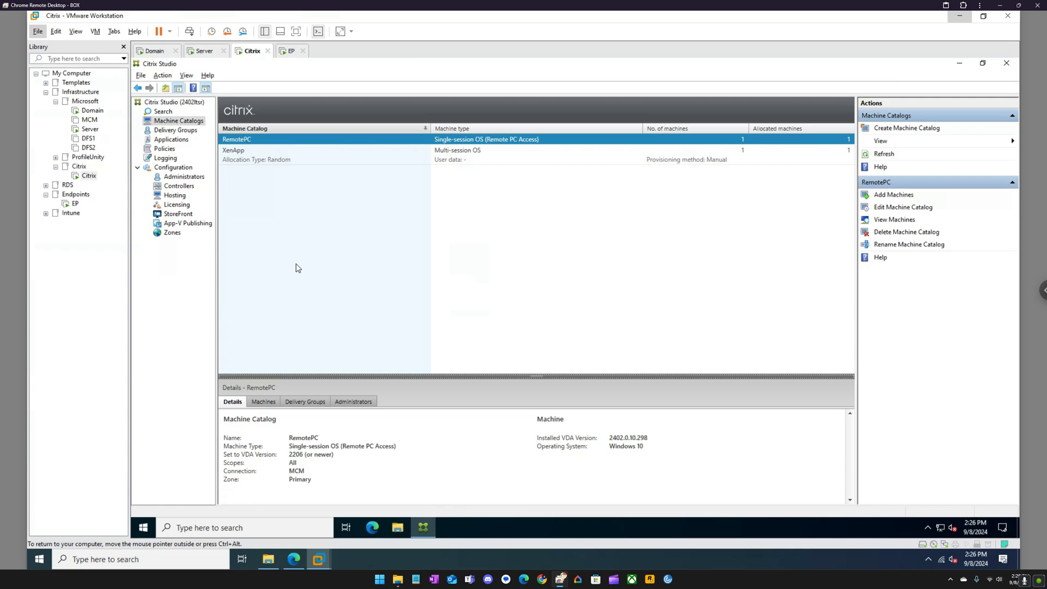
Look up the installed version of Citrix Virtual Apps and Desktops 7 2407 in Programs and Features.
{"action": "left_click", "coordinate": [290, 524]}
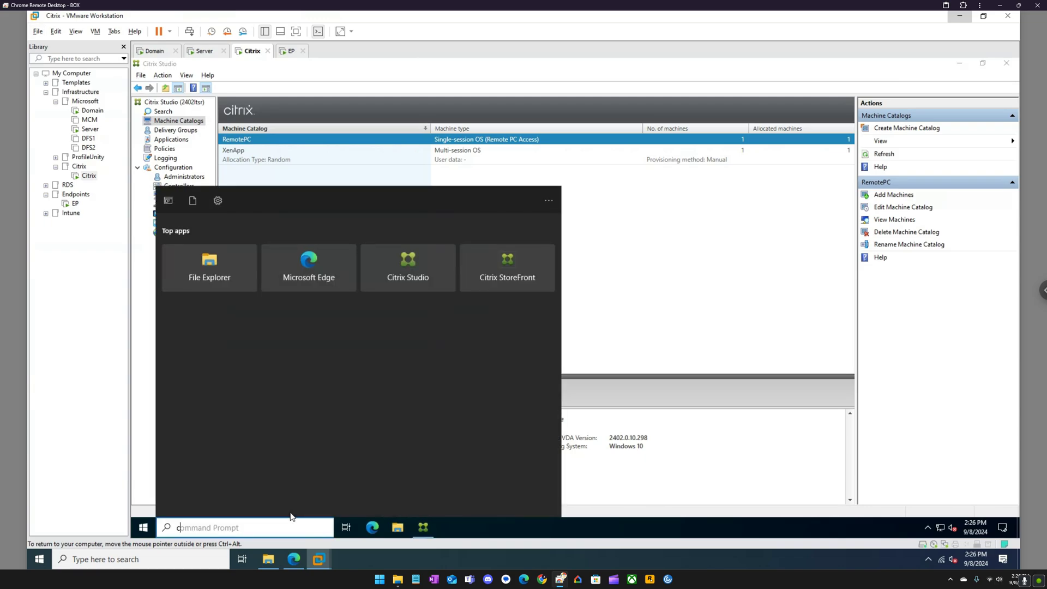
{"action": "type", "text": "control panel"}
{"action": "key", "text": "Return"}
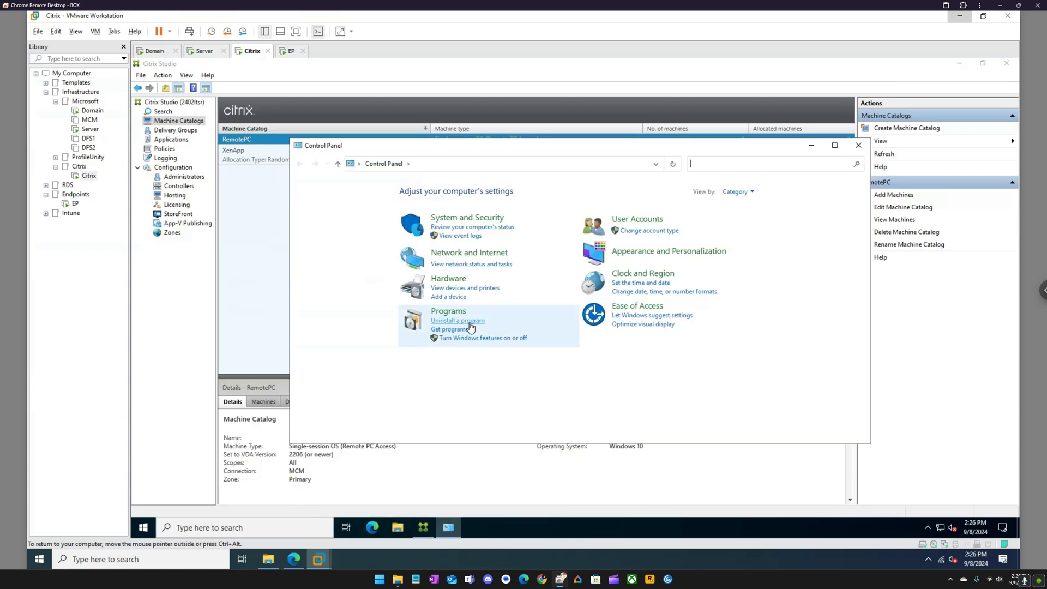
{"action": "left_click", "coordinate": [470, 322]}
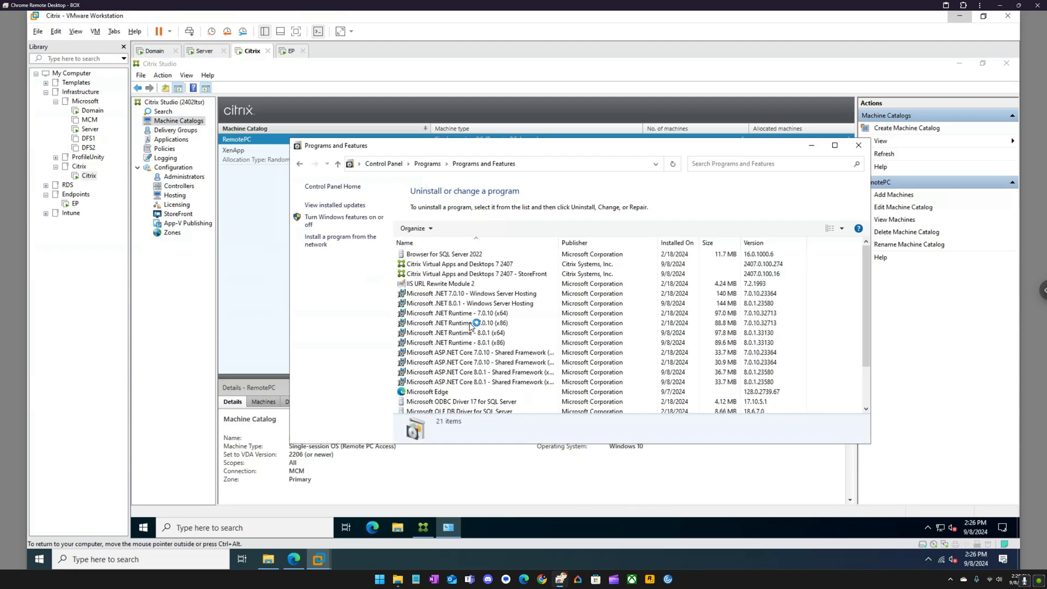
{"action": "left_click", "coordinate": [494, 265]}
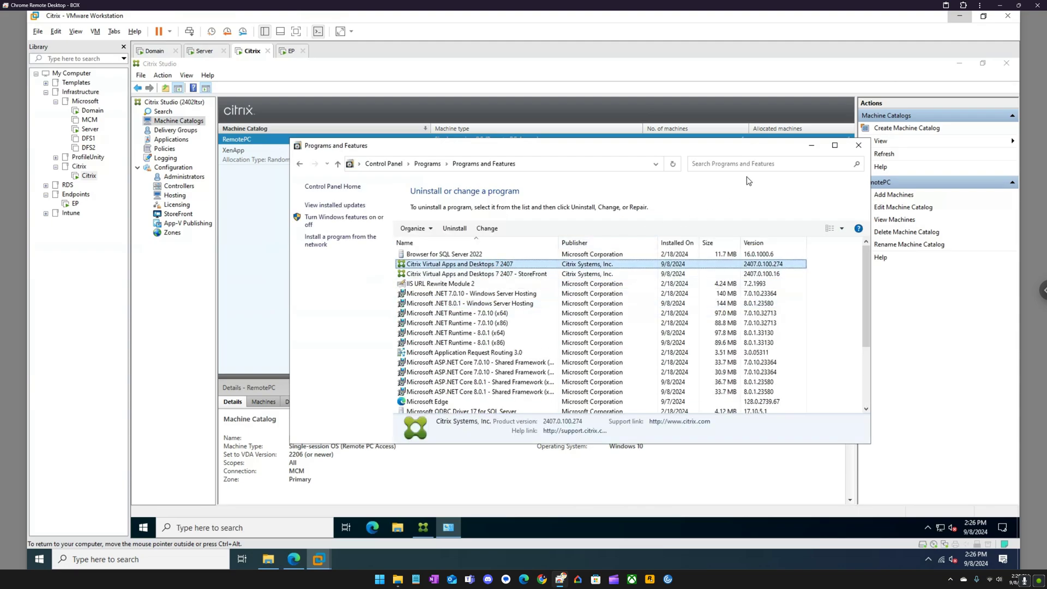
{"action": "left_click", "coordinate": [859, 145]}
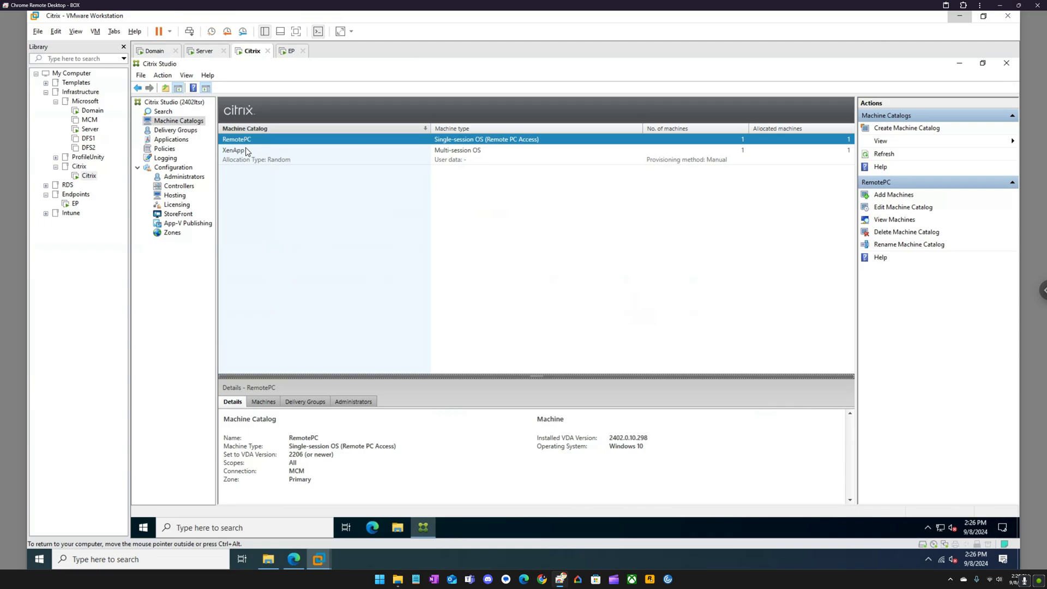
Switch to the EP virtual machine and sign in with the administrator account's password.
{"action": "left_click", "coordinate": [290, 50]}
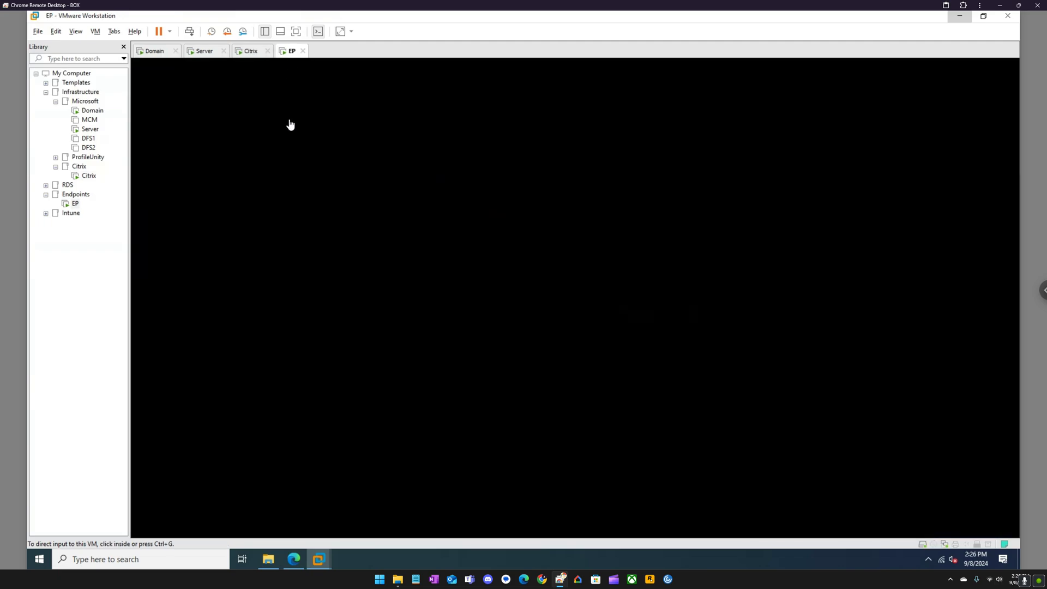
{"action": "left_click", "coordinate": [336, 235]}
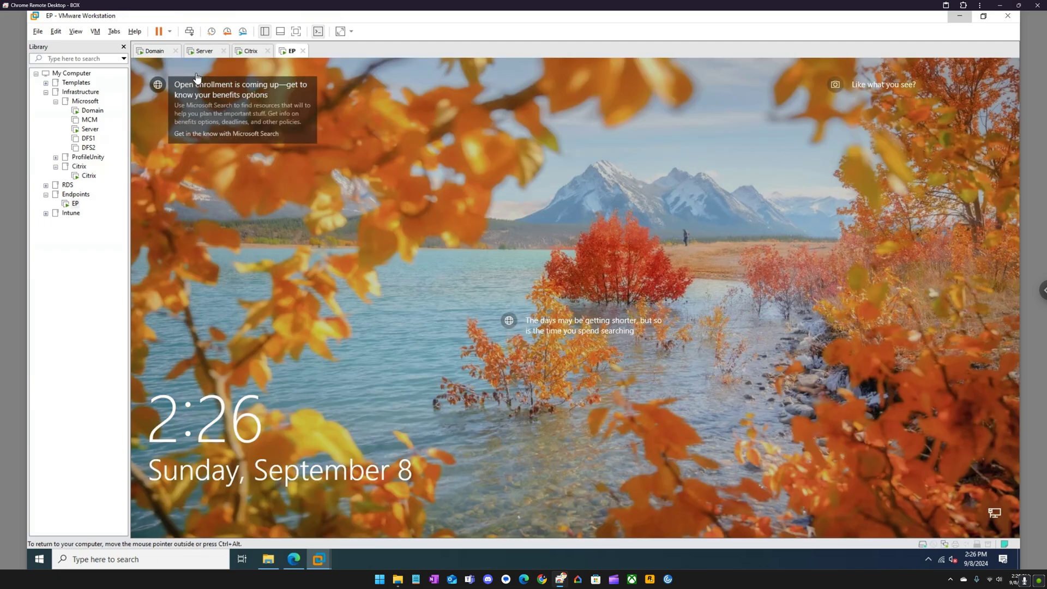
{"action": "left_click", "coordinate": [225, 96]}
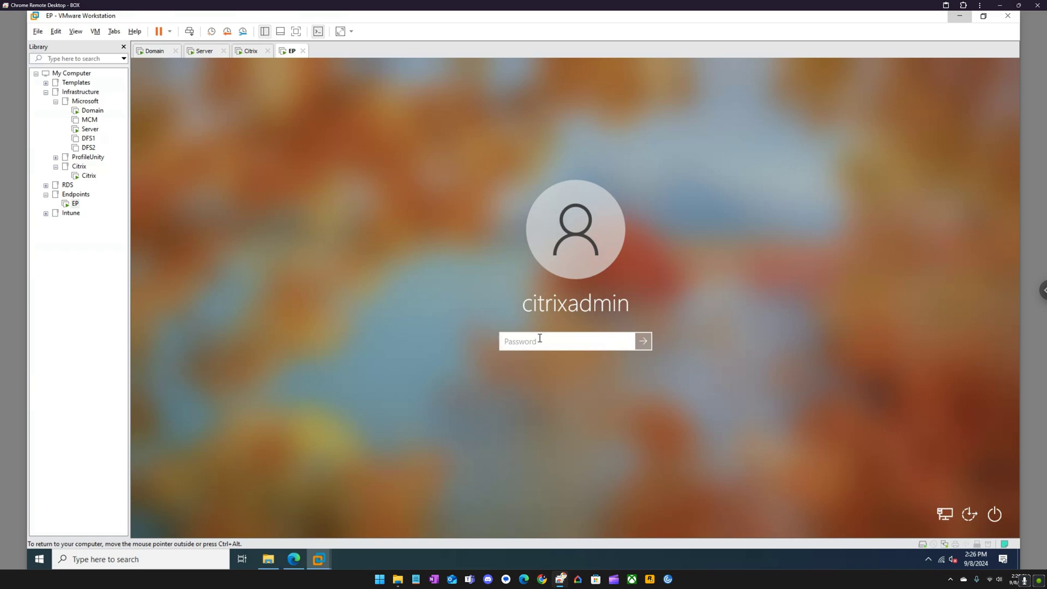
{"action": "type", "text": "**********"}
{"action": "key", "text": "Return"}
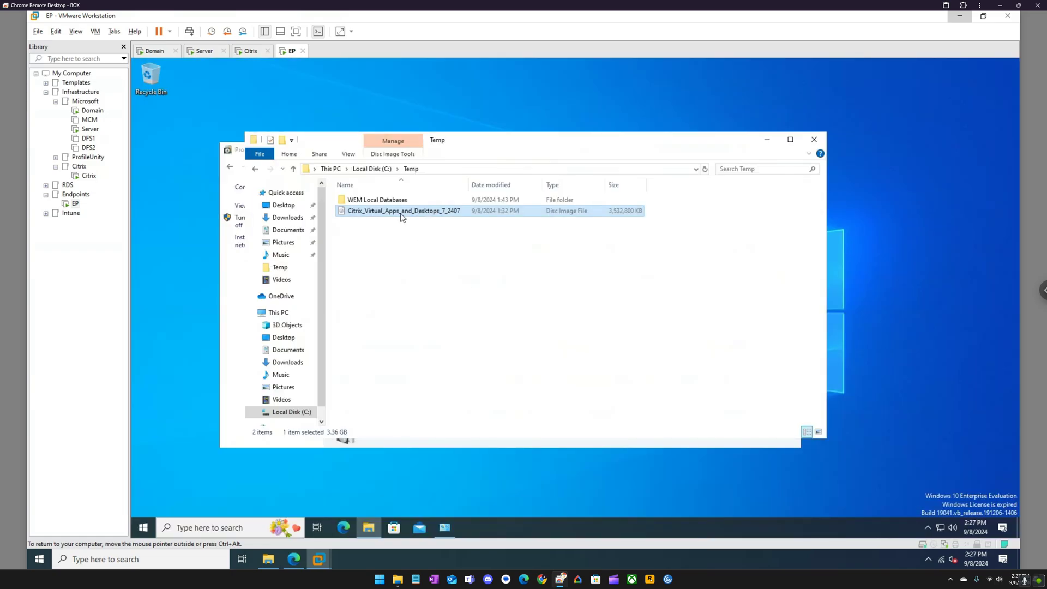
Mount the Citrix_Virtual_Apps_and_Desktops_7_2407 disc image and run its AutoSelect installer as administrator.
{"action": "right_click", "coordinate": [402, 211]}
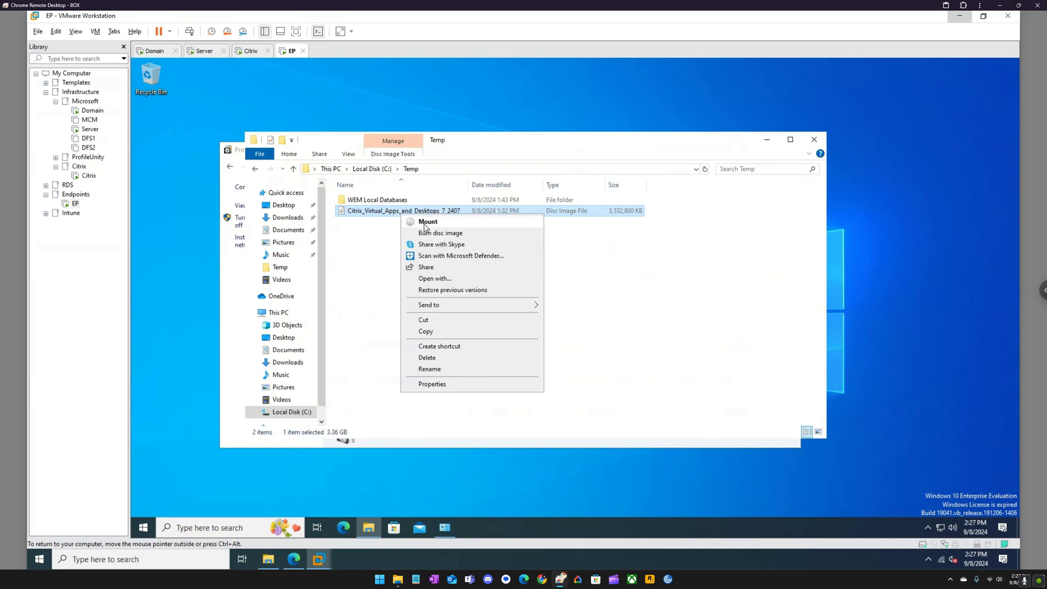
{"action": "left_click", "coordinate": [420, 222]}
{"action": "left_click", "coordinate": [593, 304]}
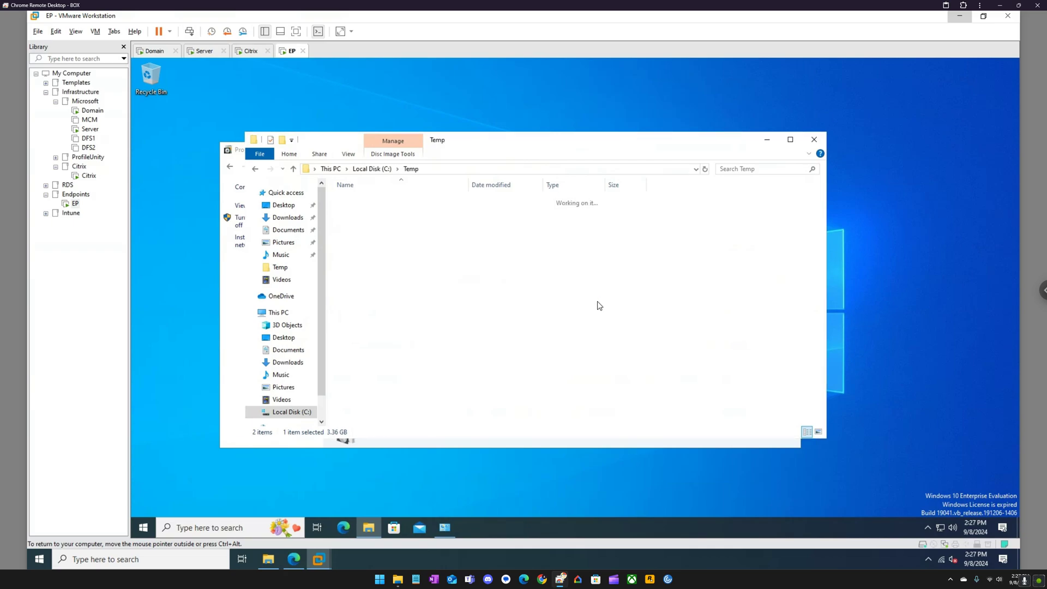
{"action": "left_click", "coordinate": [368, 266]}
{"action": "right_click", "coordinate": [373, 267]}
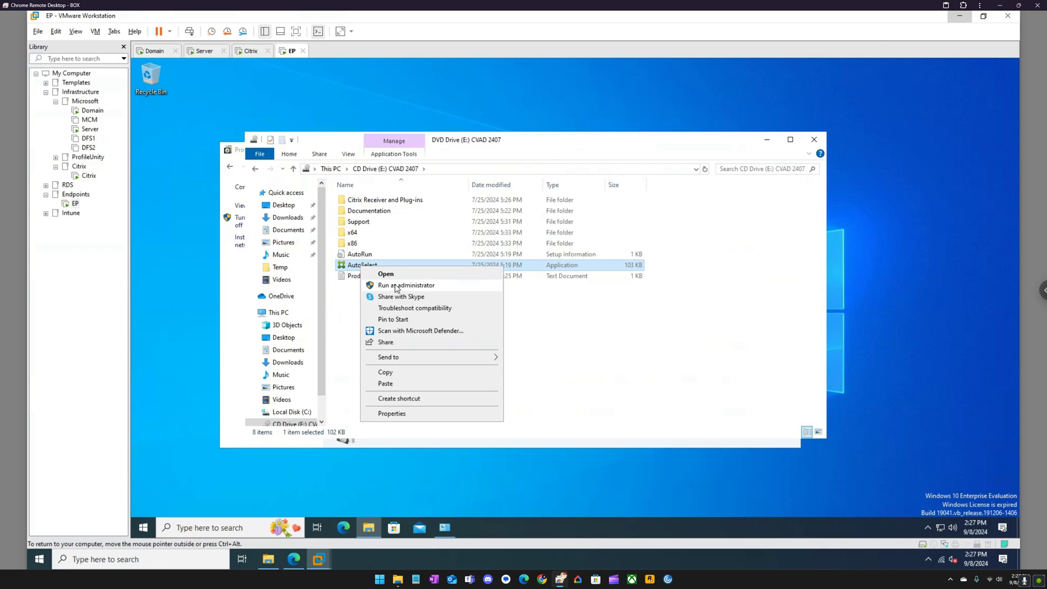
{"action": "left_click", "coordinate": [397, 286]}
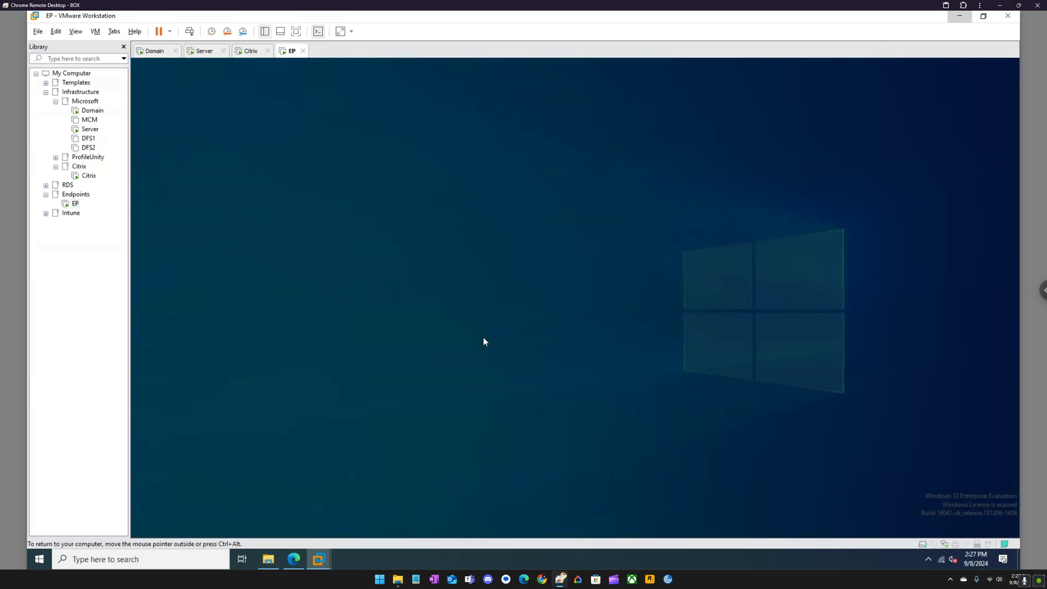
{"action": "left_click", "coordinate": [497, 364]}
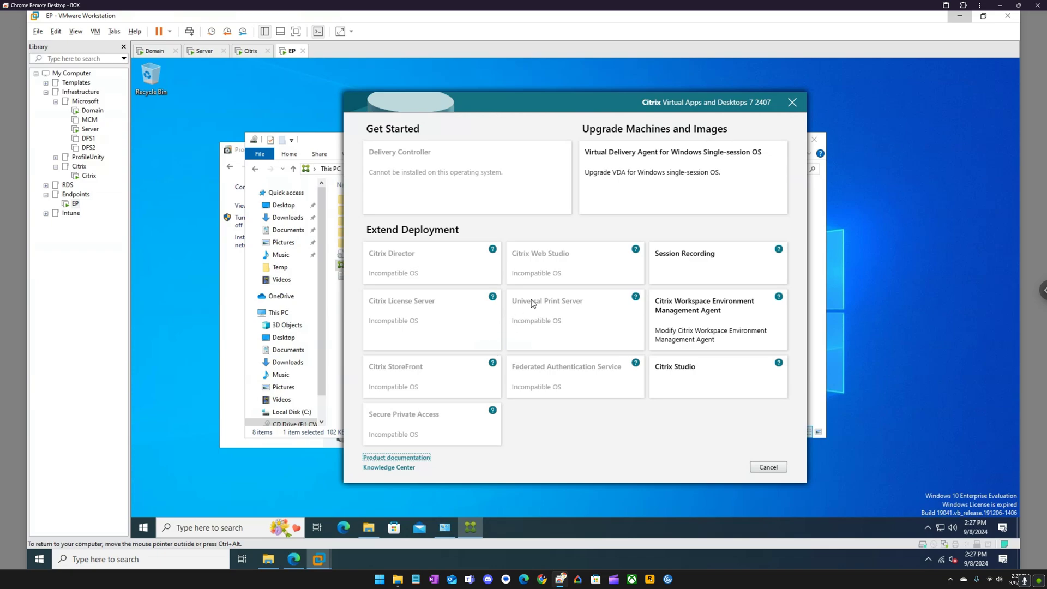
Start the Virtual Delivery Agent upgrade for Windows single-session OS without Citrix Workspace App and review the Additional Components list.
{"action": "left_click", "coordinate": [676, 182]}
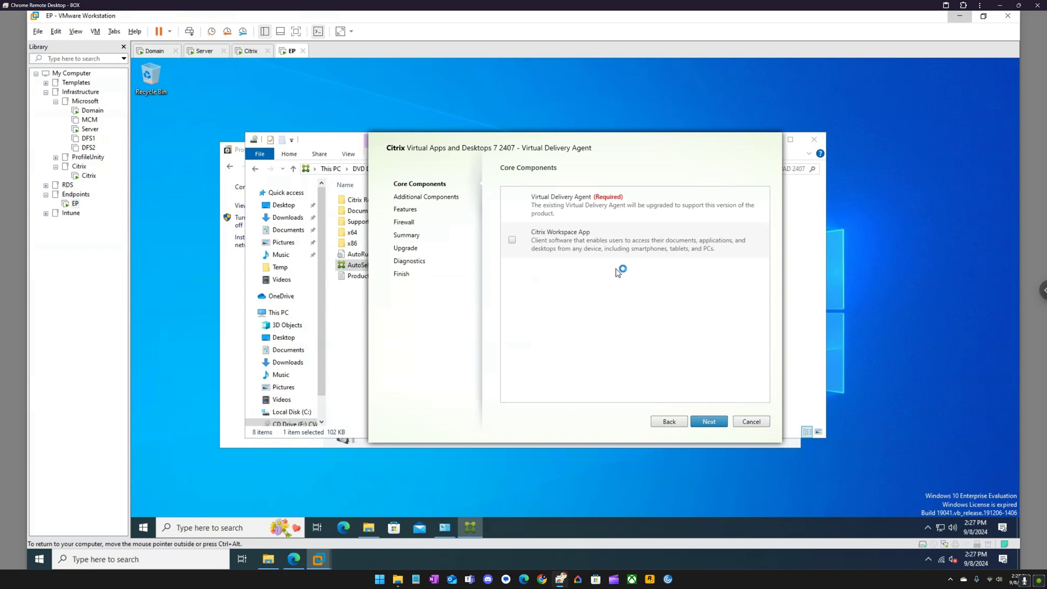
{"action": "left_click", "coordinate": [716, 423]}
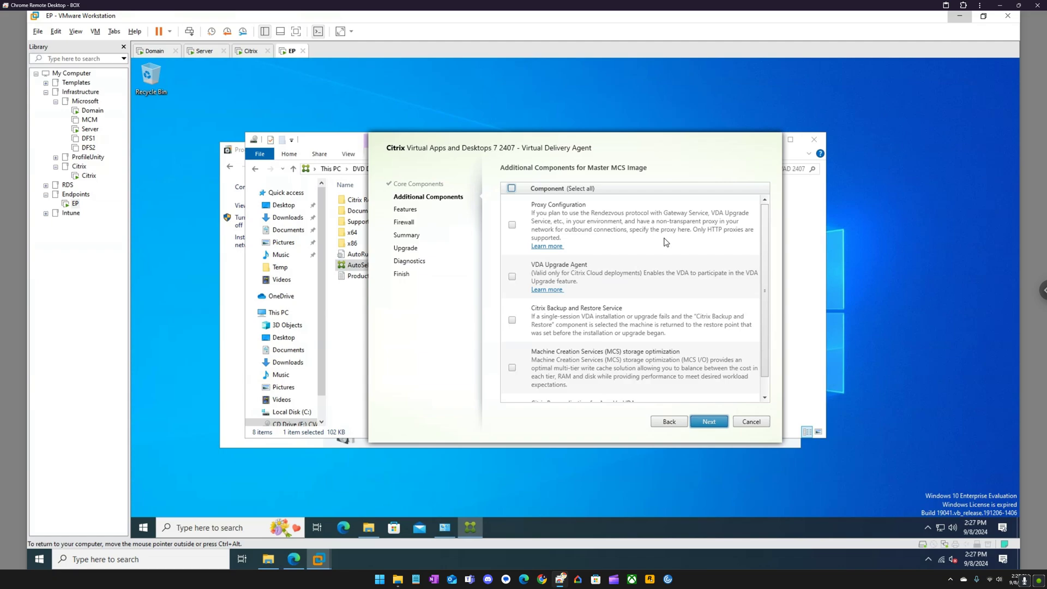
{"action": "scroll", "coordinate": [664, 242], "scroll_direction": "down", "scroll_amount": 1}
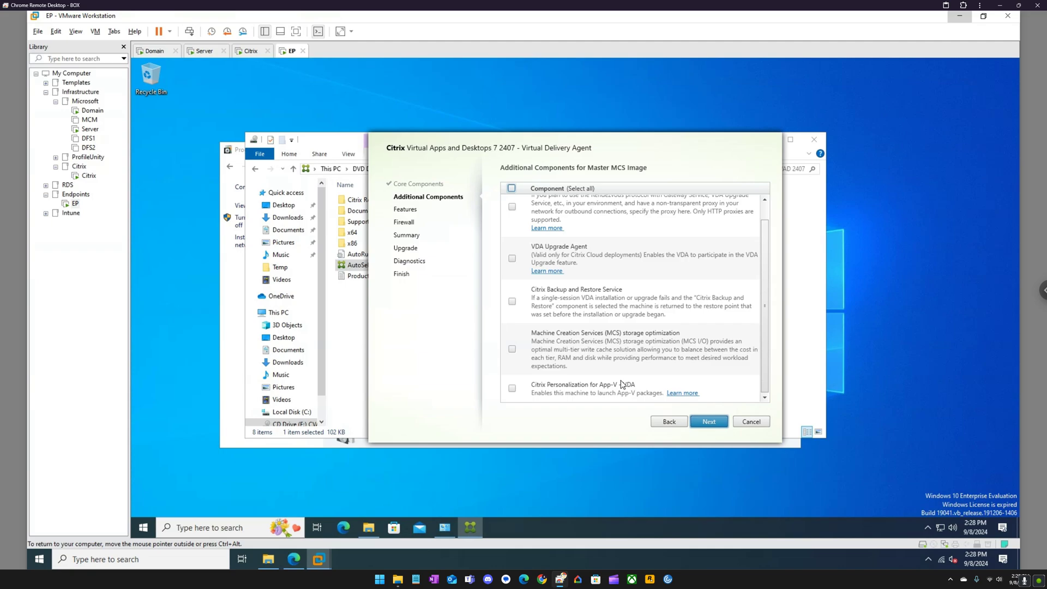
On the Citrix virtual machine, launch Citrix Web Studio and open App Packages, dismissing its introduction.
{"action": "left_click", "coordinate": [251, 51]}
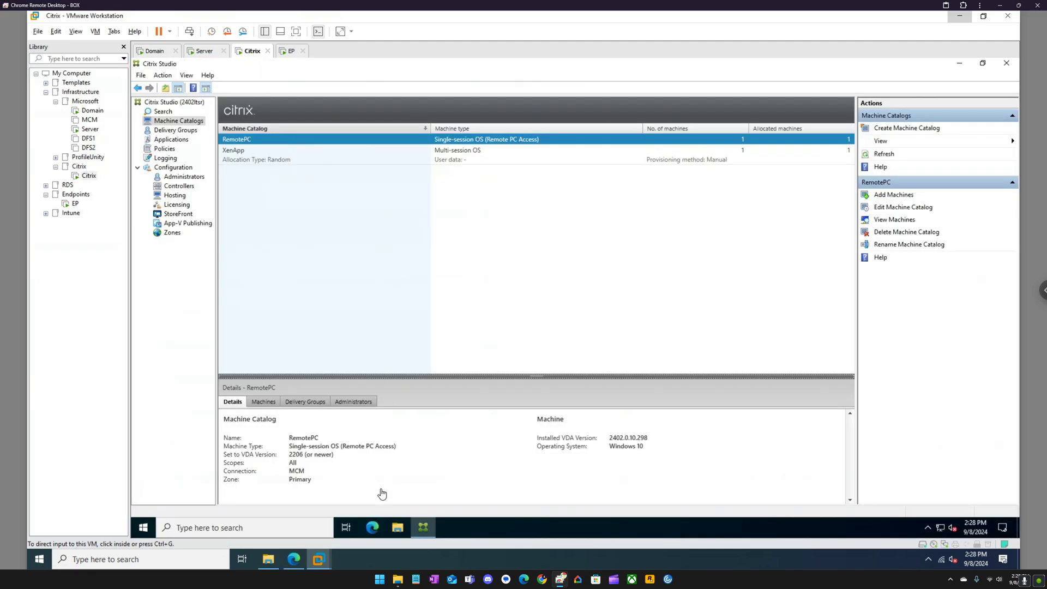
{"action": "left_click", "coordinate": [153, 529]}
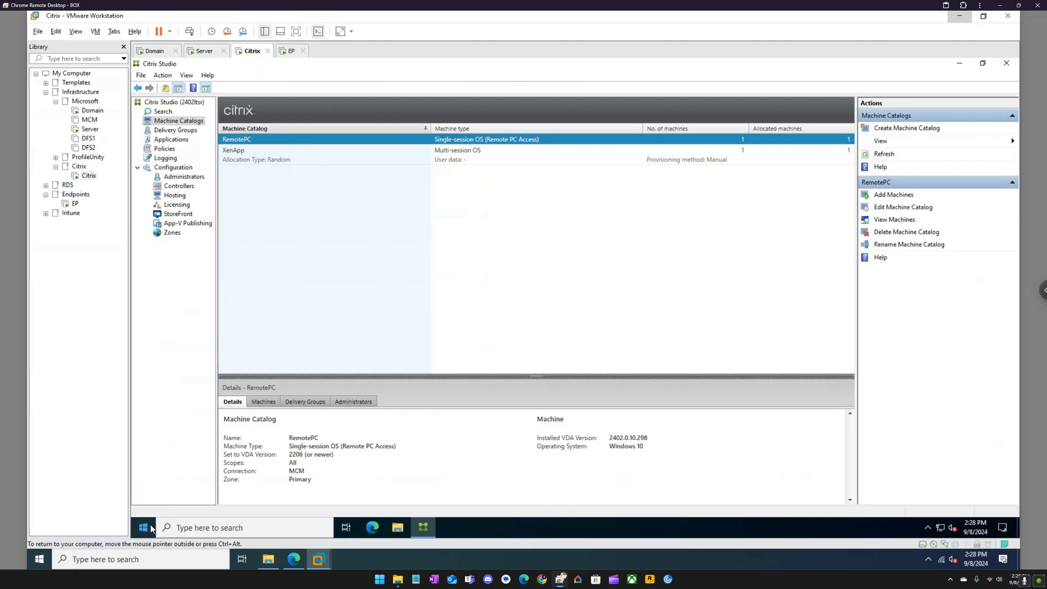
{"action": "left_click", "coordinate": [221, 221]}
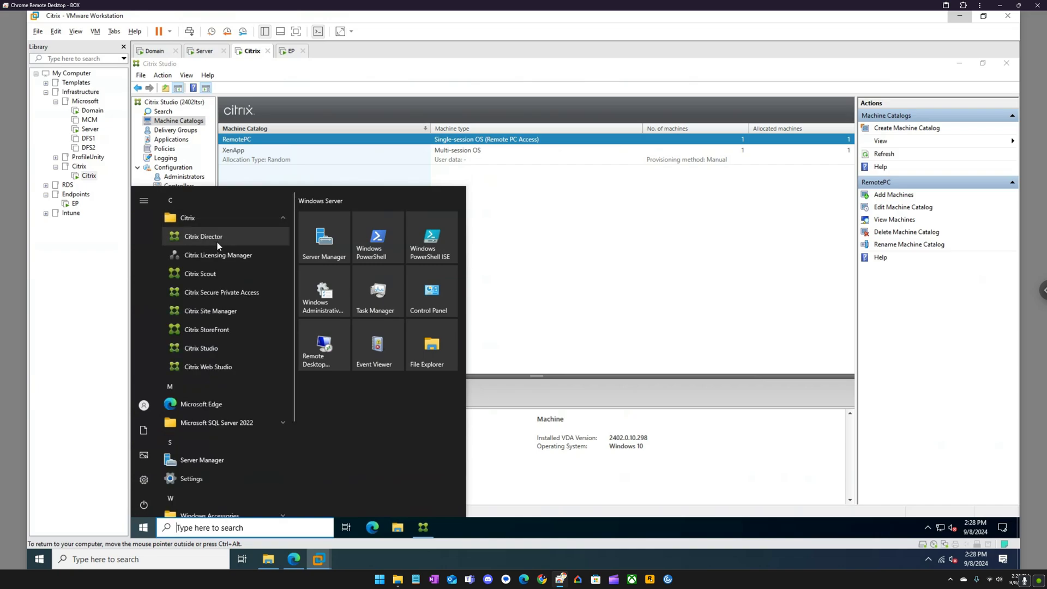
{"action": "left_click", "coordinate": [211, 368]}
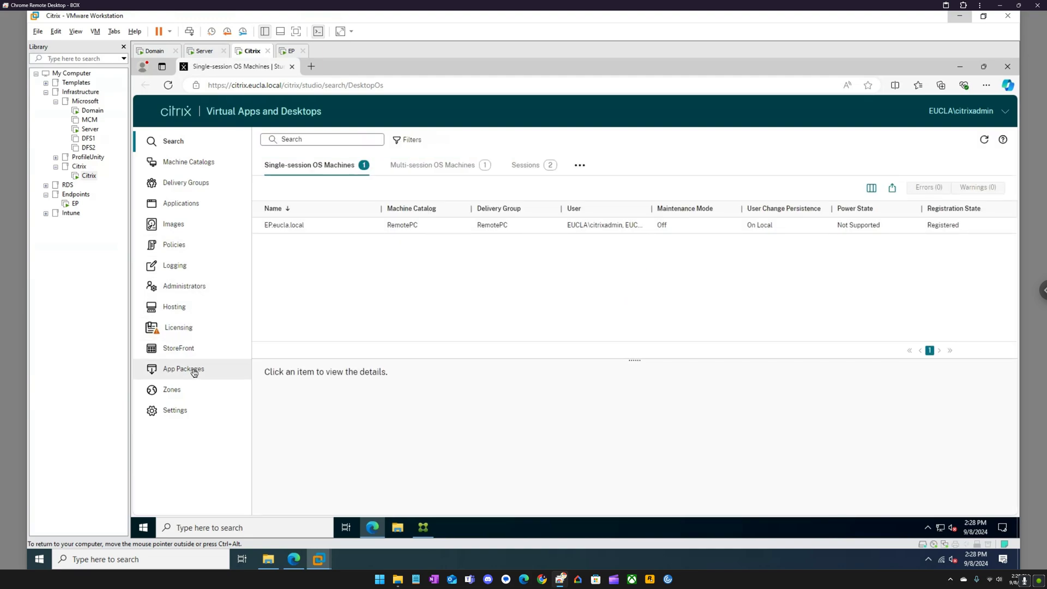
{"action": "left_click", "coordinate": [194, 370]}
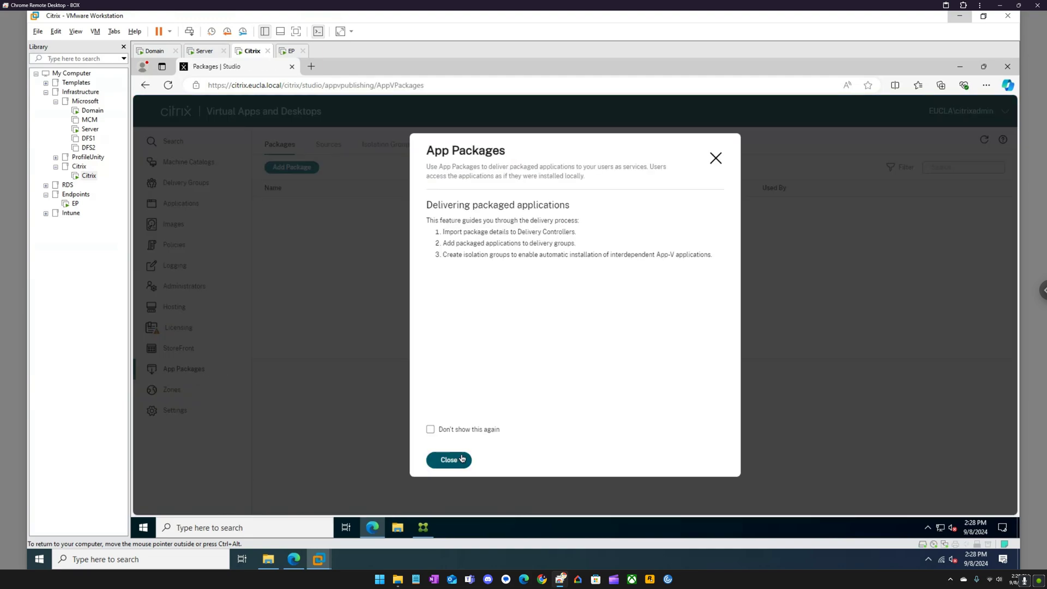
{"action": "left_click", "coordinate": [451, 462]}
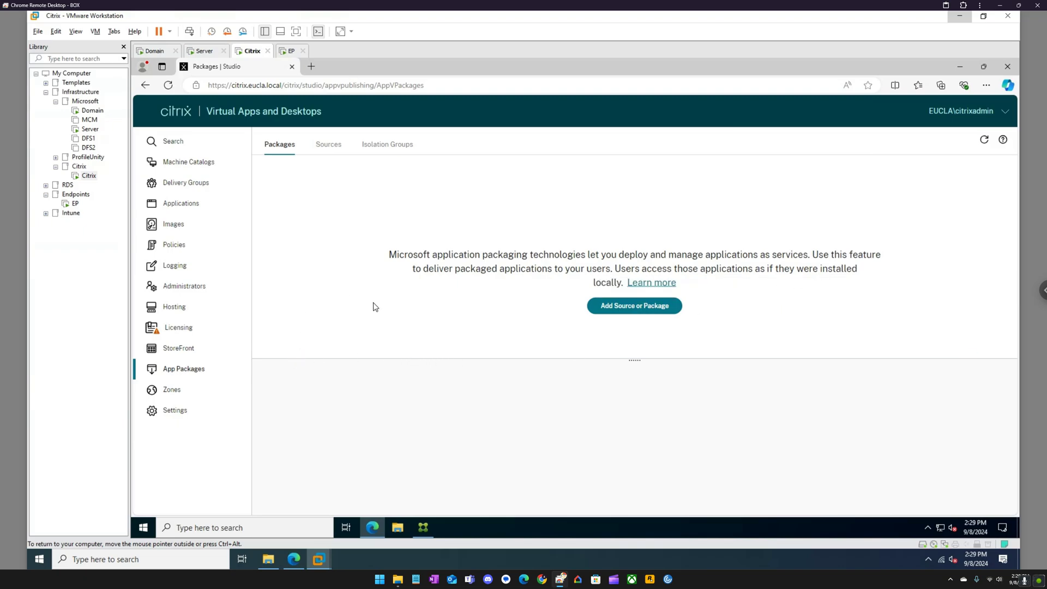
Look through the Sources and Isolation Groups views of App Packages.
{"action": "left_click", "coordinate": [333, 147]}
{"action": "left_click", "coordinate": [278, 146]}
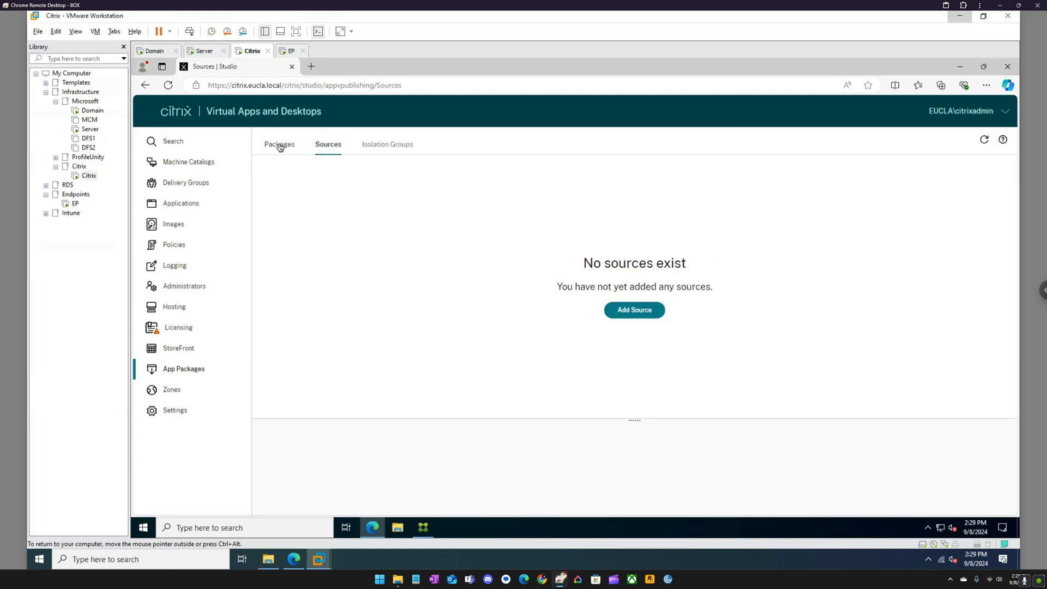
{"action": "left_click", "coordinate": [380, 146]}
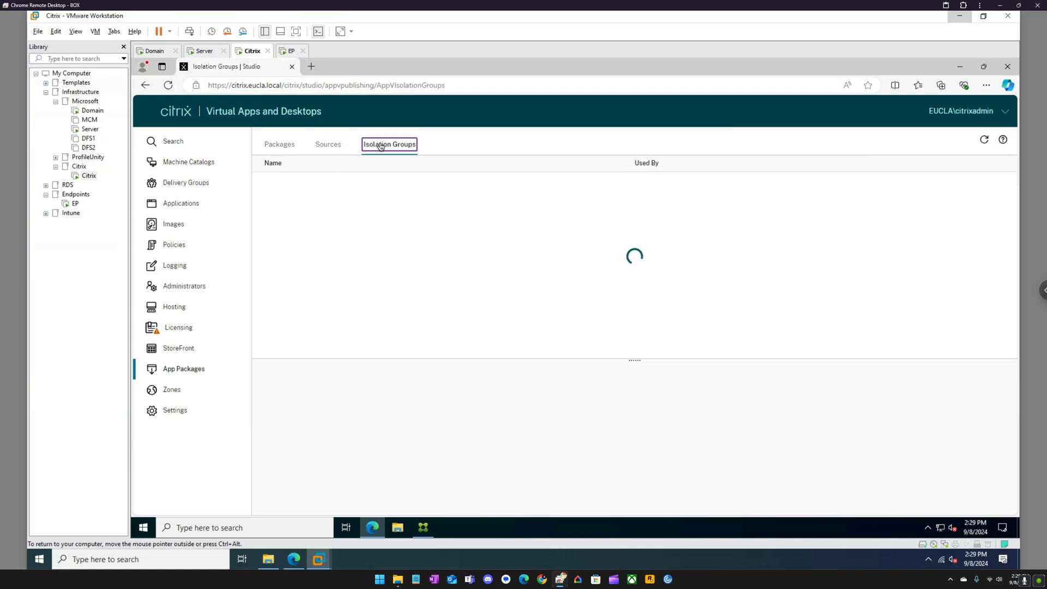
Review the Network share options offered when adding an app package source, and close the form without saving.
{"action": "left_click", "coordinate": [327, 148]}
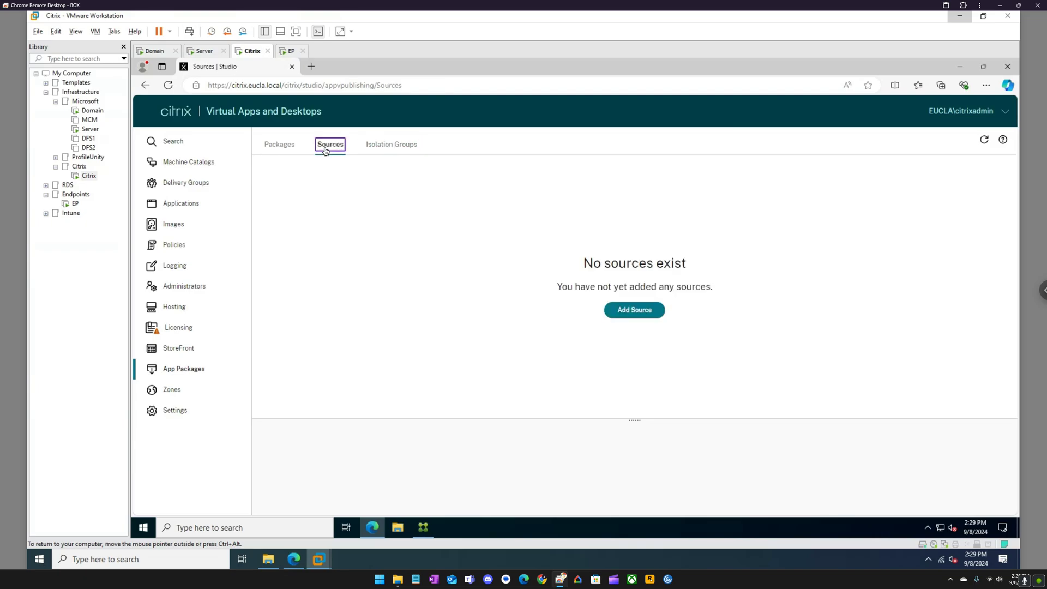
{"action": "left_click", "coordinate": [618, 310]}
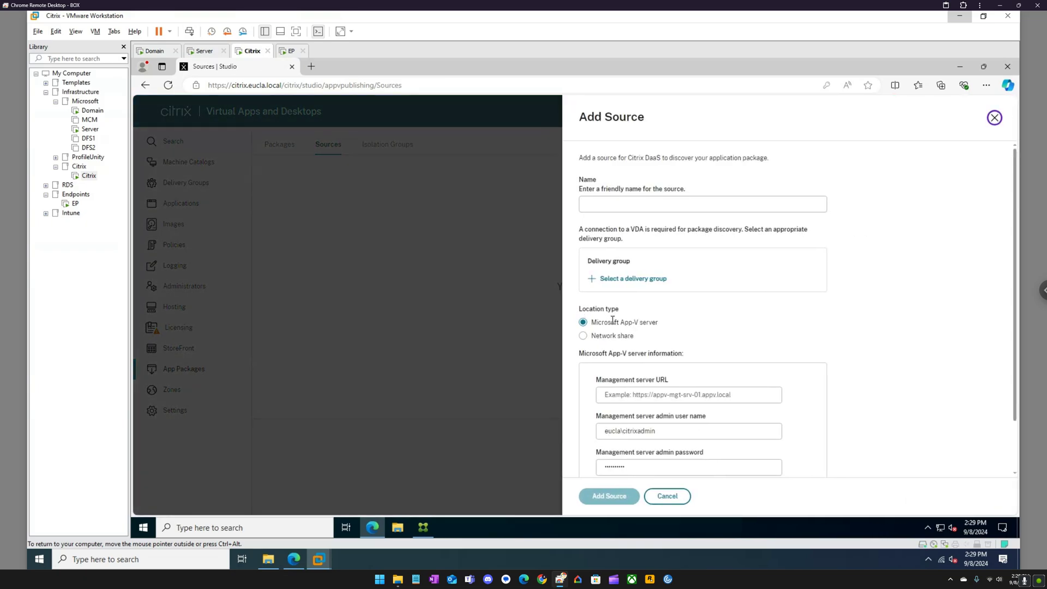
{"action": "left_click", "coordinate": [612, 338]}
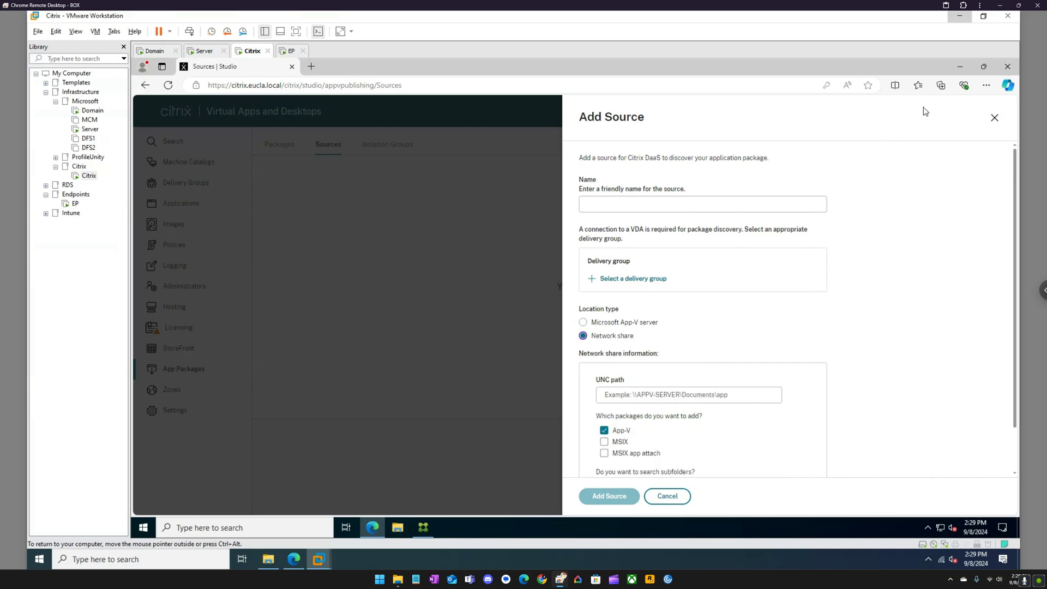
{"action": "left_click", "coordinate": [994, 117]}
Review the form for adding a single app package by its full path, and leave it without adding anything.
{"action": "left_click", "coordinate": [288, 148]}
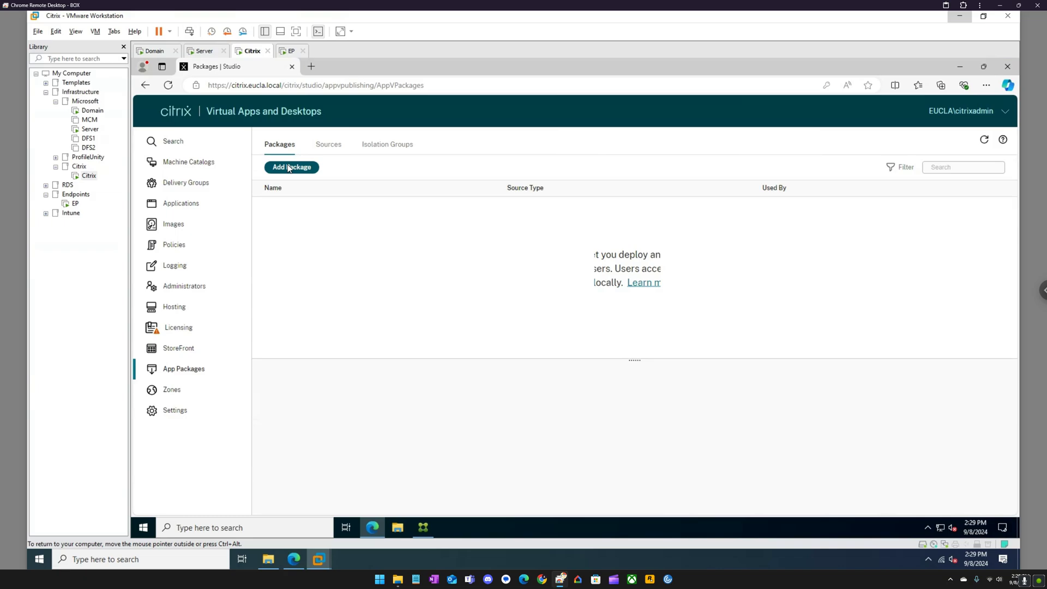
{"action": "left_click", "coordinate": [614, 314]}
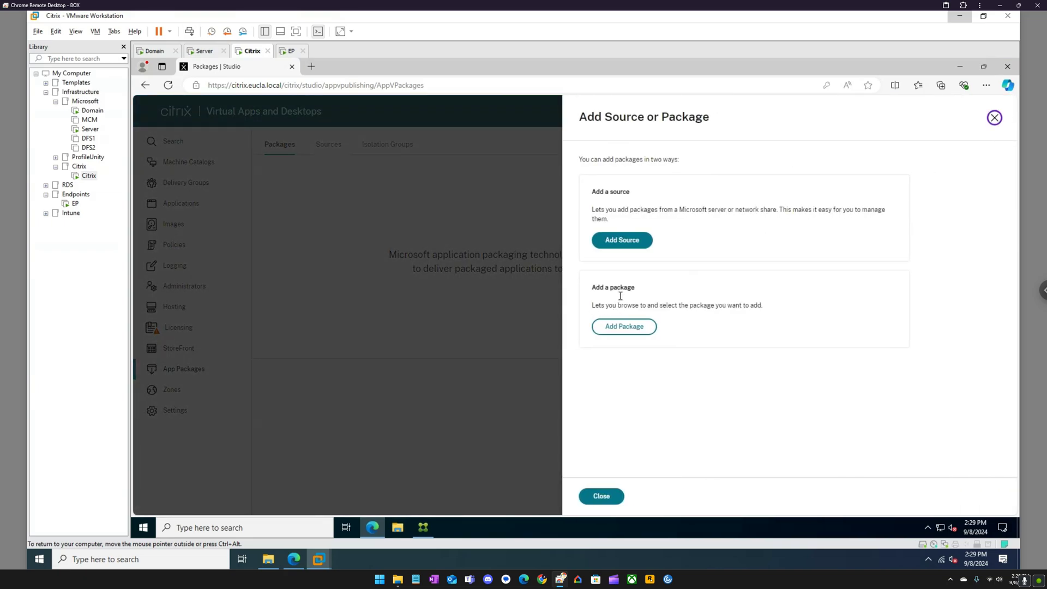
{"action": "left_click", "coordinate": [631, 326]}
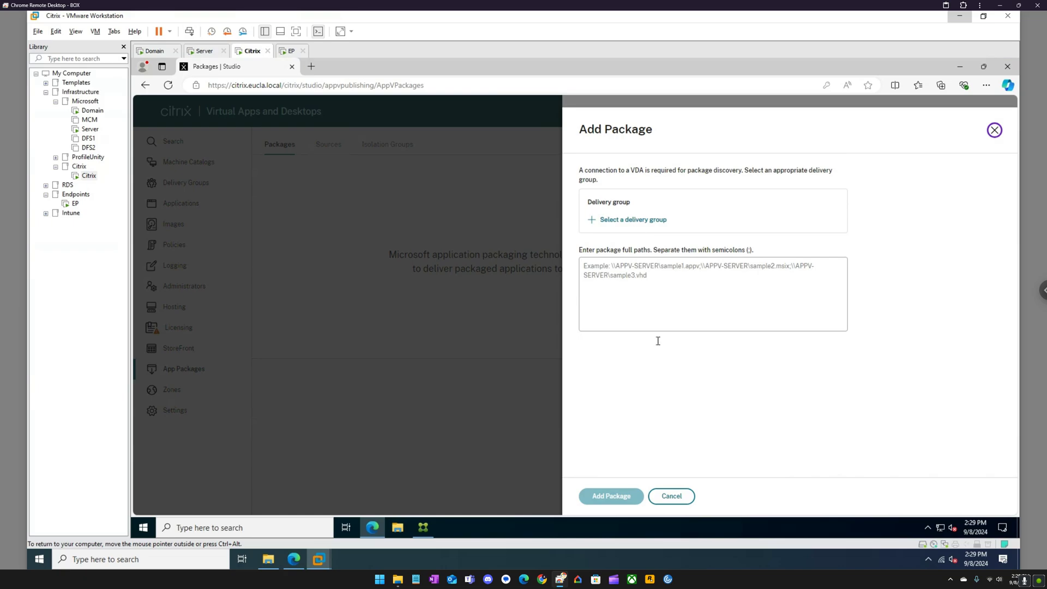
{"action": "left_click", "coordinate": [672, 496]}
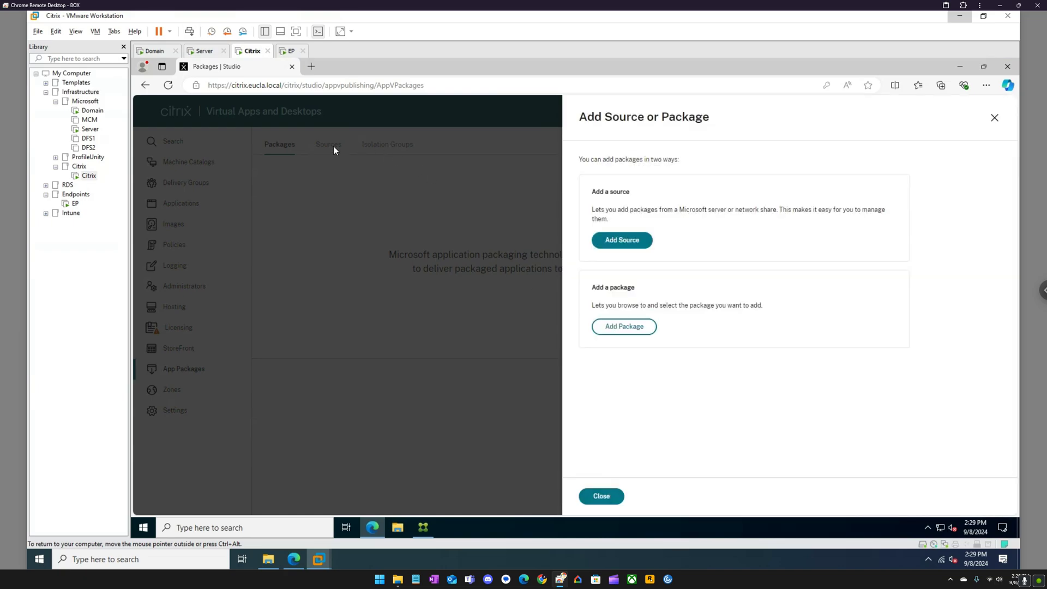
{"action": "left_click", "coordinate": [993, 117]}
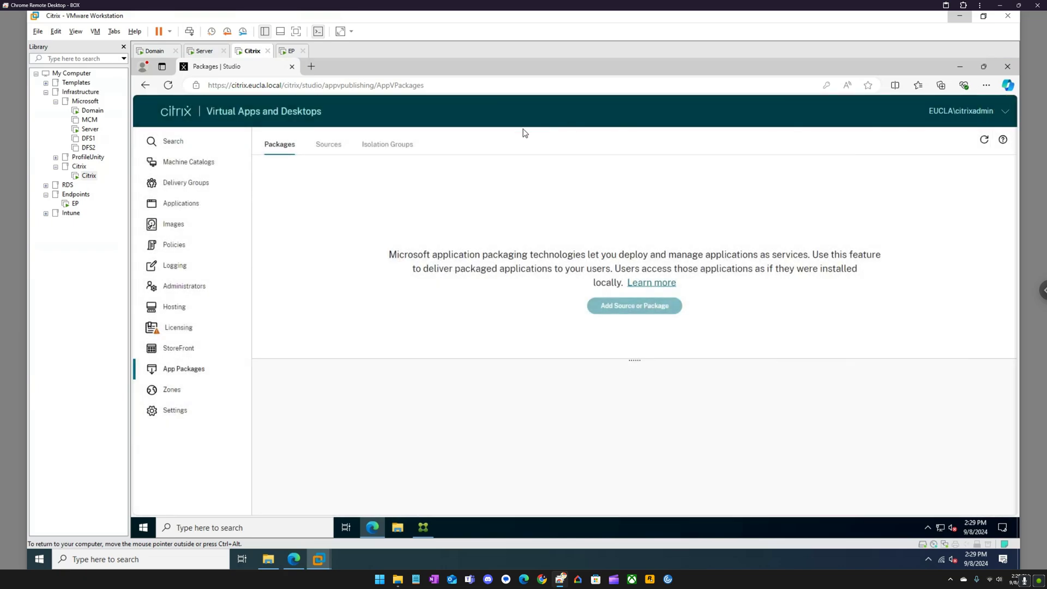
Start a new app package source, select RemotePC as its delivery group and Network share as its location type.
{"action": "left_click", "coordinate": [322, 148]}
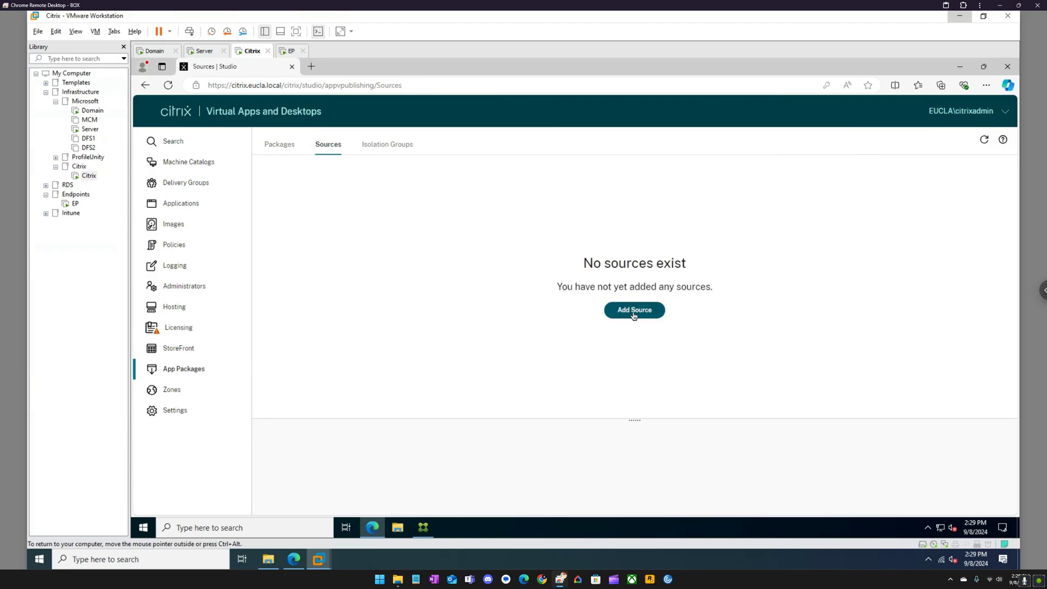
{"action": "left_click", "coordinate": [632, 313]}
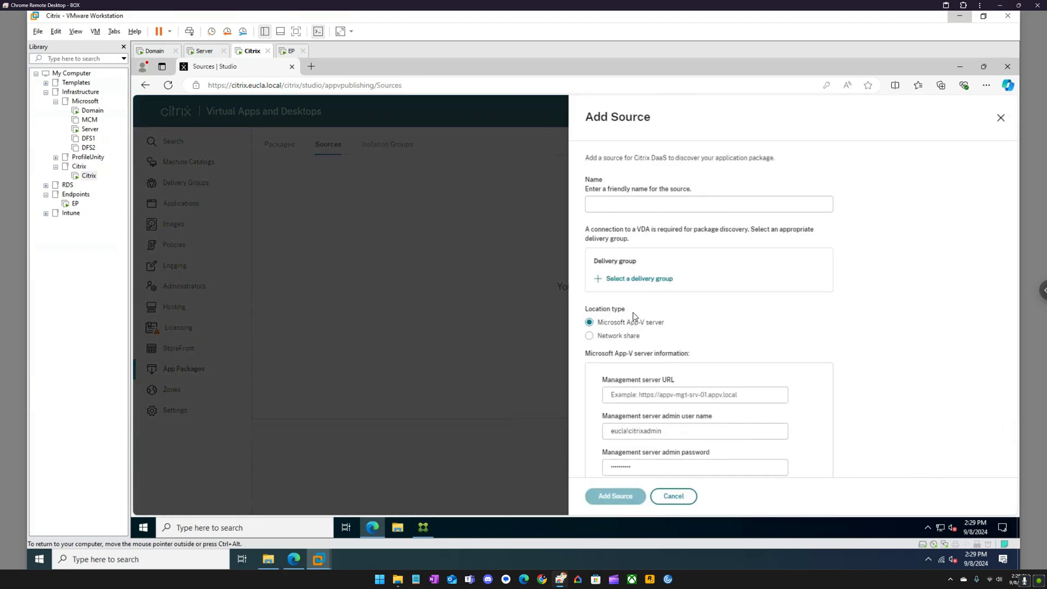
{"action": "left_click", "coordinate": [639, 284]}
{"action": "left_click", "coordinate": [631, 264]}
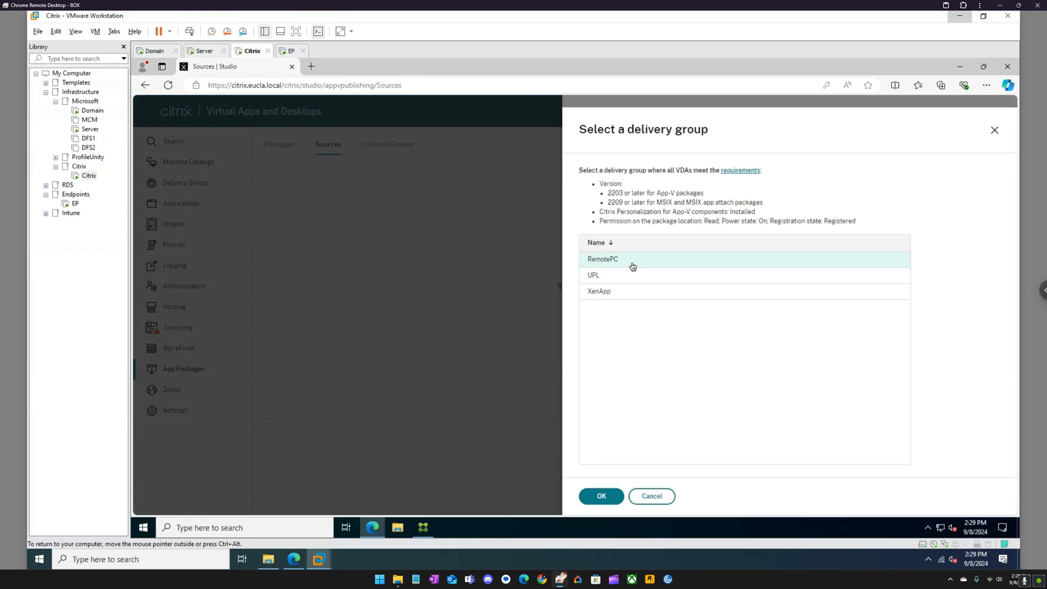
{"action": "left_click", "coordinate": [601, 497]}
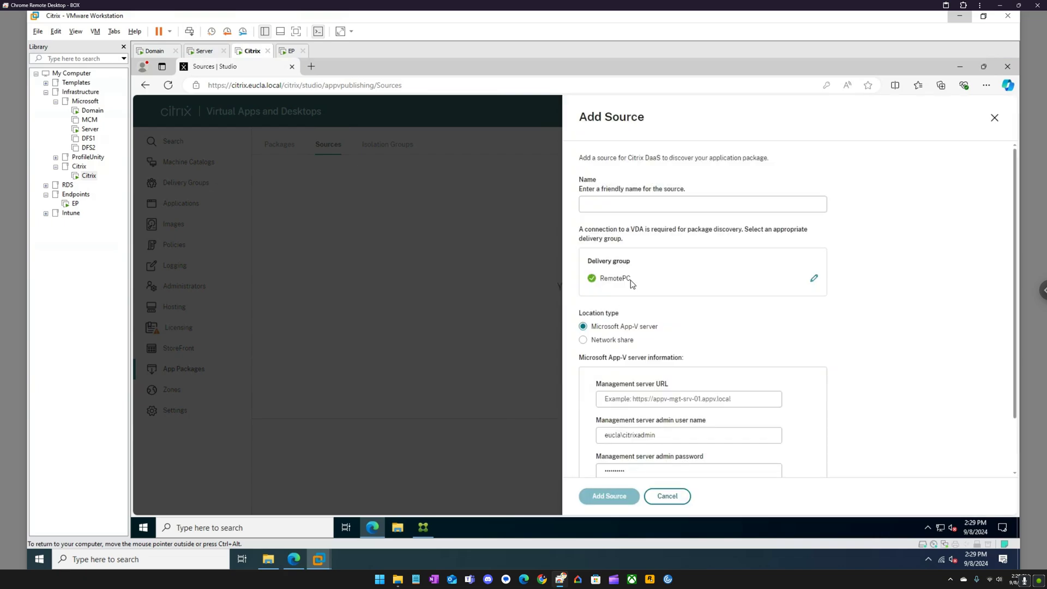
{"action": "left_click", "coordinate": [614, 343]}
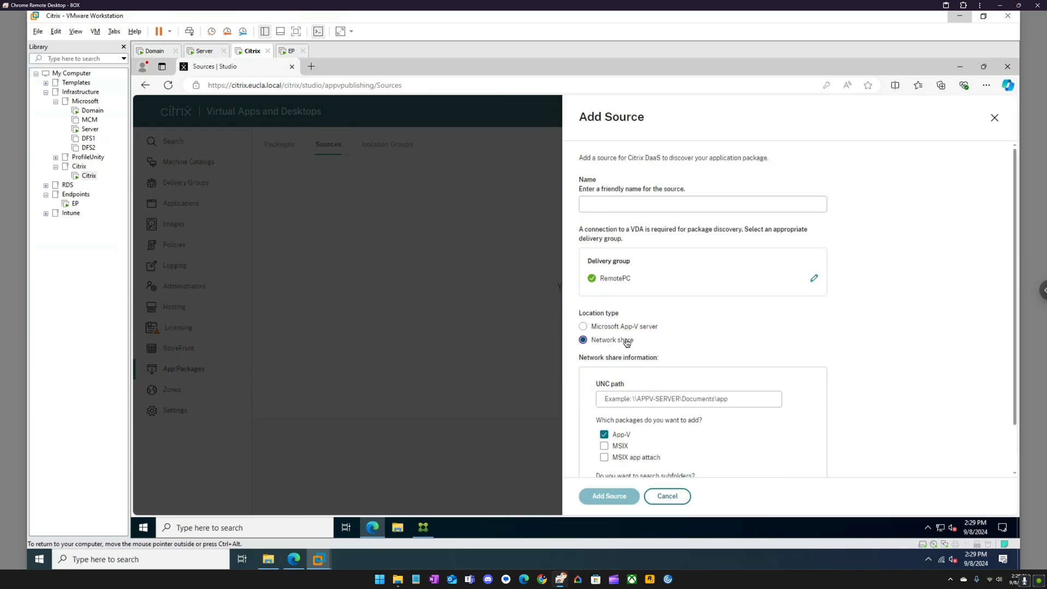
Restrict the source's package types to MSIX only, excluding App-V.
{"action": "scroll", "coordinate": [634, 349], "scroll_direction": "down", "scroll_amount": 1}
{"action": "scroll", "coordinate": [636, 350], "scroll_direction": "up", "scroll_amount": 1}
{"action": "scroll", "coordinate": [688, 307], "scroll_direction": "down", "scroll_amount": 1}
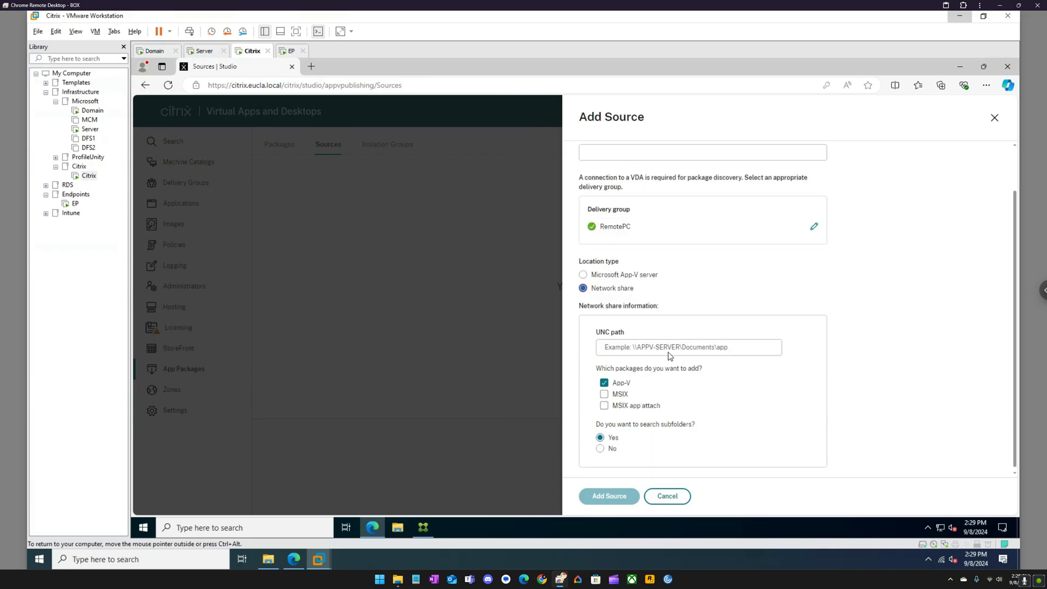
{"action": "left_click", "coordinate": [604, 382]}
{"action": "left_click", "coordinate": [604, 393]}
In File Explorer on the Citrix machine, browse to the Apps share on \\server.
{"action": "left_click", "coordinate": [398, 528]}
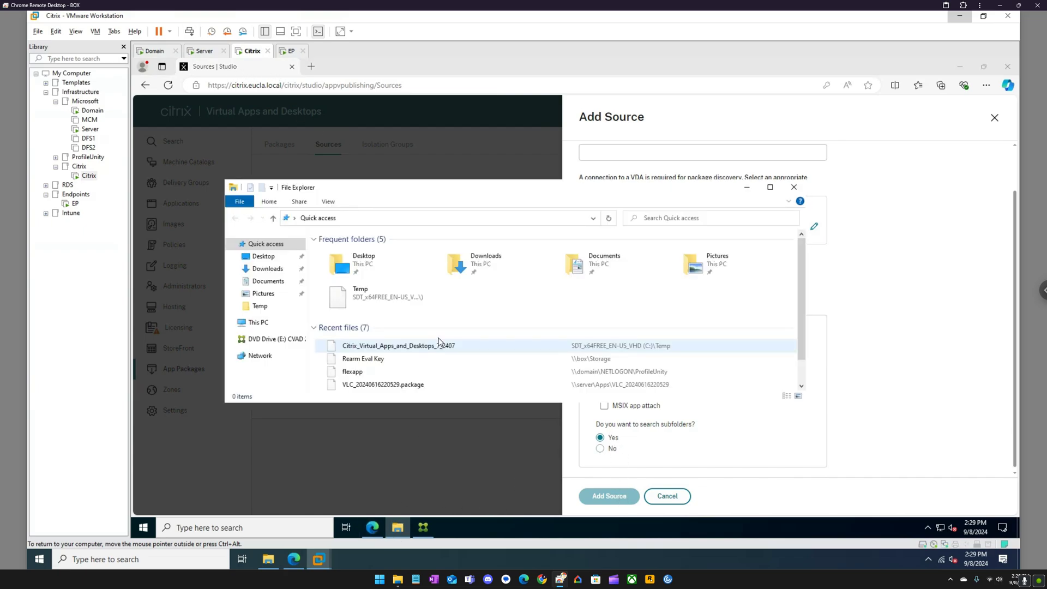
{"action": "left_click", "coordinate": [429, 218]}
{"action": "type", "text": "\\server"}
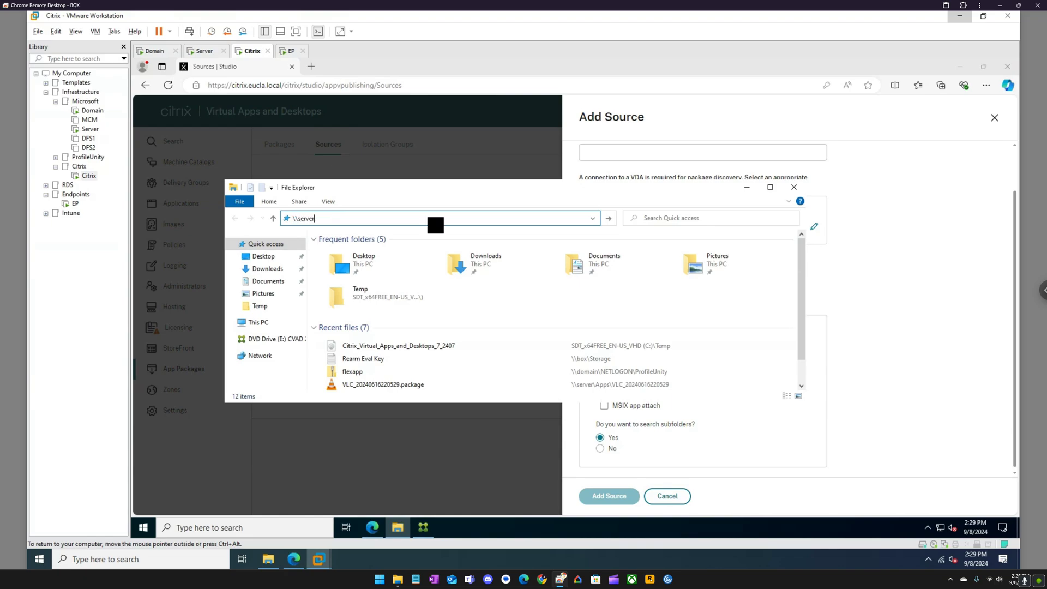
{"action": "key", "text": "Return"}
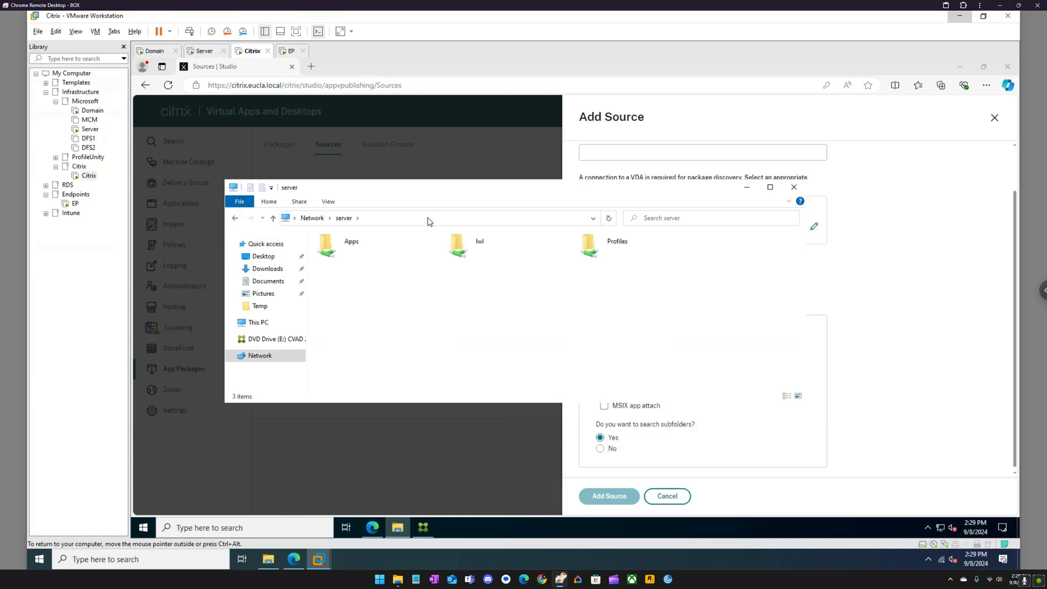
{"action": "double_click", "coordinate": [360, 246]}
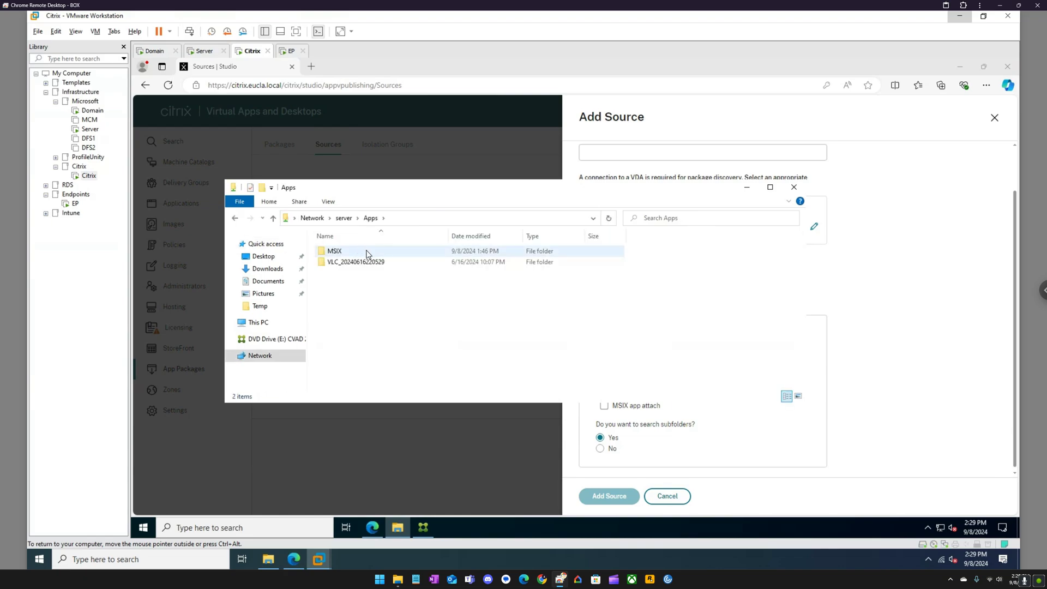
{"action": "double_click", "coordinate": [367, 252]}
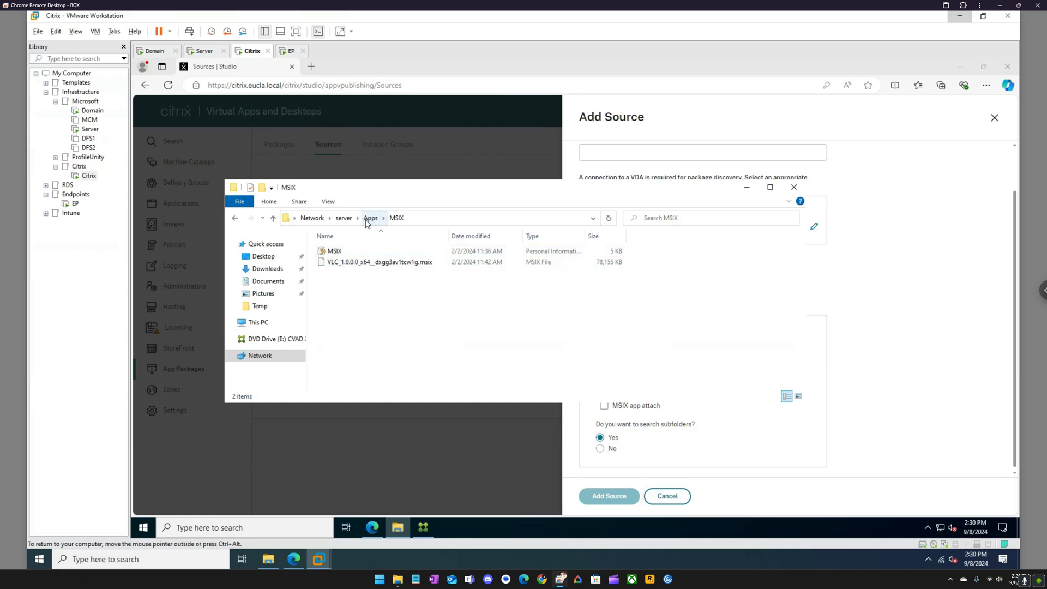
{"action": "left_click", "coordinate": [371, 219]}
{"action": "double_click", "coordinate": [364, 262]}
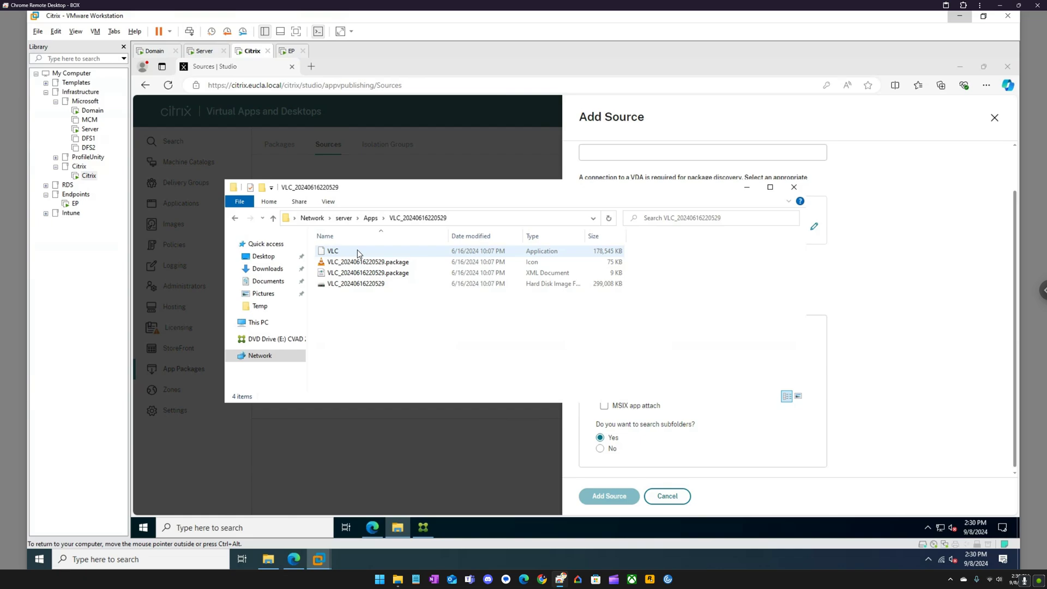
{"action": "left_click", "coordinate": [357, 251]}
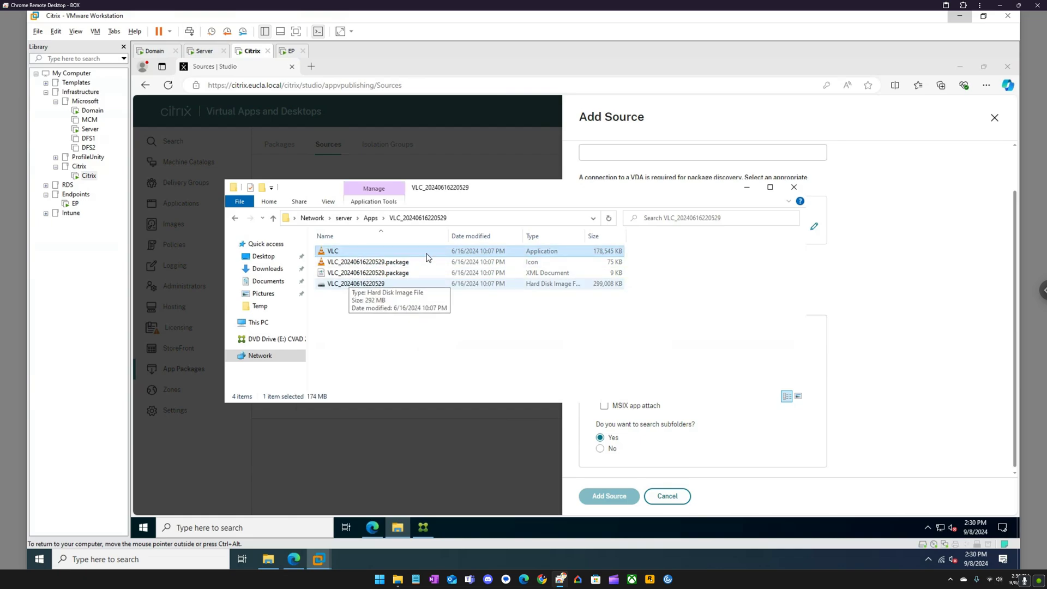
{"action": "left_click", "coordinate": [364, 221]}
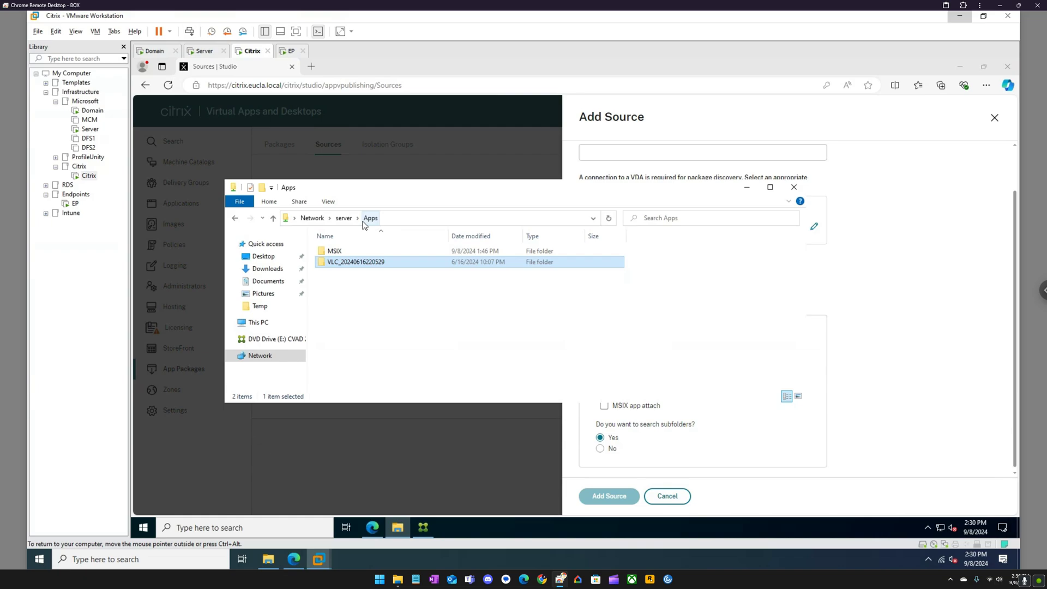
Copy the MSIX folder's path and enter \\server\Apps\MSIX as the source's UNC path in Web Studio.
{"action": "double_click", "coordinate": [366, 251]}
{"action": "left_click", "coordinate": [435, 222]}
{"action": "key", "text": "ctrl+c"}
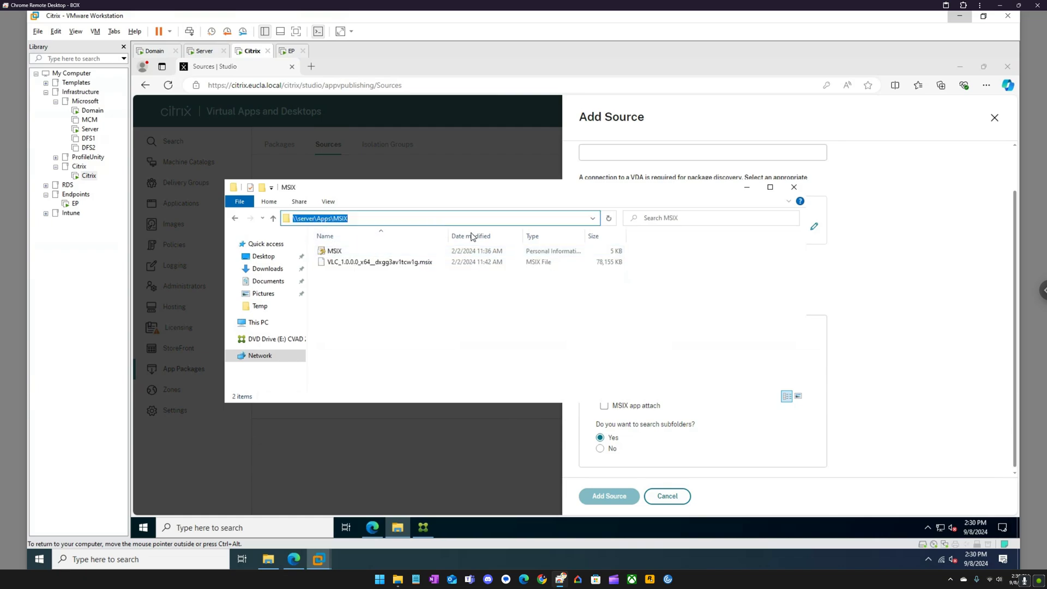
{"action": "left_click", "coordinate": [866, 260]}
{"action": "left_click", "coordinate": [676, 346]}
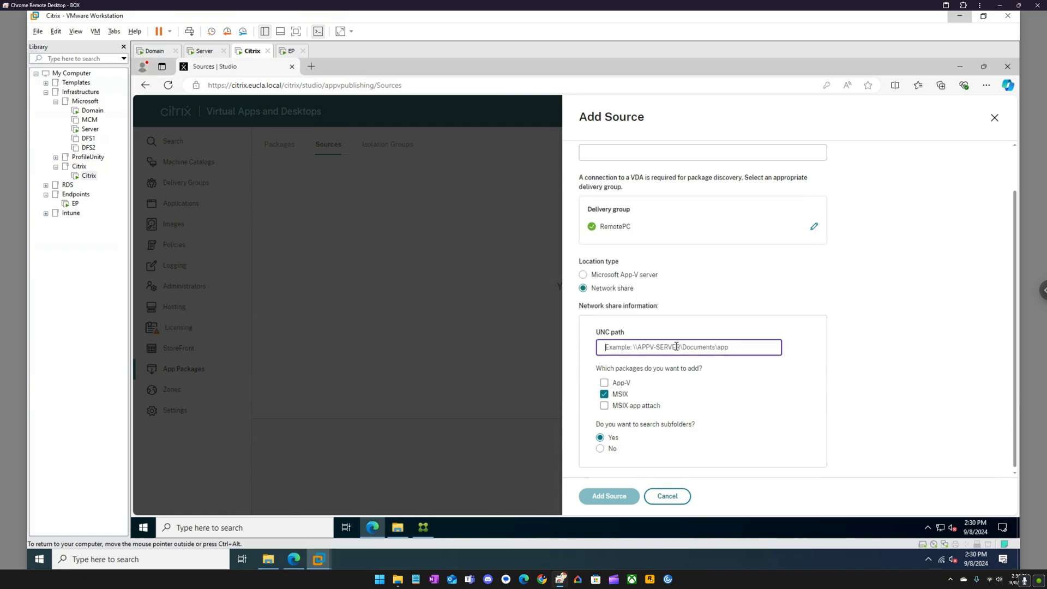
{"action": "key", "text": "ctrl+v"}
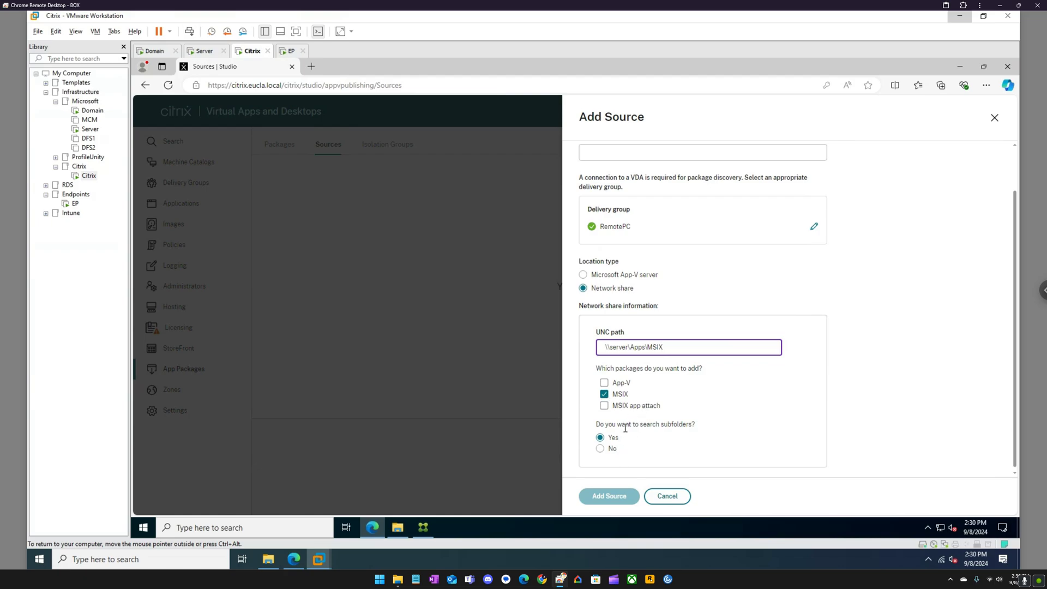
Set subfolder searching to No, name the source Apps, and try to add it.
{"action": "left_click", "coordinate": [612, 448]}
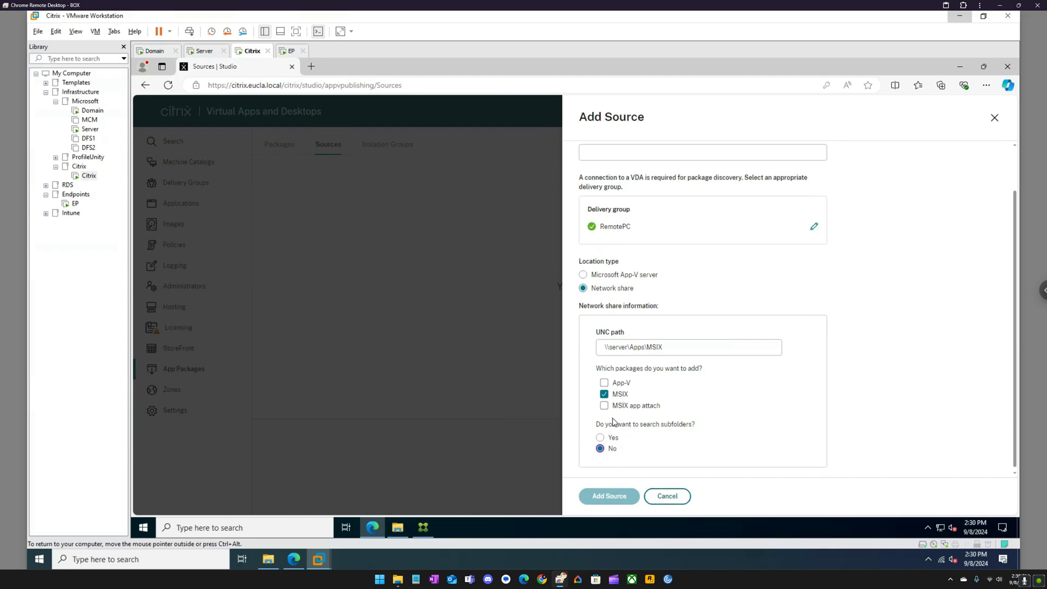
{"action": "scroll", "coordinate": [624, 406], "scroll_direction": "up", "scroll_amount": 2}
{"action": "left_click", "coordinate": [637, 203]}
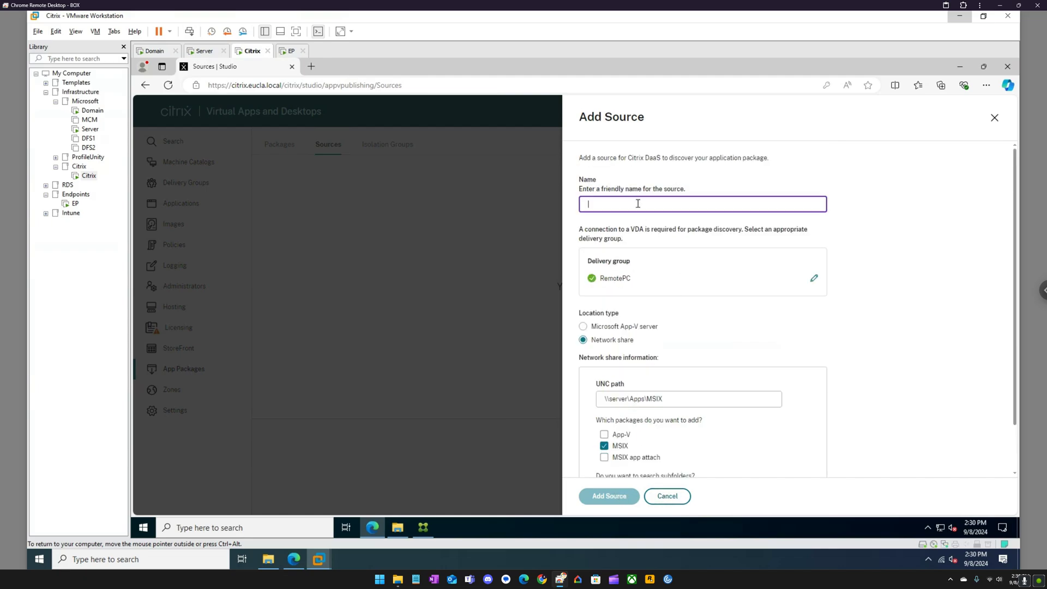
{"action": "type", "text": "Apps"}
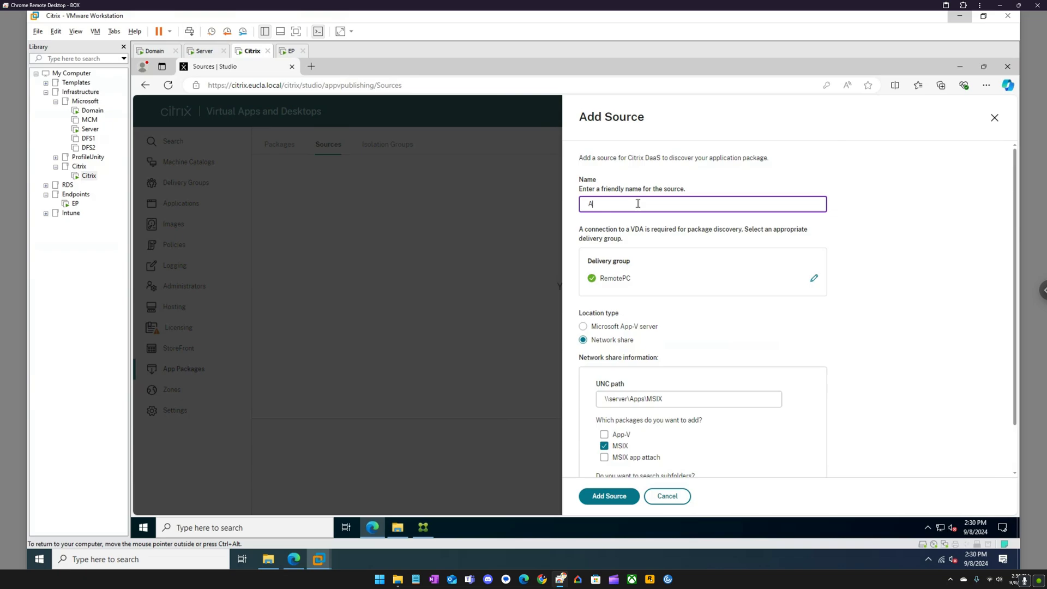
{"action": "left_click", "coordinate": [599, 496]}
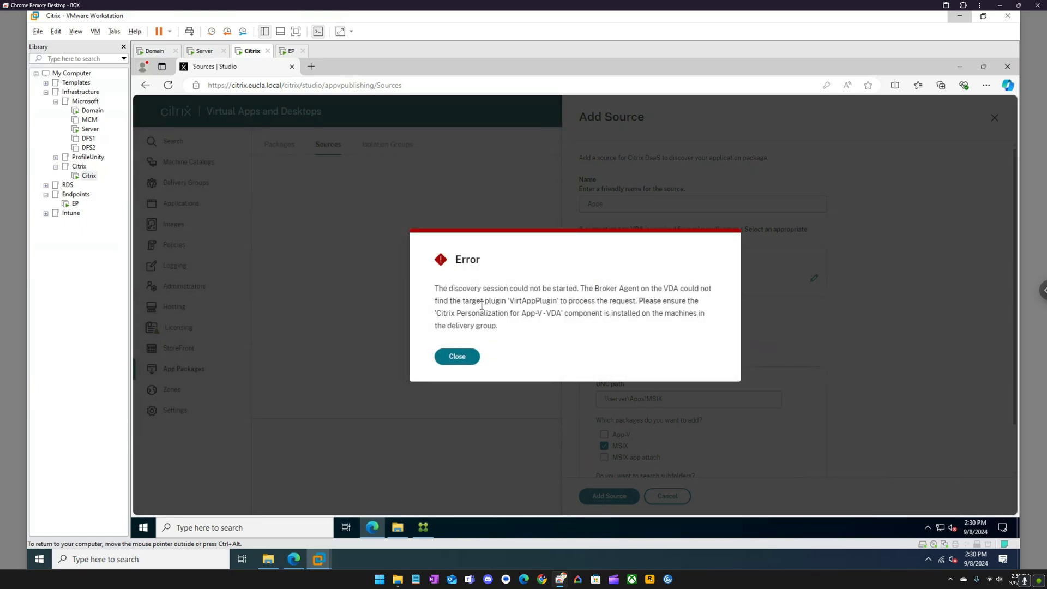
Examine which VDA component the discovery error asks for, close the message, and check the source's UNC path.
{"action": "left_click_drag", "start_coordinate": [436, 313], "coordinate": [562, 315]}
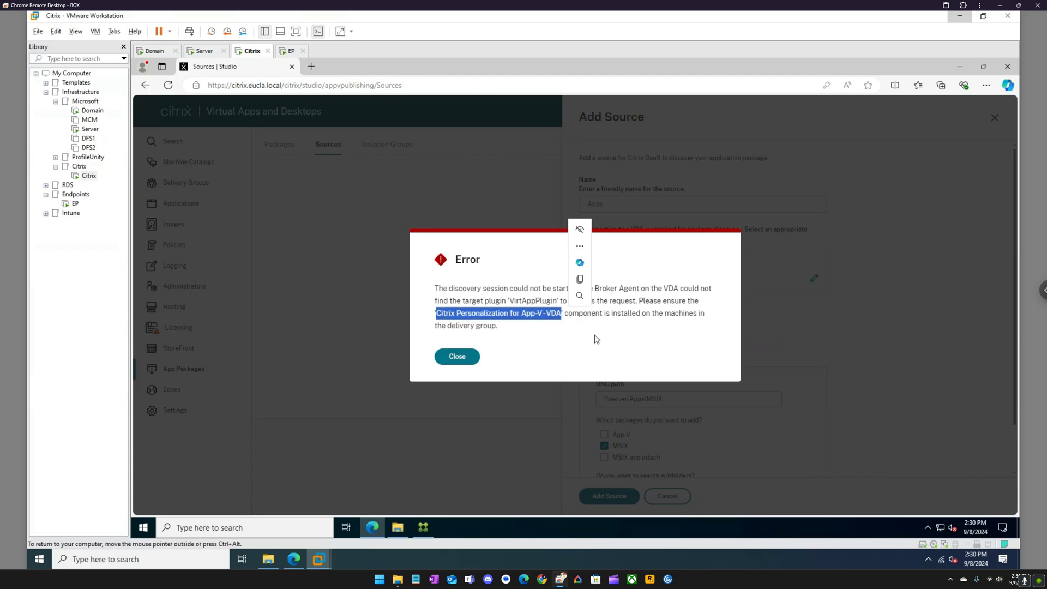
{"action": "left_click", "coordinate": [465, 357]}
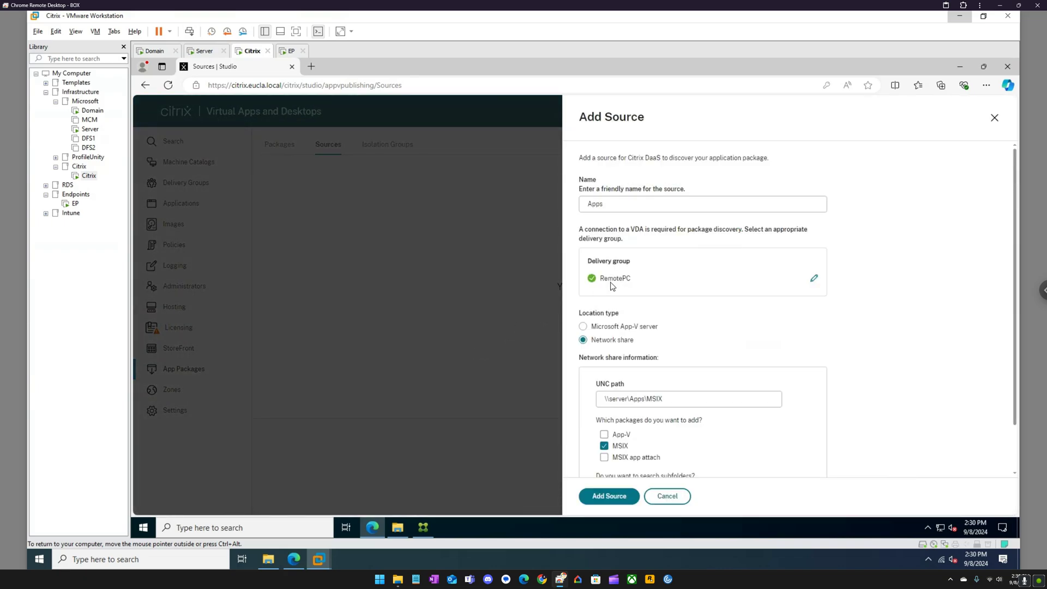
{"action": "left_click", "coordinate": [644, 399]}
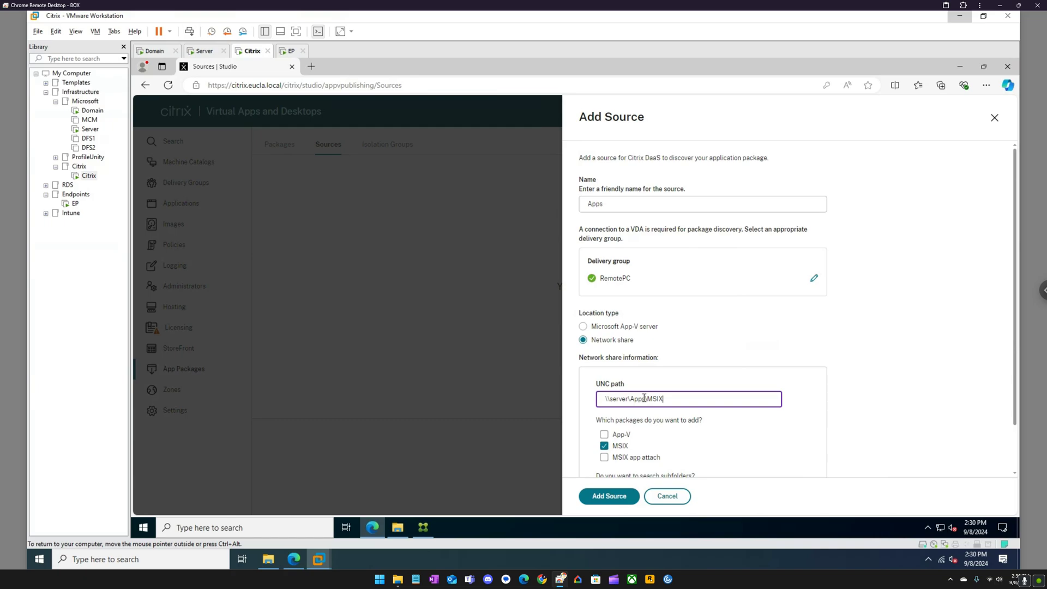
{"action": "key", "text": "ctrl+a"}
On the EP machine, include the Citrix Personalization for App-V - VDA component in the VDA installation.
{"action": "left_click", "coordinate": [290, 51]}
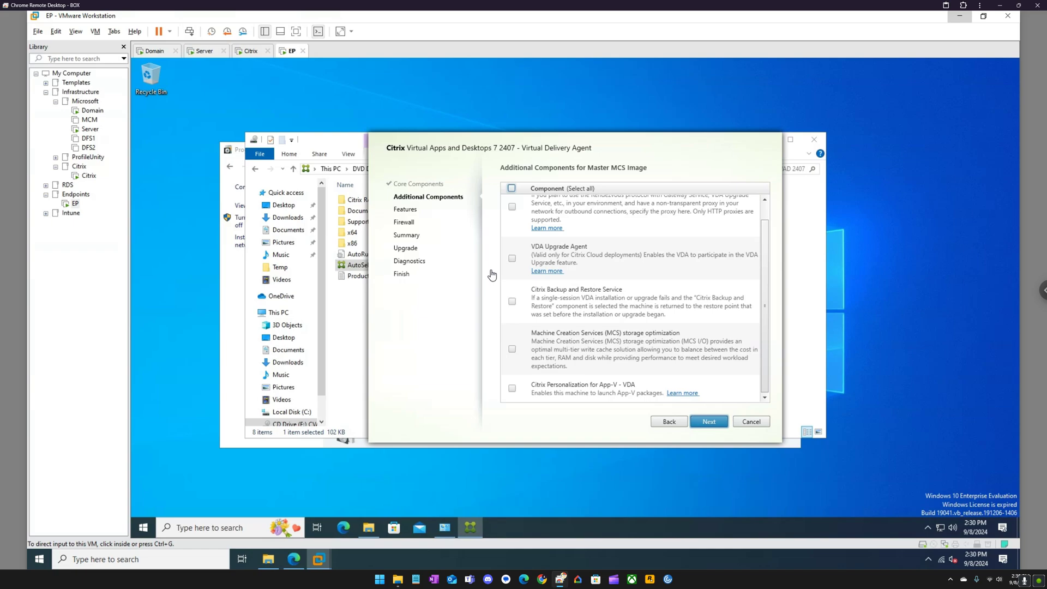
{"action": "left_click", "coordinate": [513, 389]}
{"action": "left_click", "coordinate": [512, 390]}
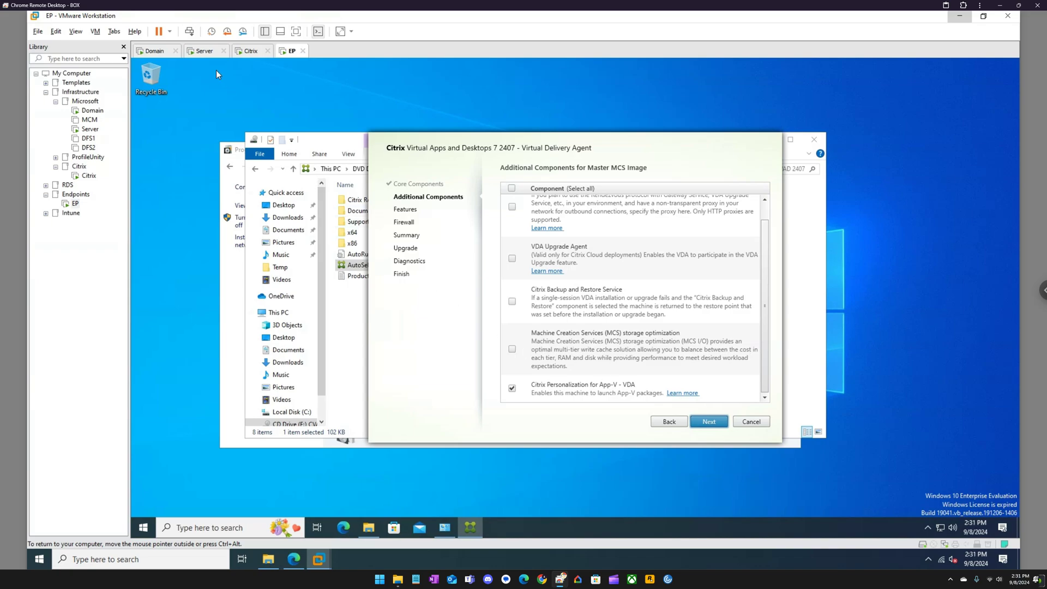
Check the Server machine, and return to the Citrix machine to review the rest of the Add Source form.
{"action": "left_click", "coordinate": [206, 51]}
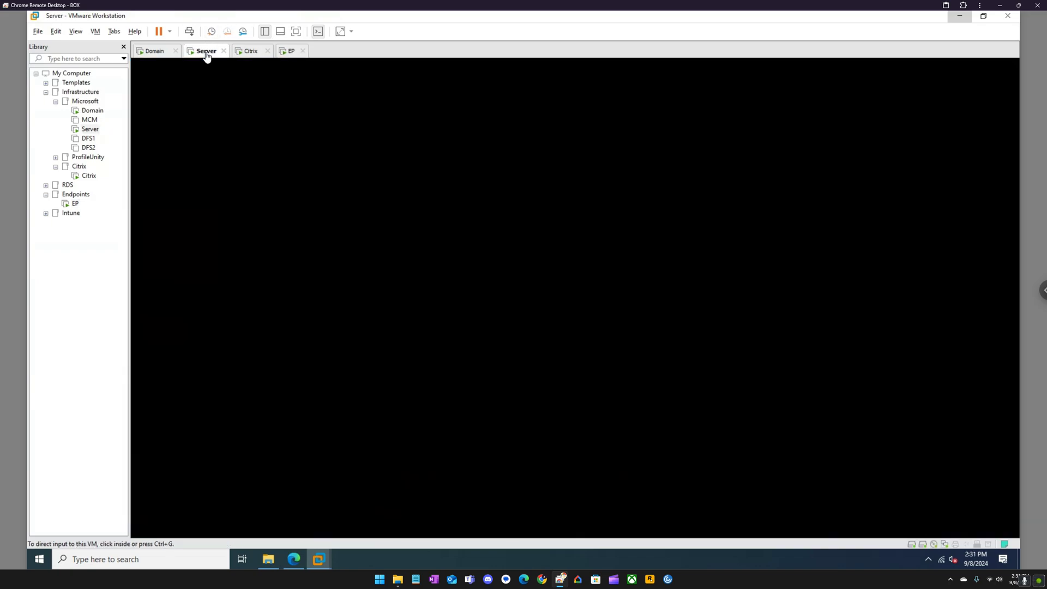
{"action": "left_click", "coordinate": [246, 52]}
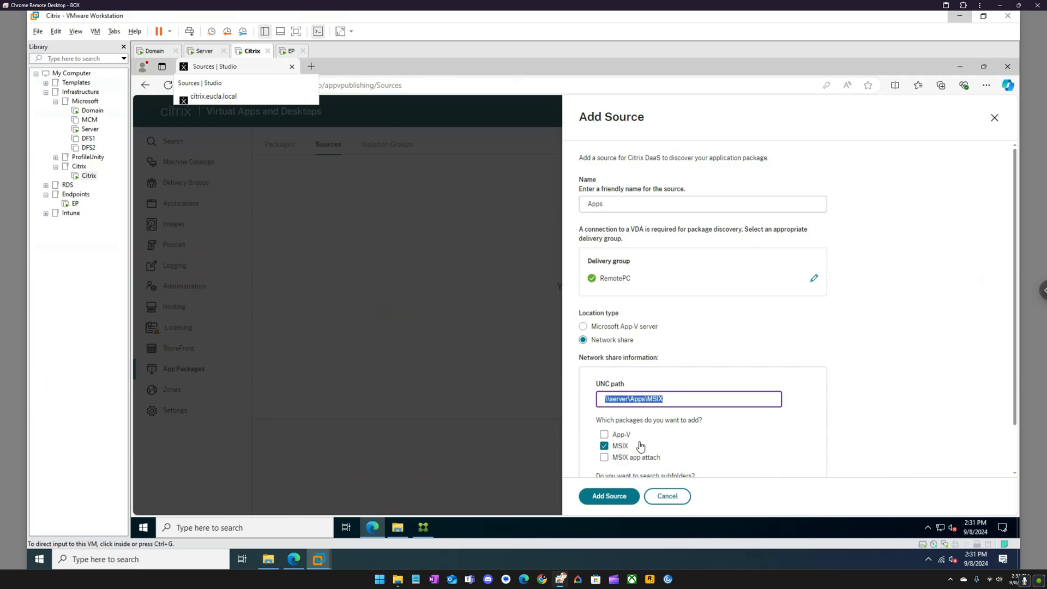
{"action": "scroll", "coordinate": [751, 436], "scroll_direction": "down", "scroll_amount": 1}
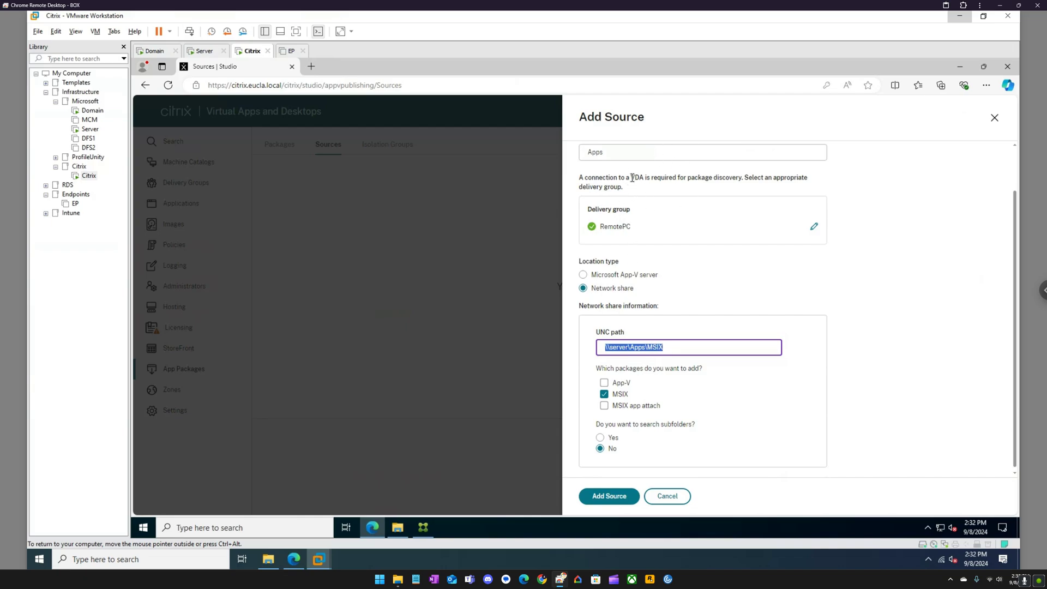
Power on the EP virtual machine and sign in with the administrator account's password.
{"action": "left_click", "coordinate": [293, 52]}
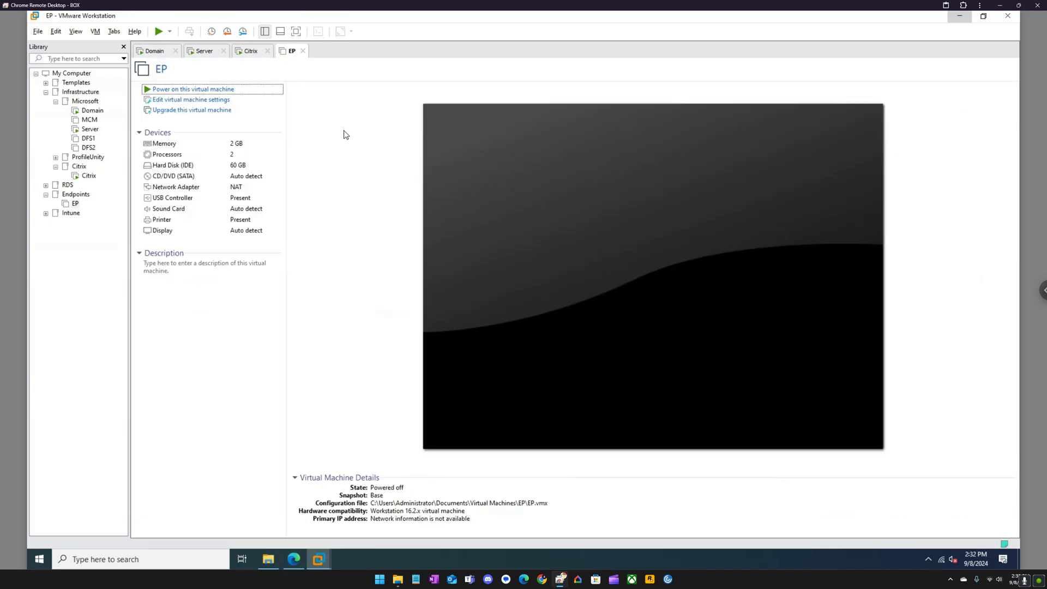
{"action": "left_click", "coordinate": [214, 90]}
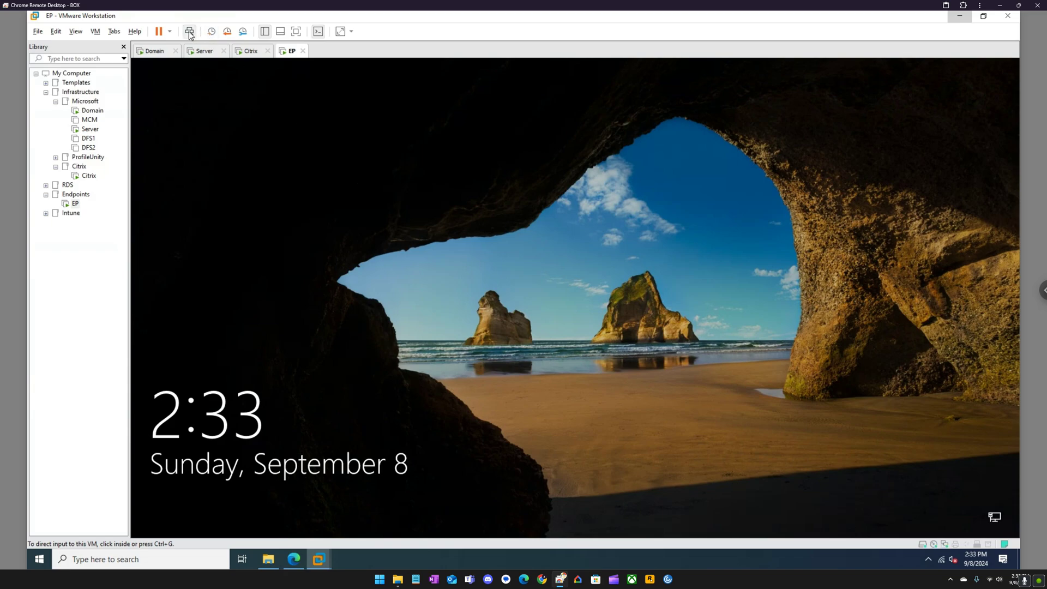
{"action": "left_click", "coordinate": [460, 289]}
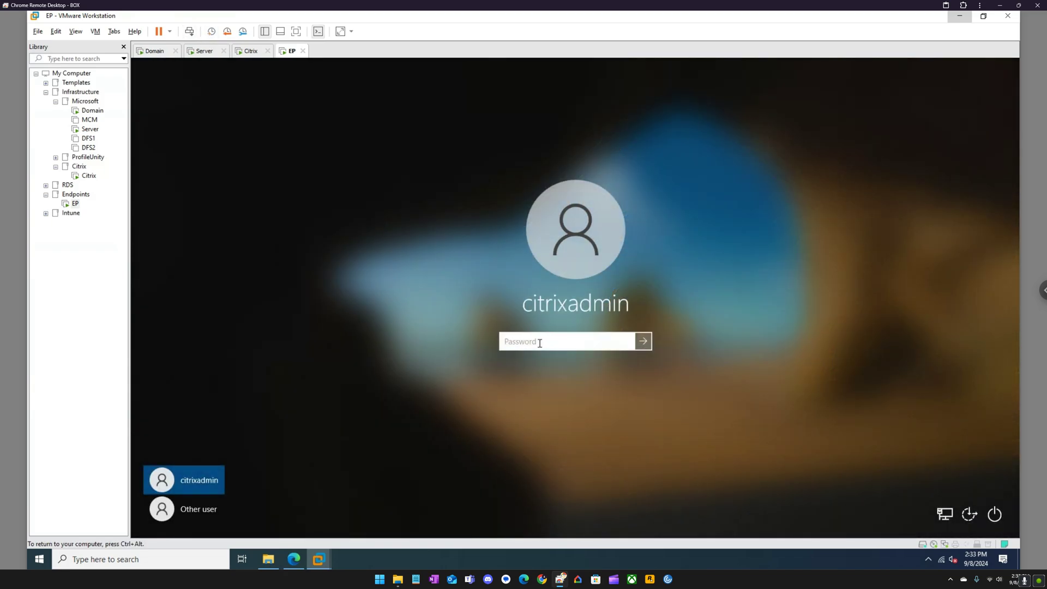
{"action": "type", "text": "********"}
{"action": "key", "text": "Return"}
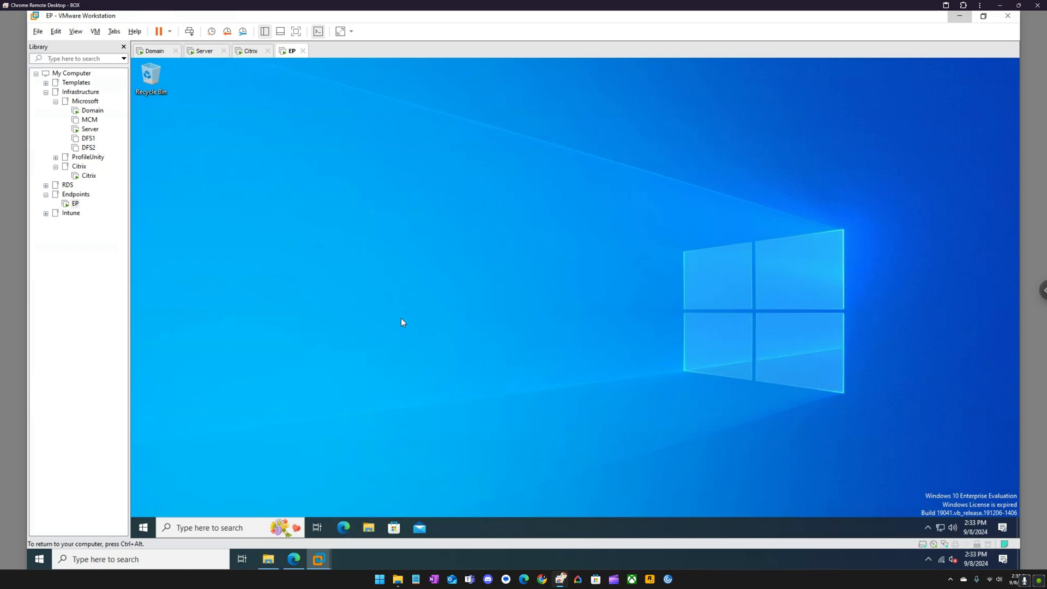
Connect to the \\box network location as box\administrator, entering the account password.
{"action": "left_click", "coordinate": [434, 169]}
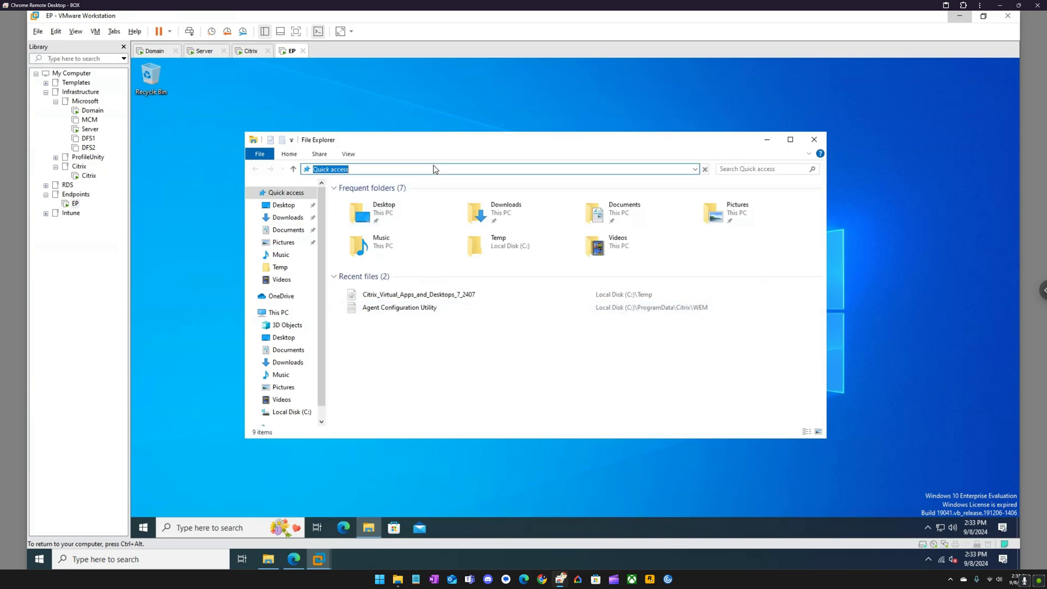
{"action": "type", "text": "\\\\box"}
{"action": "key", "text": "Return"}
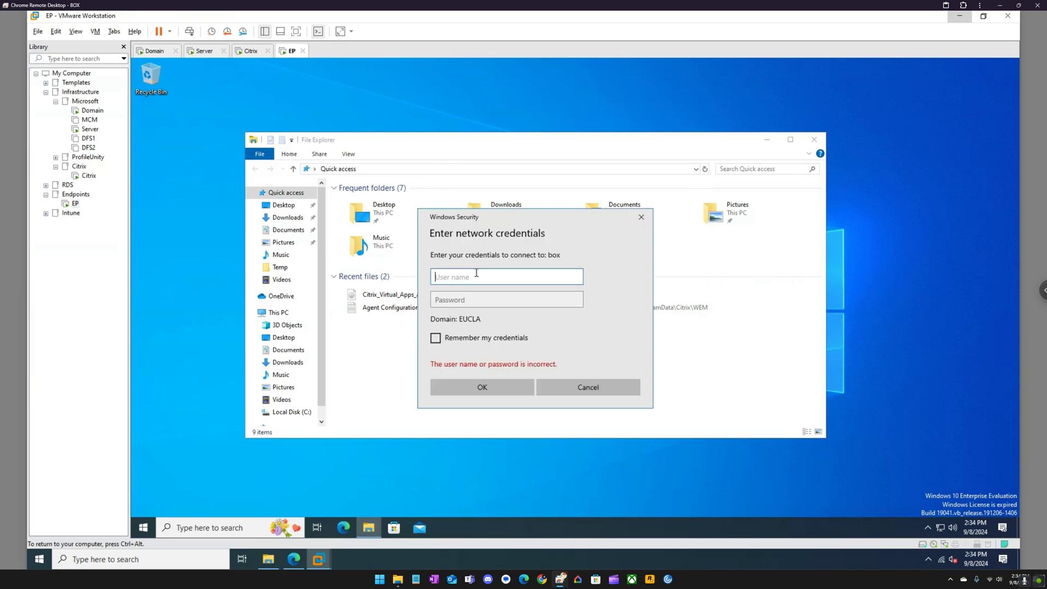
{"action": "type", "text": "box\\ad"}
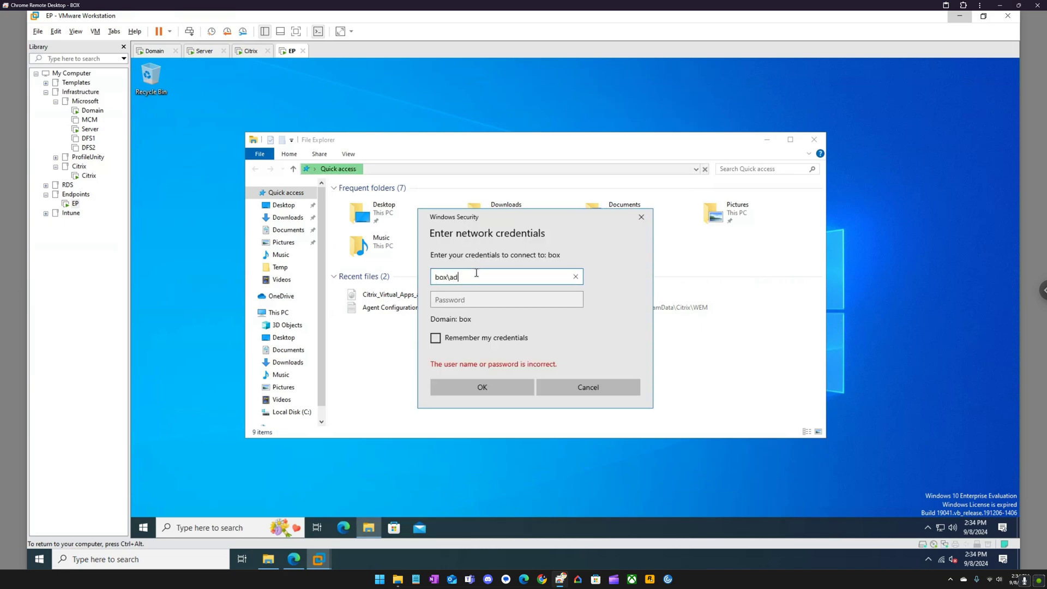
{"action": "type", "text": "ministrator"}
{"action": "key", "text": "Tab"}
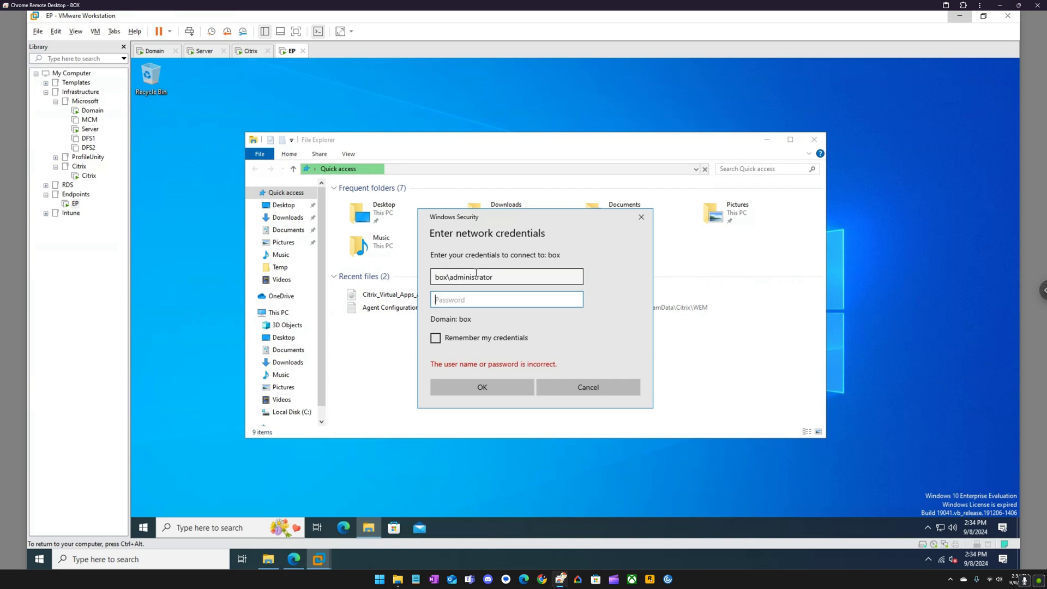
{"action": "type", "text": "********"}
{"action": "key", "text": "Return"}
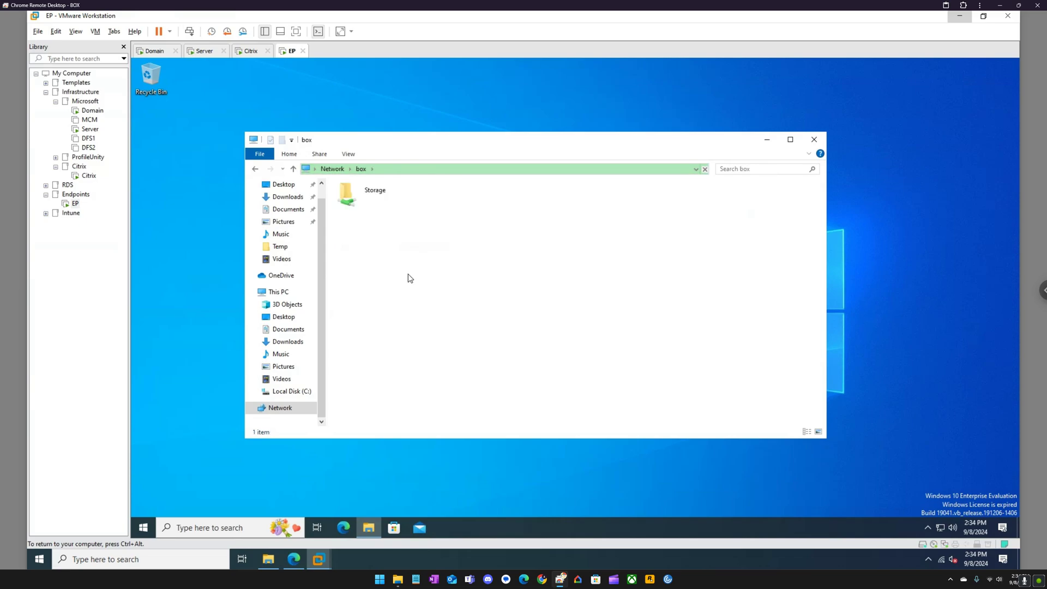
Open the Rearm Eval Key text document in the Storage share and copy its slmgr /rearm command.
{"action": "double_click", "coordinate": [383, 206]}
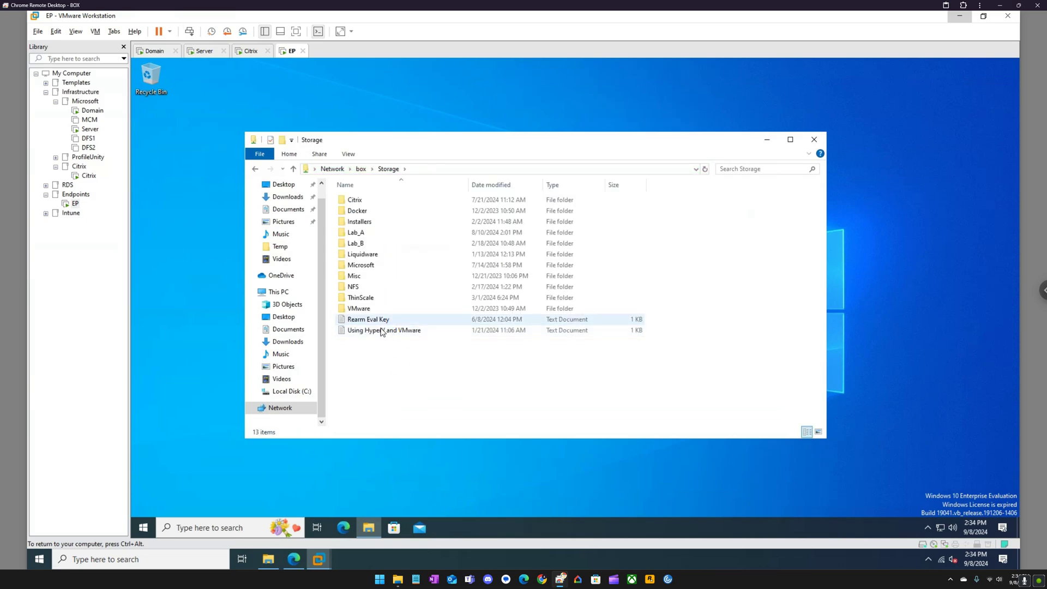
{"action": "double_click", "coordinate": [384, 320]}
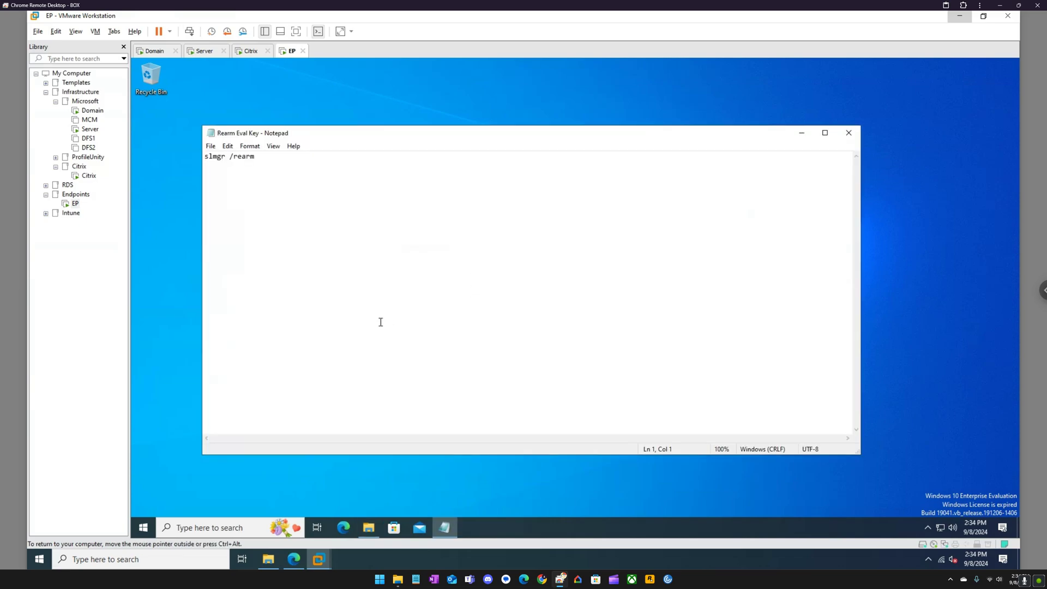
{"action": "key", "text": "ctrl+a"}
{"action": "key", "text": "ctrl+c"}
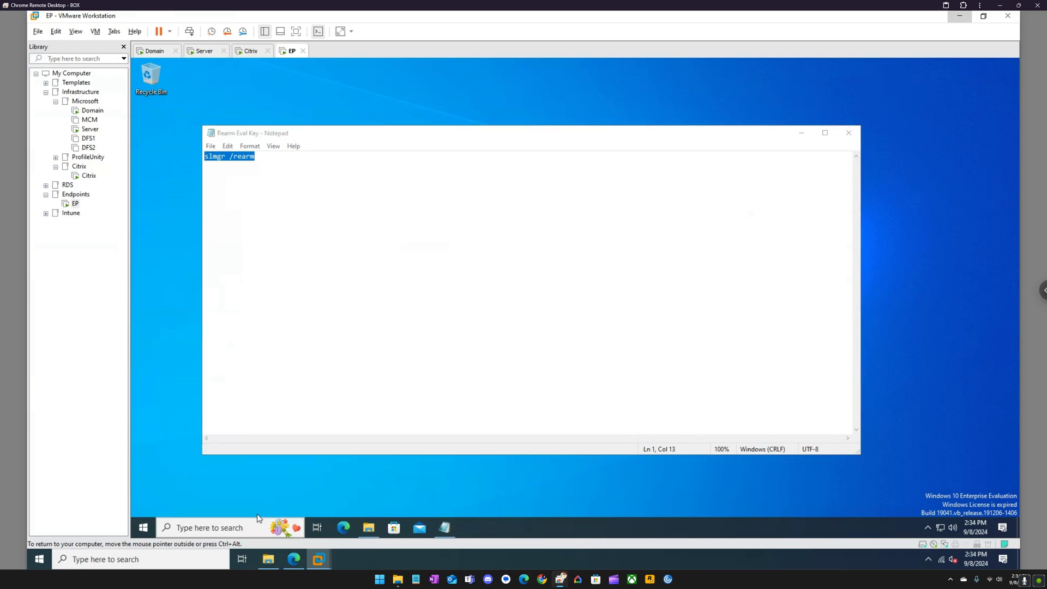
Run slmgr /rearm in an elevated Command Prompt, dismiss the message, and close the prompt and the text document.
{"action": "left_click", "coordinate": [257, 521]}
{"action": "type", "text": "cmd"}
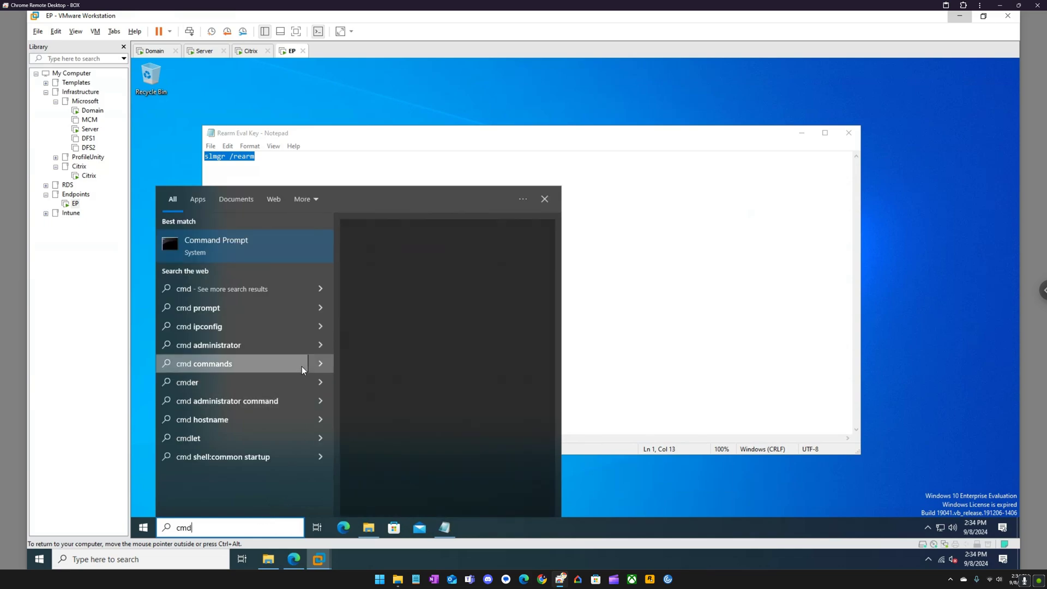
{"action": "left_click", "coordinate": [396, 342]}
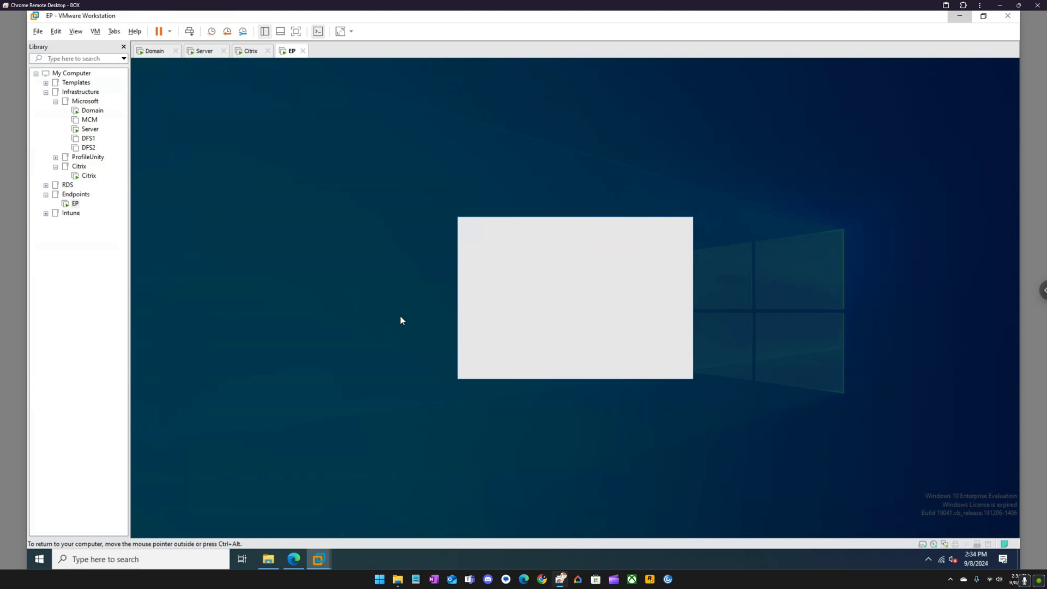
{"action": "left_click", "coordinate": [521, 353]}
{"action": "key", "text": "ctrl+v"}
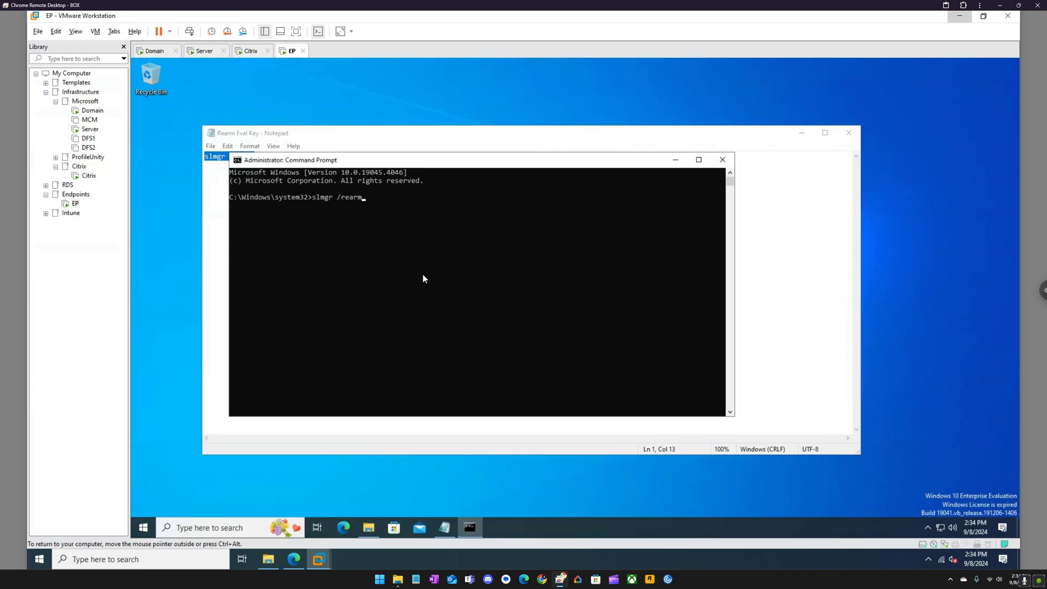
{"action": "key", "text": "Return"}
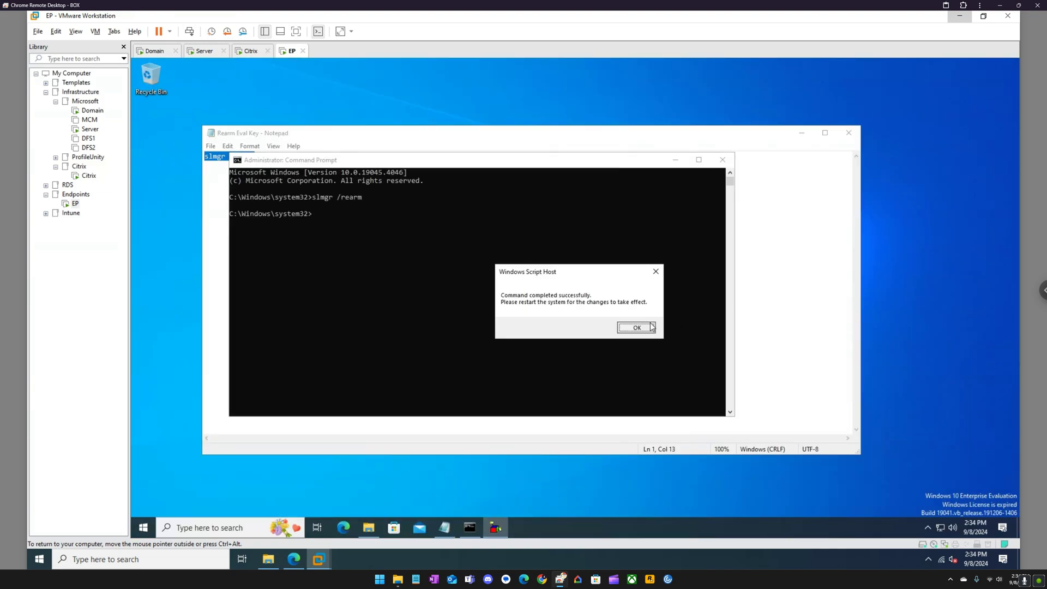
{"action": "left_click", "coordinate": [631, 325]}
{"action": "left_click", "coordinate": [848, 132]}
{"action": "left_click", "coordinate": [722, 159]}
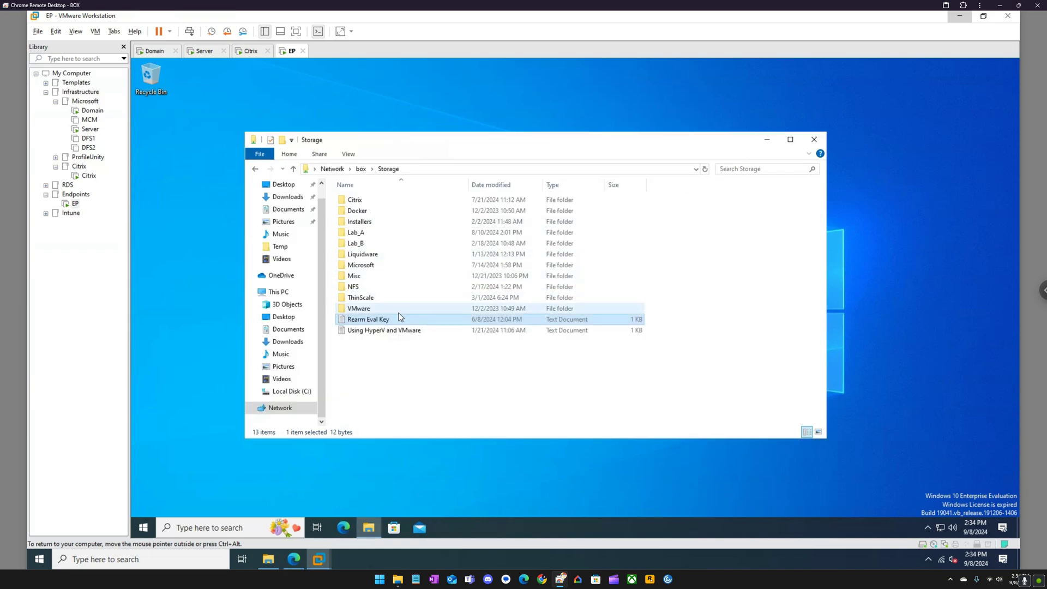
Mount the Citrix_Virtual_Apps_and_Desktops_7_2407 disc image from the Temp folder.
{"action": "left_click", "coordinate": [280, 246]}
{"action": "left_click", "coordinate": [382, 211]}
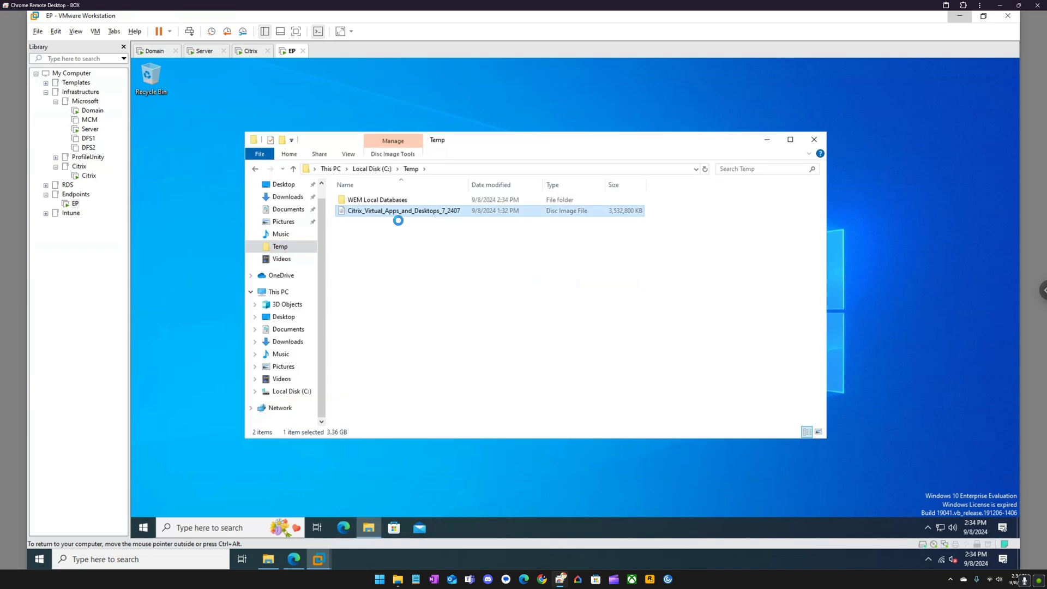
{"action": "right_click", "coordinate": [392, 212]}
{"action": "left_click", "coordinate": [408, 219]}
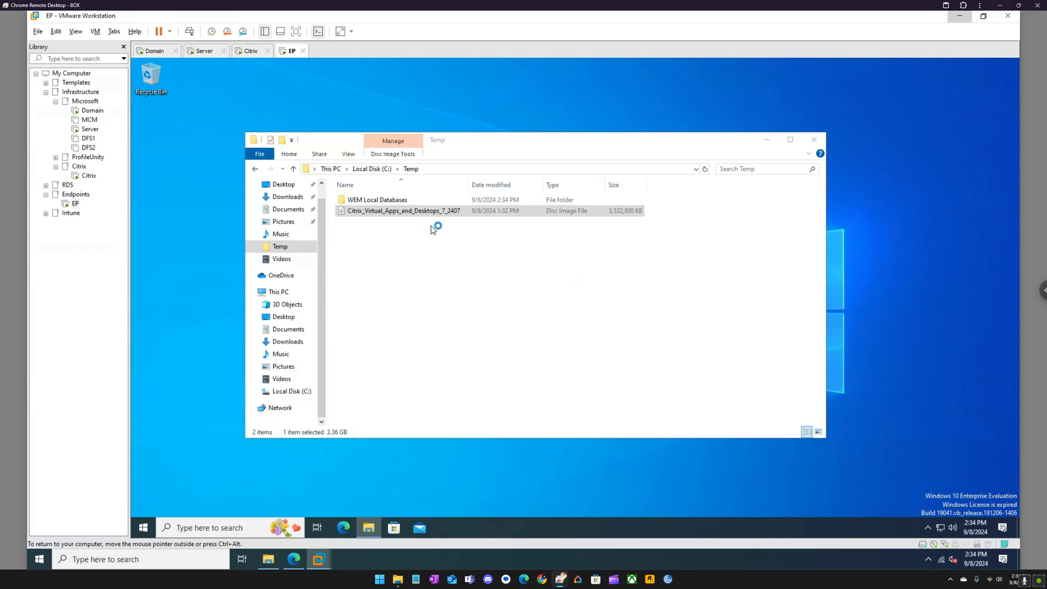
{"action": "left_click", "coordinate": [625, 304]}
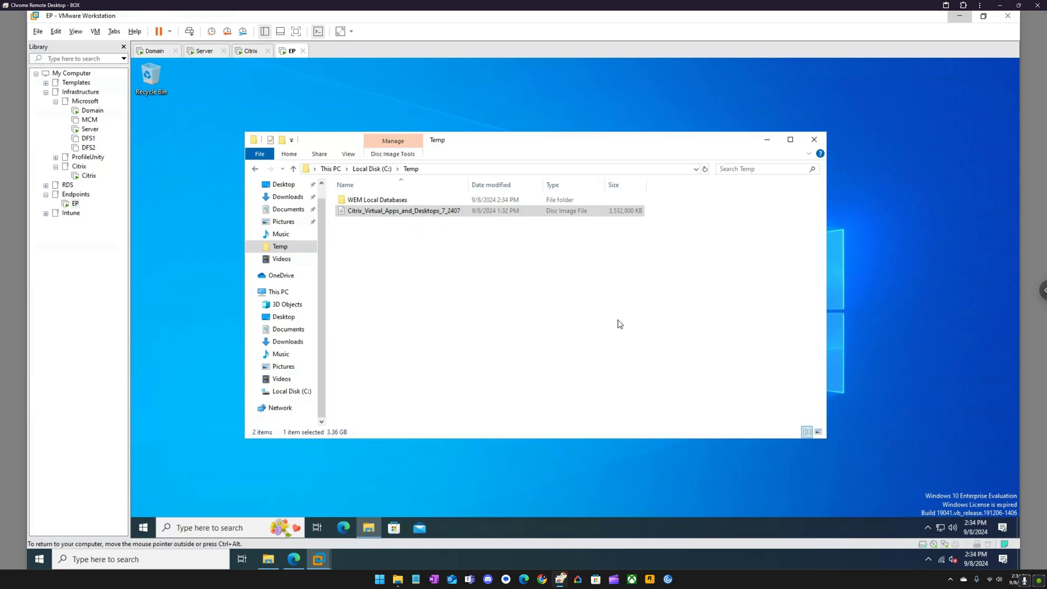
Run AutoSelect from the mounted CVAD 2407 disc as administrator and allow it to make changes.
{"action": "left_click", "coordinate": [362, 265]}
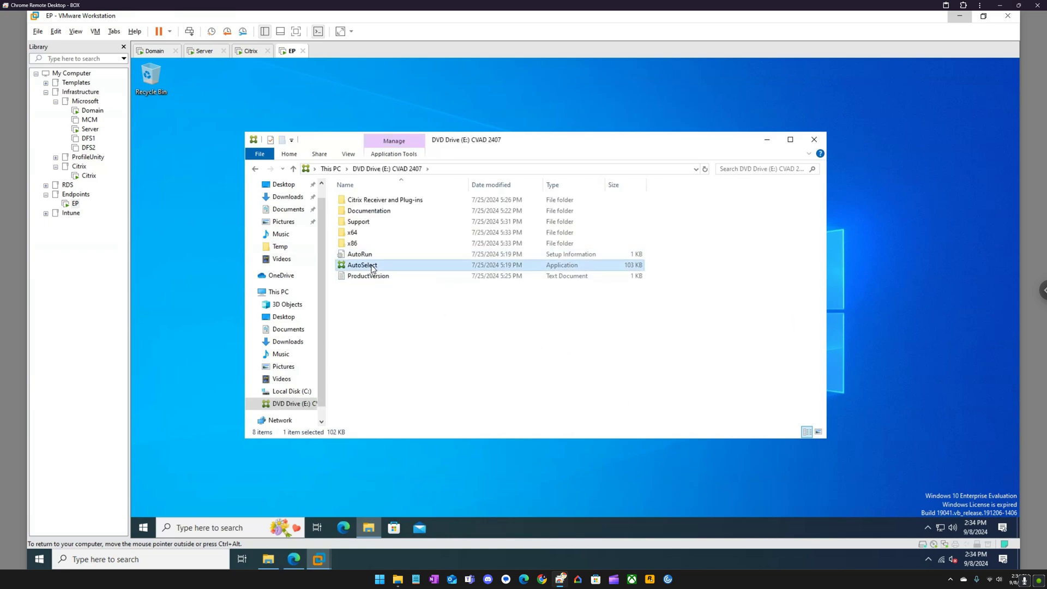
{"action": "right_click", "coordinate": [371, 266]}
{"action": "left_click", "coordinate": [415, 284]}
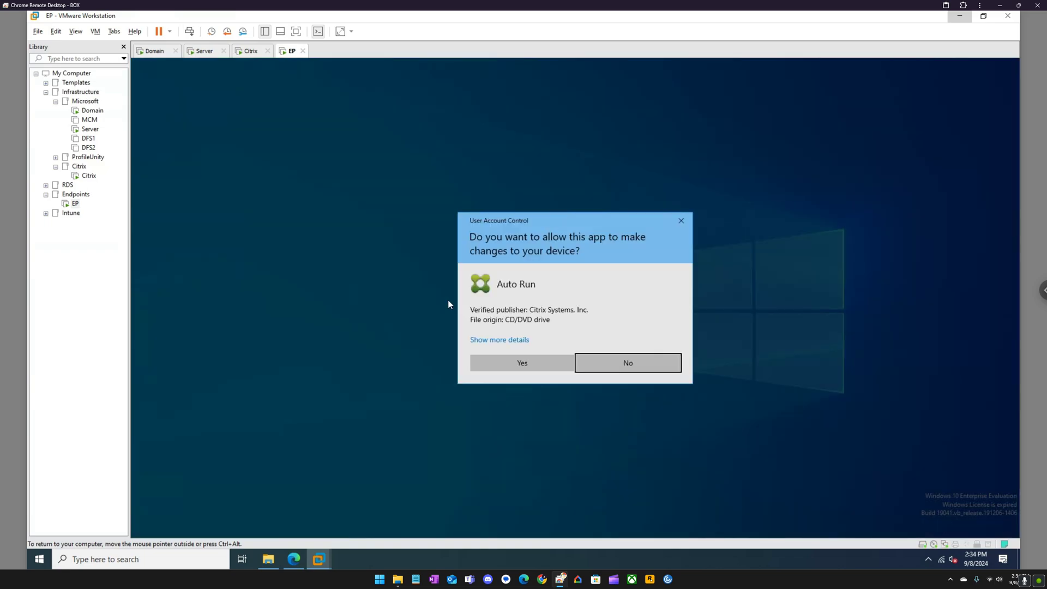
{"action": "left_click", "coordinate": [512, 363]}
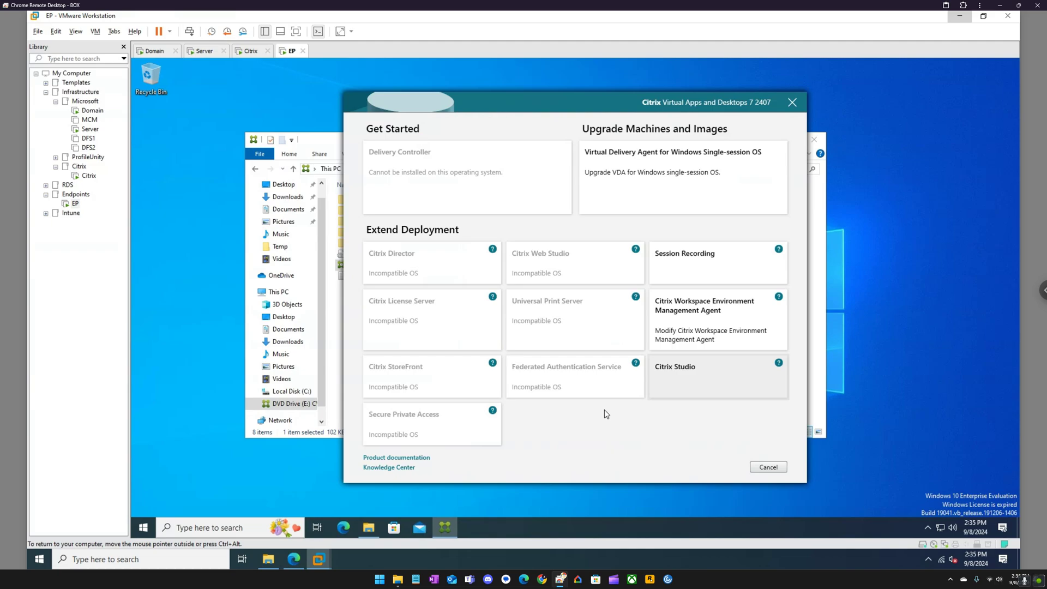
Begin upgrading the Virtual Delivery Agent for Windows Single-session OS and include the Citrix Personalization for App-V - VDA component.
{"action": "left_click", "coordinate": [668, 172]}
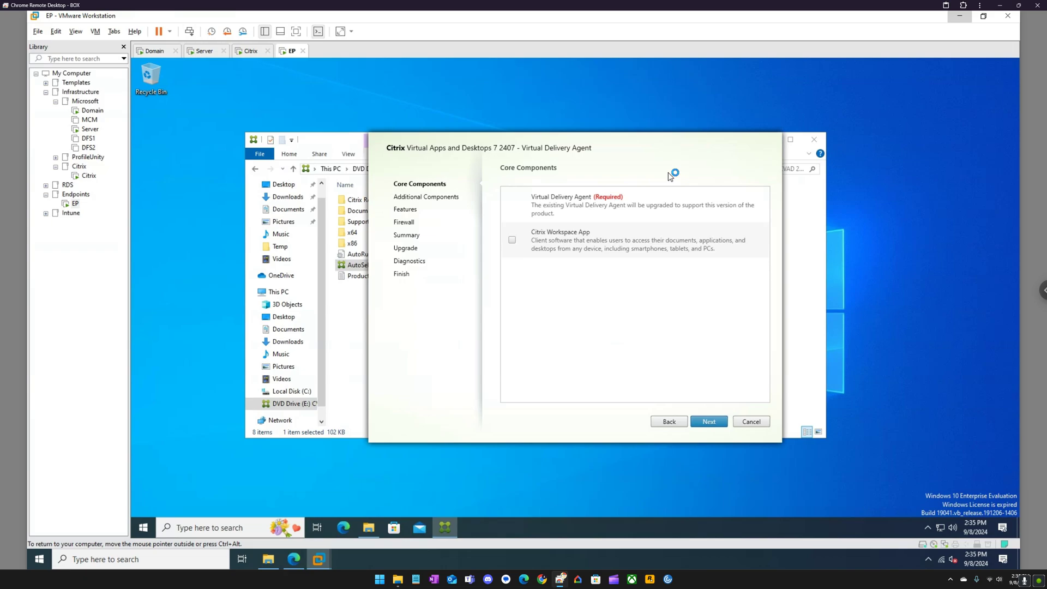
{"action": "left_click", "coordinate": [708, 421]}
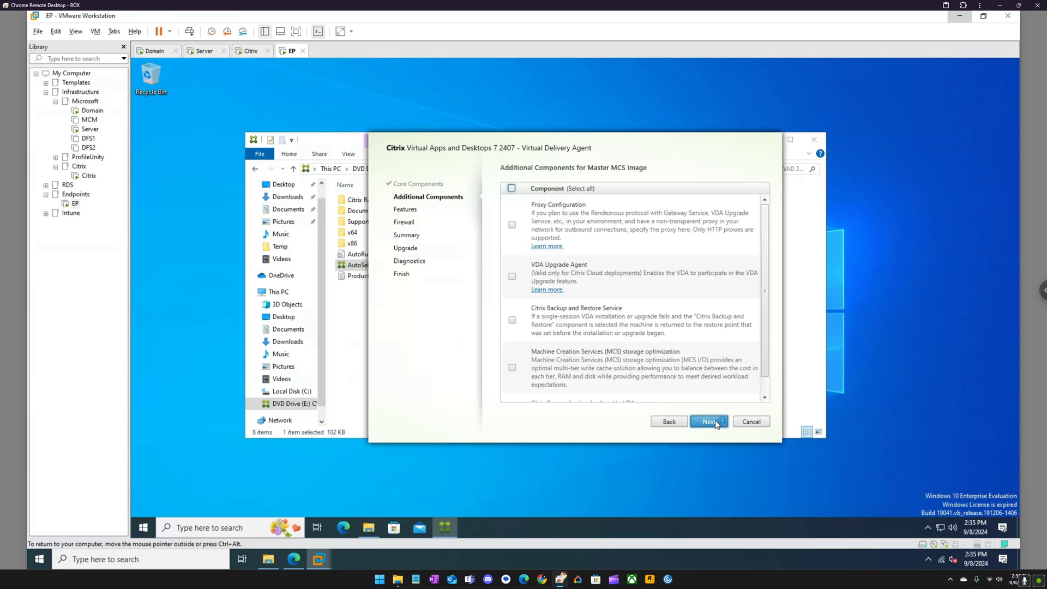
{"action": "scroll", "coordinate": [659, 367], "scroll_direction": "down", "scroll_amount": 1}
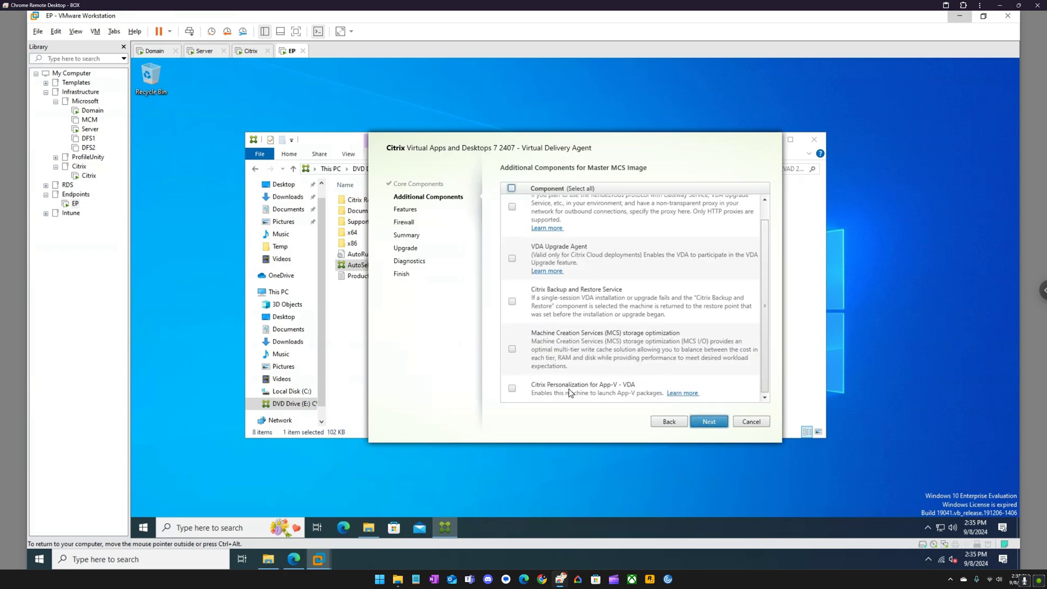
{"action": "left_click", "coordinate": [512, 388]}
{"action": "left_click", "coordinate": [716, 419]}
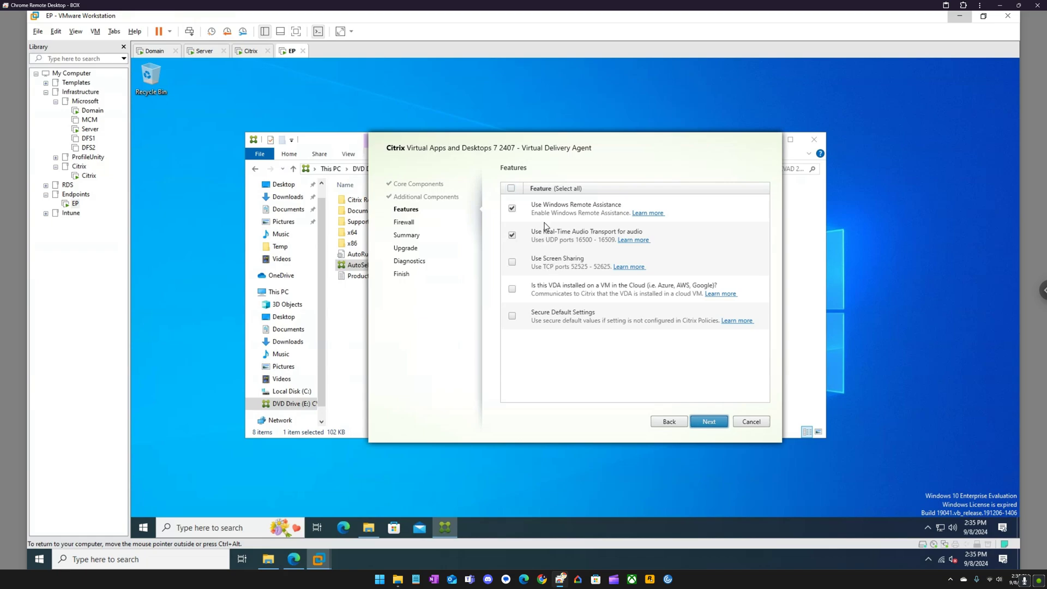
Keep the default features and automatic firewall rules, and start the Virtual Delivery Agent upgrade.
{"action": "left_click", "coordinate": [574, 229]}
{"action": "left_click", "coordinate": [564, 236]}
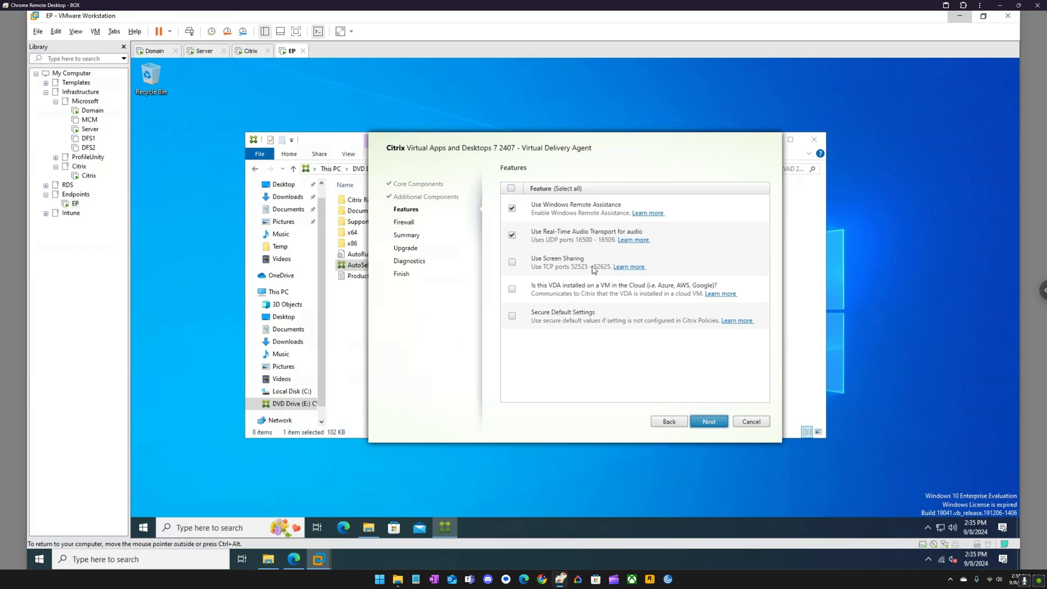
{"action": "left_click", "coordinate": [708, 420]}
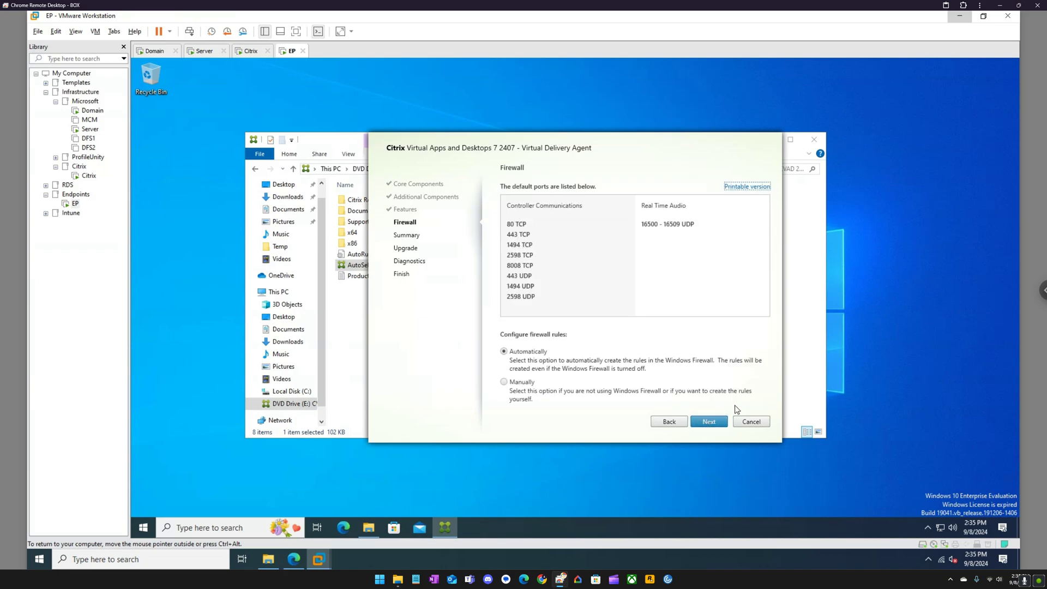
{"action": "left_click", "coordinate": [710, 425]}
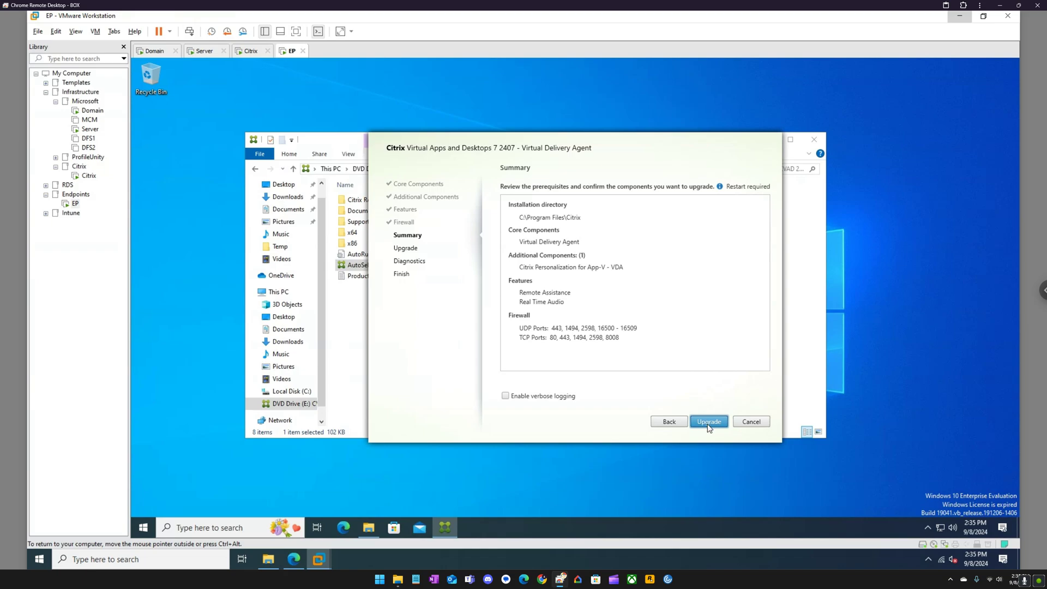
{"action": "left_click", "coordinate": [707, 424]}
{"action": "key", "text": "Return"}
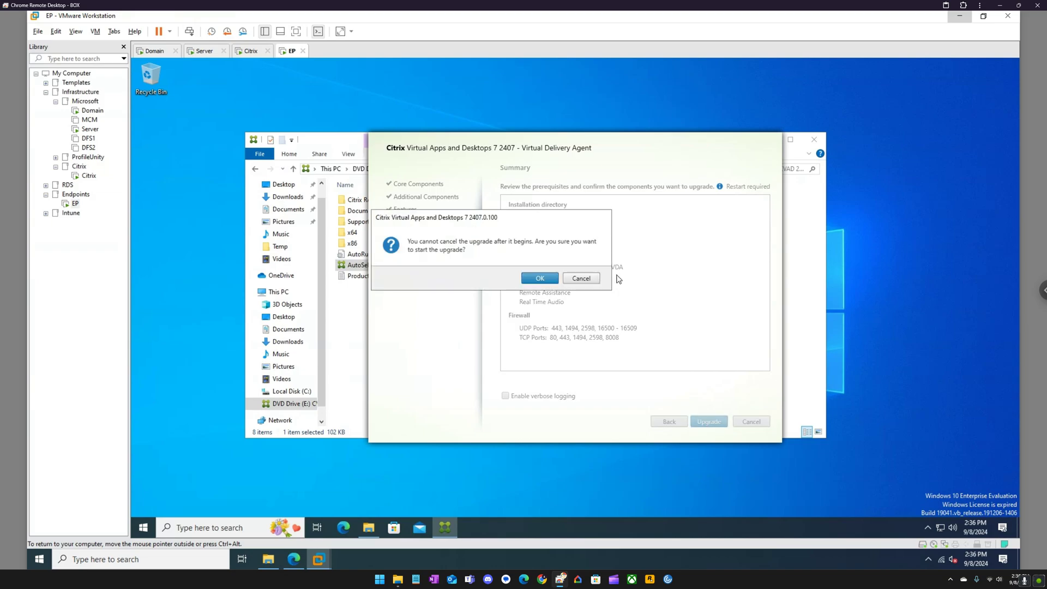
{"action": "left_click", "coordinate": [537, 278]}
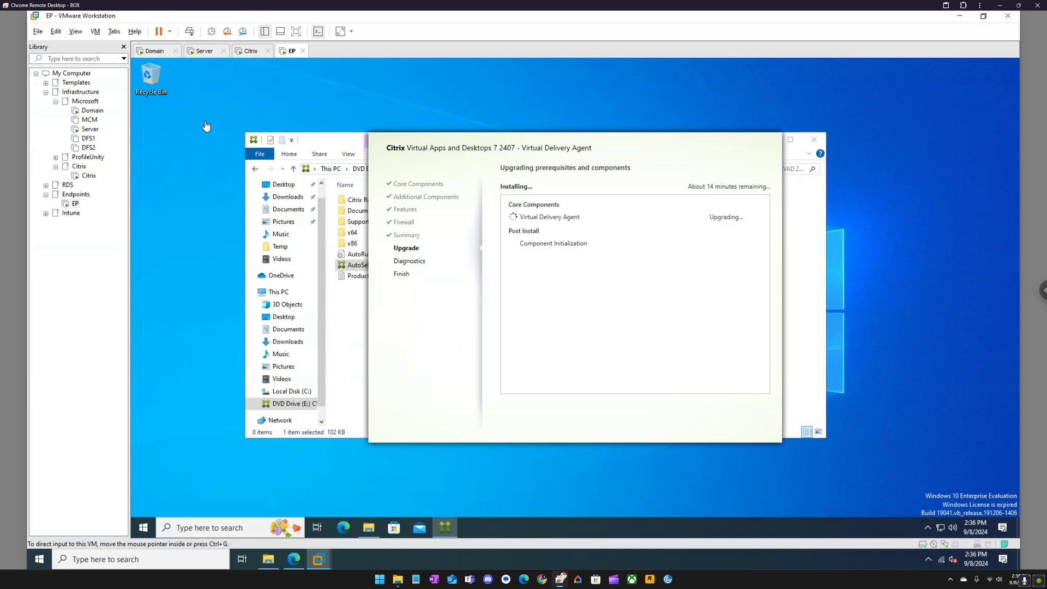
Switch to the Server virtual machine and sign in with the Citrix admin account's password.
{"action": "left_click", "coordinate": [210, 54]}
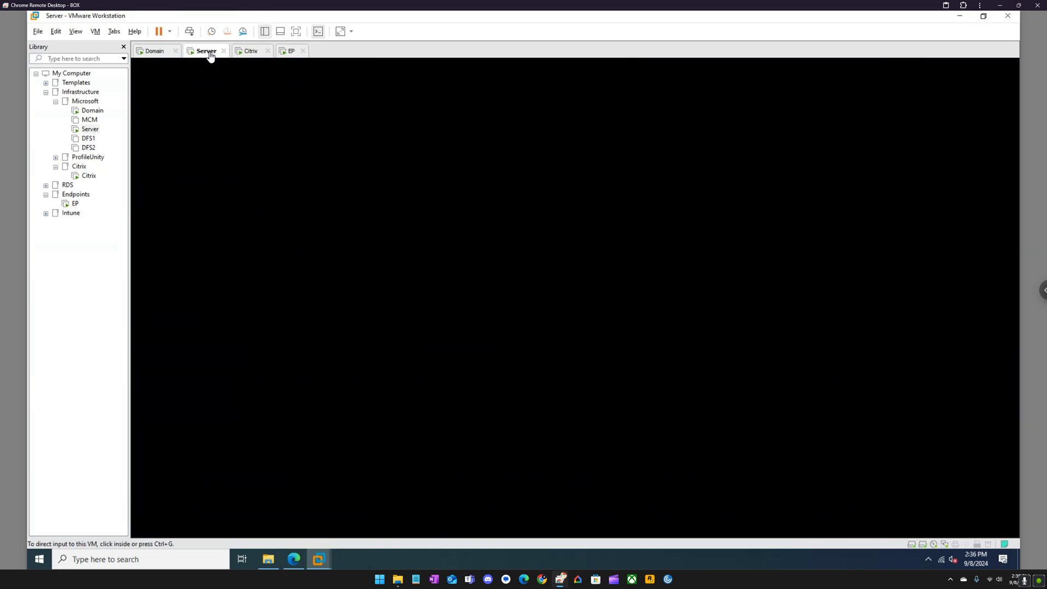
{"action": "left_click", "coordinate": [266, 150]}
{"action": "left_click", "coordinate": [189, 31]}
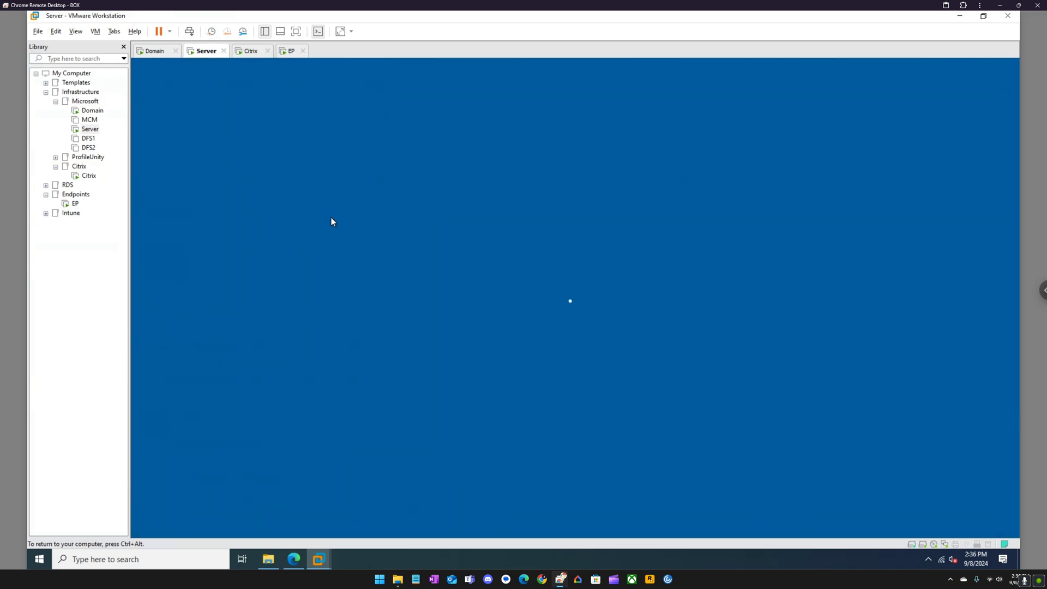
{"action": "type", "text": "********"}
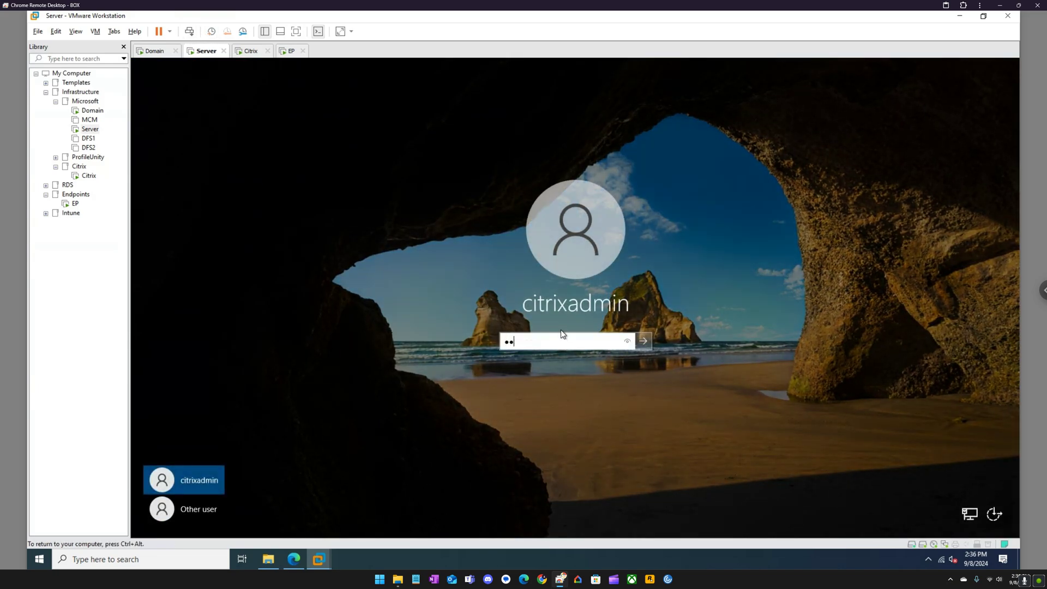
{"action": "key", "text": "Return"}
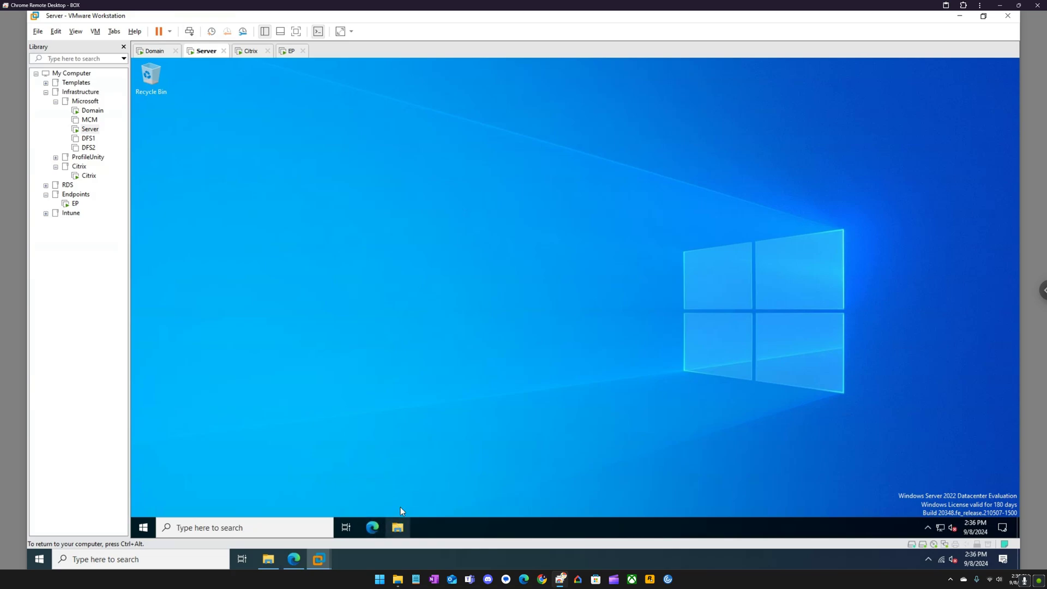
{"action": "key", "text": "super+e"}
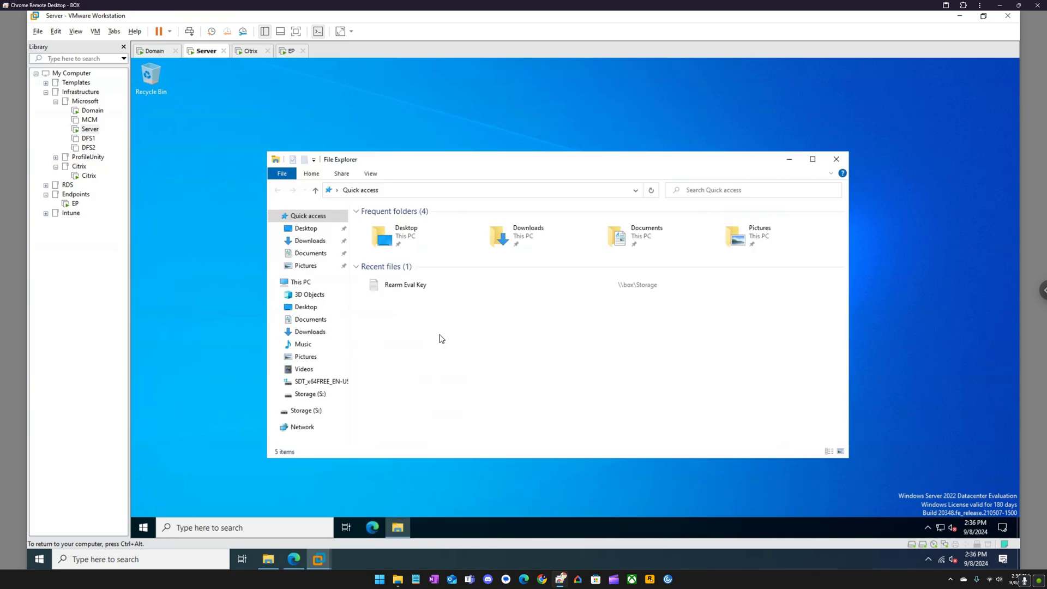
{"action": "left_click", "coordinate": [320, 412]}
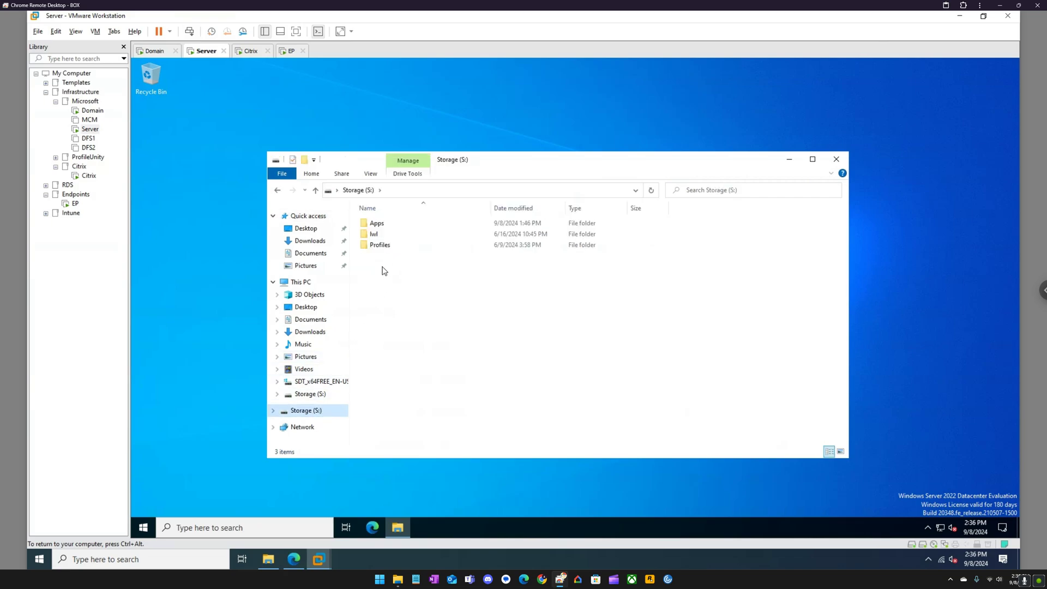
{"action": "double_click", "coordinate": [376, 223]}
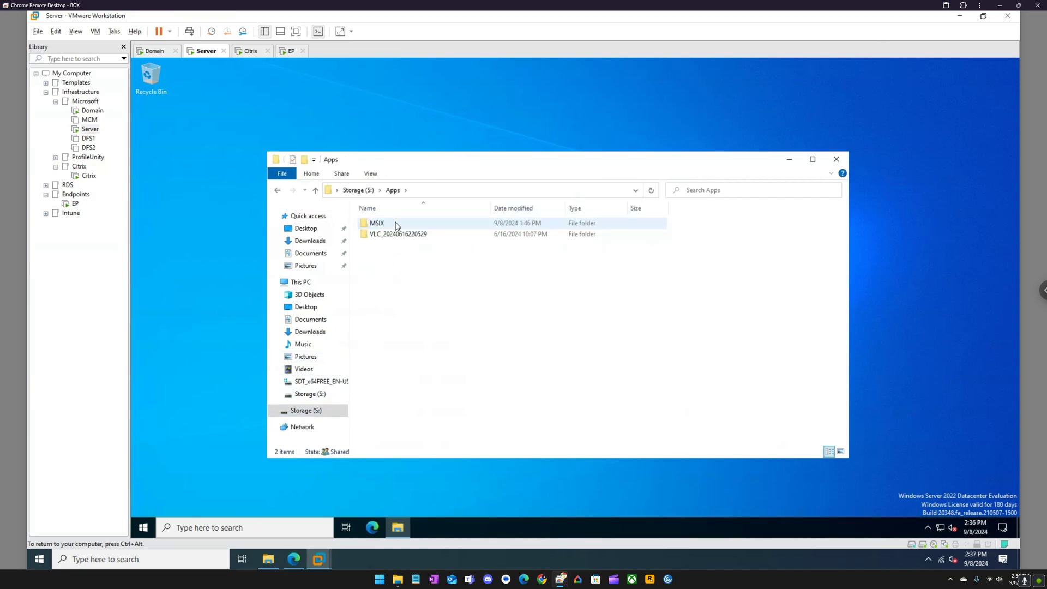
{"action": "double_click", "coordinate": [381, 224]}
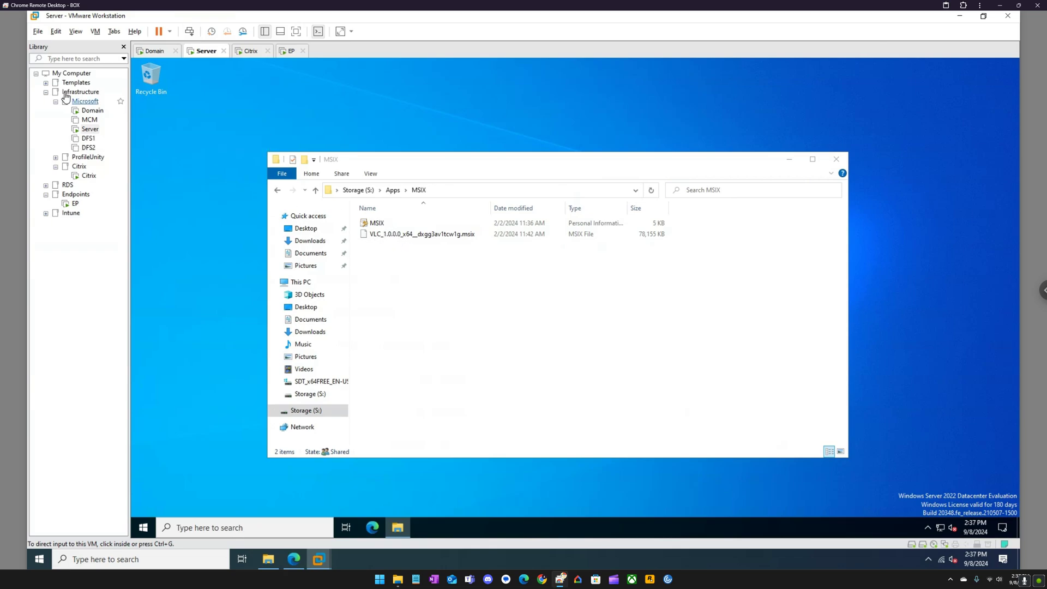
{"action": "left_click", "coordinate": [393, 190]}
{"action": "double_click", "coordinate": [391, 234]}
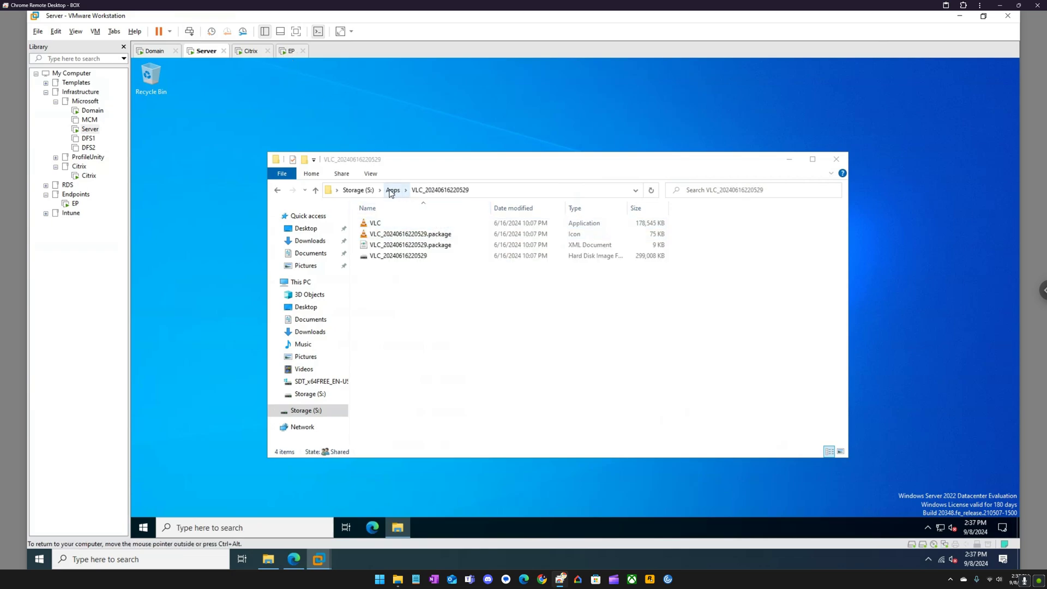
Examine the contents of the ProfileUnity folder inside the lwl folder on Storage (S:).
{"action": "left_click", "coordinate": [362, 190]}
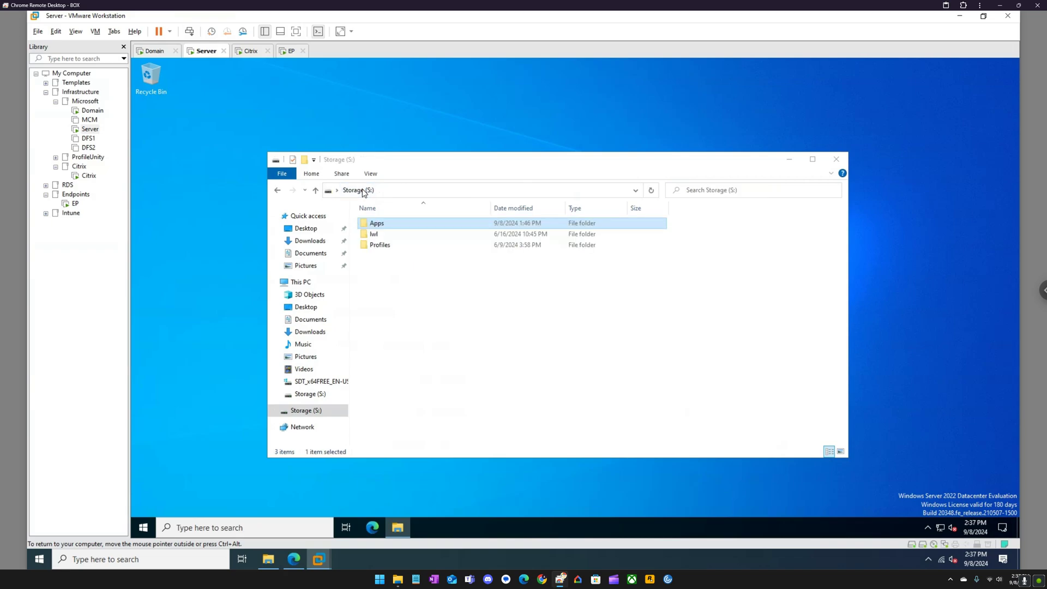
{"action": "left_click", "coordinate": [379, 235]}
{"action": "double_click", "coordinate": [379, 236]}
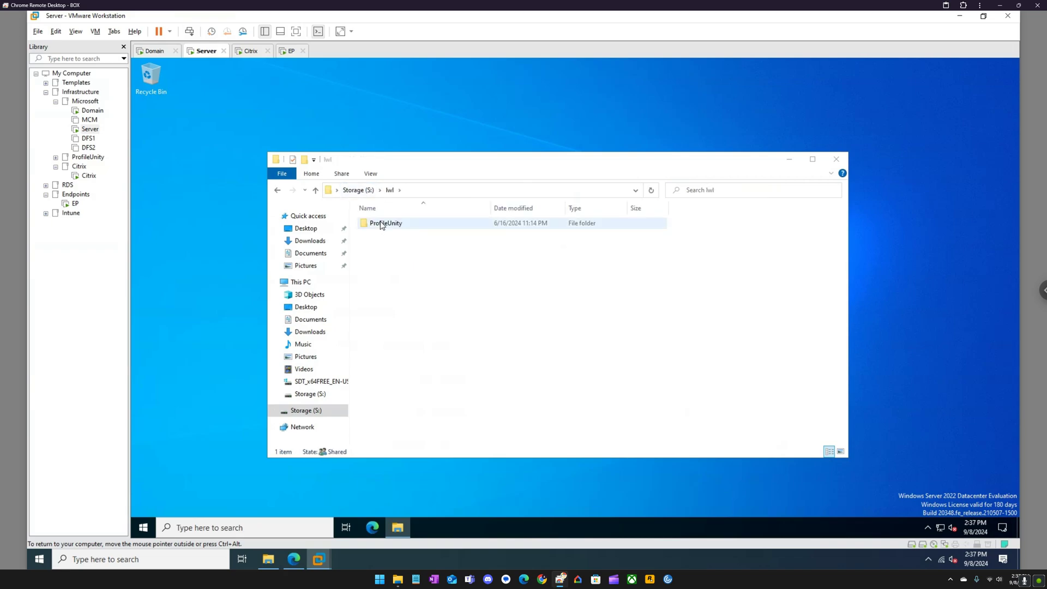
{"action": "double_click", "coordinate": [380, 224]}
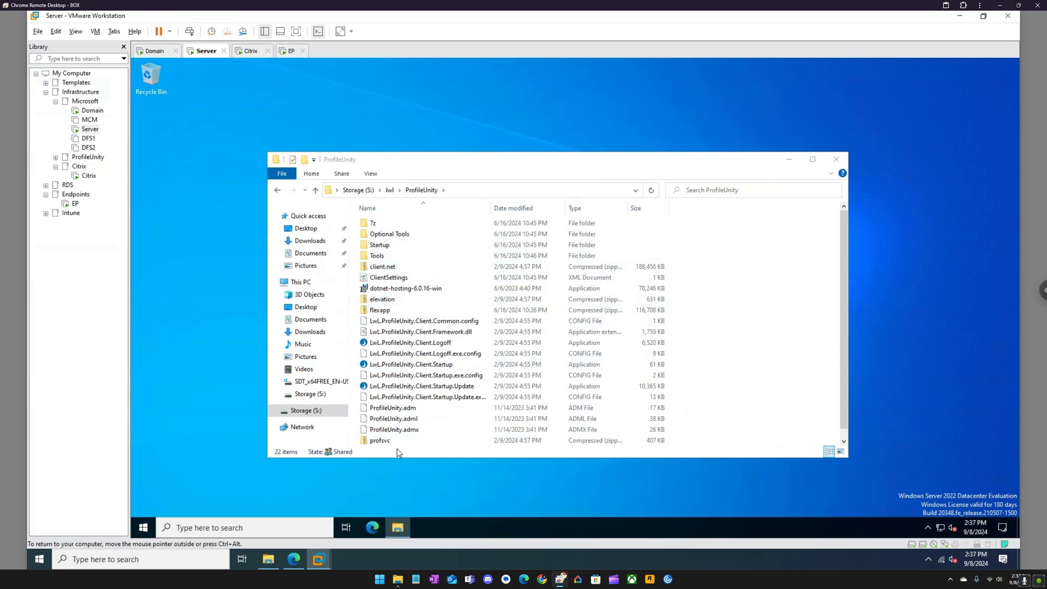
Examine the user's A_OK profile folder under Profiles\Users, and return to the root of Storage (S:).
{"action": "left_click", "coordinate": [358, 190]}
{"action": "double_click", "coordinate": [380, 245]}
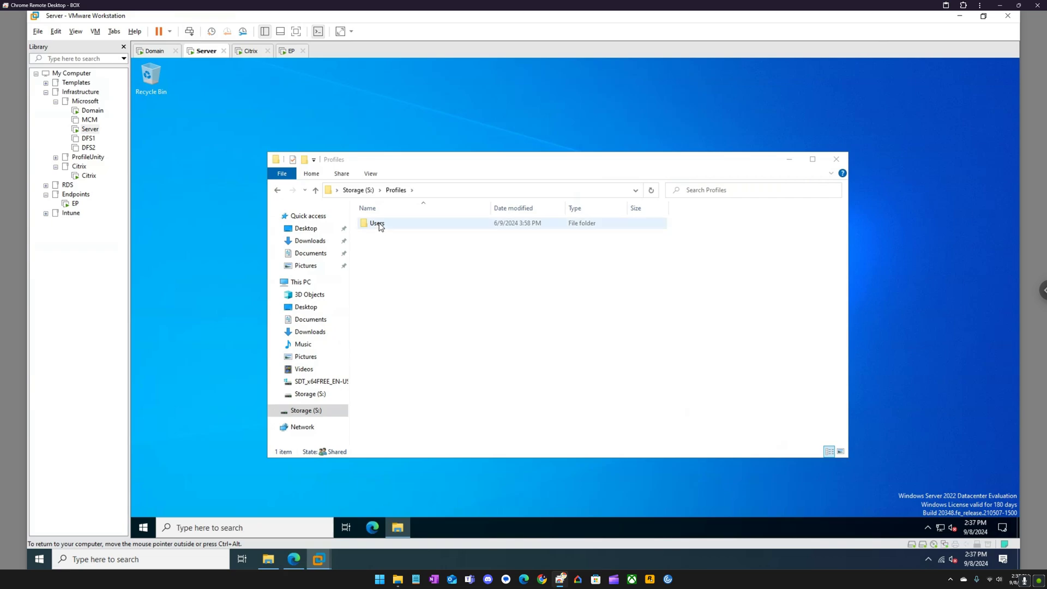
{"action": "double_click", "coordinate": [380, 223]}
{"action": "double_click", "coordinate": [380, 224]}
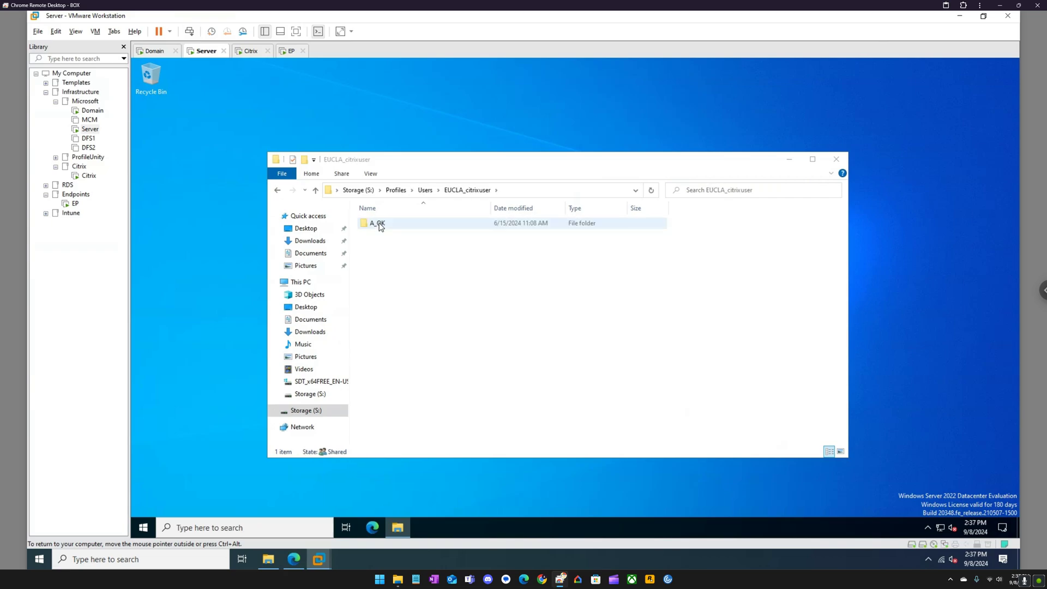
{"action": "left_click", "coordinate": [376, 228]}
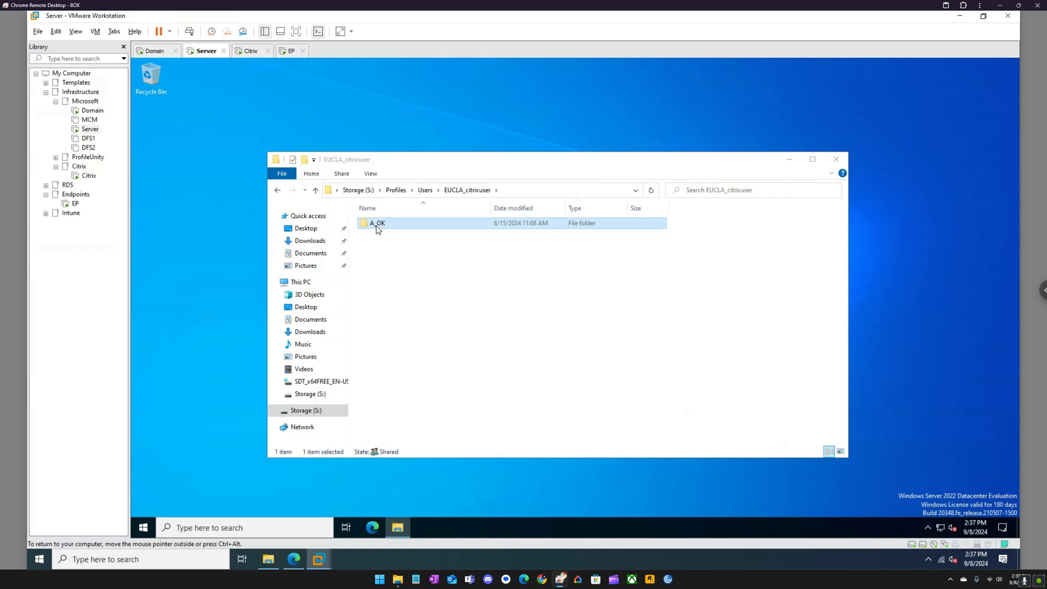
{"action": "double_click", "coordinate": [382, 225]}
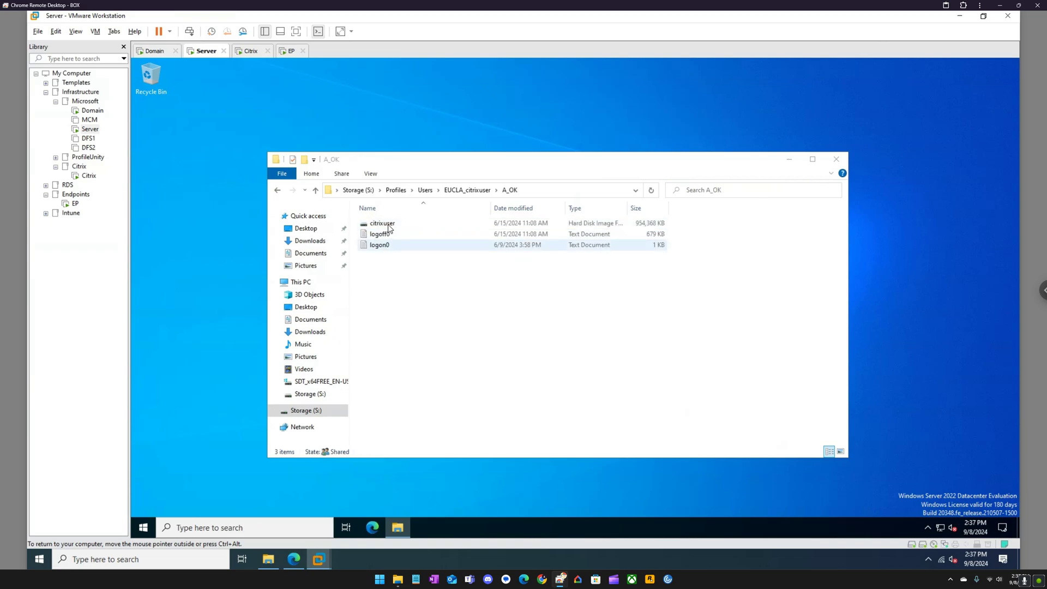
{"action": "left_click", "coordinate": [358, 190]}
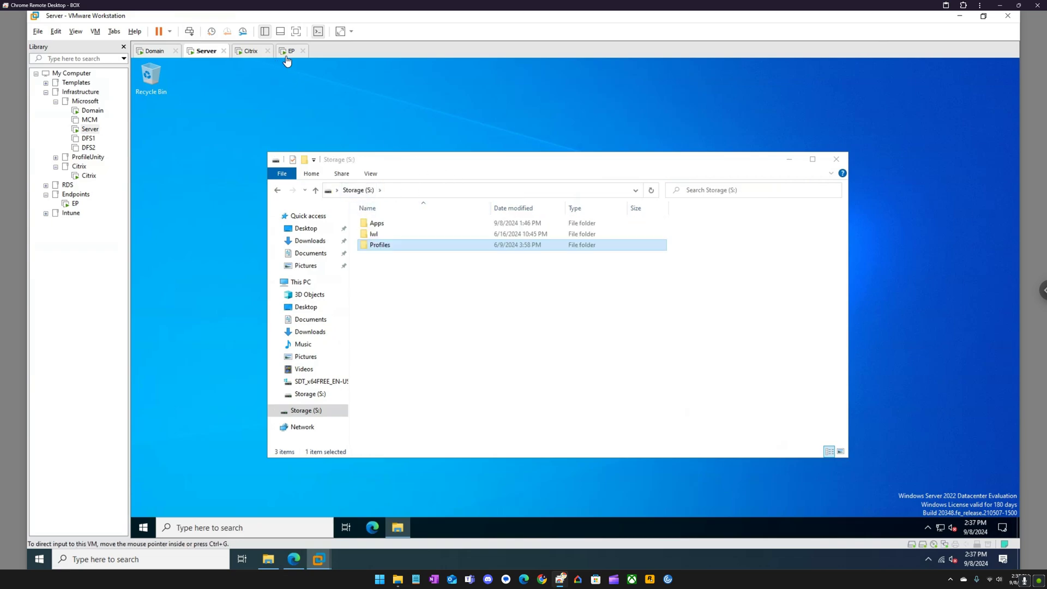
Switch to the Citrix virtual machine and review the source details entered in the Add Source form.
{"action": "left_click", "coordinate": [250, 51]}
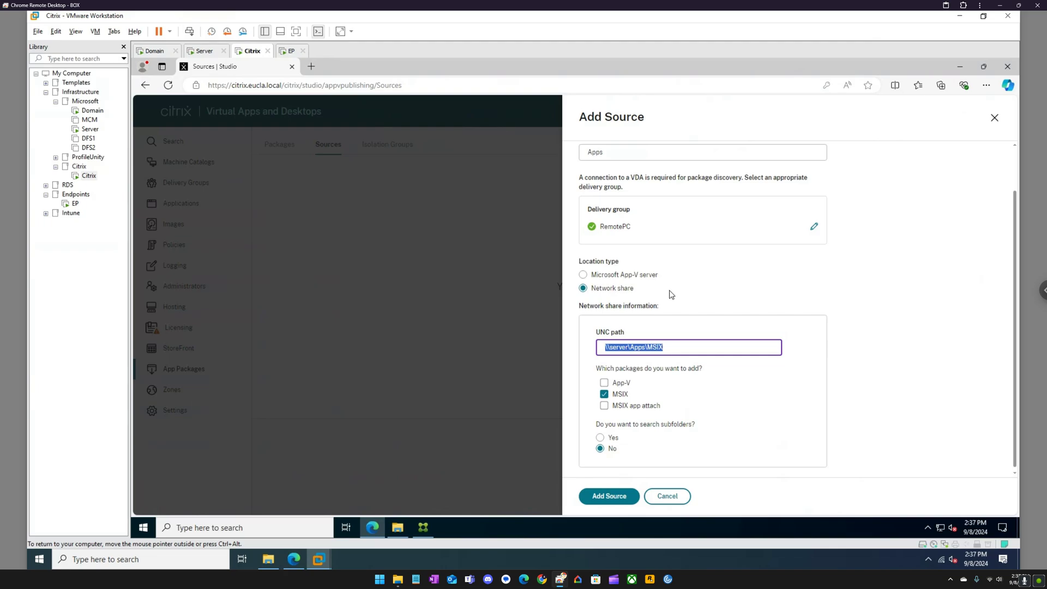
{"action": "scroll", "coordinate": [676, 294], "scroll_direction": "up", "scroll_amount": 1}
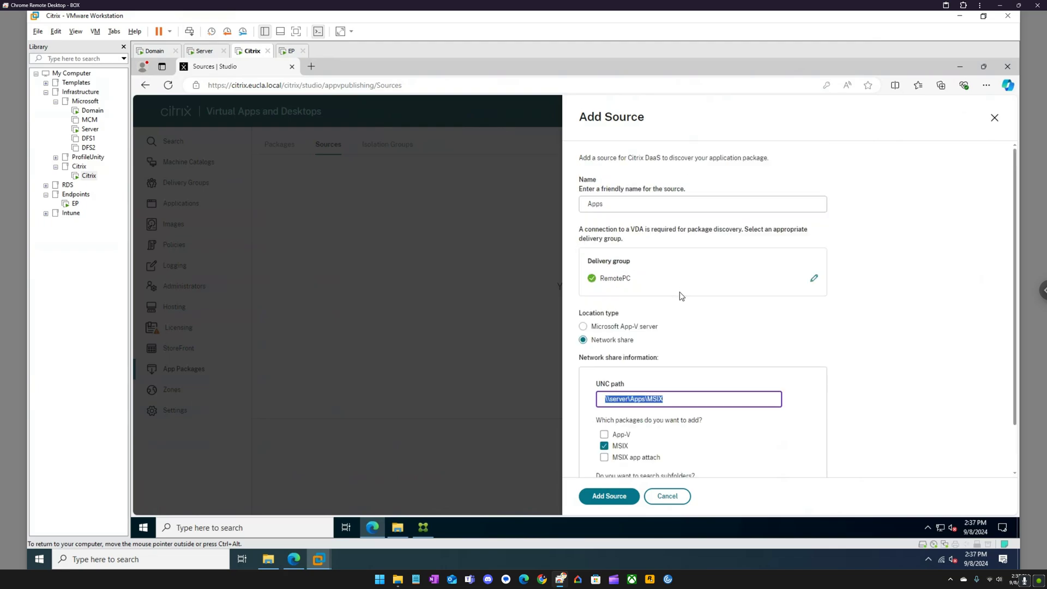
Return to the EP virtual machine and acknowledge the restart required to continue the Virtual Delivery Agent upgrade.
{"action": "left_click", "coordinate": [287, 53]}
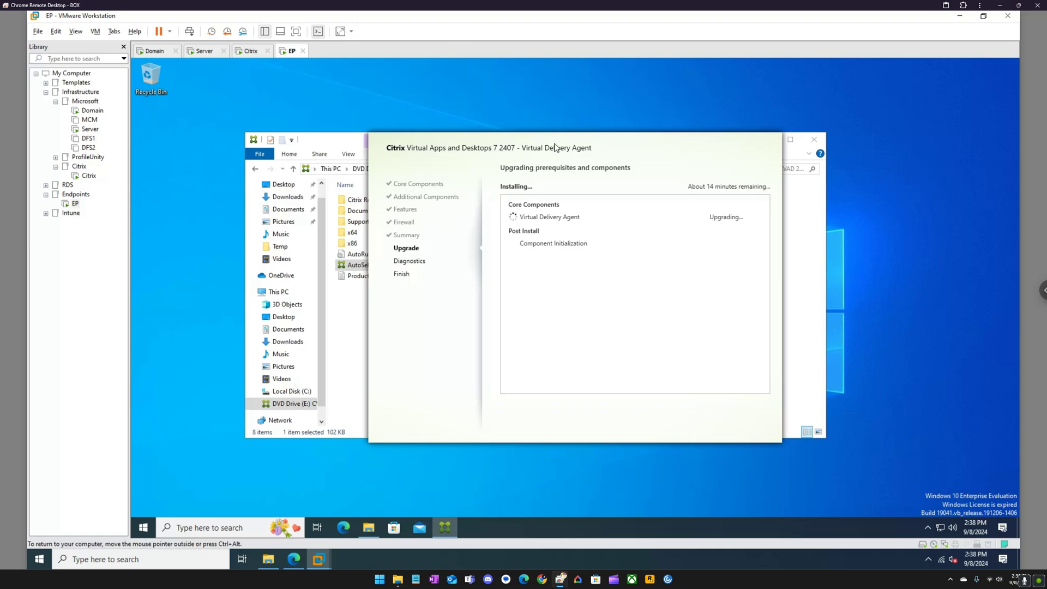
{"action": "left_click_drag", "start_coordinate": [551, 144], "coordinate": [552, 173]}
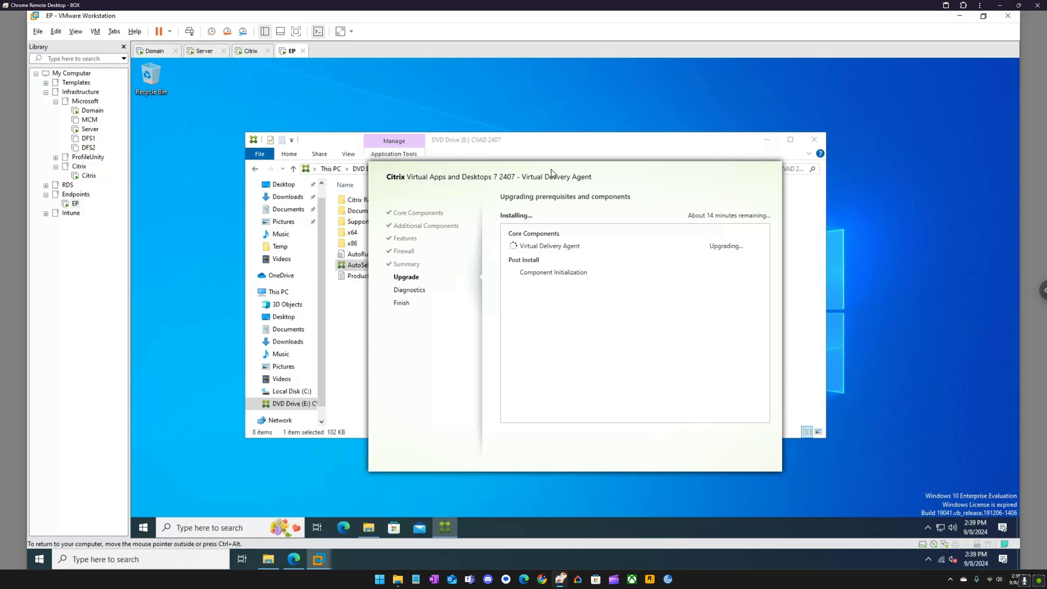
{"action": "left_click_drag", "start_coordinate": [552, 173], "coordinate": [567, 193]}
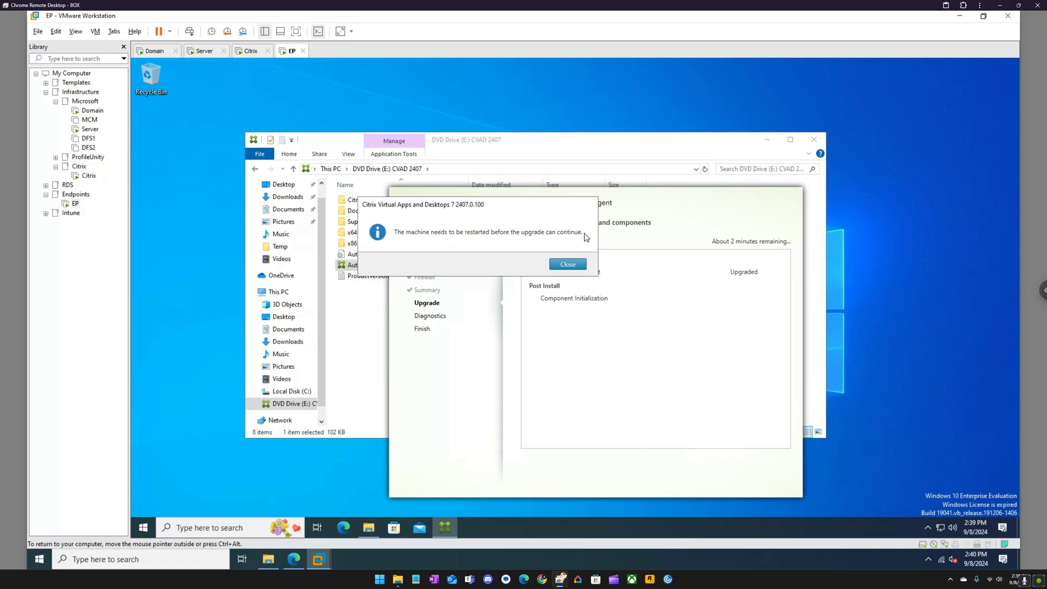
{"action": "left_click", "coordinate": [568, 264]}
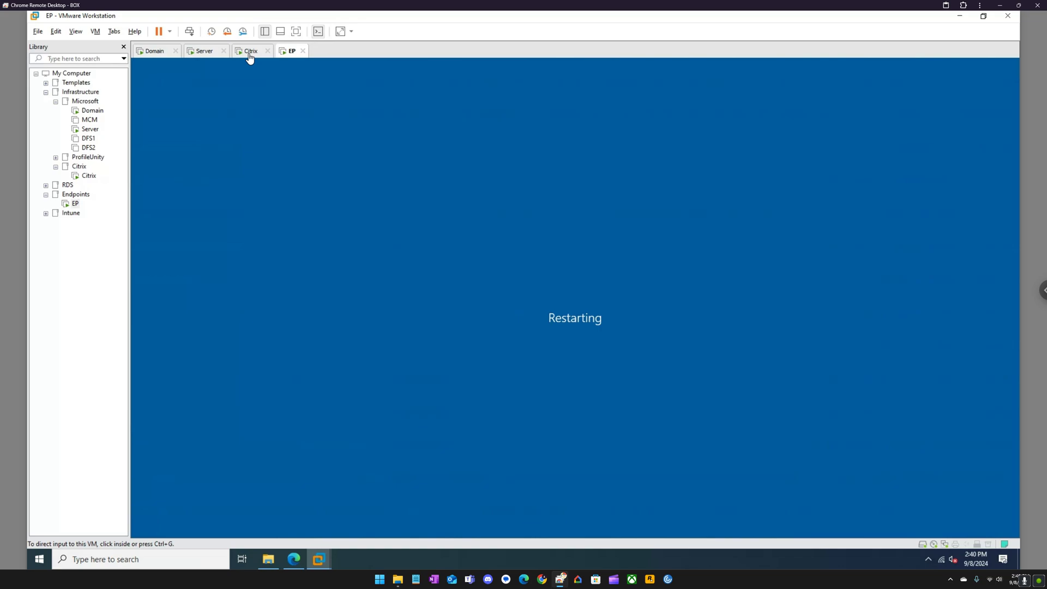
Switch to the Citrix virtual machine, review the UPL policy in Citrix Studio, and return to the Add Source form.
{"action": "left_click", "coordinate": [250, 50]}
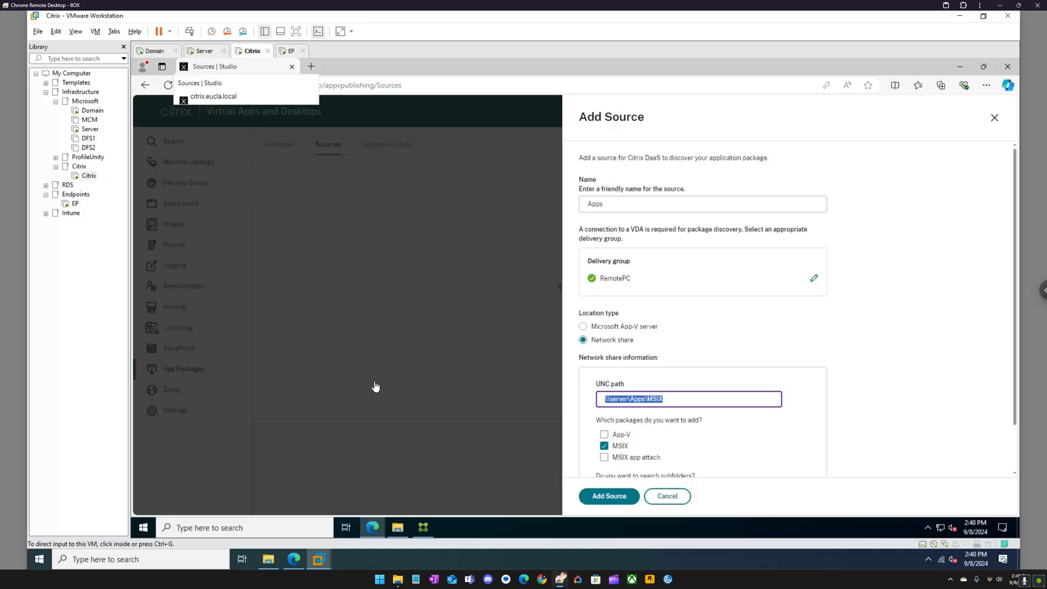
{"action": "left_click", "coordinate": [179, 244]}
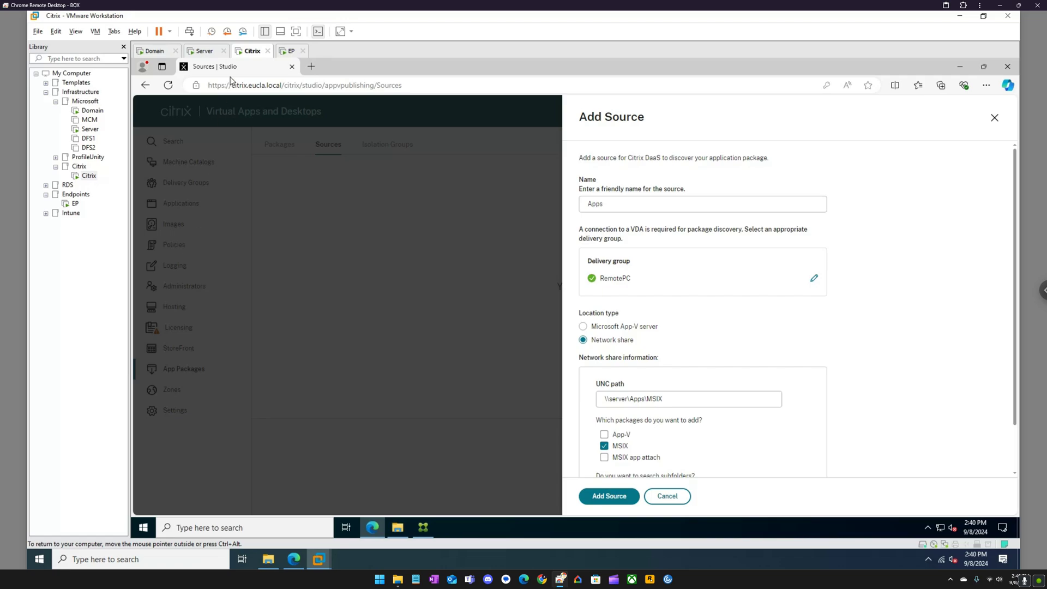
{"action": "left_click", "coordinate": [424, 527]}
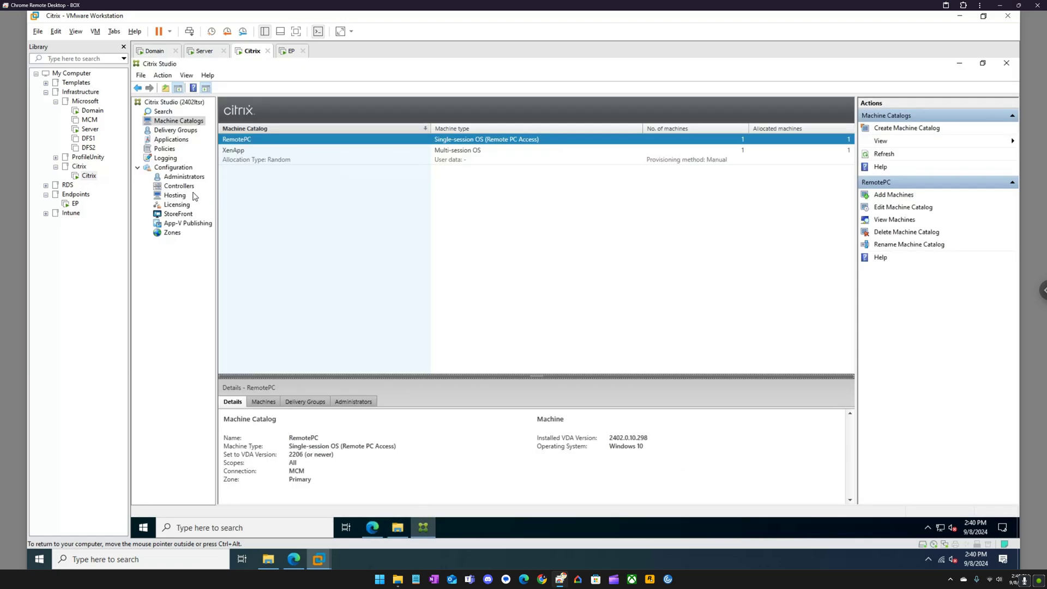
{"action": "left_click", "coordinate": [166, 150]}
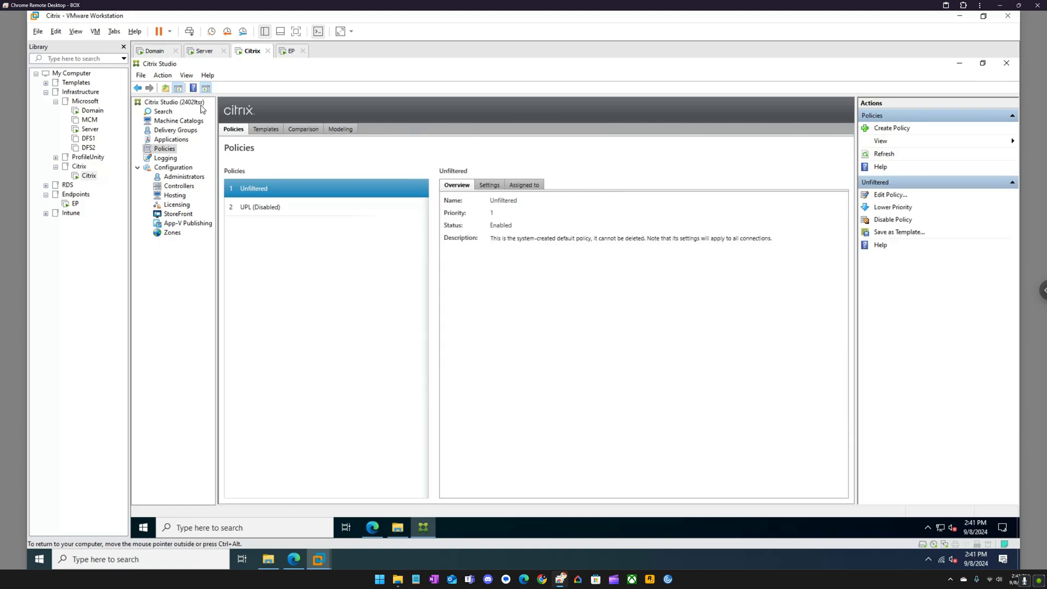
{"action": "left_click", "coordinate": [287, 211]}
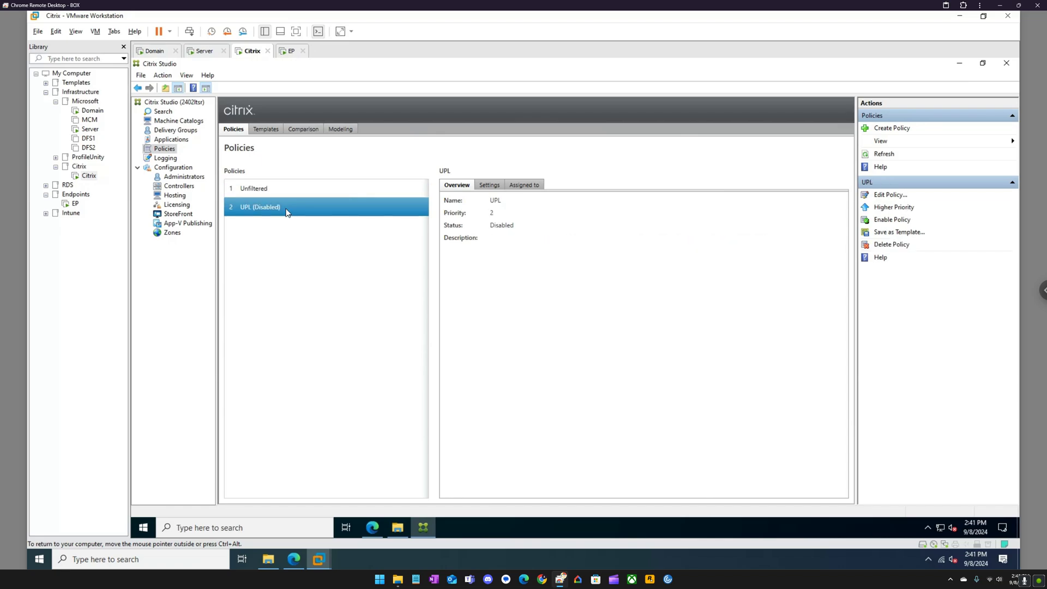
{"action": "left_click", "coordinate": [961, 64]}
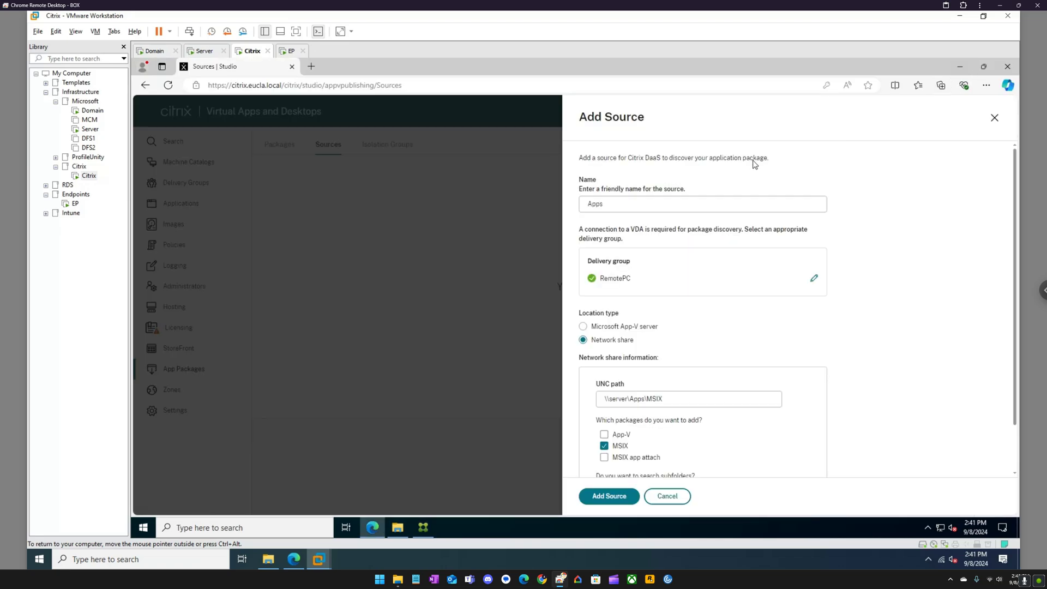
Switch to the EP virtual machine and sign in with the Citrix admin account's password.
{"action": "left_click", "coordinate": [289, 52]}
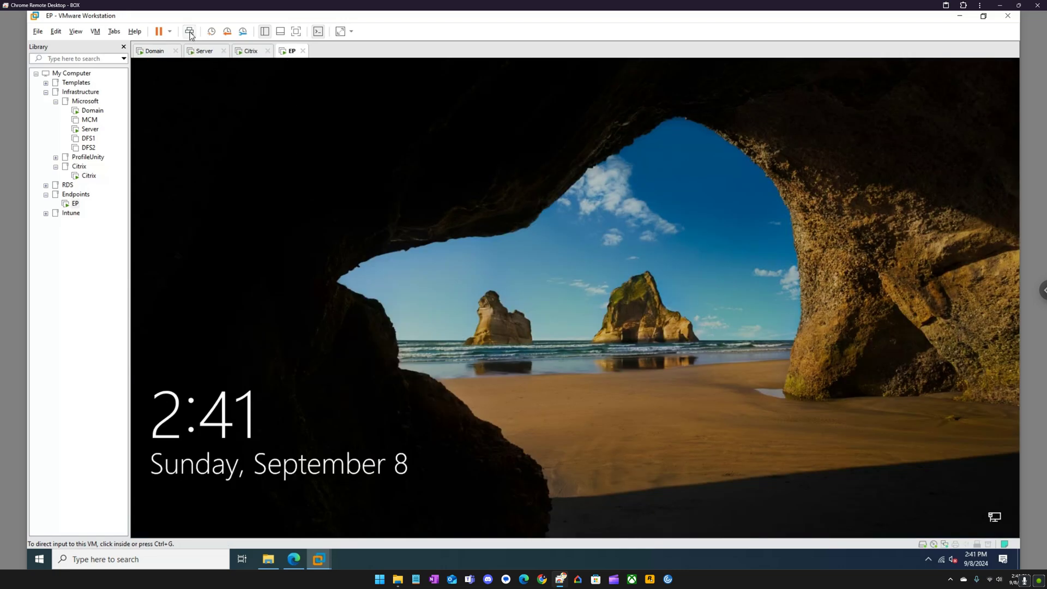
{"action": "left_click", "coordinate": [456, 320]}
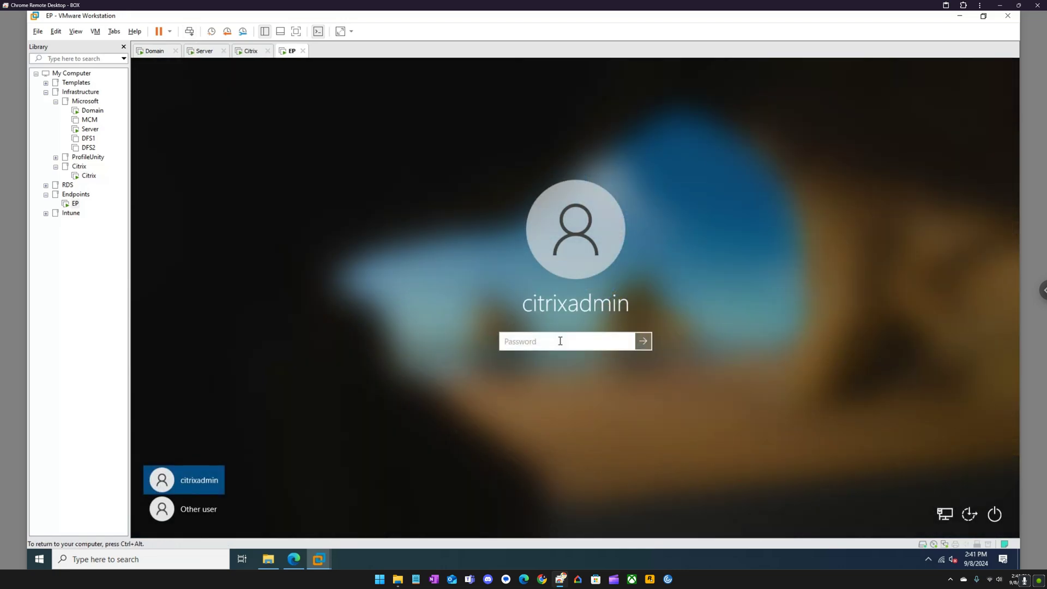
{"action": "type", "text": "•••••••••"}
{"action": "key", "text": "Return"}
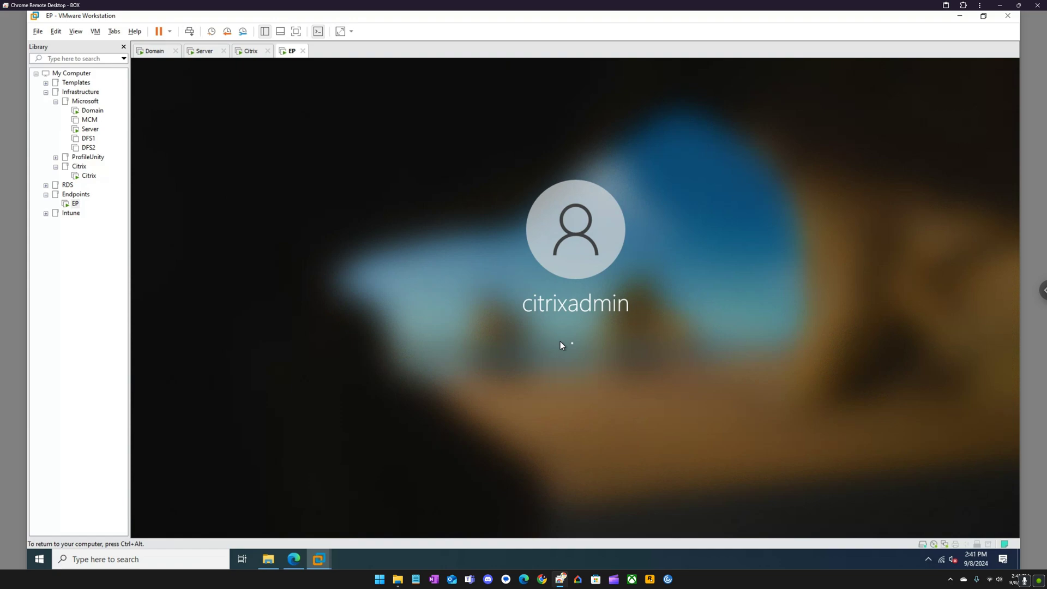
{"action": "left_click", "coordinate": [571, 357]}
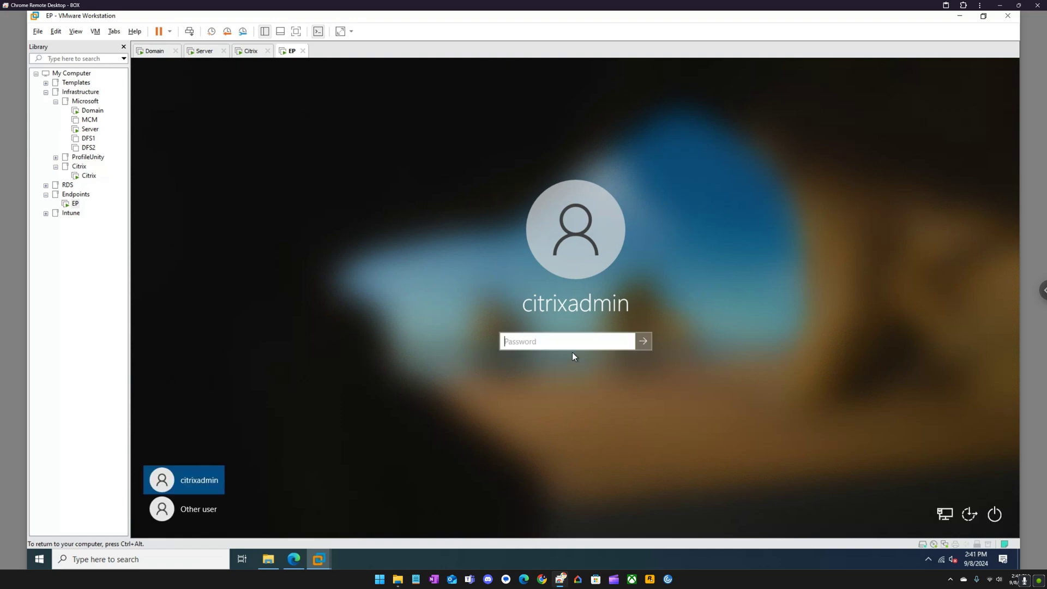
{"action": "type", "text": "•••••••••"}
{"action": "key", "text": "Return"}
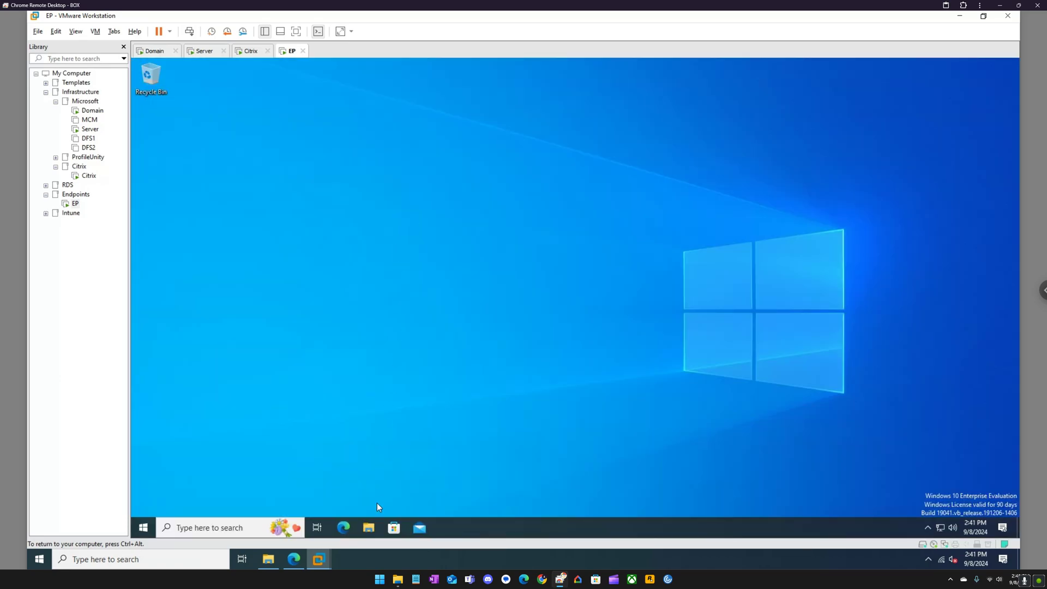
Mount the recently used Citrix_Virtual_Apps_and_Desktops_7_2407 disc image on EP.
{"action": "key", "text": "super+e"}
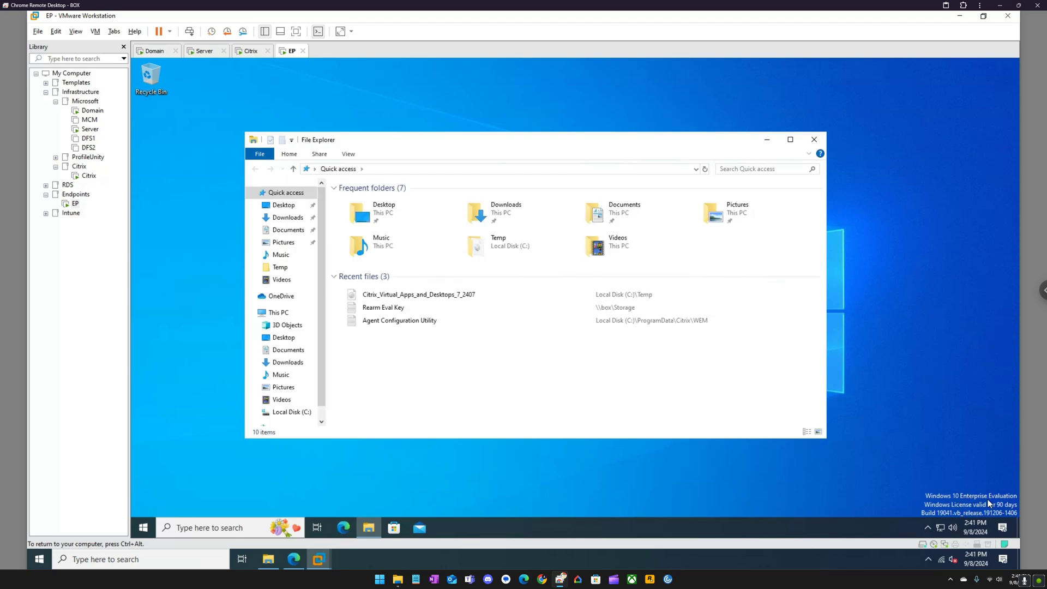
{"action": "left_click", "coordinate": [400, 296]}
{"action": "right_click", "coordinate": [401, 301]}
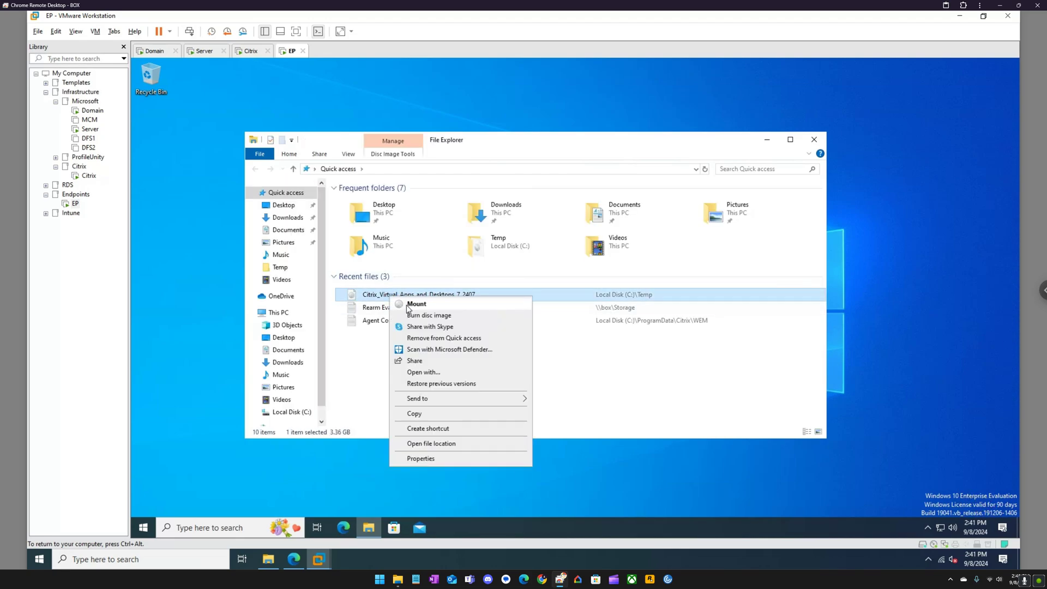
{"action": "left_click", "coordinate": [409, 307]}
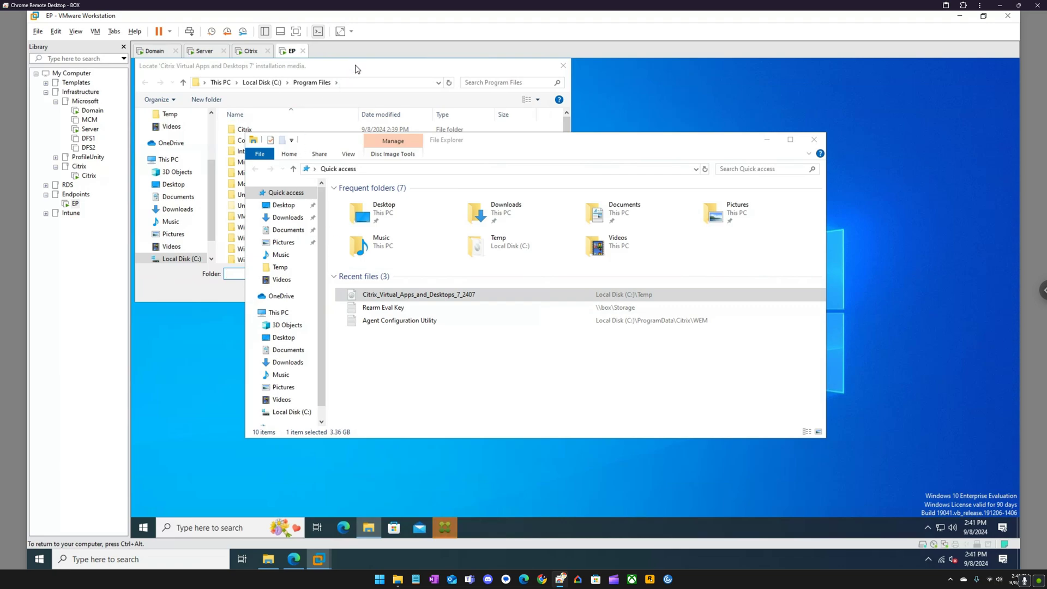
Select the mounted DVD Drive (E:) CVAD 2407 as the installation media to resume the agent upgrade, and close the disc's file window.
{"action": "left_click", "coordinate": [355, 67]}
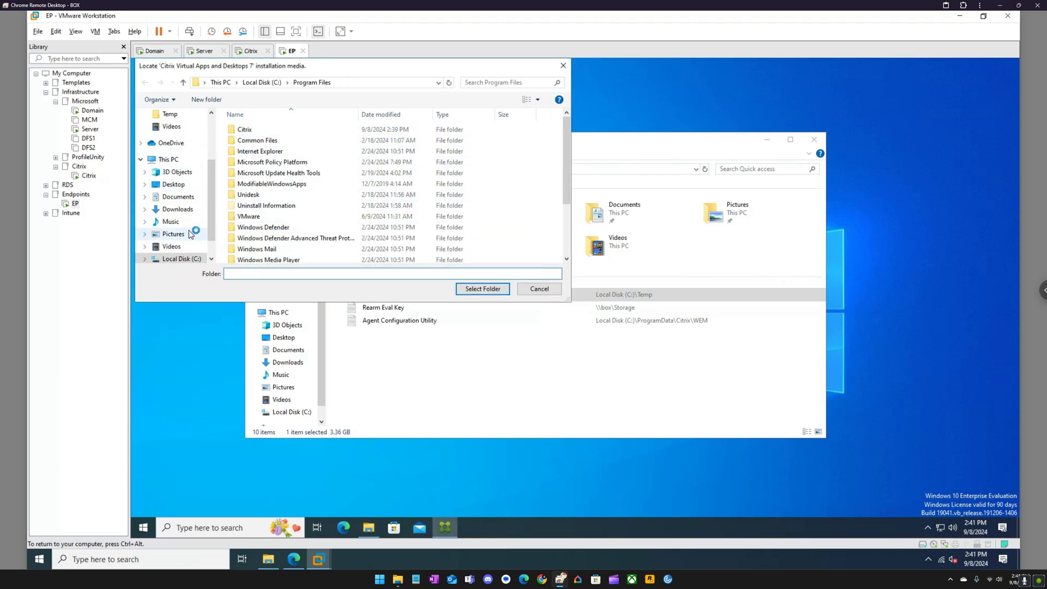
{"action": "left_click", "coordinate": [187, 256]}
{"action": "left_click", "coordinate": [609, 303]}
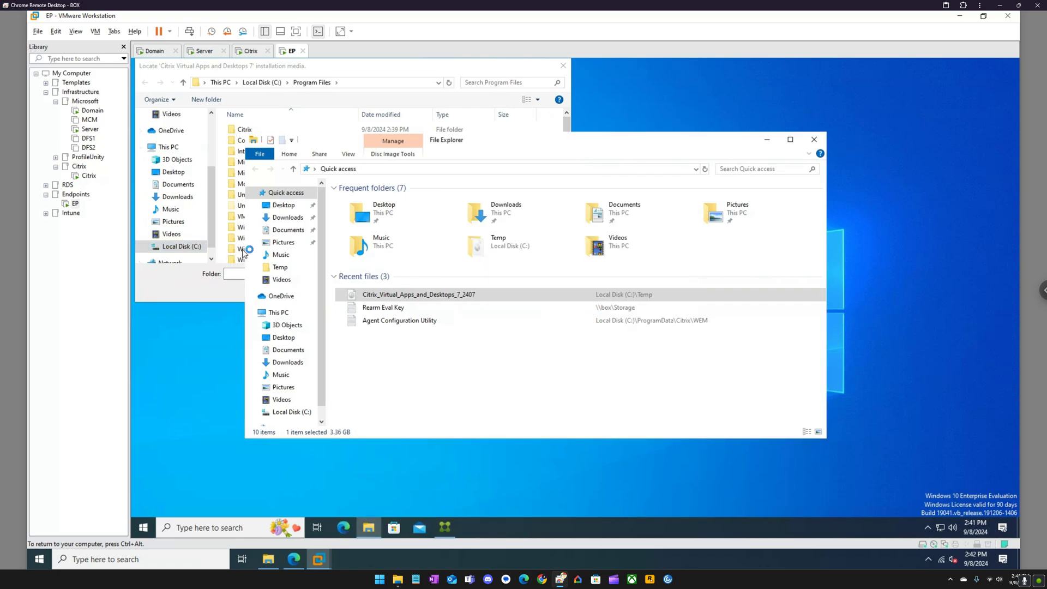
{"action": "left_click", "coordinate": [178, 260]}
{"action": "left_click", "coordinate": [485, 288]}
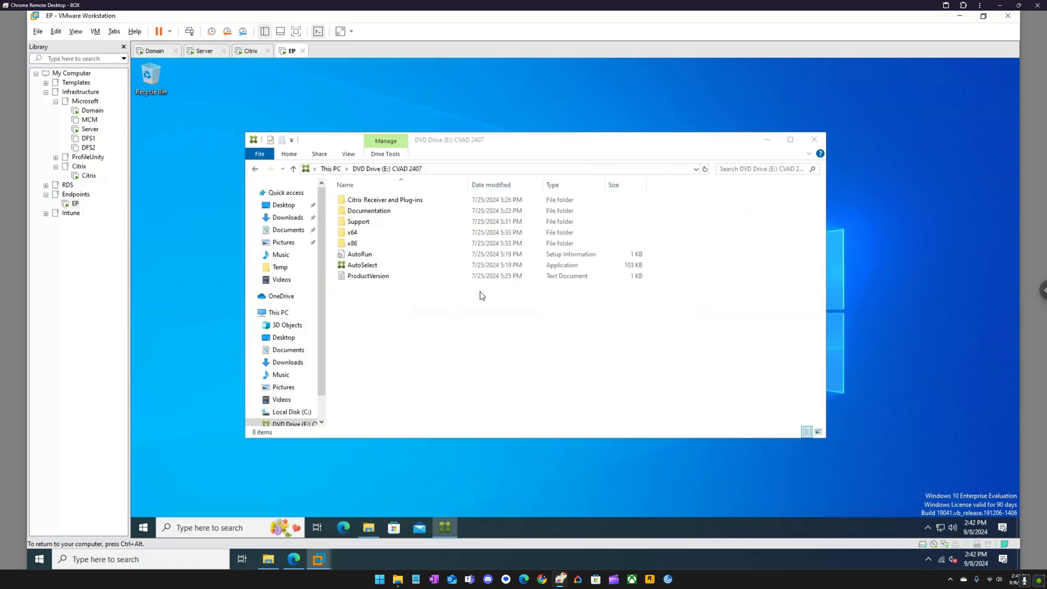
{"action": "left_click", "coordinate": [819, 143]}
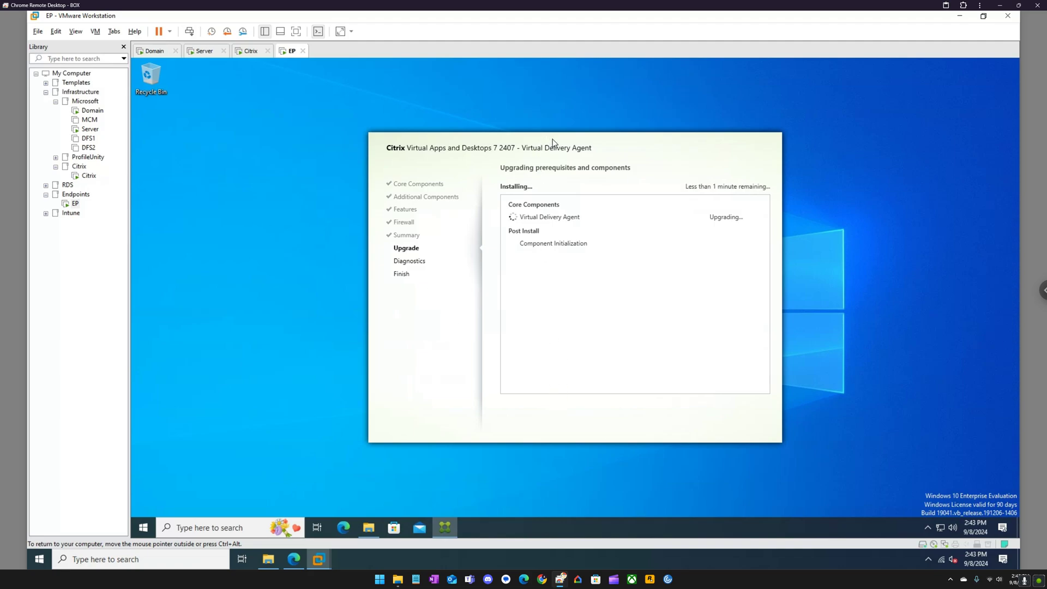
{"action": "left_click_drag", "start_coordinate": [553, 143], "coordinate": [581, 155]}
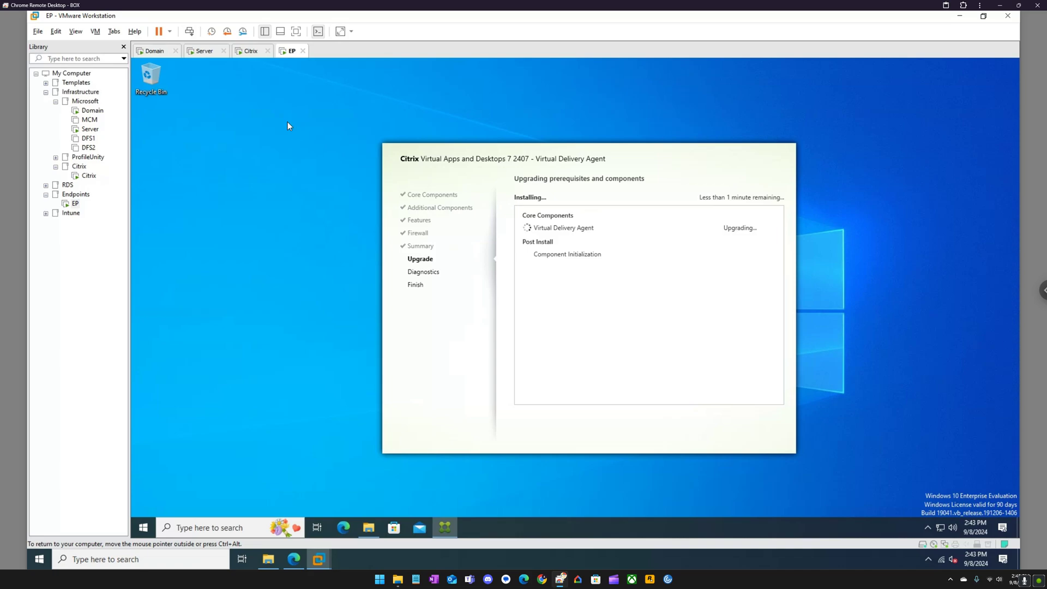
Switch to the Server virtual machine and view the contents of the MSIX folder inside Apps on Storage (S:).
{"action": "left_click", "coordinate": [206, 51]}
{"action": "double_click", "coordinate": [386, 227]}
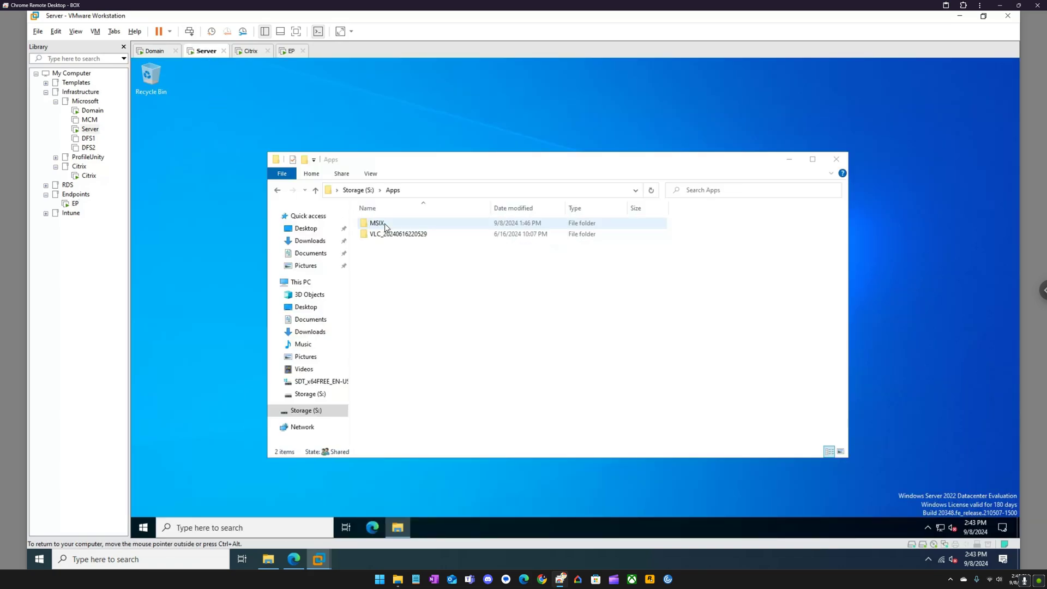
{"action": "double_click", "coordinate": [377, 223]}
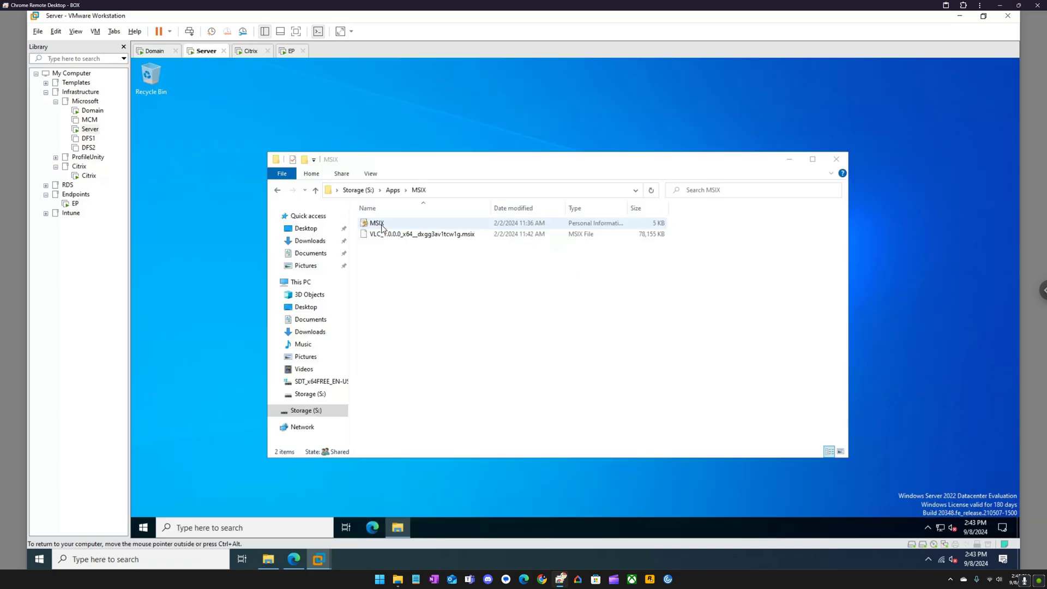
Return to the EP virtual machine, search Windows for "vlc" to check for an existing installation, and dismiss the search.
{"action": "left_click", "coordinate": [288, 55]}
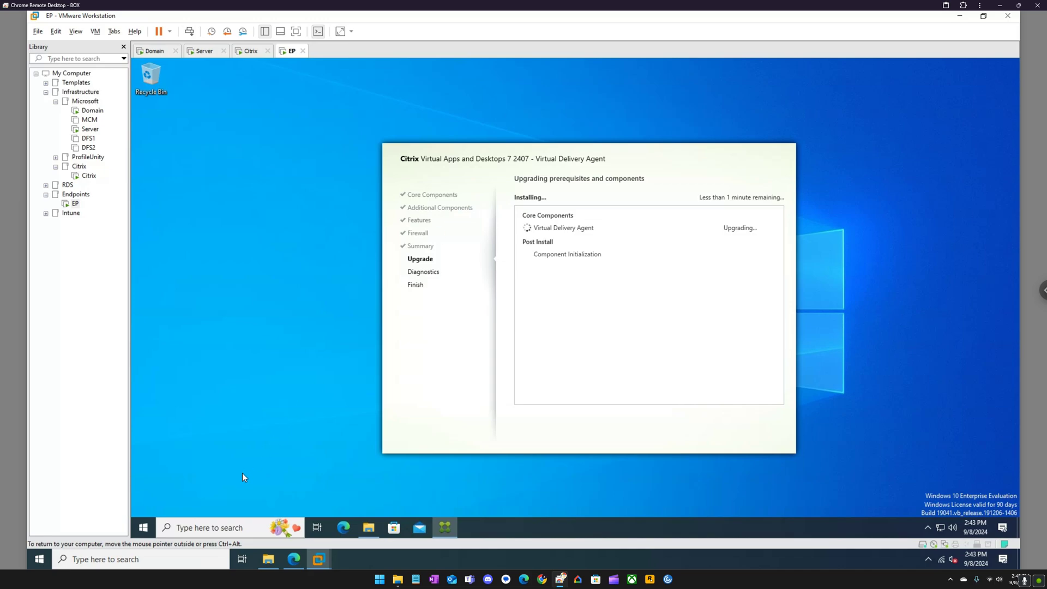
{"action": "left_click", "coordinate": [206, 521]}
{"action": "type", "text": "vlc"}
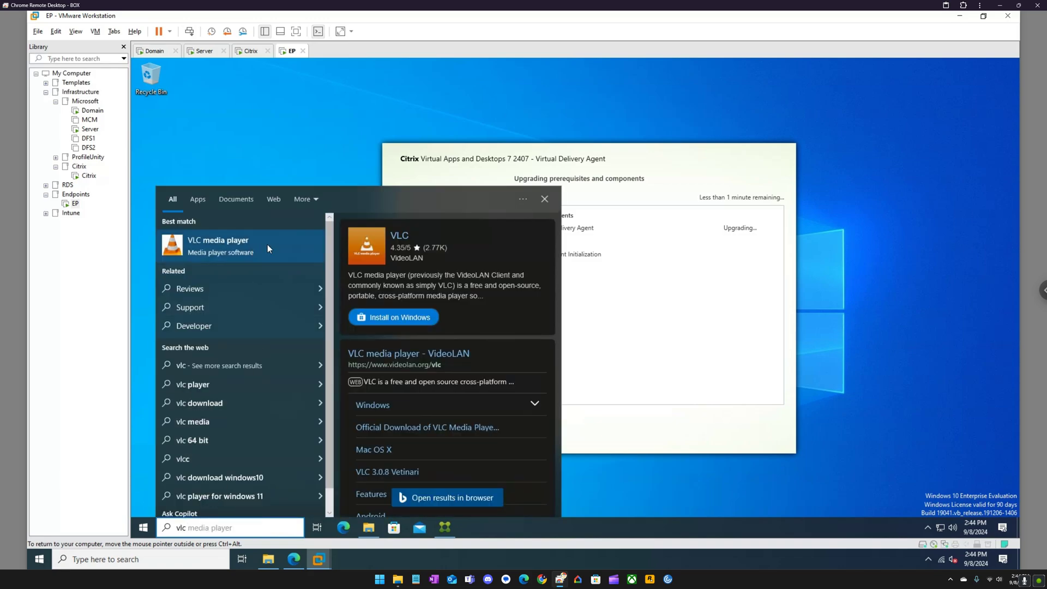
{"action": "left_click", "coordinate": [319, 139]}
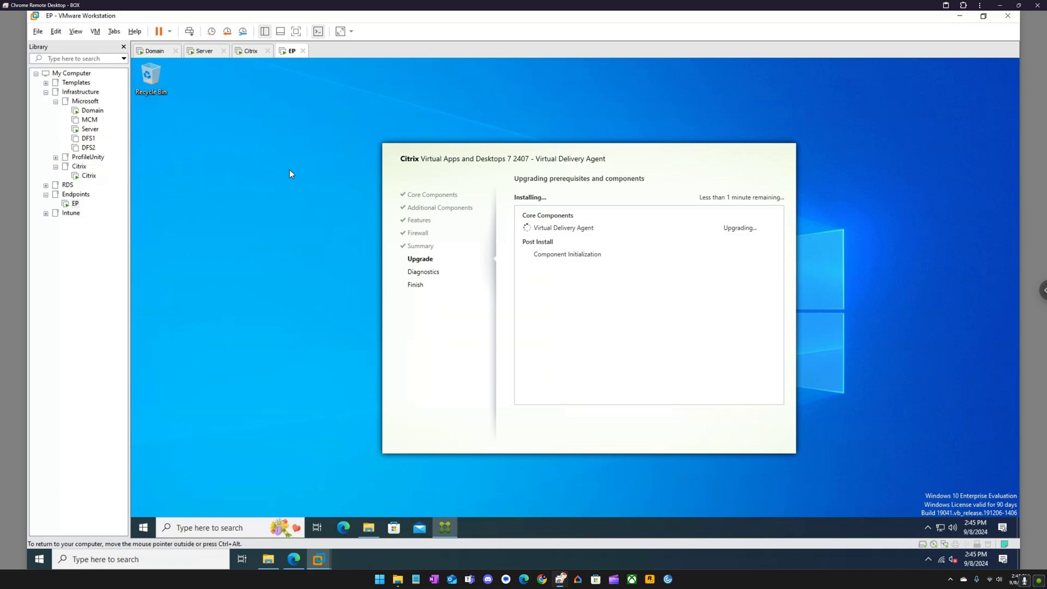
{"action": "left_click_drag", "start_coordinate": [361, 118], "coordinate": [250, 147]}
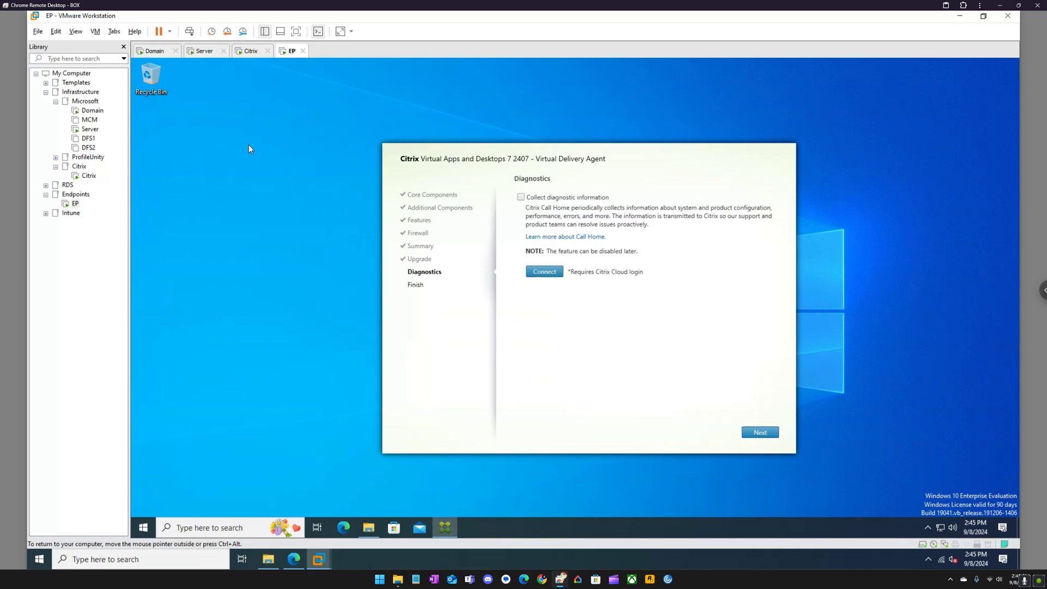
Skip diagnostic collection, finish the Virtual Delivery Agent upgrade with Restart machine enabled, and monitor EP's restart.
{"action": "left_click", "coordinate": [759, 432]}
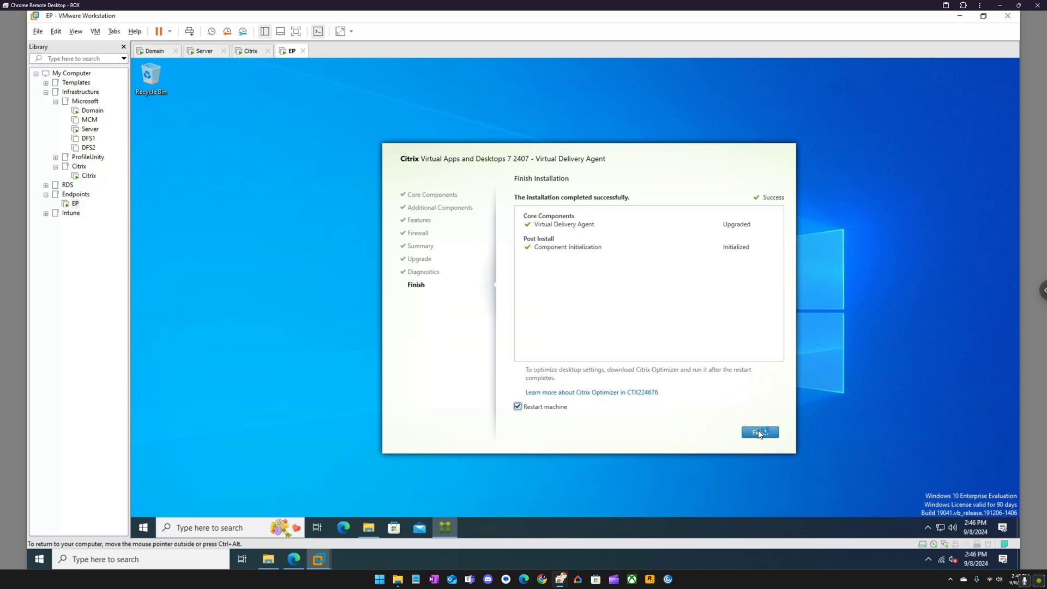
{"action": "left_click", "coordinate": [761, 433]}
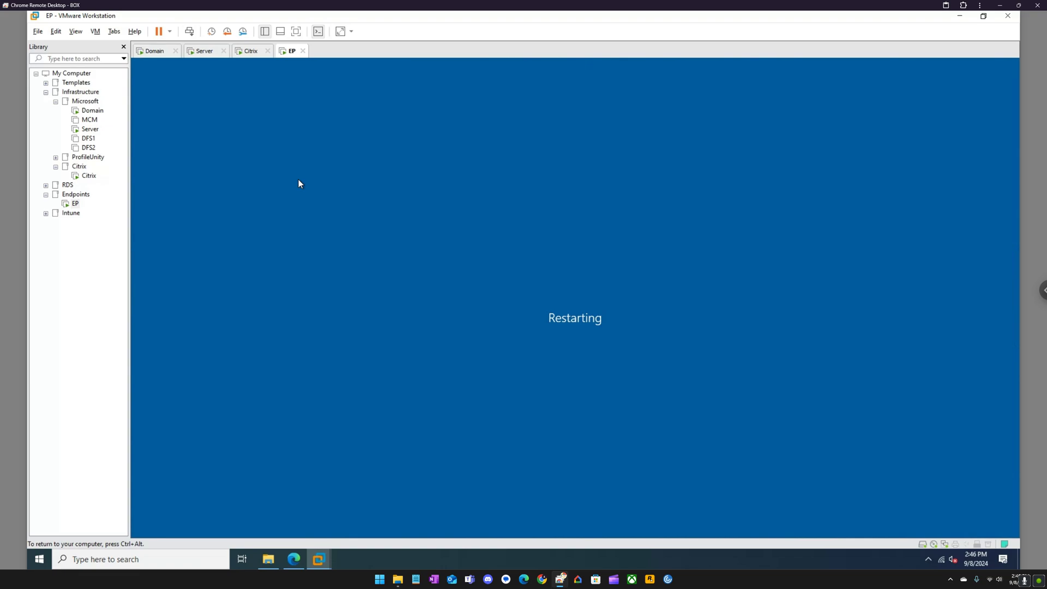
{"action": "left_click", "coordinate": [251, 51]}
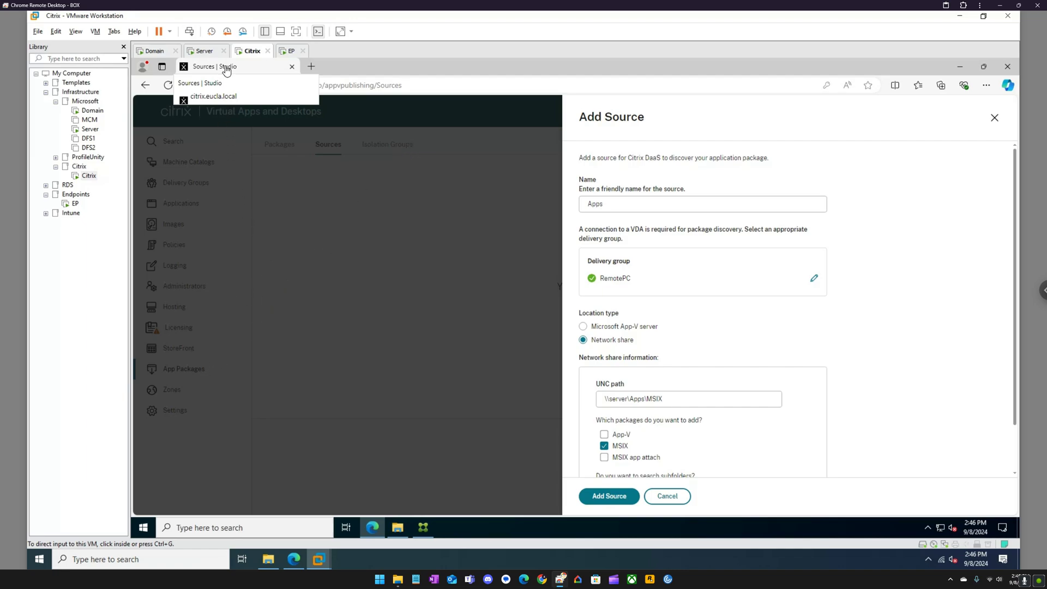
{"action": "left_click", "coordinate": [289, 52]}
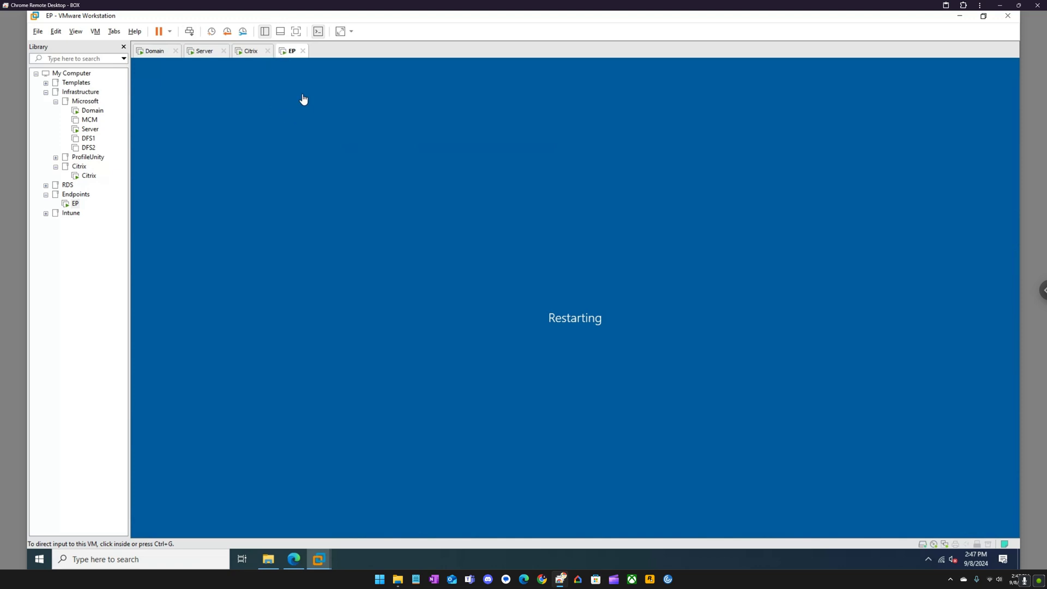
{"action": "left_click", "coordinate": [349, 120]}
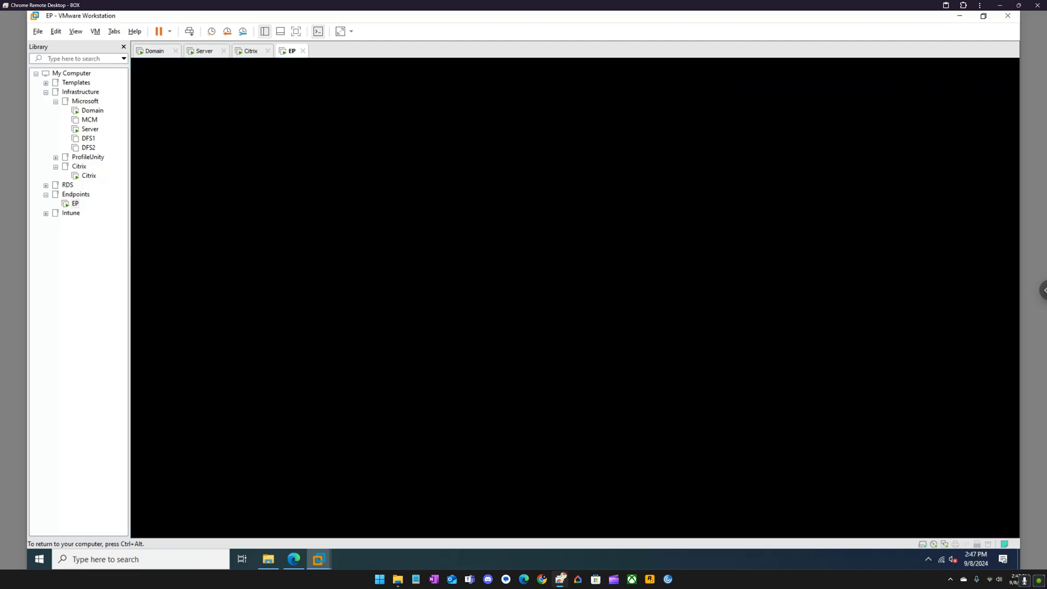
Switch to Citrix Studio on the Citrix virtual machine and examine the RemotePC and XenApp machine catalogs' details and available actions.
{"action": "left_click", "coordinate": [256, 54]}
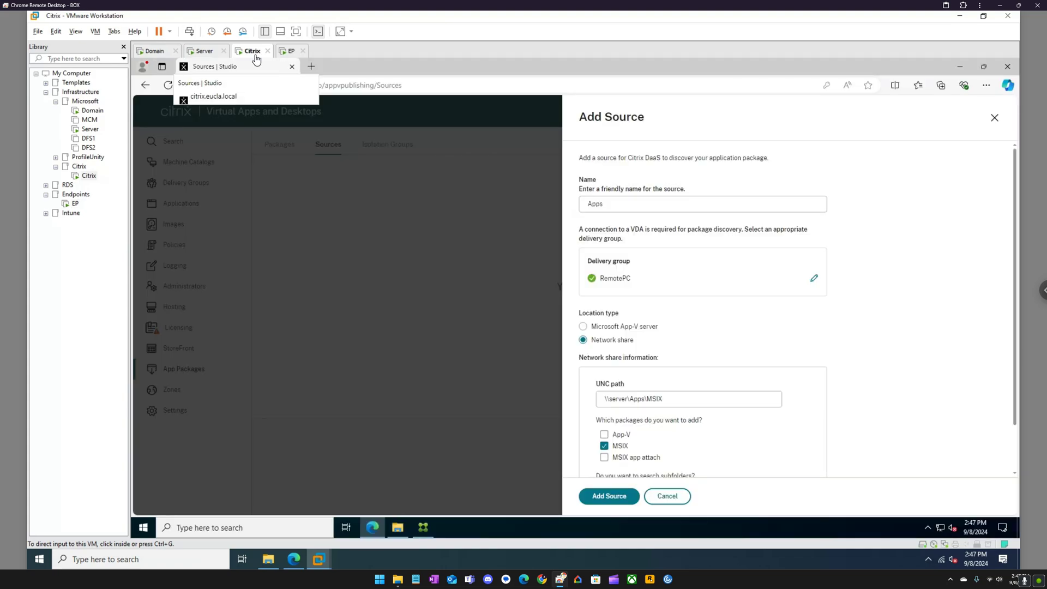
{"action": "left_click", "coordinate": [427, 528]}
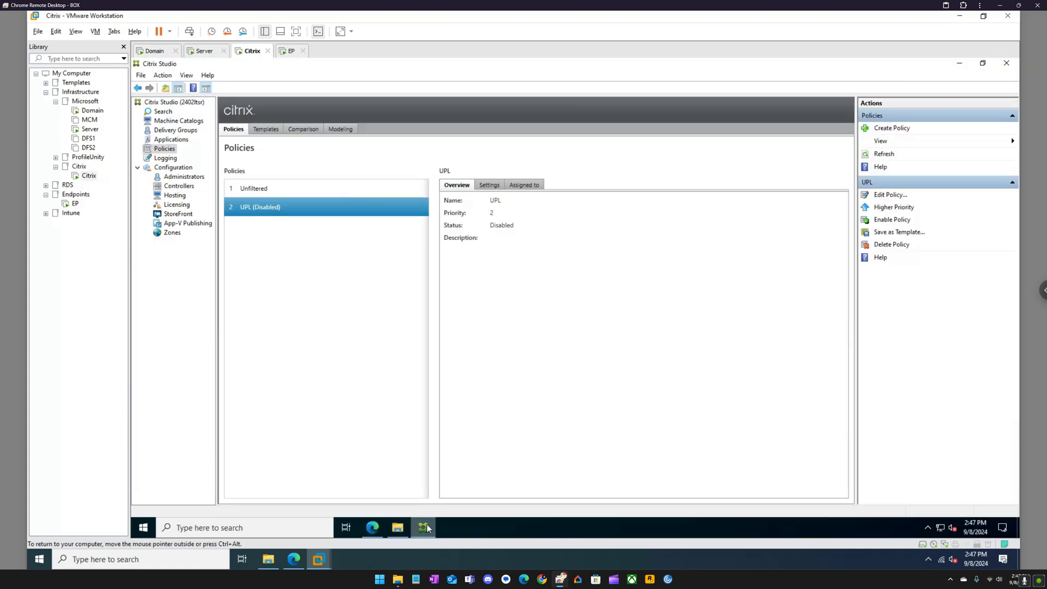
{"action": "left_click", "coordinate": [168, 121]}
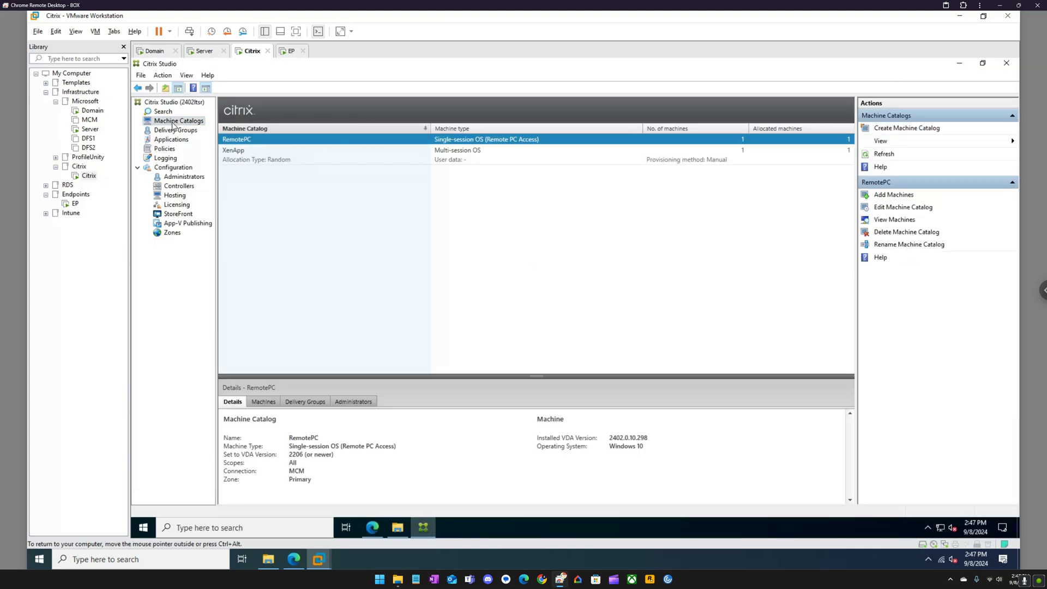
{"action": "right_click", "coordinate": [245, 142]}
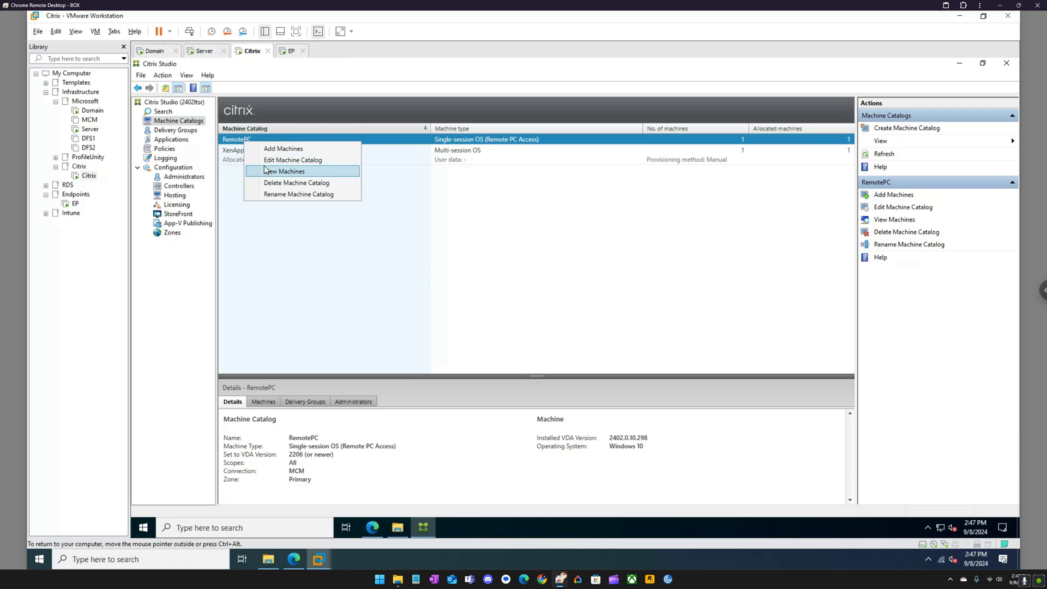
{"action": "left_click", "coordinate": [289, 304]}
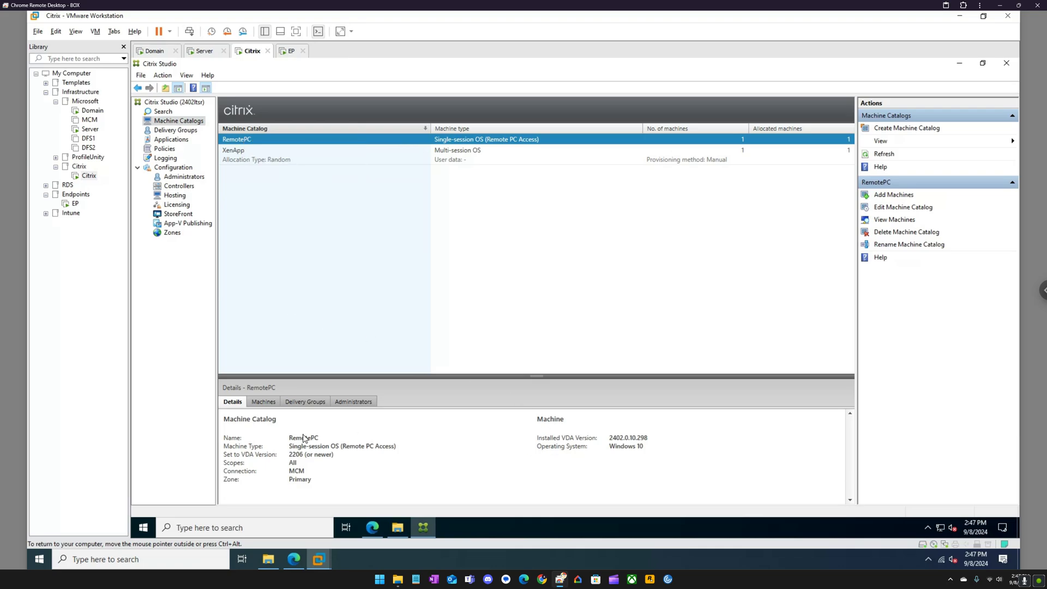
{"action": "left_click", "coordinate": [277, 157]}
{"action": "right_click", "coordinate": [276, 157]}
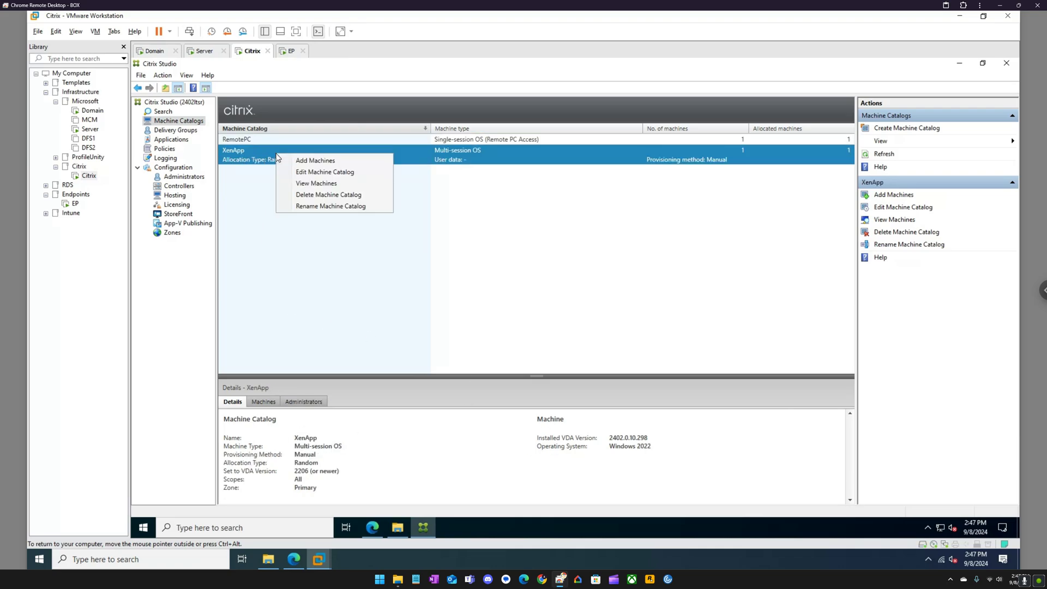
{"action": "left_click", "coordinate": [262, 139]}
{"action": "right_click", "coordinate": [262, 138]}
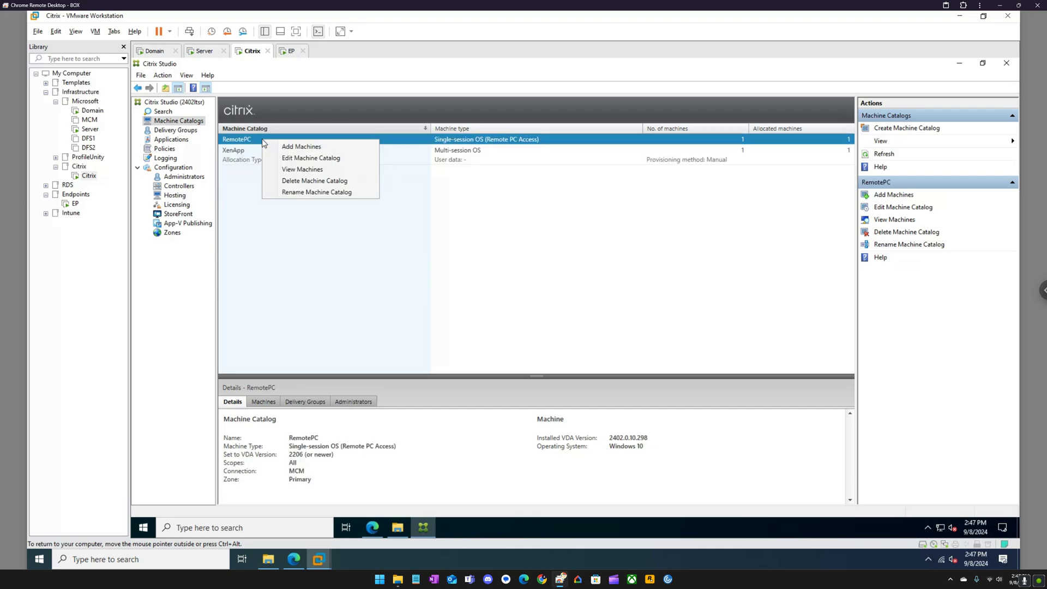
{"action": "left_click", "coordinate": [461, 185]}
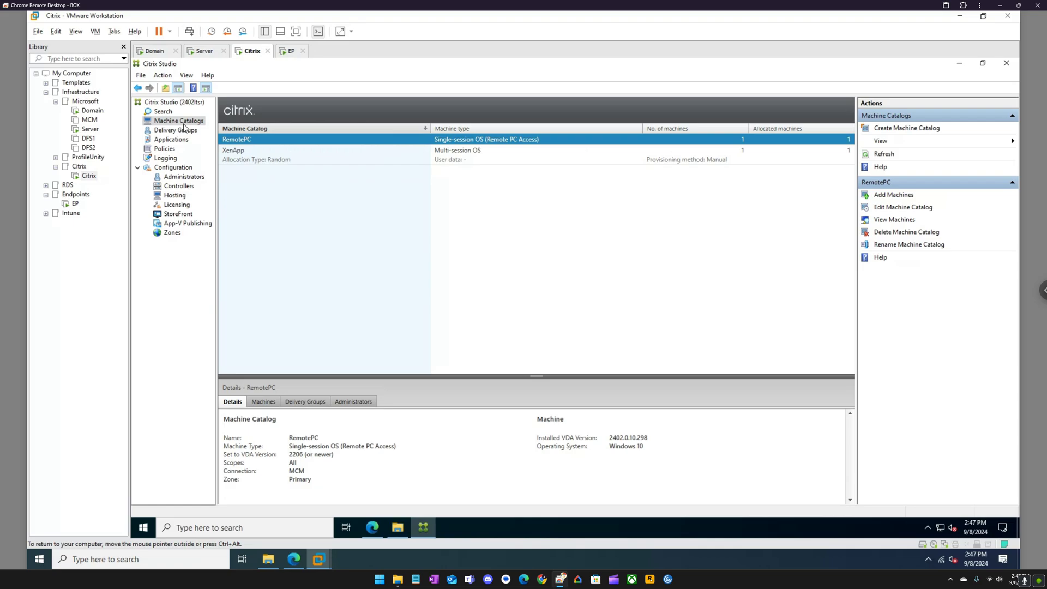
{"action": "right_click", "coordinate": [259, 141]}
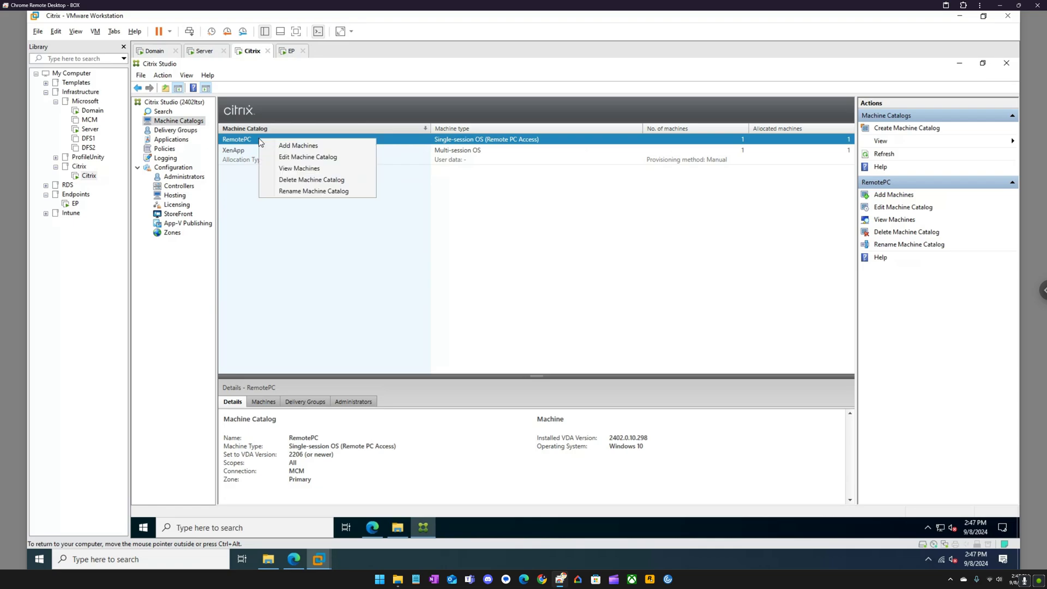
{"action": "left_click", "coordinate": [380, 239]}
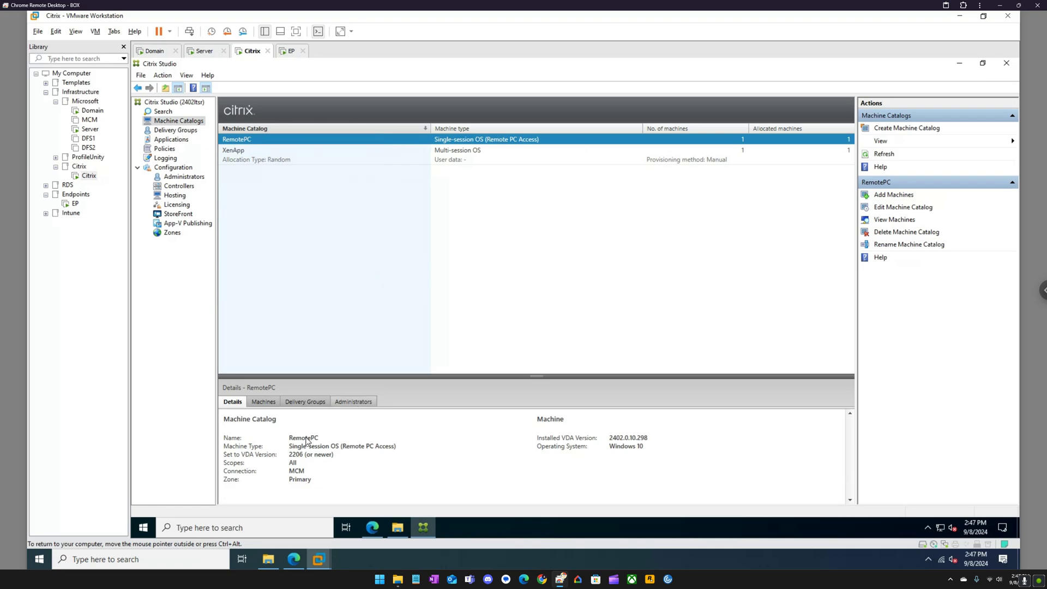
Delete the UPL delivery group in Citrix Studio and confirm the deletion.
{"action": "left_click", "coordinate": [152, 131]}
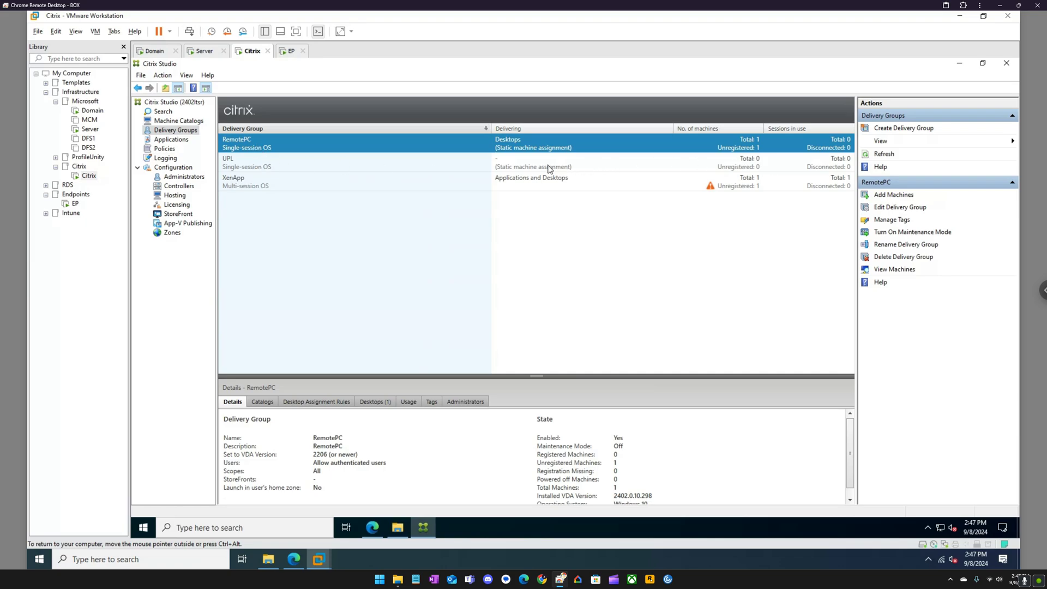
{"action": "right_click", "coordinate": [364, 160]}
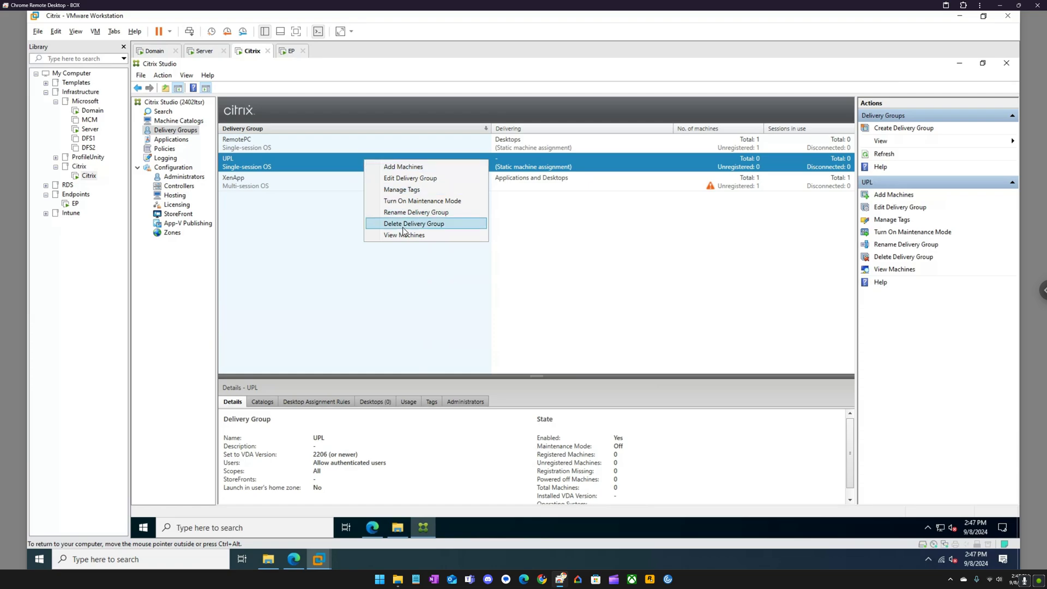
{"action": "left_click", "coordinate": [403, 224]}
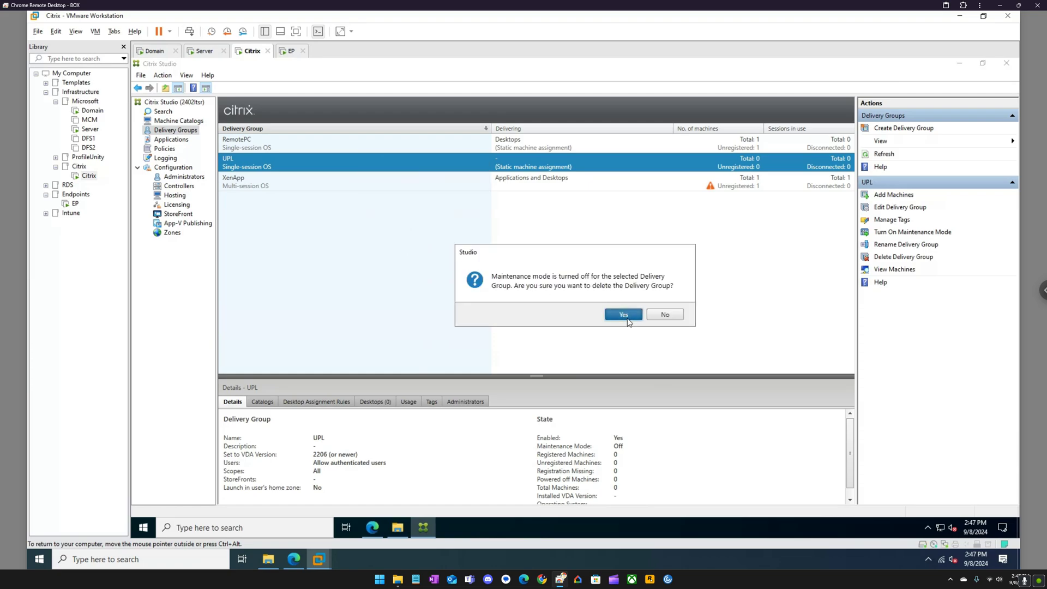
{"action": "left_click", "coordinate": [627, 320]}
{"action": "left_click", "coordinate": [621, 315]}
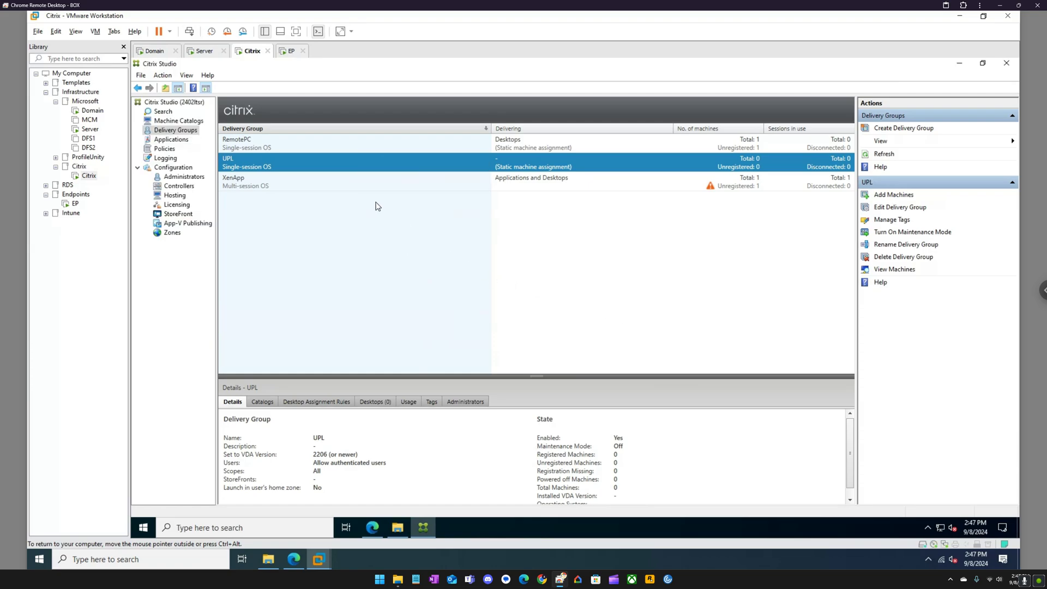
Review the RemotePC delivery group and EP's restart progress, and return to the Add Source form in Web Studio.
{"action": "right_click", "coordinate": [356, 142]}
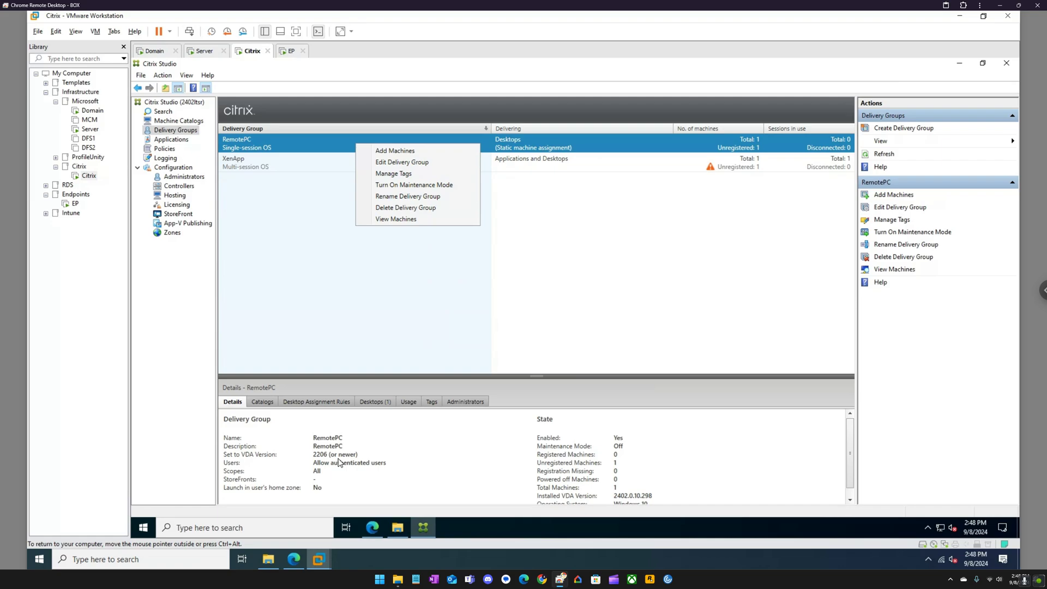
{"action": "left_click", "coordinate": [314, 236]}
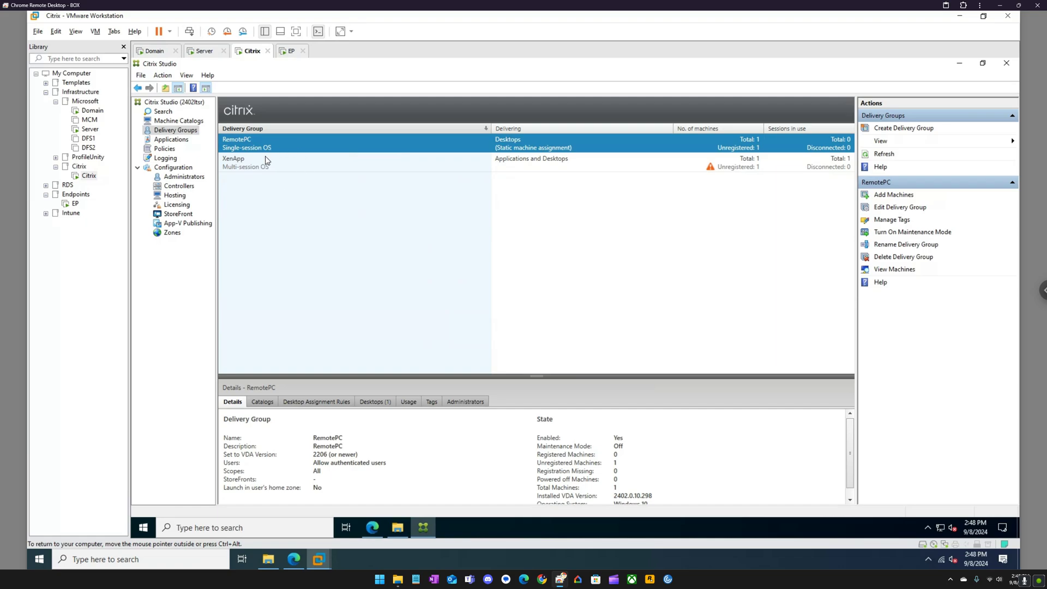
{"action": "left_click", "coordinate": [289, 51]}
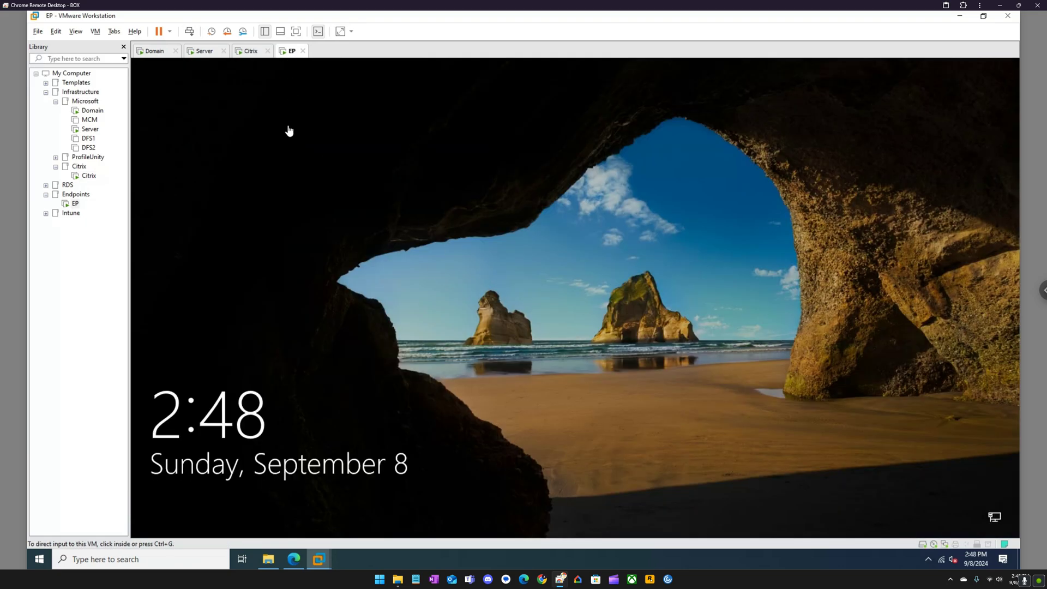
{"action": "left_click", "coordinate": [248, 52]}
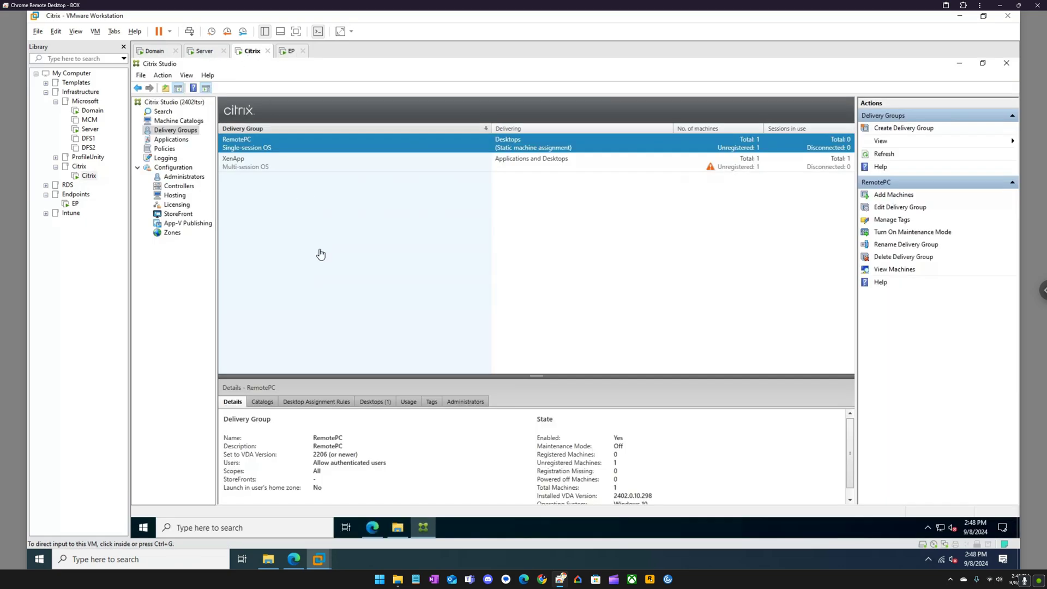
{"action": "left_click", "coordinate": [375, 528]}
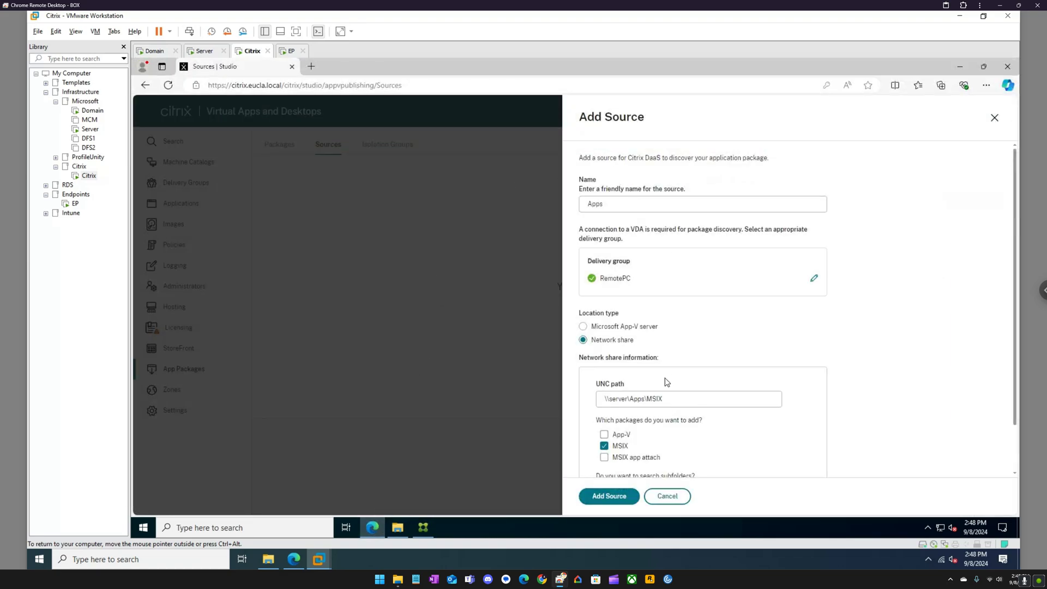
Add the Apps network share source for MSIX packages without subfolder search, and select it to review its import status and details.
{"action": "scroll", "coordinate": [716, 392], "scroll_direction": "down", "scroll_amount": 1}
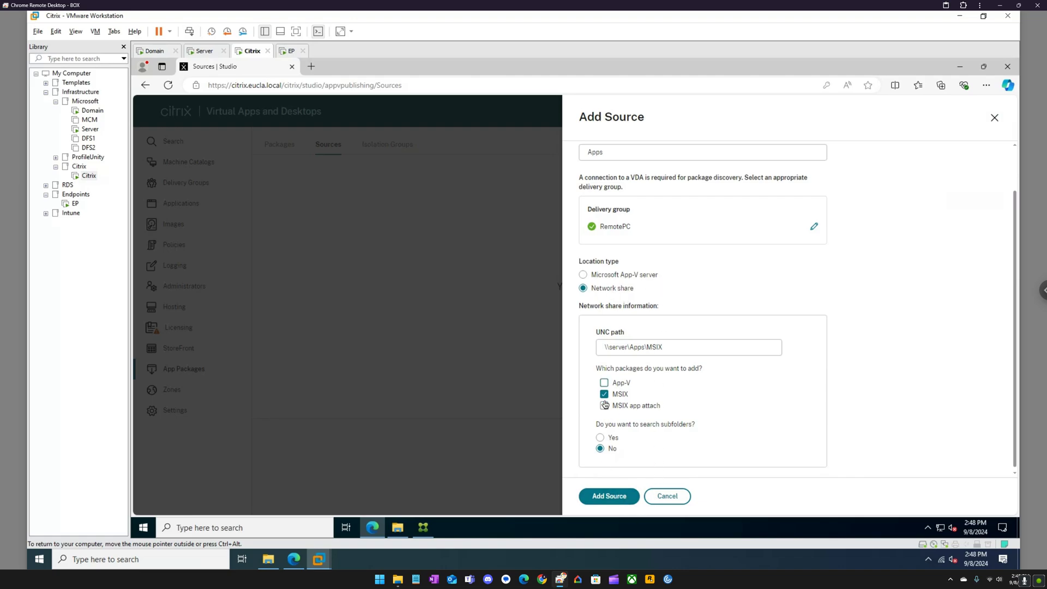
{"action": "left_click", "coordinate": [612, 497]}
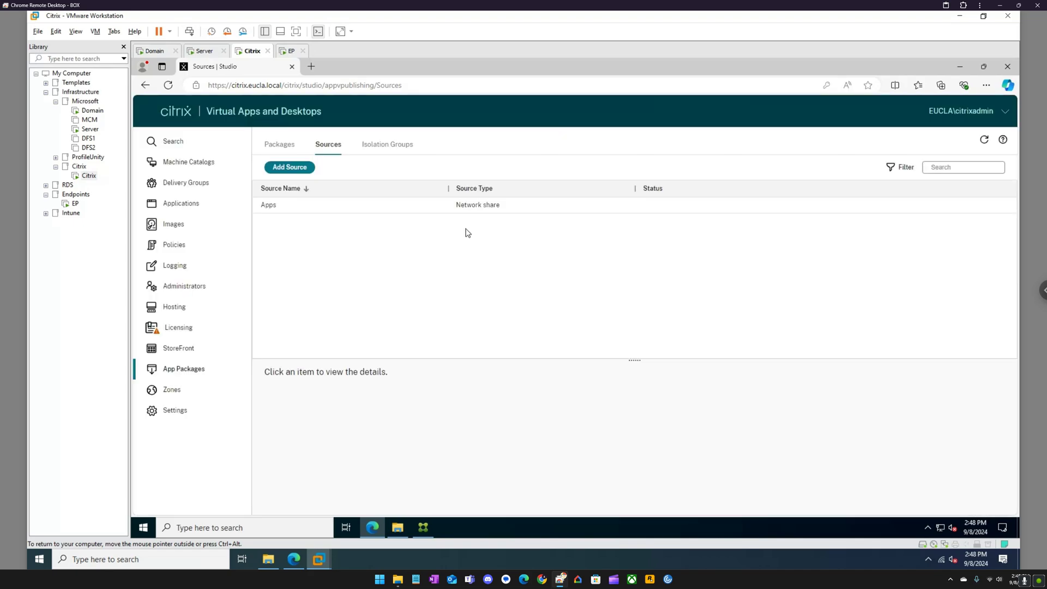
{"action": "left_click", "coordinate": [330, 207]}
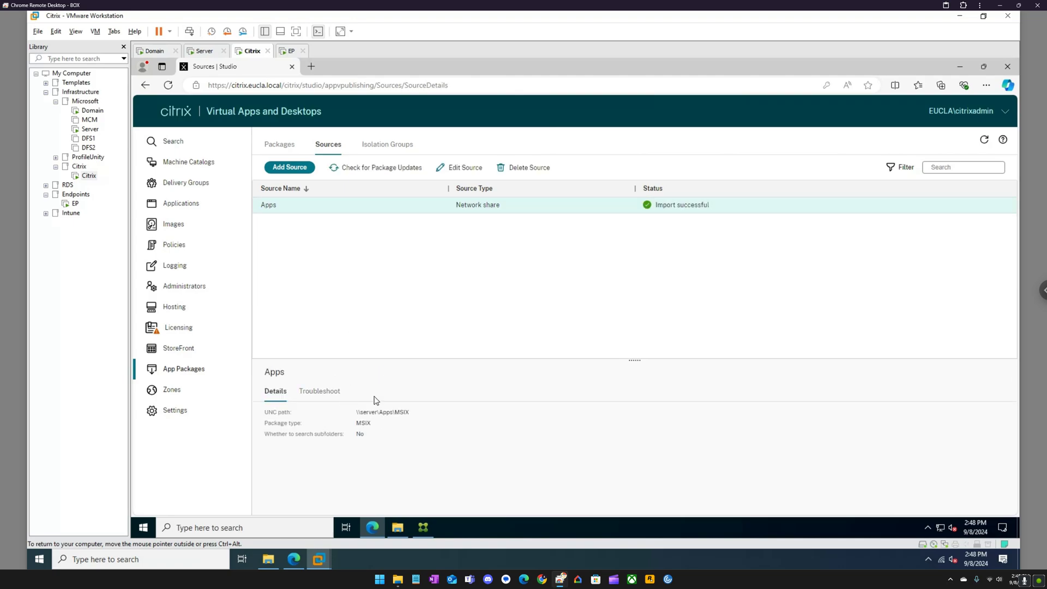
Examine the VLC package's details, included applications and assigned groups in the package list.
{"action": "left_click", "coordinate": [286, 151]}
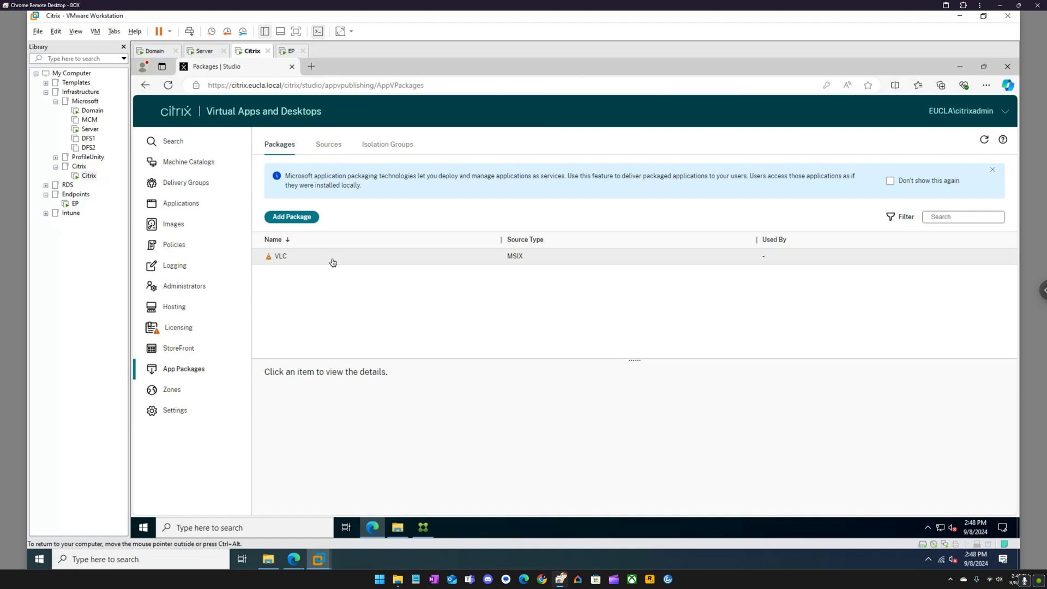
{"action": "left_click", "coordinate": [333, 262]}
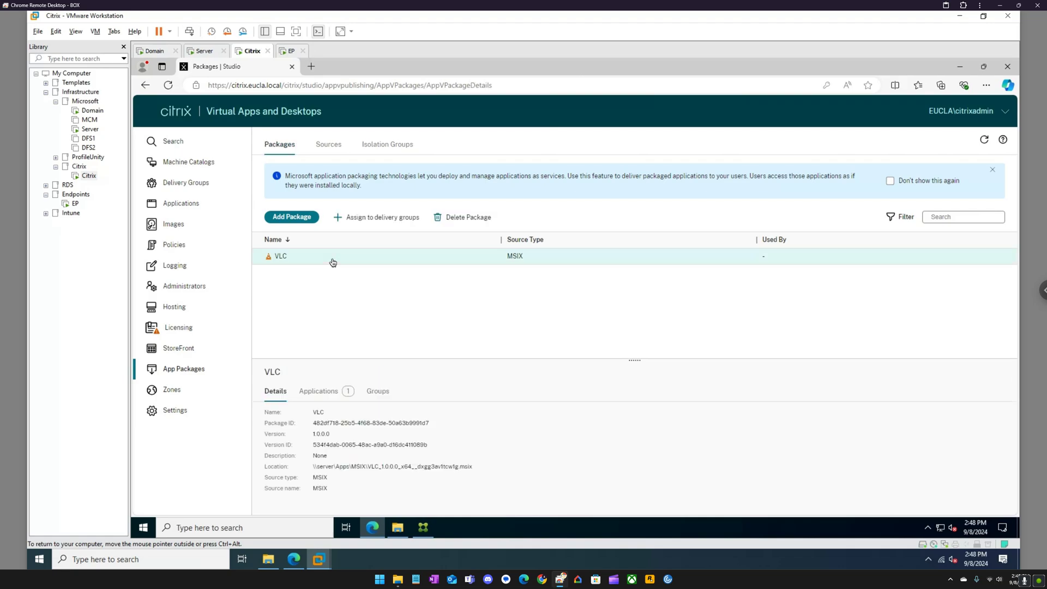
{"action": "left_click", "coordinate": [319, 393]}
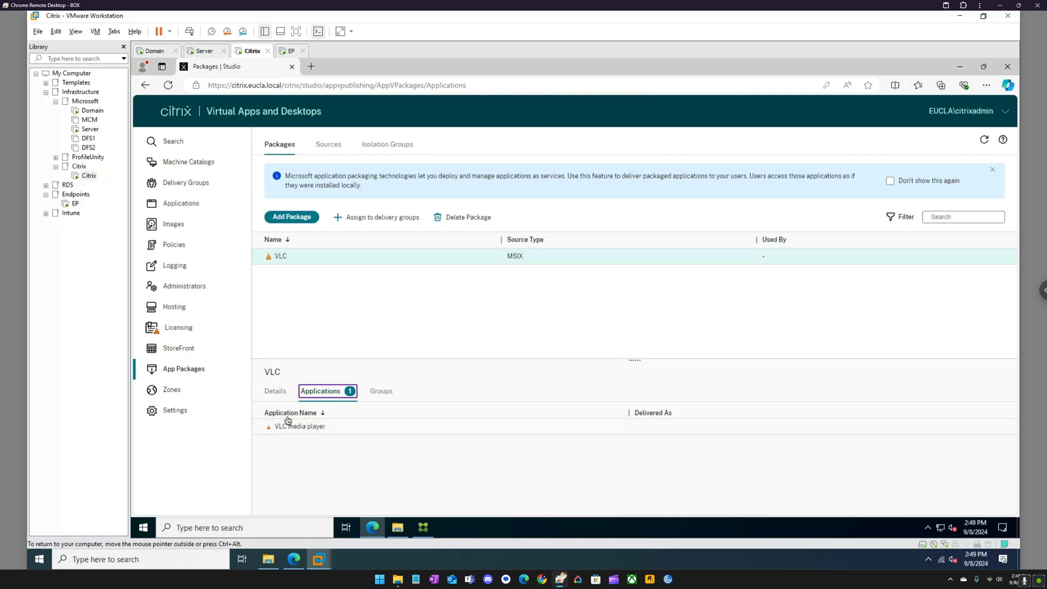
{"action": "left_click", "coordinate": [381, 394]}
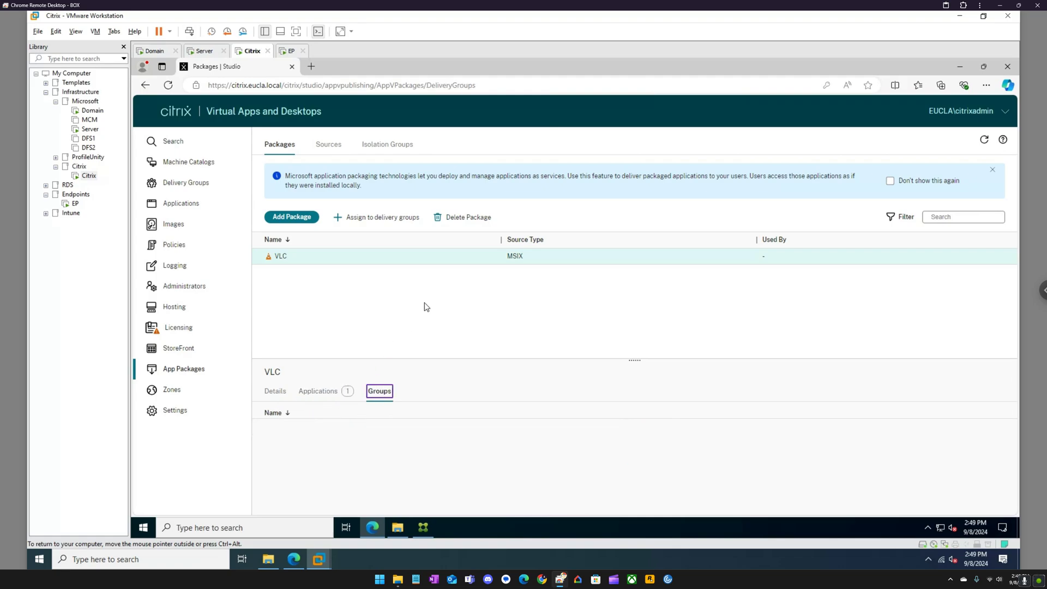
Assign VLC media player from the VLC package to the RemotePC delivery group and finish the assignment.
{"action": "left_click", "coordinate": [391, 218]}
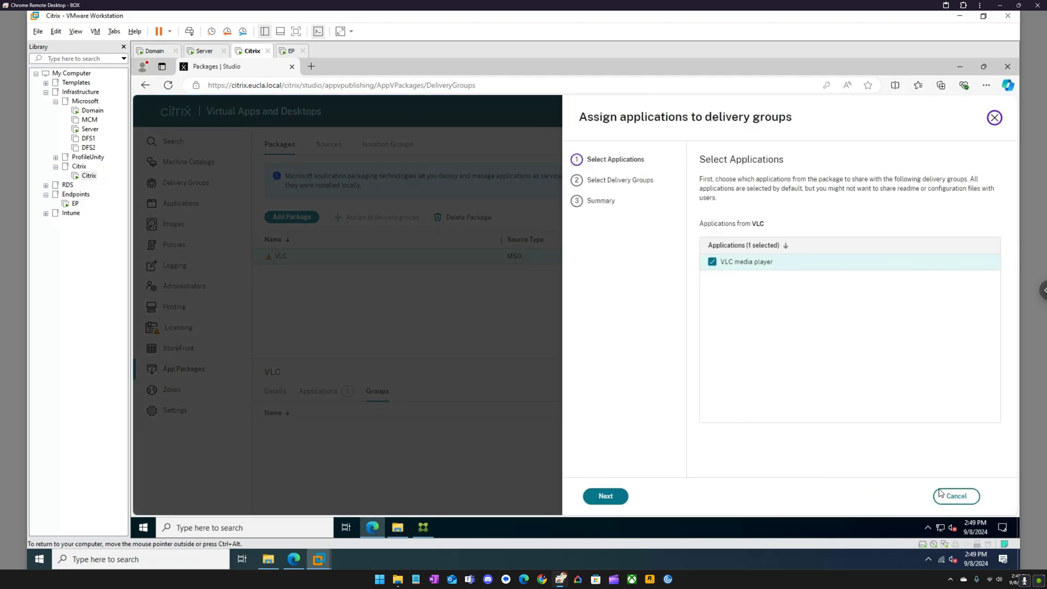
{"action": "left_click", "coordinate": [605, 496]}
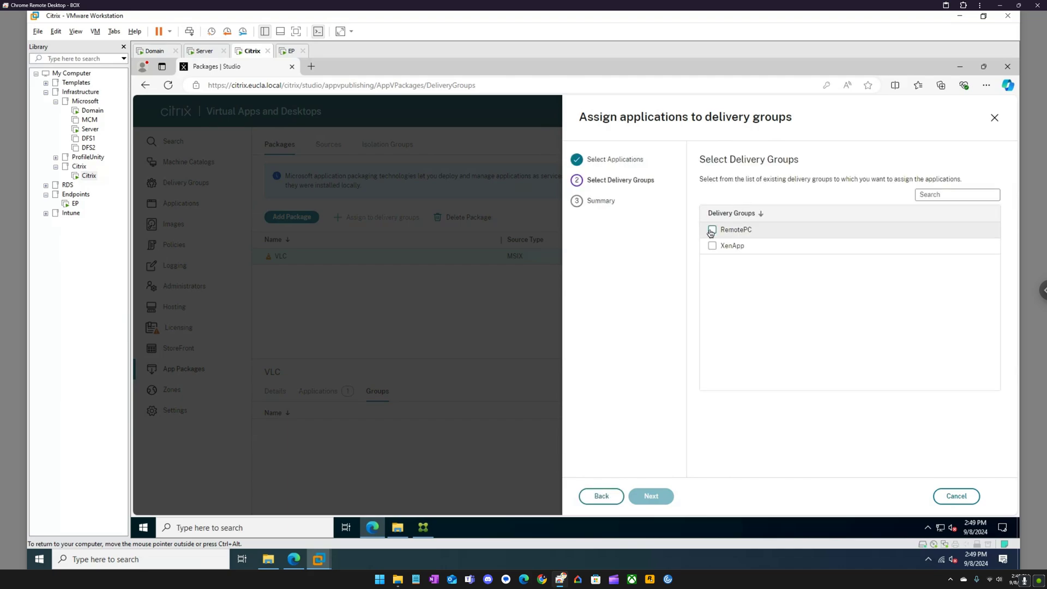
{"action": "left_click", "coordinate": [712, 229]}
{"action": "left_click", "coordinate": [654, 505]}
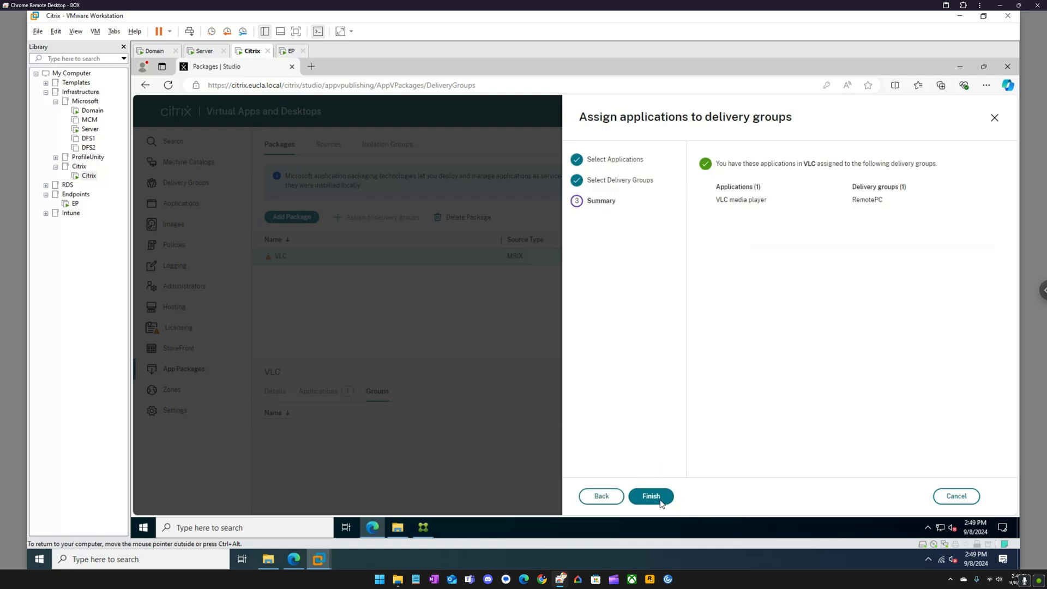
{"action": "left_click", "coordinate": [660, 500]}
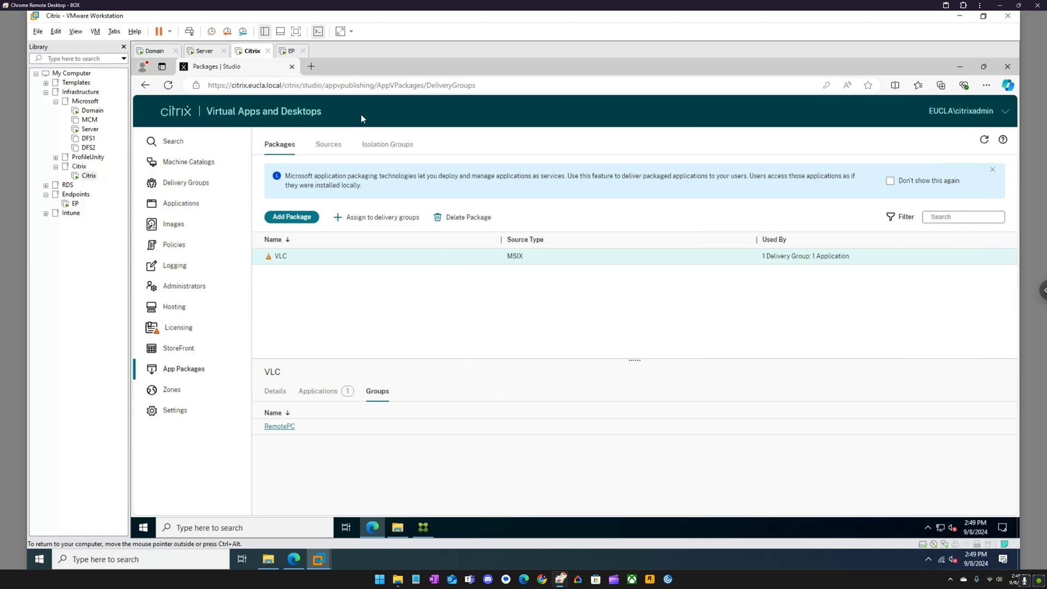
Switch to the EP virtual machine and sign in to Windows as citrixadmin with the account password.
{"action": "left_click", "coordinate": [291, 52]}
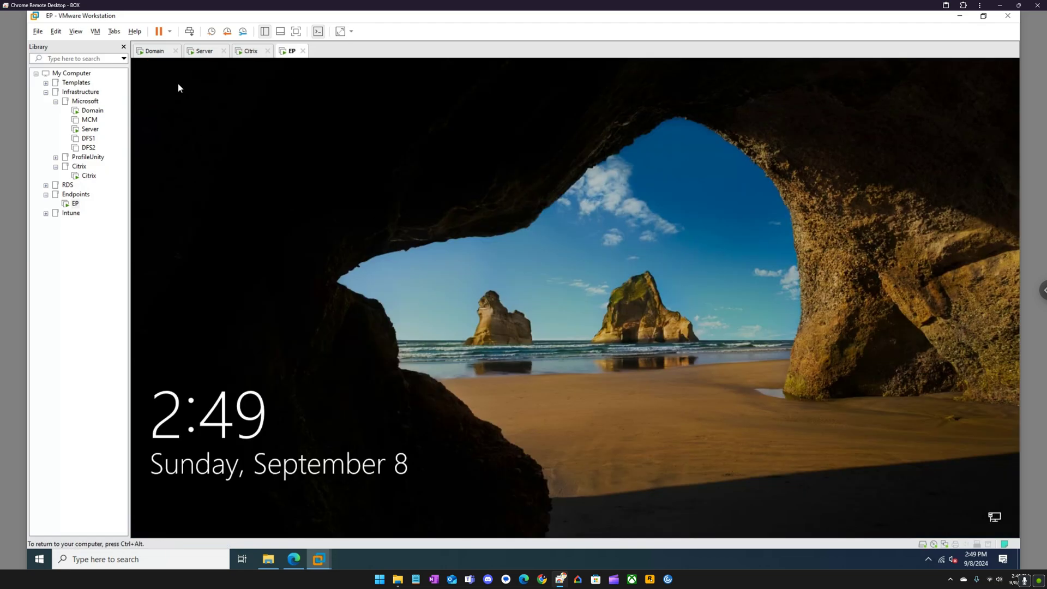
{"action": "left_click", "coordinate": [348, 230]}
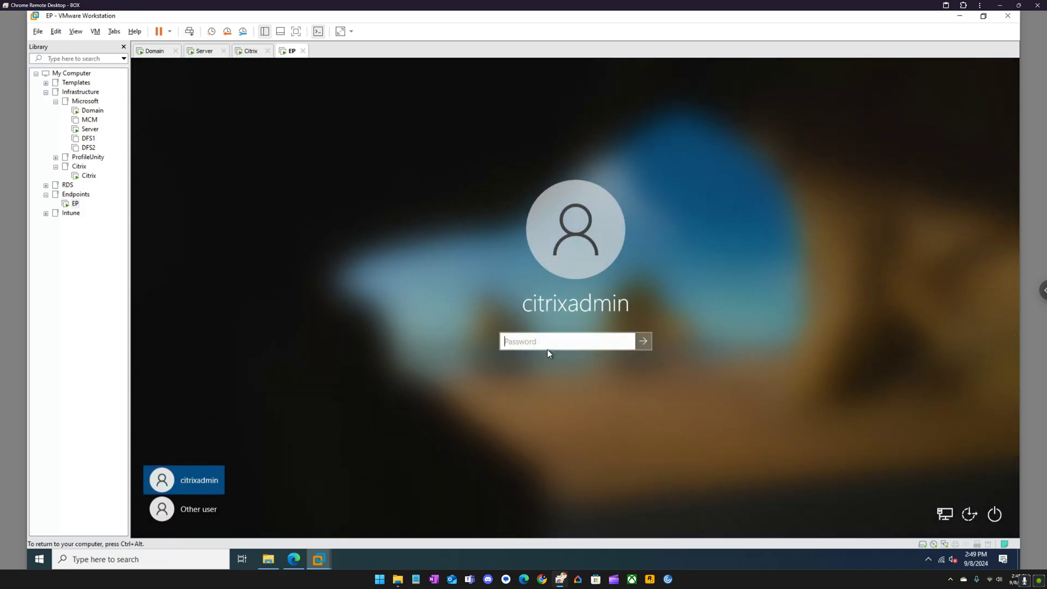
{"action": "type", "text": "•••••••"}
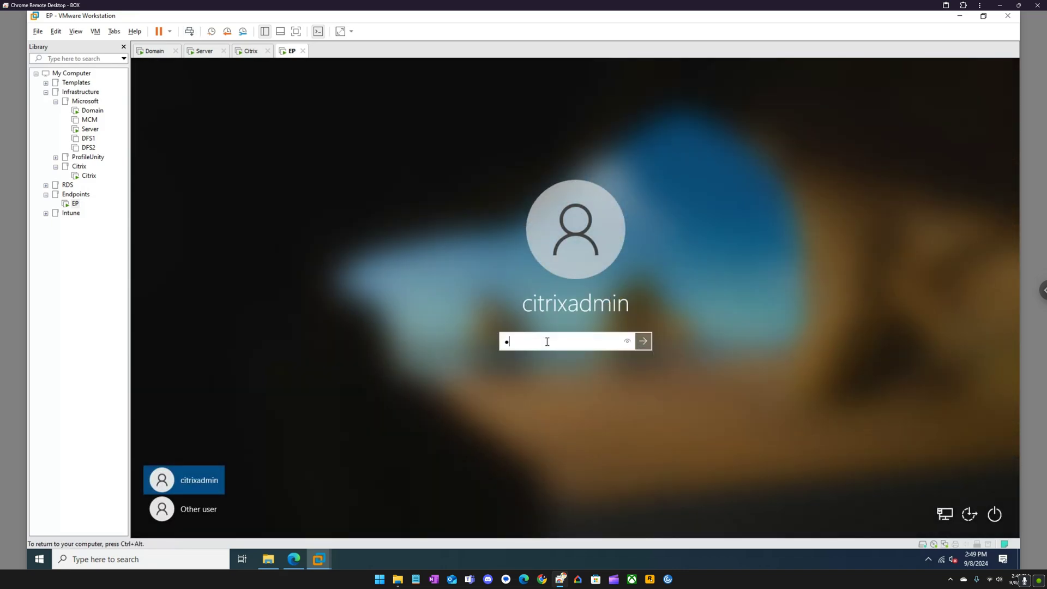
{"action": "type", "text": "••"}
{"action": "key", "text": "Return"}
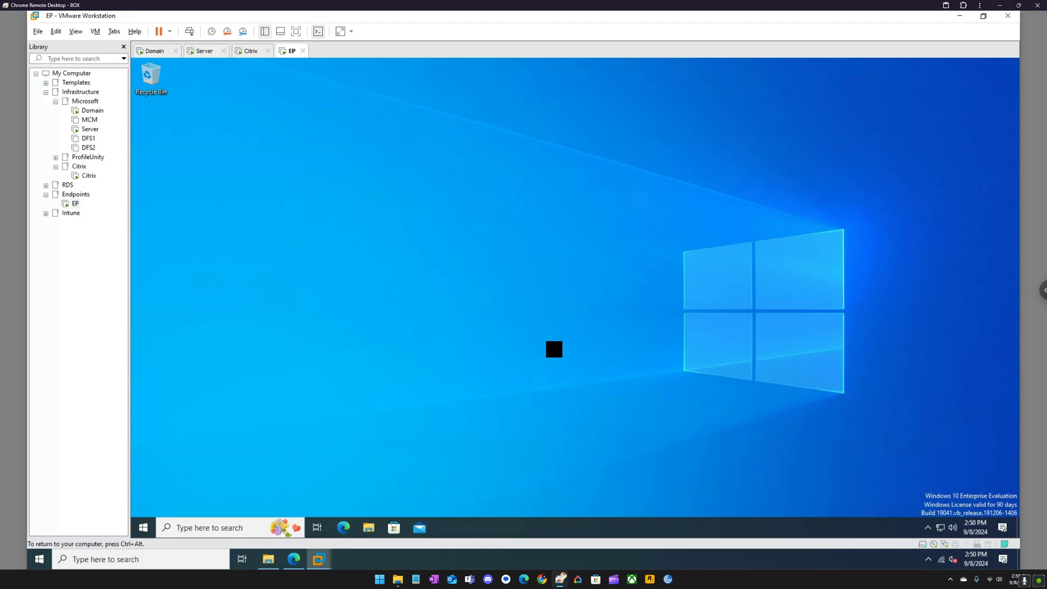
Check EP's installed app list and search Windows for "vlc" to see whether VLC has been delivered, and close the search.
{"action": "left_click", "coordinate": [145, 527]}
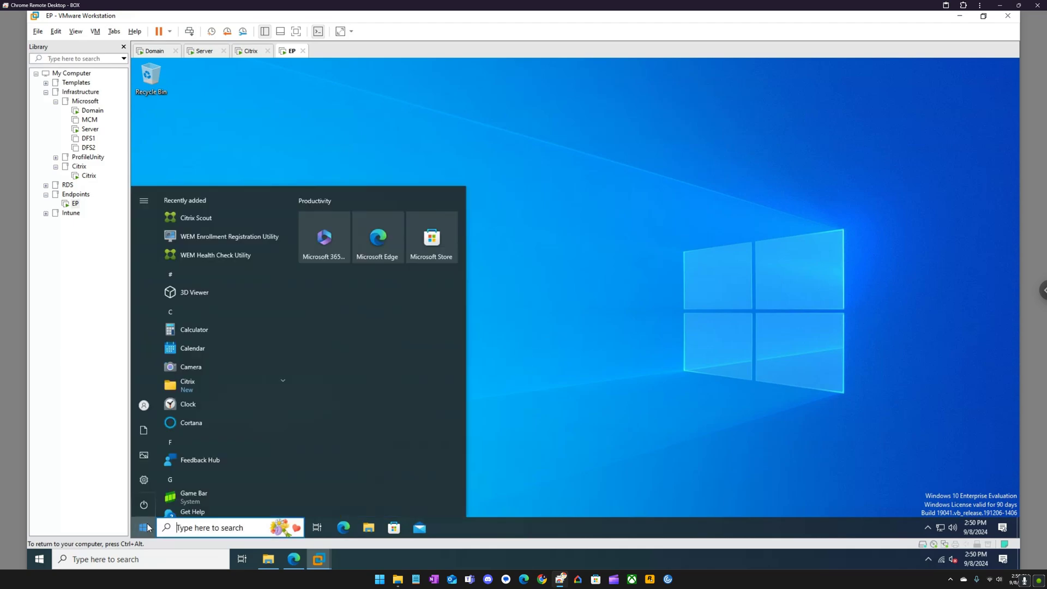
{"action": "left_click", "coordinate": [245, 388]}
{"action": "left_click", "coordinate": [245, 387]}
{"action": "scroll", "coordinate": [246, 387], "scroll_direction": "down", "scroll_amount": 3}
{"action": "scroll", "coordinate": [247, 387], "scroll_direction": "down", "scroll_amount": 6}
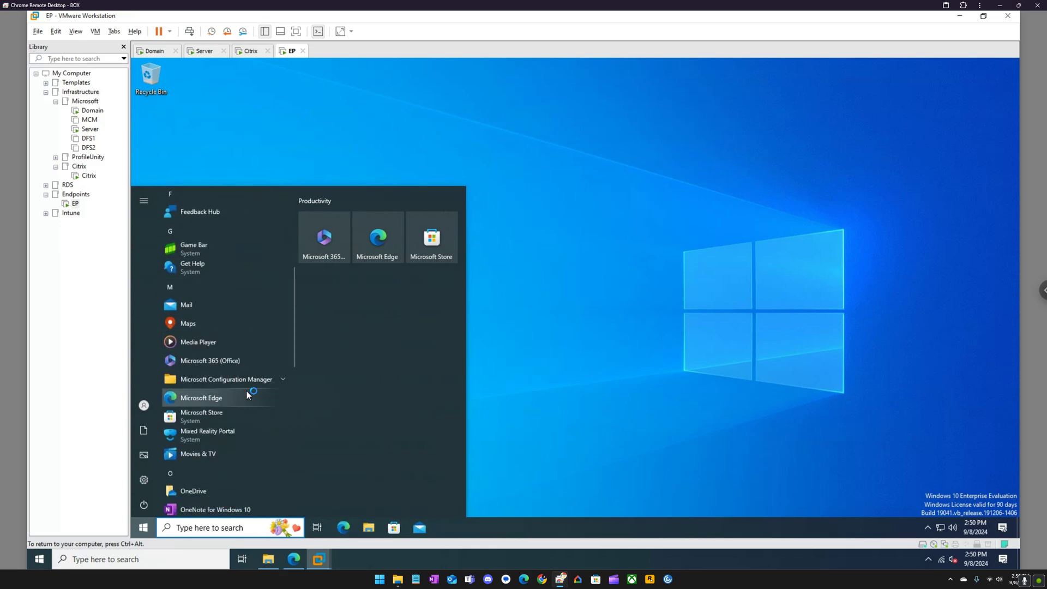
{"action": "scroll", "coordinate": [247, 393], "scroll_direction": "down", "scroll_amount": 5}
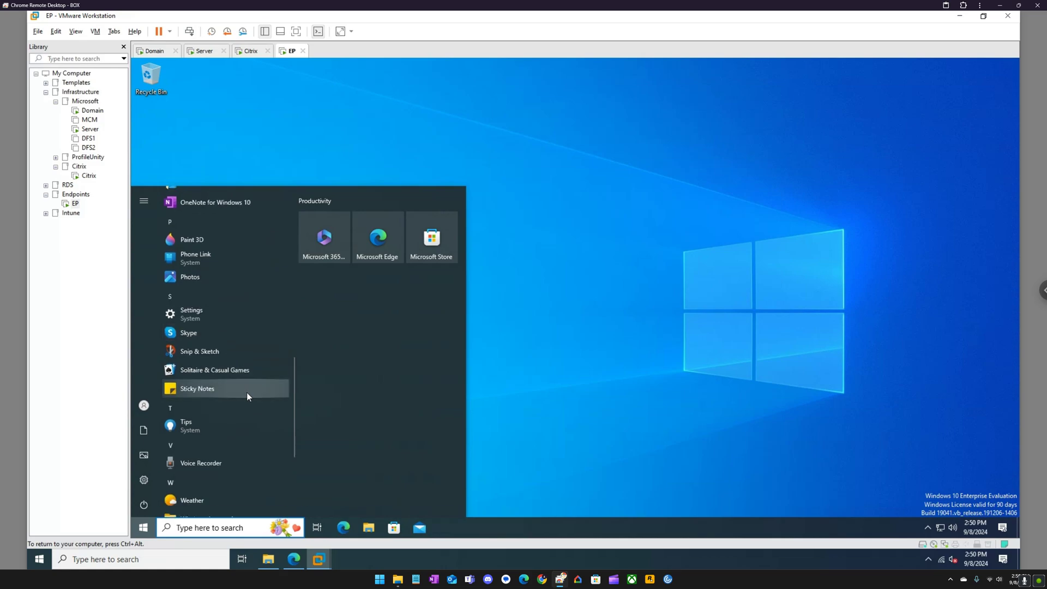
{"action": "left_click", "coordinate": [225, 525]}
{"action": "type", "text": "vlc"}
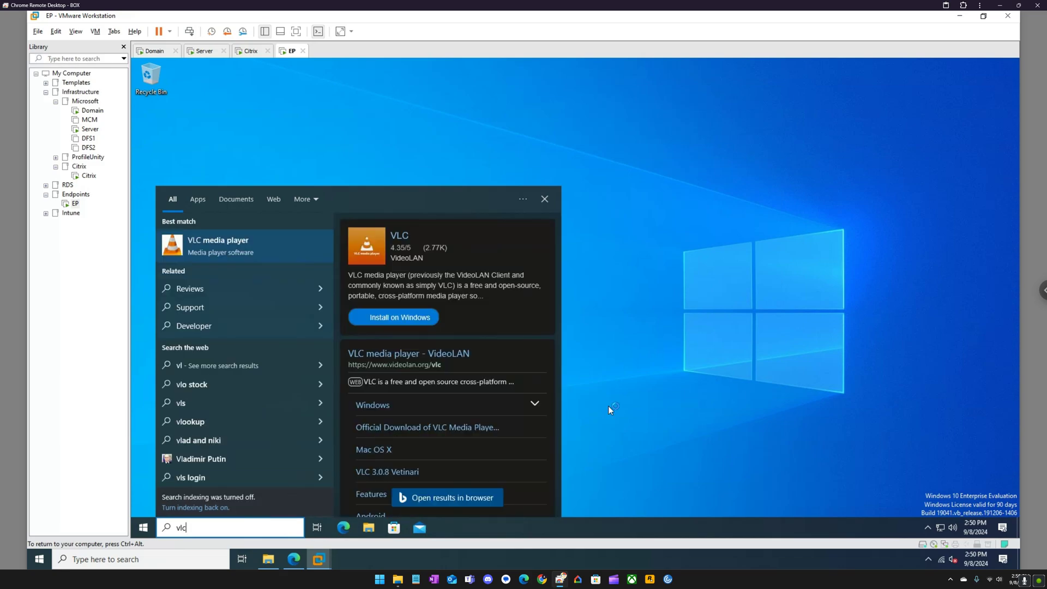
{"action": "left_click", "coordinate": [718, 387]}
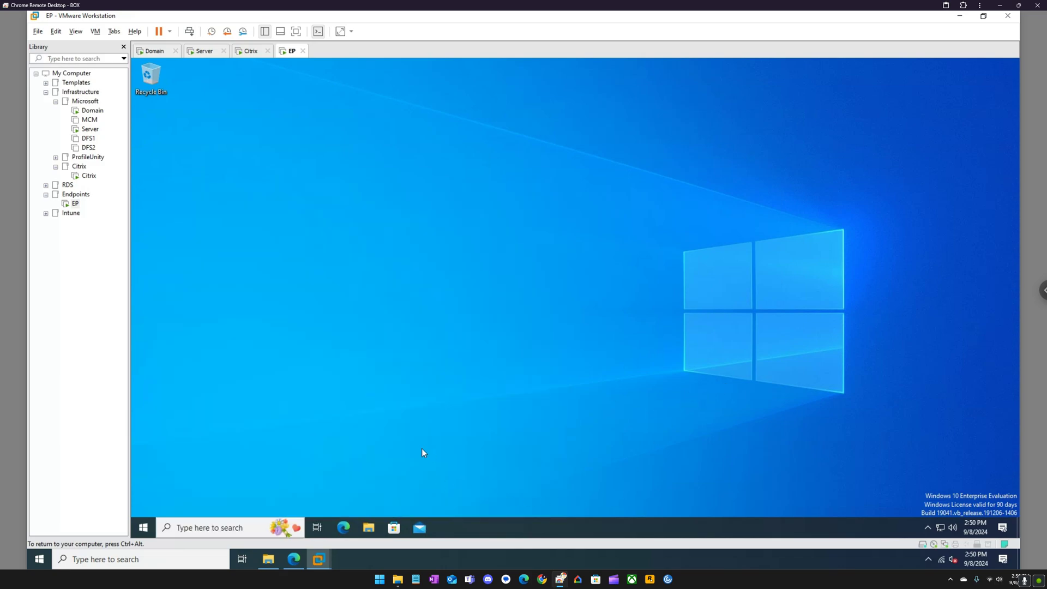
Restart the EP virtual machine from within Windows.
{"action": "right_click", "coordinate": [144, 527]}
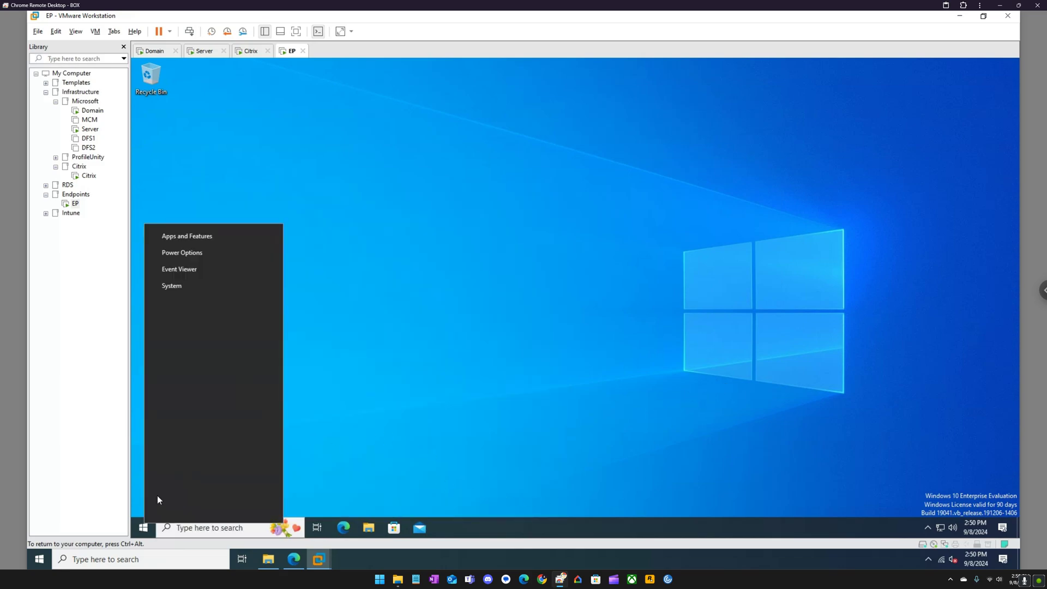
{"action": "mouse_move", "coordinate": [157, 494]}
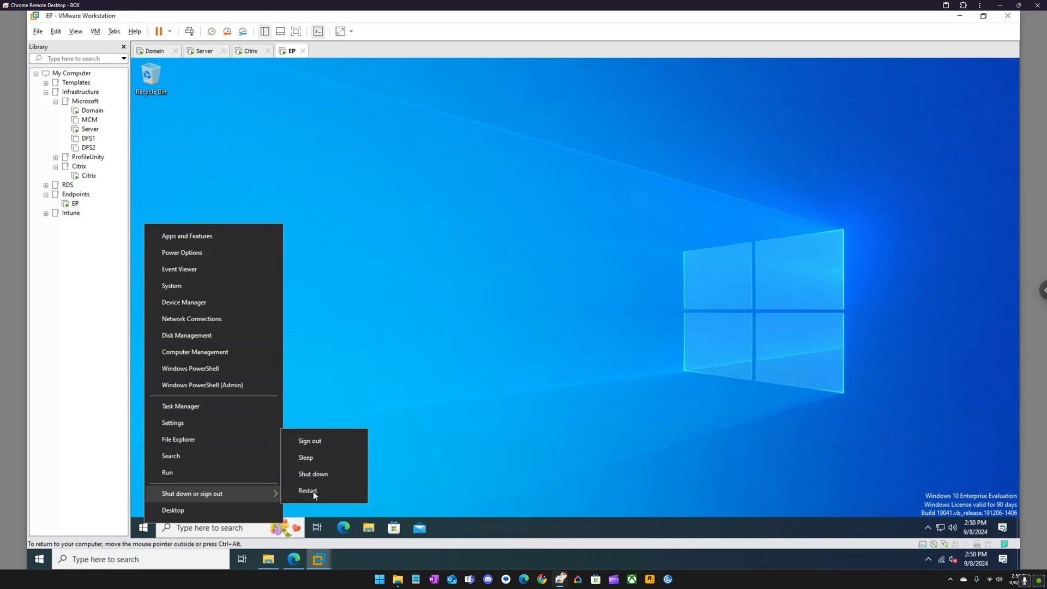
{"action": "left_click", "coordinate": [308, 491]}
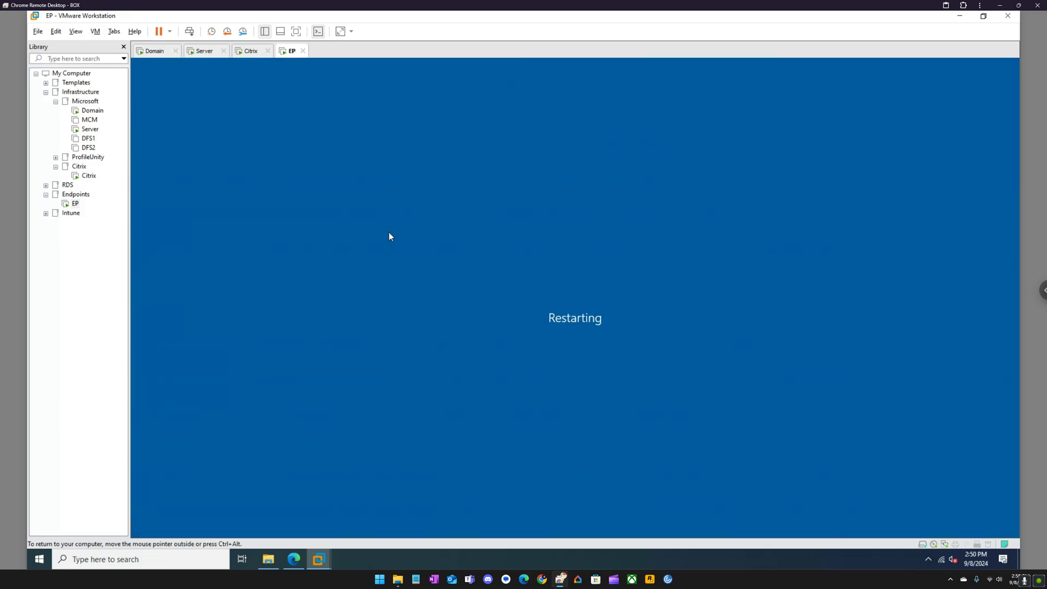
Switch to Edge on the host, open Citrix Workspace, and log on with the saved eucla\citrixuser user name and password.
{"action": "left_click", "coordinate": [293, 559]}
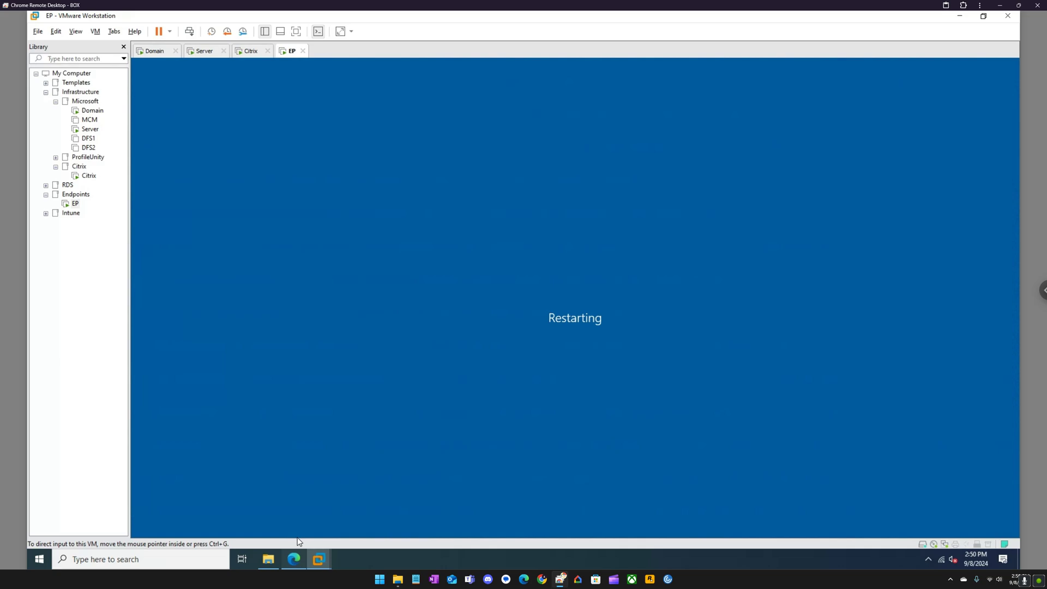
{"action": "left_click", "coordinate": [186, 19]}
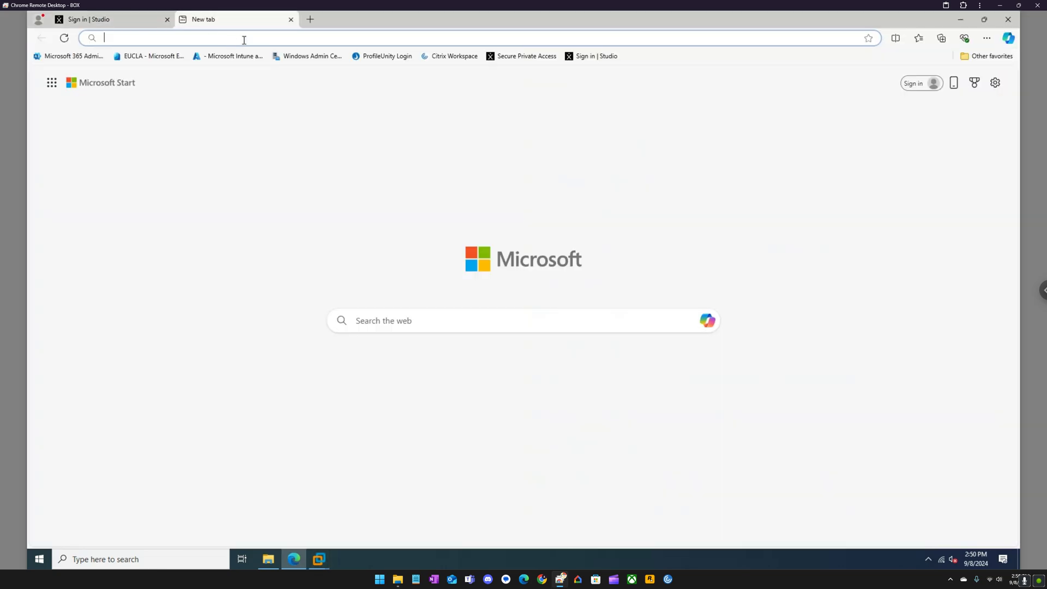
{"action": "left_click", "coordinate": [448, 58]}
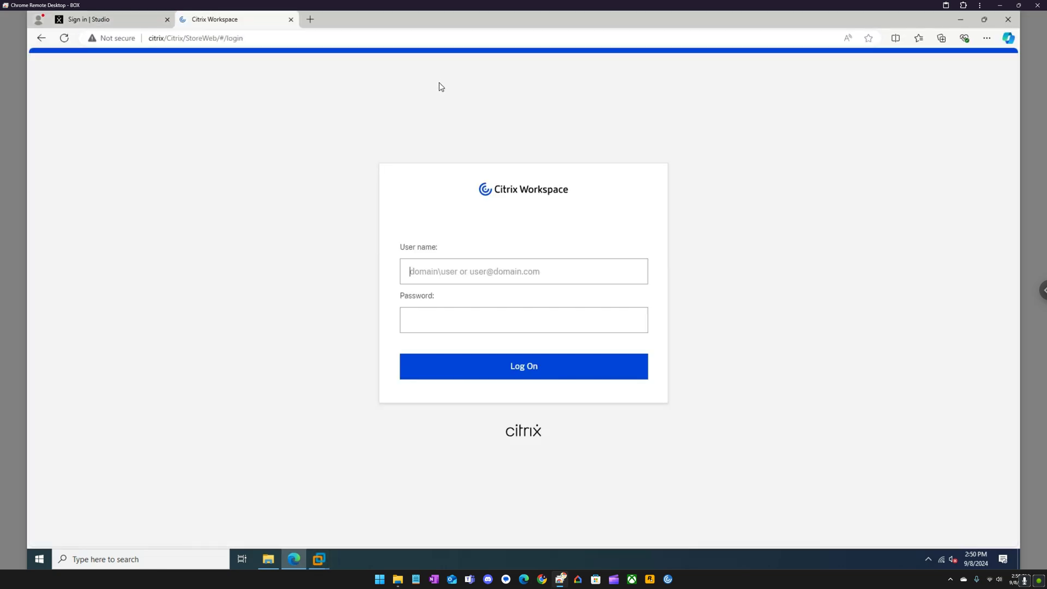
{"action": "left_click", "coordinate": [464, 272]}
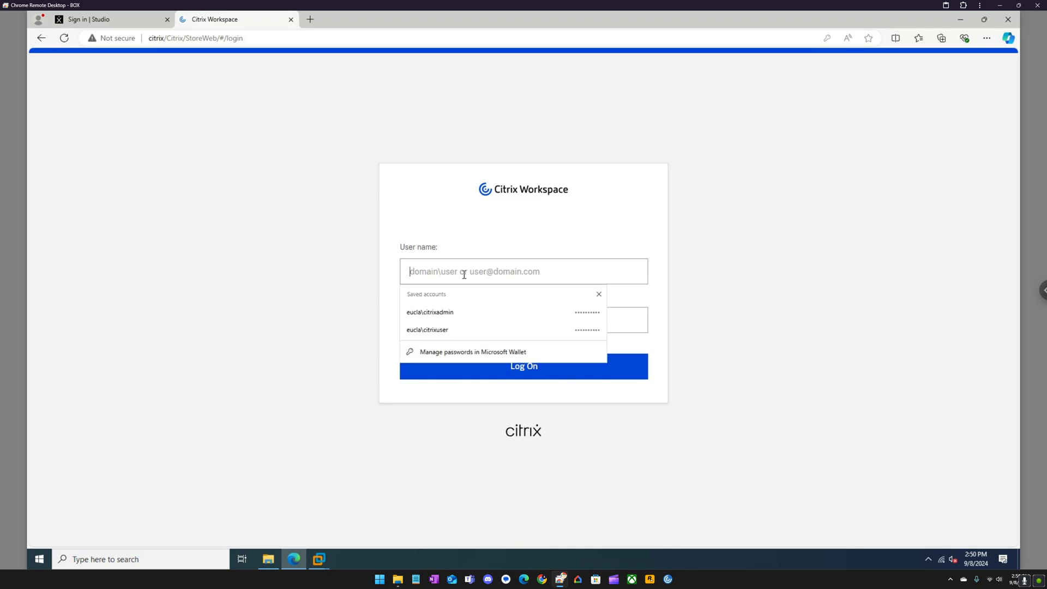
{"action": "left_click", "coordinate": [460, 330]}
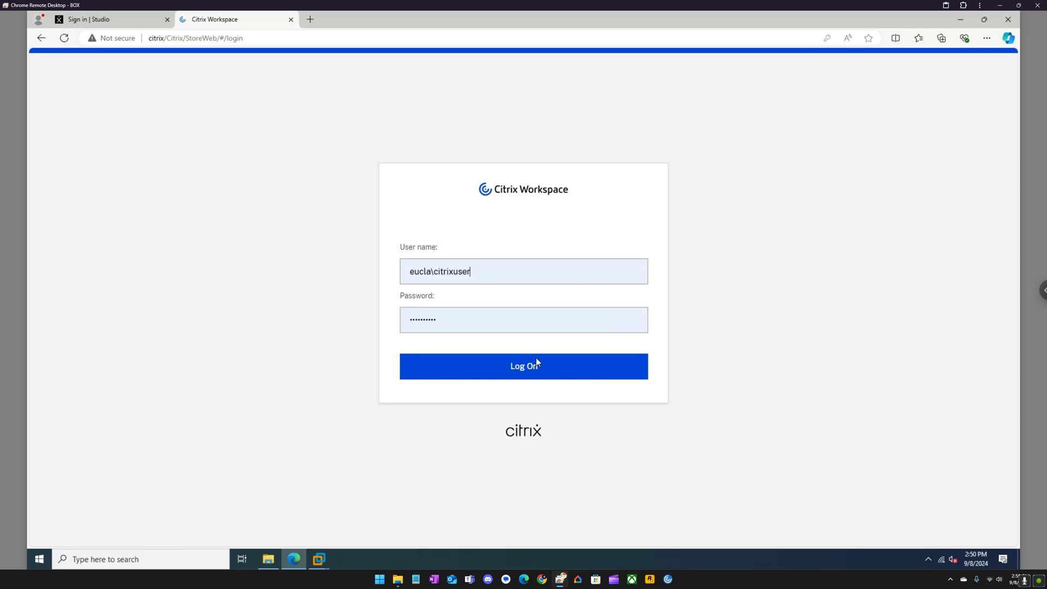
{"action": "left_click", "coordinate": [531, 375]}
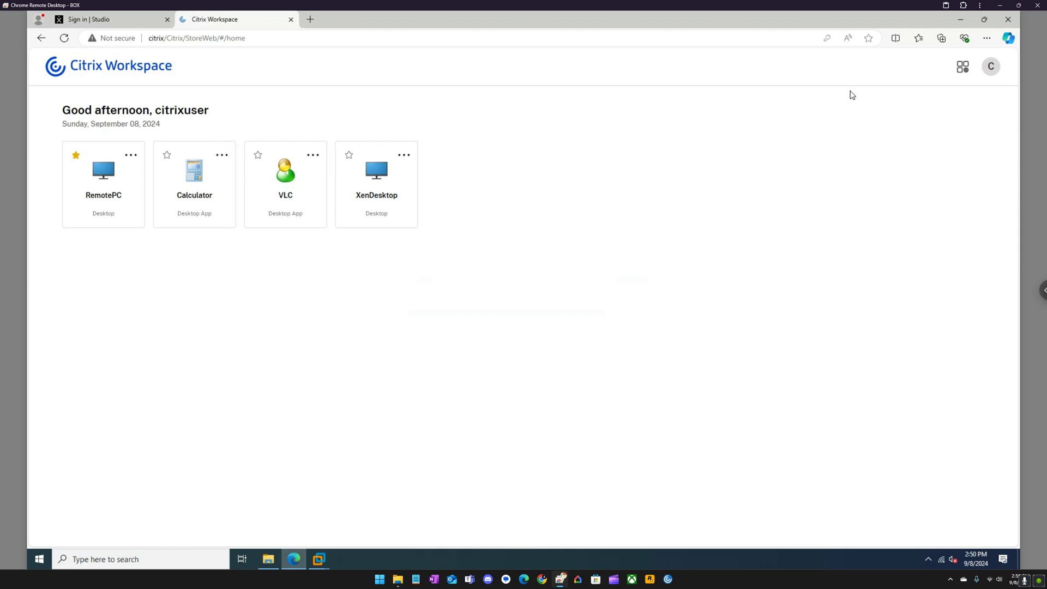
Review the Activity Manager and the account's advanced launch settings in Citrix Workspace, and return to the home page.
{"action": "left_click", "coordinate": [968, 77]}
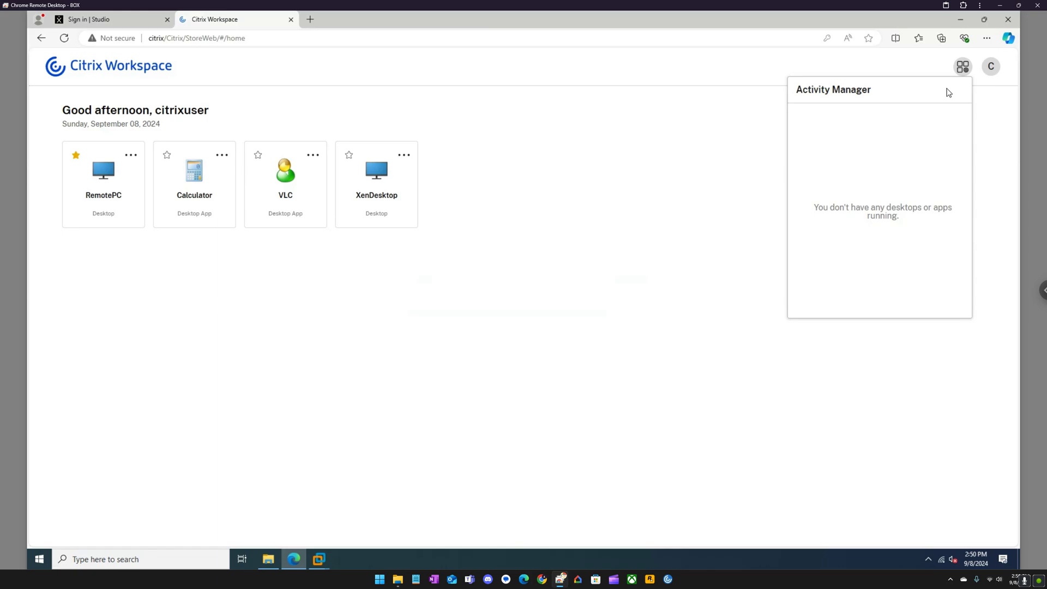
{"action": "left_click", "coordinate": [993, 67]}
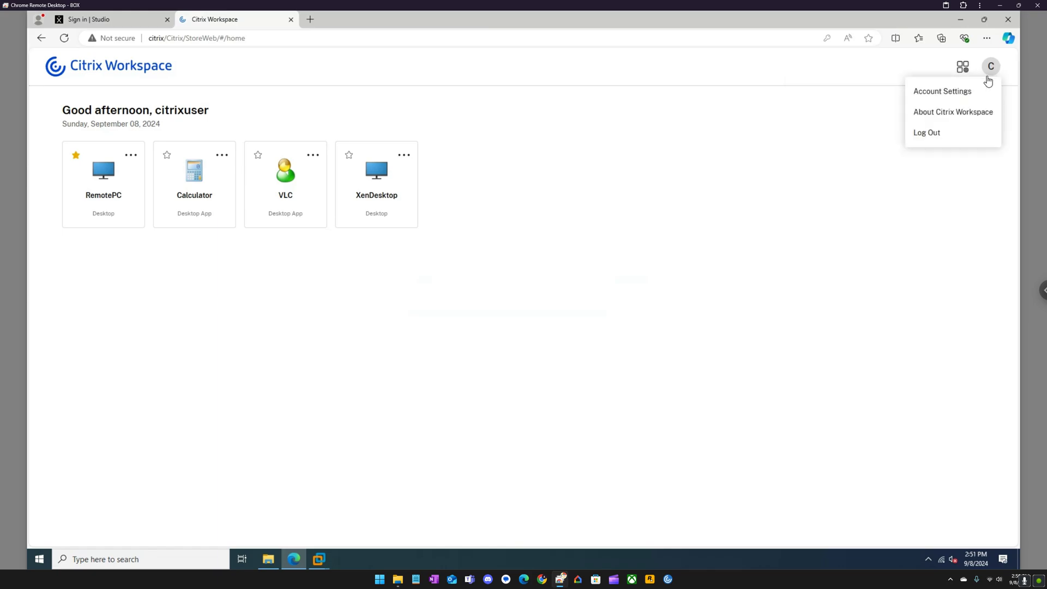
{"action": "left_click", "coordinate": [949, 96]}
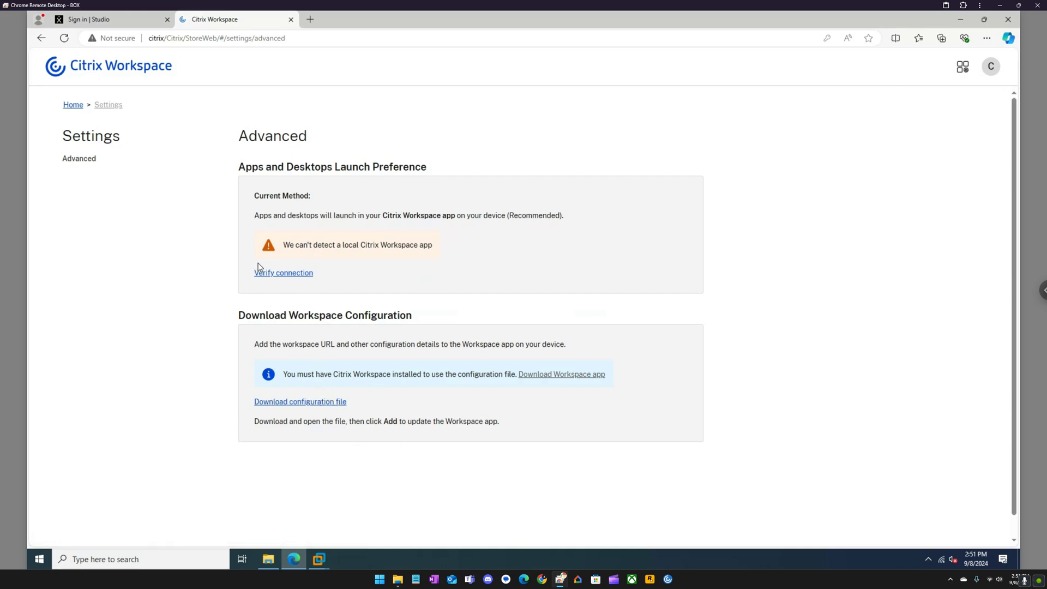
{"action": "left_click", "coordinate": [70, 105]}
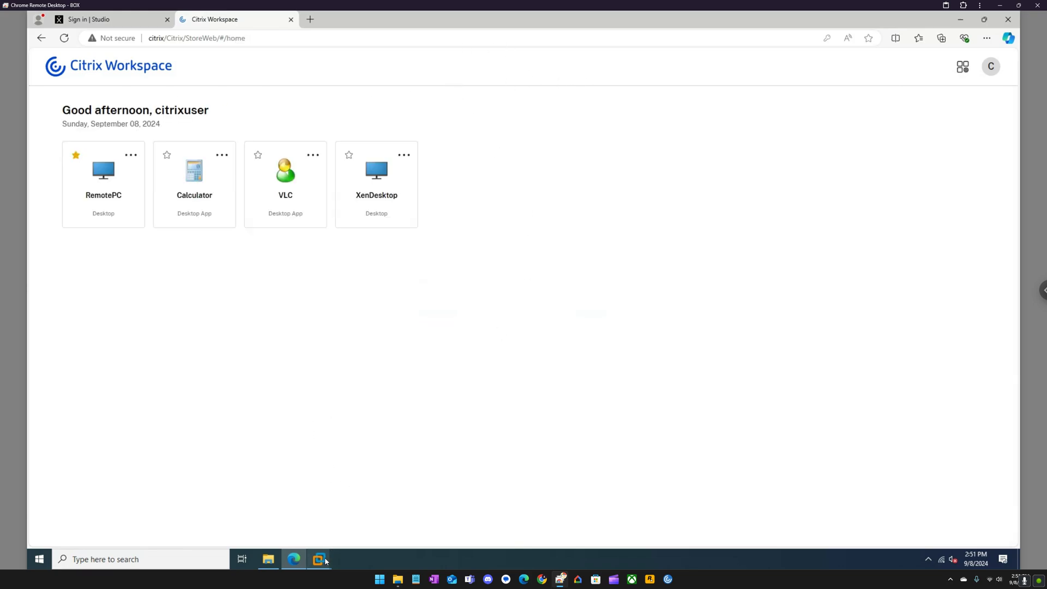
Switch to VMware Workstation, check EP's restart progress, and return to Web Studio on the Citrix virtual machine.
{"action": "mouse_move", "coordinate": [325, 561]}
{"action": "left_click", "coordinate": [476, 501]}
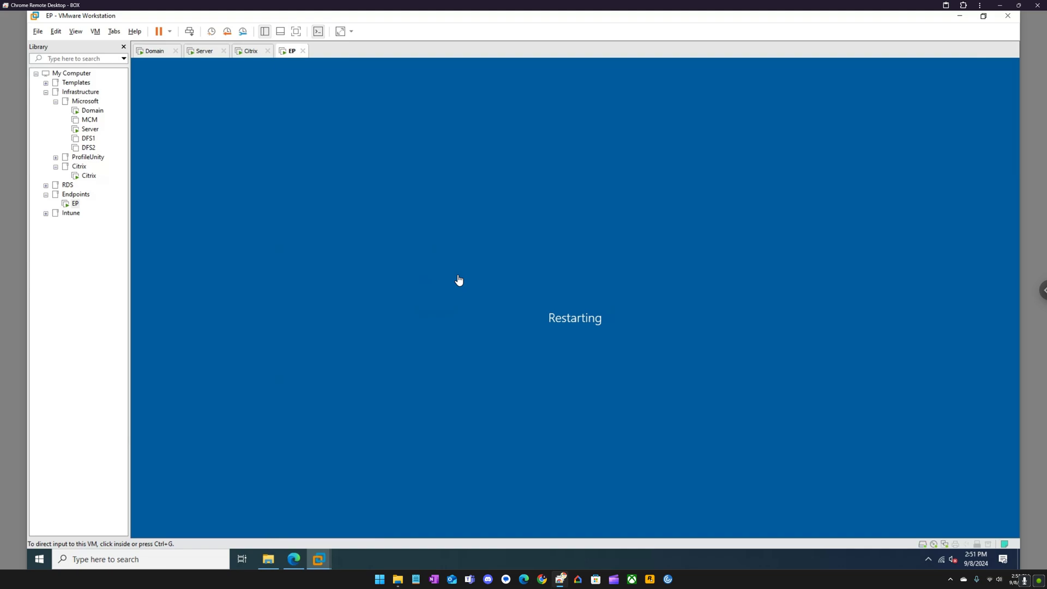
{"action": "left_click", "coordinate": [250, 52]}
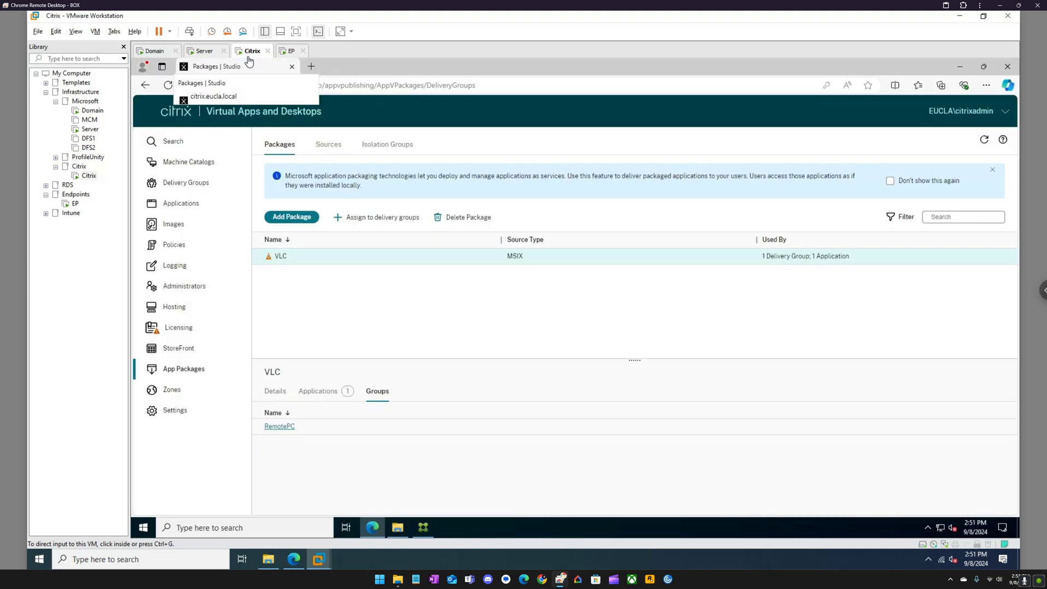
Switch to Citrix Studio and review the configured settings of the Unfiltered and UPL policies.
{"action": "left_click", "coordinate": [428, 526]}
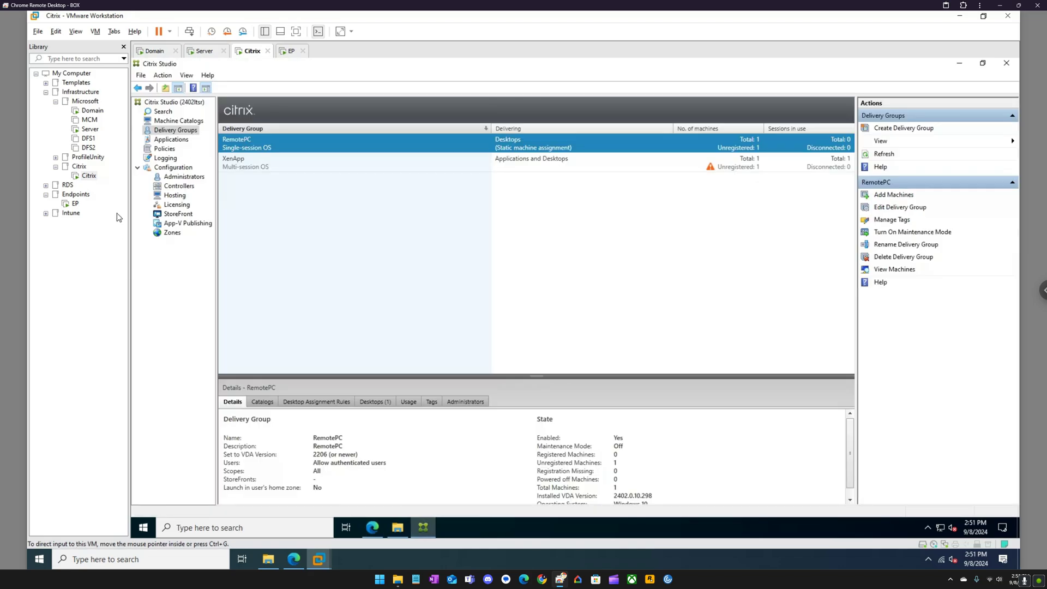
{"action": "left_click", "coordinate": [165, 150]}
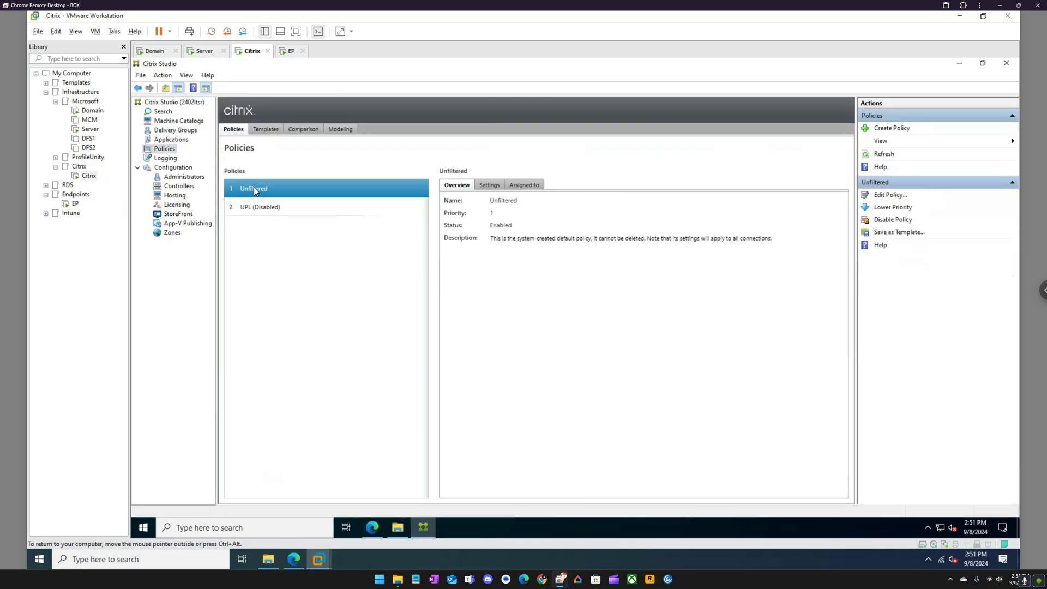
{"action": "left_click", "coordinate": [490, 184]}
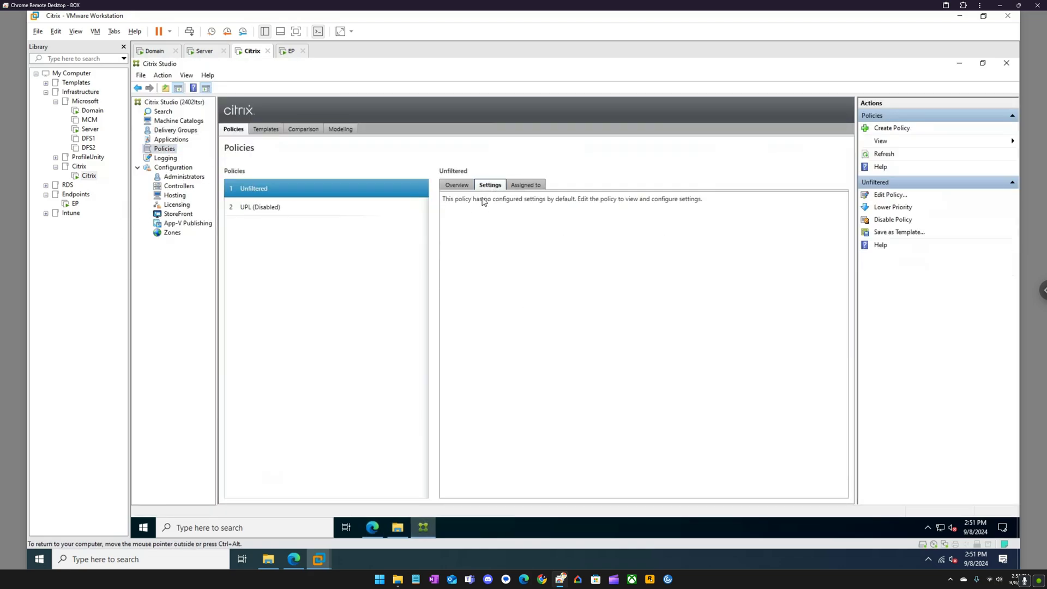
{"action": "left_click", "coordinate": [272, 209]}
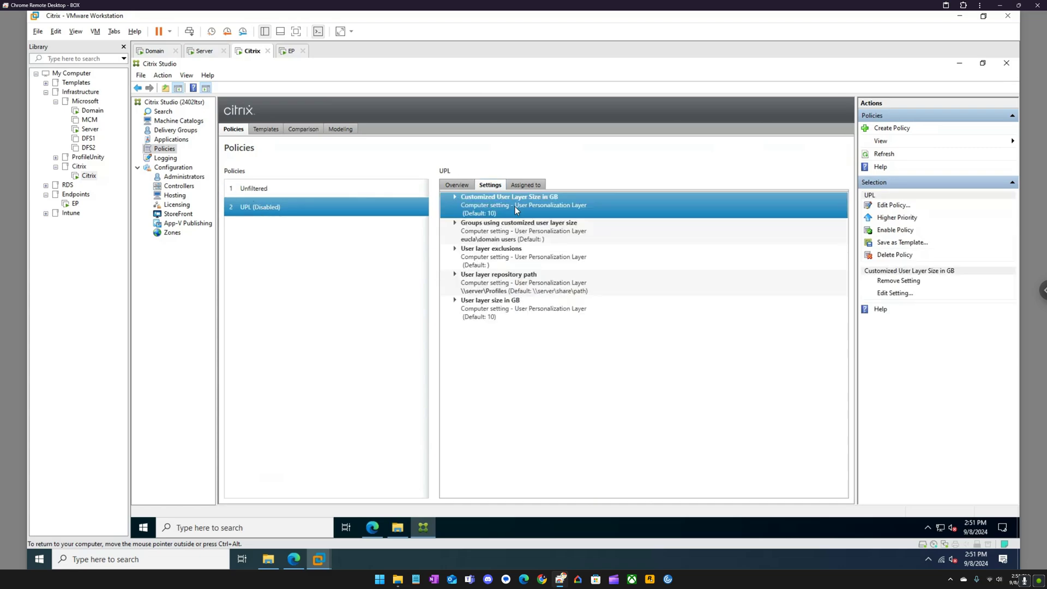
Examine the UPL policy's individual user layer settings, opening Customized User Layer Size in GB and closing it without changes.
{"action": "left_click", "coordinate": [512, 316]}
{"action": "right_click", "coordinate": [485, 206]}
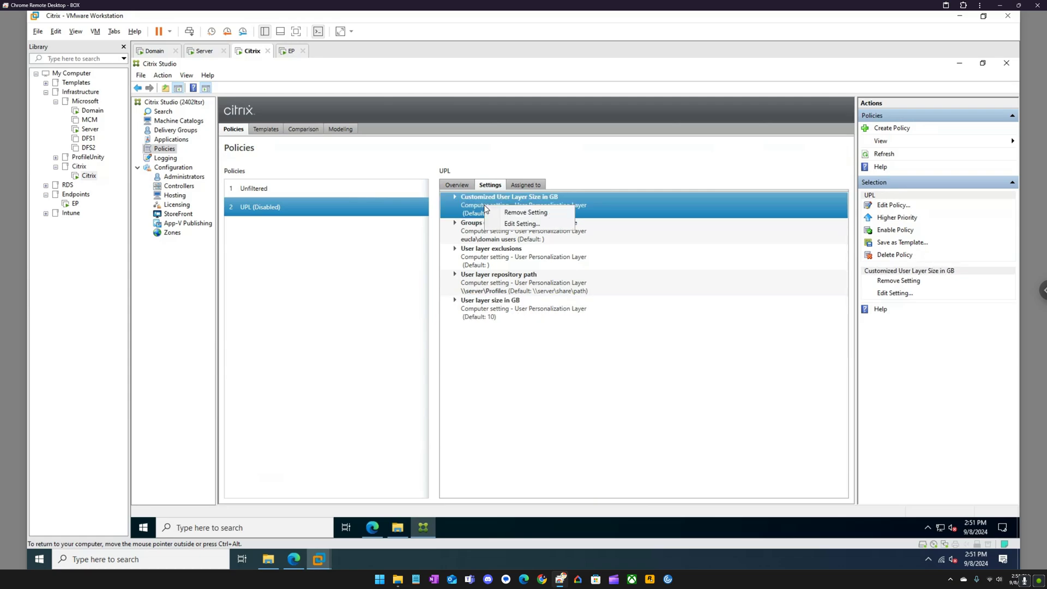
{"action": "left_click", "coordinate": [517, 224]}
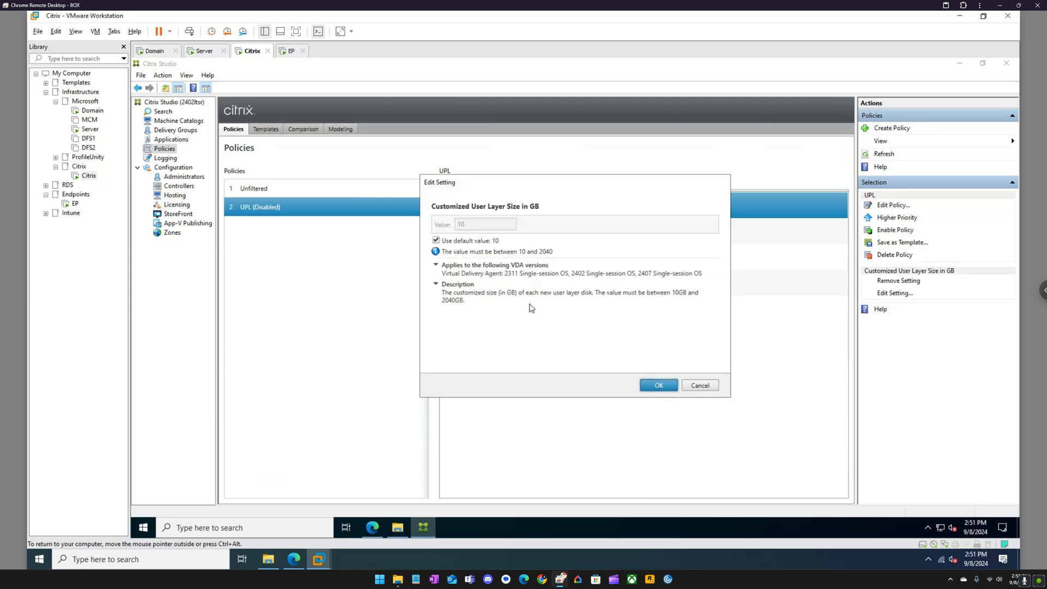
{"action": "left_click", "coordinate": [705, 386]}
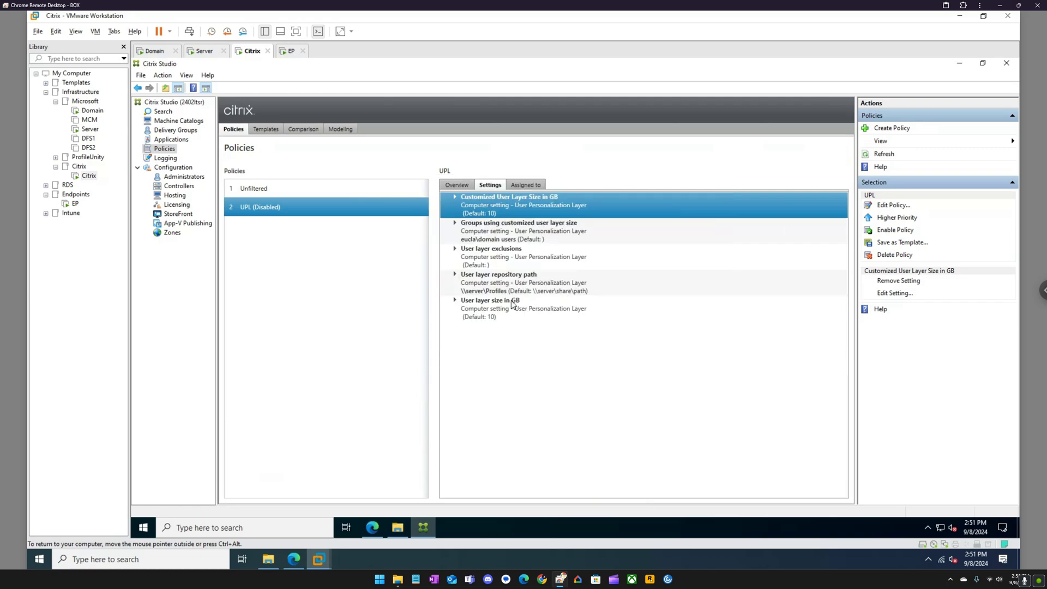
{"action": "left_click", "coordinate": [509, 310]}
{"action": "left_click", "coordinate": [506, 280]}
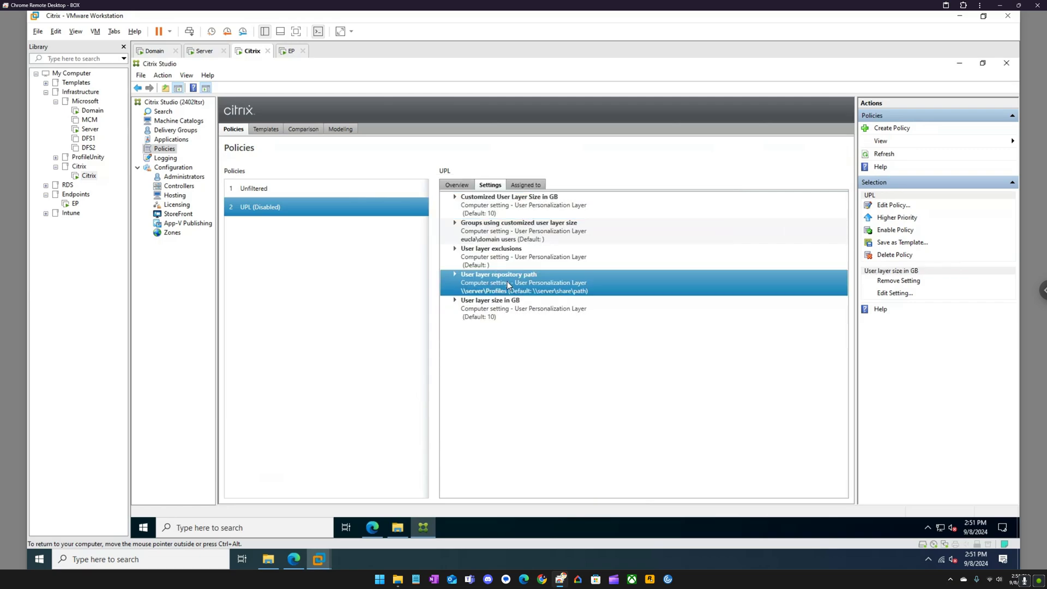
{"action": "left_click", "coordinate": [507, 257]}
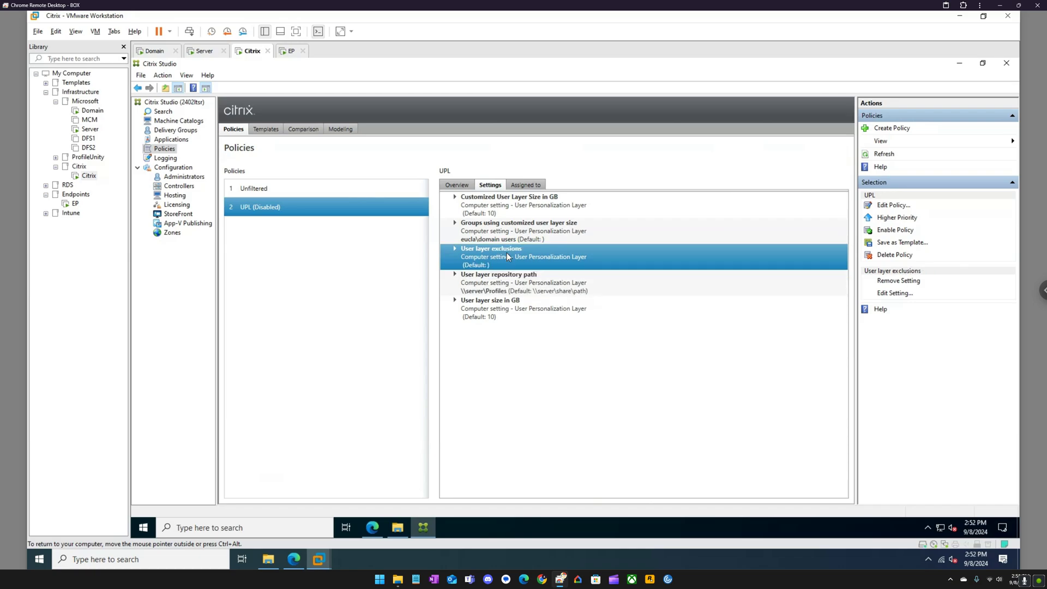
{"action": "left_click", "coordinate": [515, 224]}
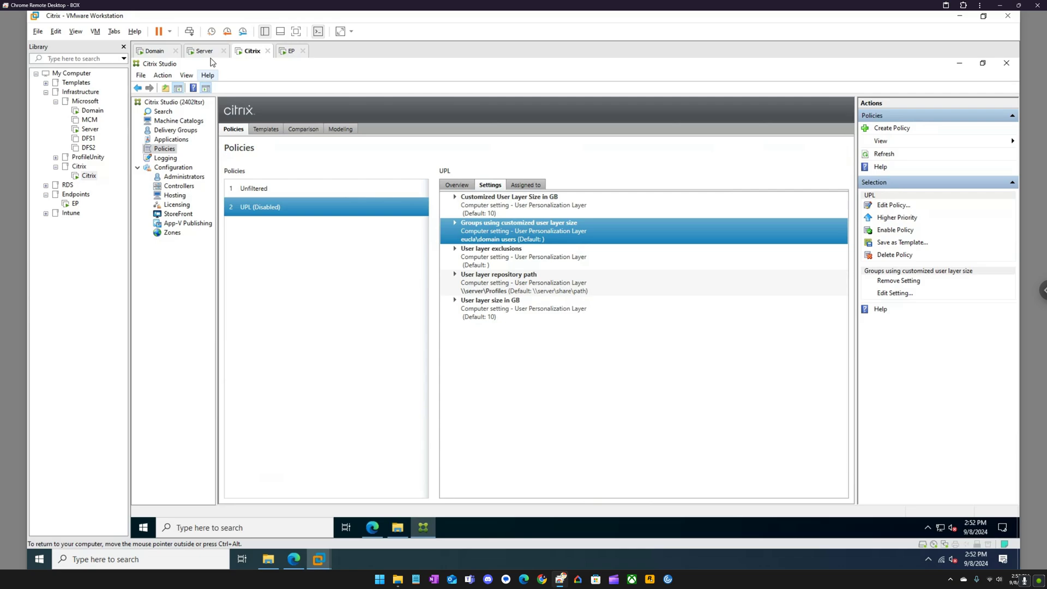
Check EP's restart progress, return to Citrix Studio on the Citrix virtual machine, and list the machines in the RemotePC catalog.
{"action": "left_click", "coordinate": [289, 50]}
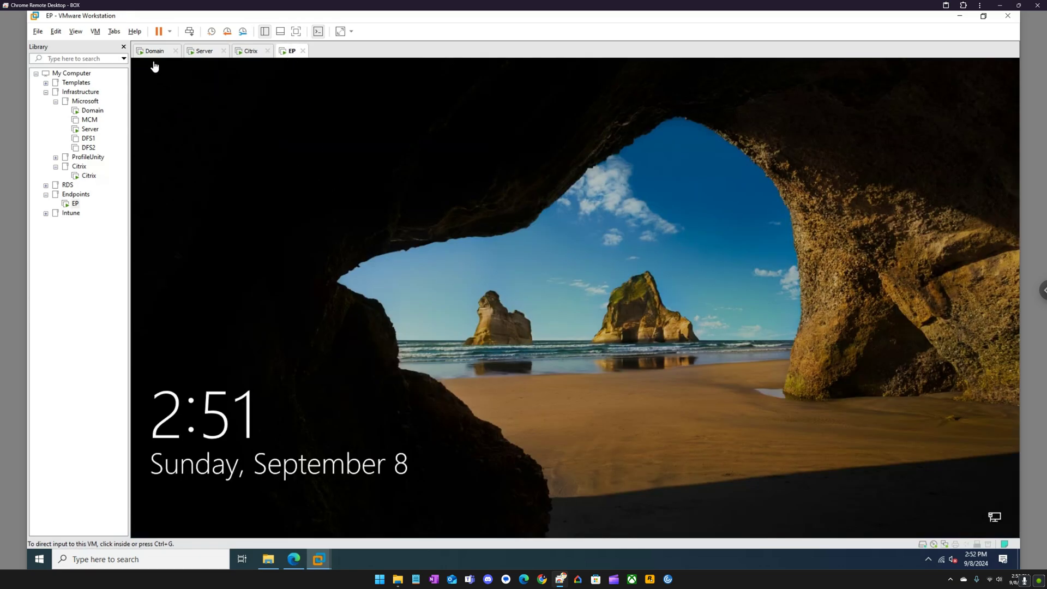
{"action": "left_click", "coordinate": [248, 53]}
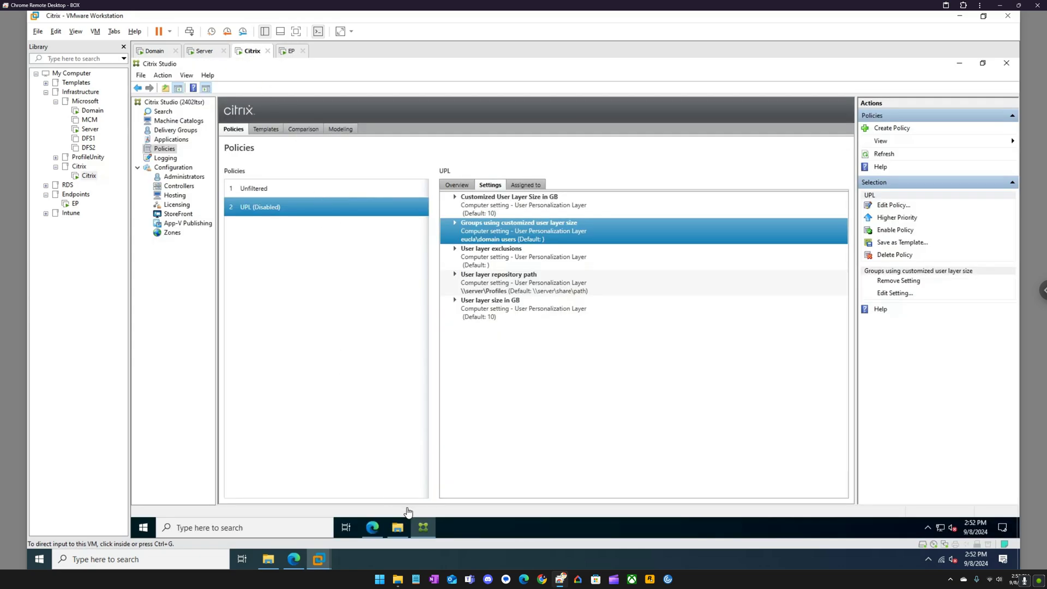
{"action": "left_click", "coordinate": [424, 529]}
{"action": "left_click", "coordinate": [185, 123]}
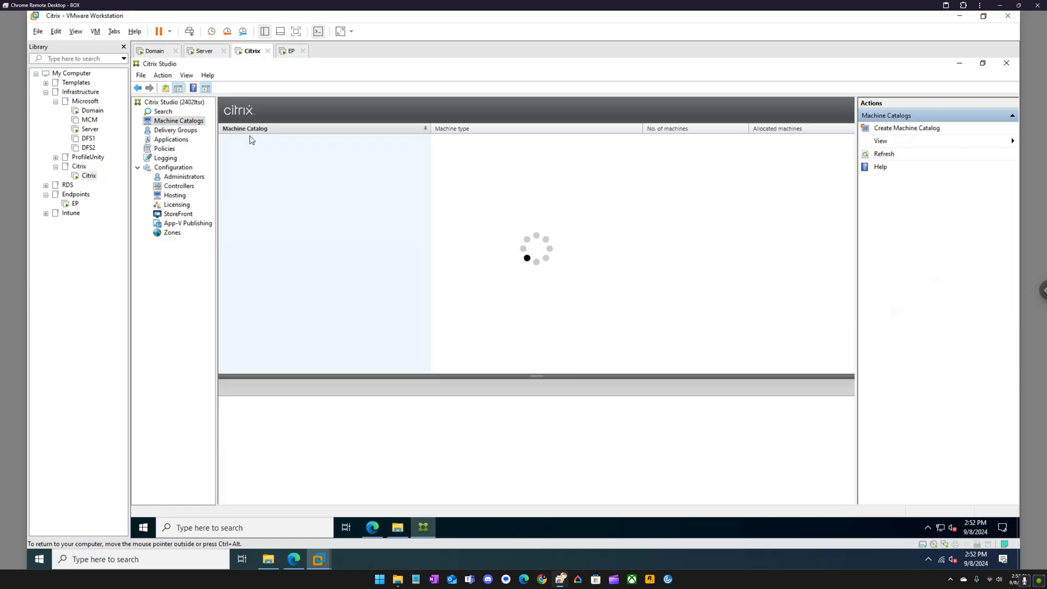
{"action": "double_click", "coordinate": [254, 141]}
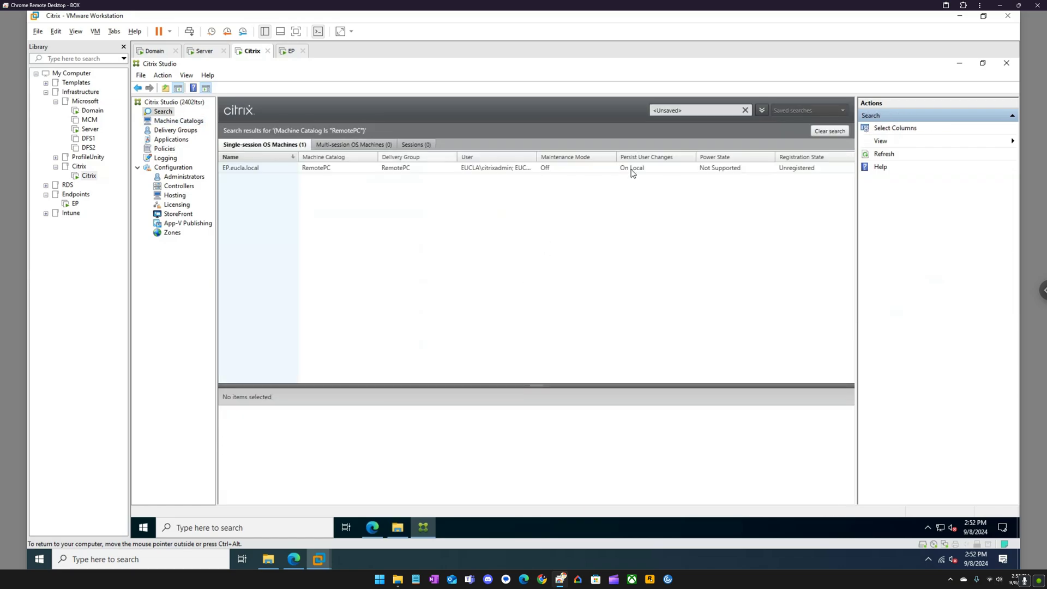
Refresh the RemotePC machine list repeatedly to check EP.eucla.local's registration state.
{"action": "left_click", "coordinate": [886, 155]}
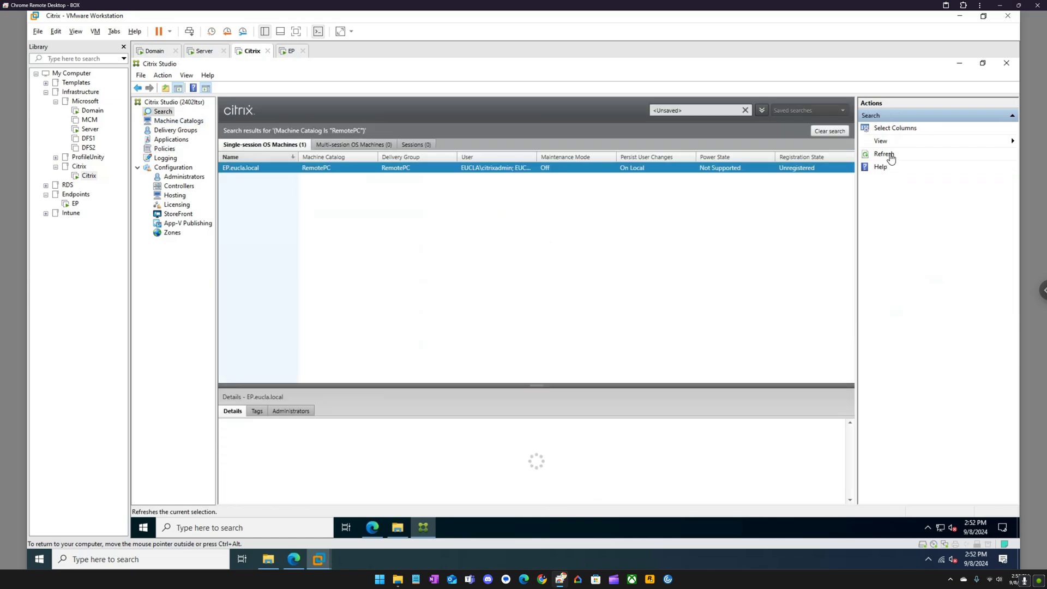
{"action": "left_click", "coordinate": [890, 158]}
{"action": "left_click", "coordinate": [891, 158]}
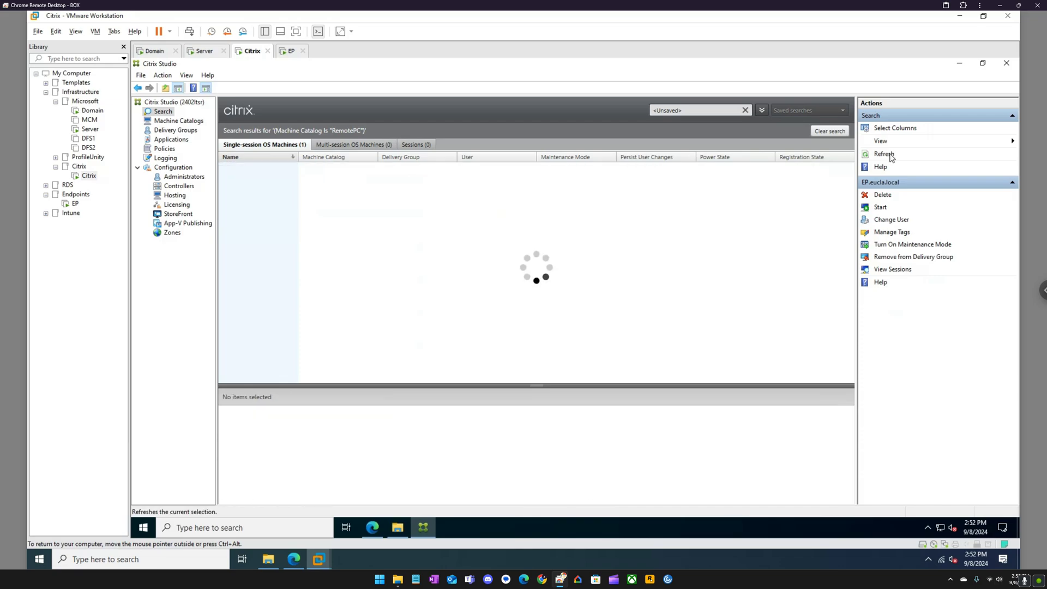
{"action": "left_click", "coordinate": [890, 158]}
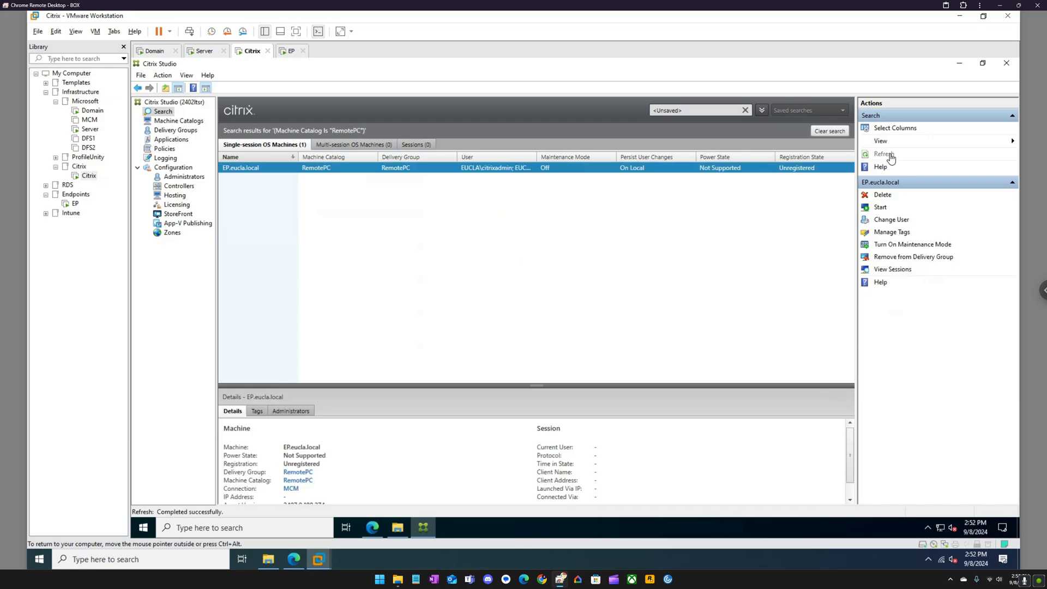
{"action": "left_click", "coordinate": [890, 158]}
{"action": "left_click", "coordinate": [890, 158]}
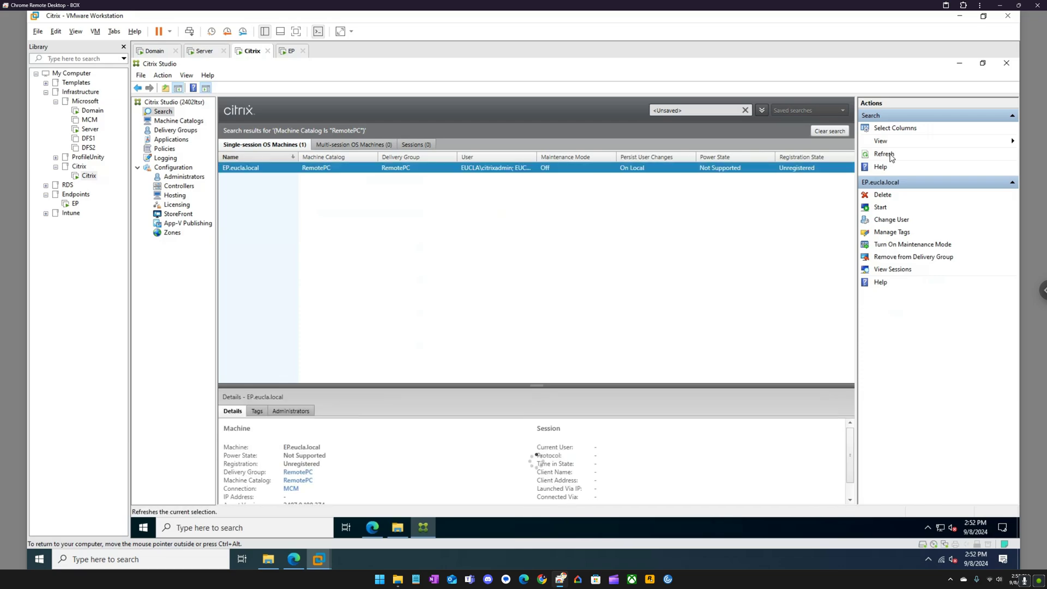
{"action": "left_click", "coordinate": [891, 158]}
{"action": "left_click", "coordinate": [890, 159]}
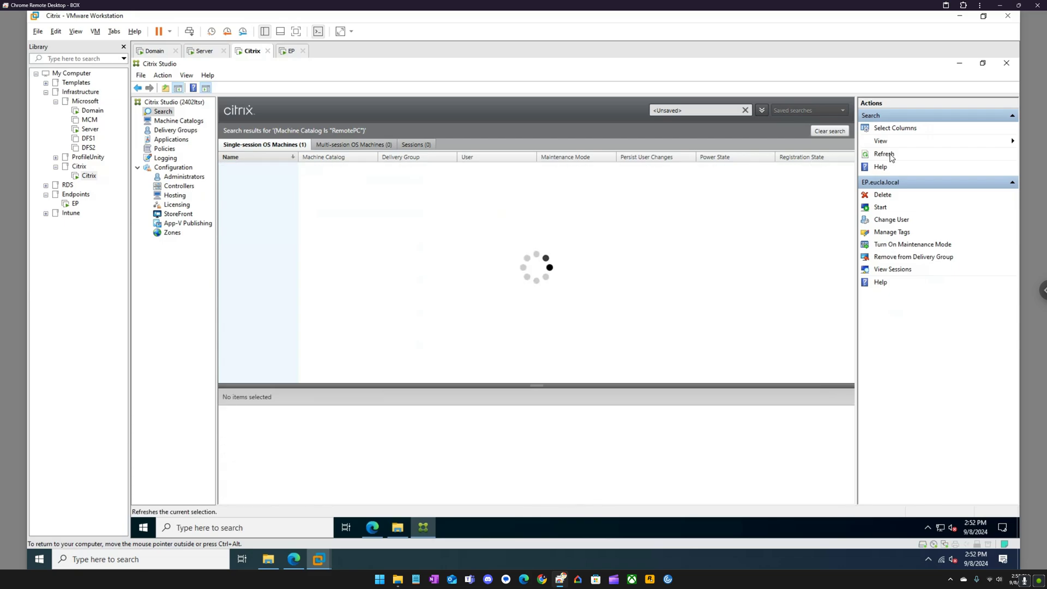
{"action": "left_click", "coordinate": [891, 158]}
{"action": "left_click", "coordinate": [890, 158]}
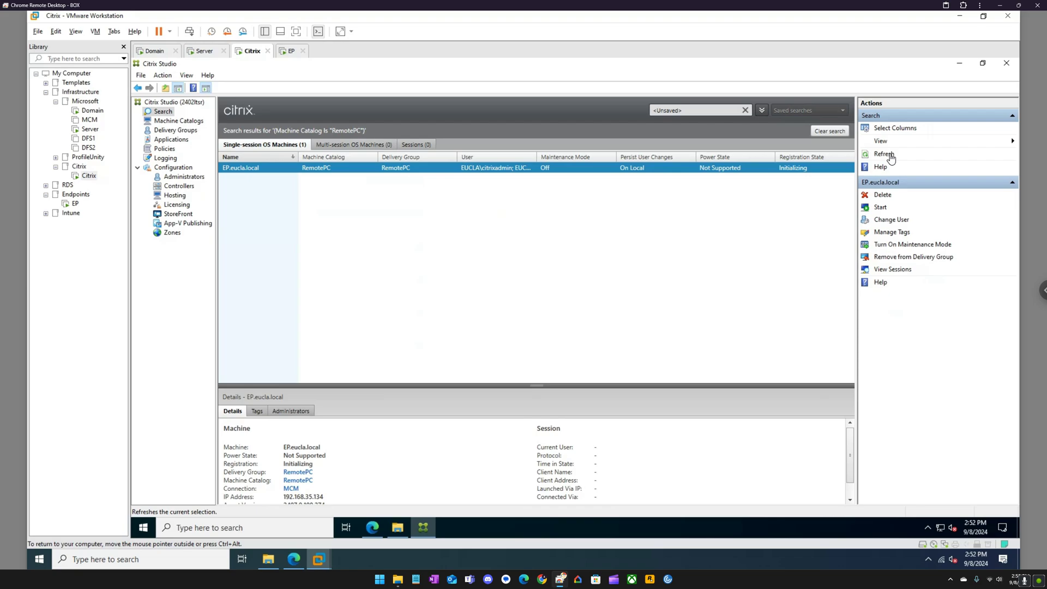
{"action": "left_click", "coordinate": [891, 158]}
{"action": "left_click", "coordinate": [891, 158]}
Switch to Citrix Workspace in Edge on the host, launch the RemotePC desktop from its details, and bring its session window forward.
{"action": "left_click", "coordinate": [294, 558]}
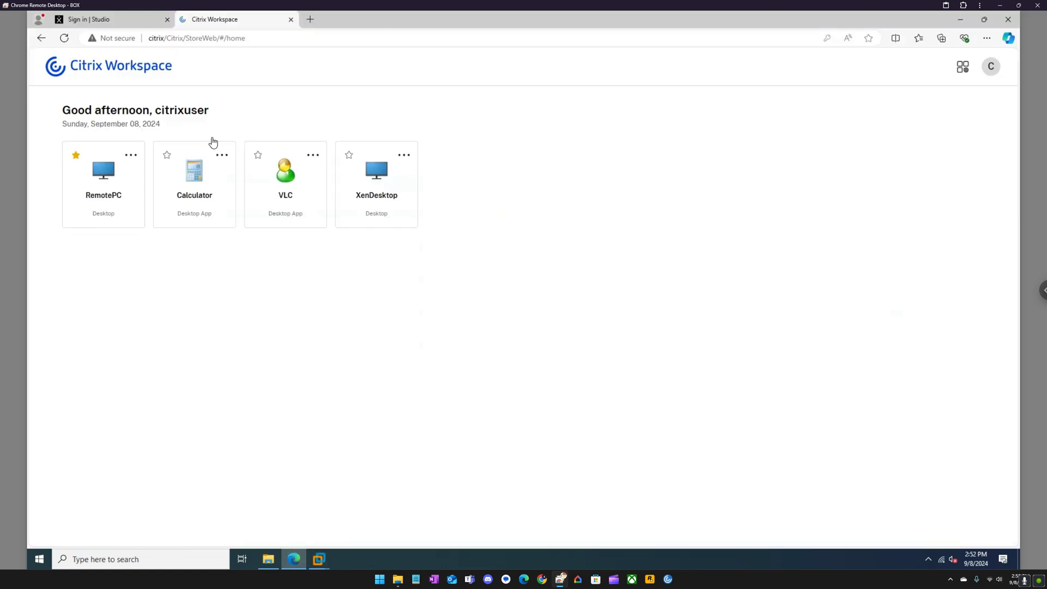
{"action": "left_click", "coordinate": [131, 155]}
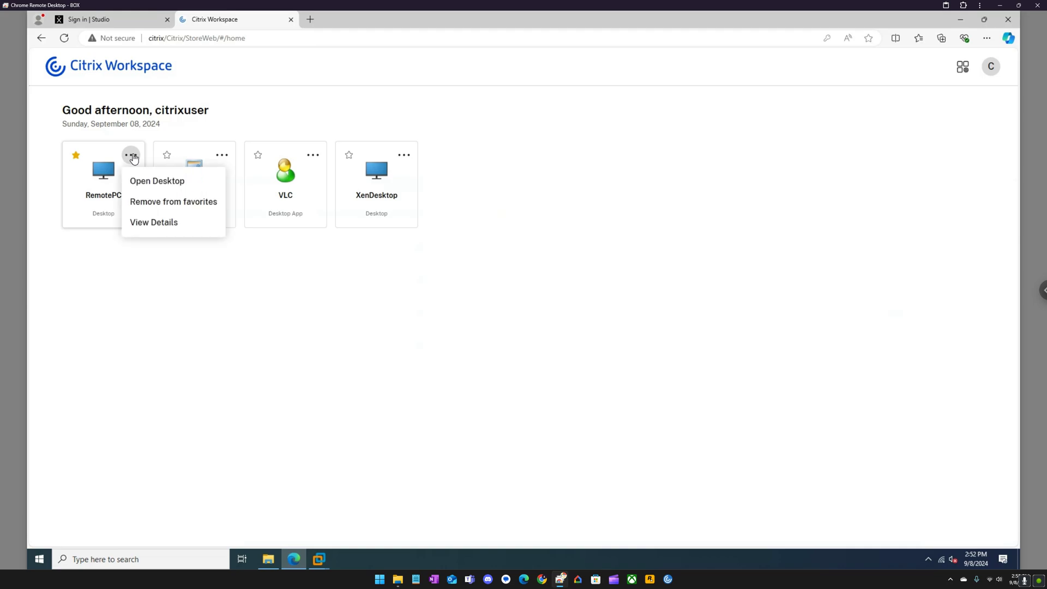
{"action": "left_click", "coordinate": [182, 222]}
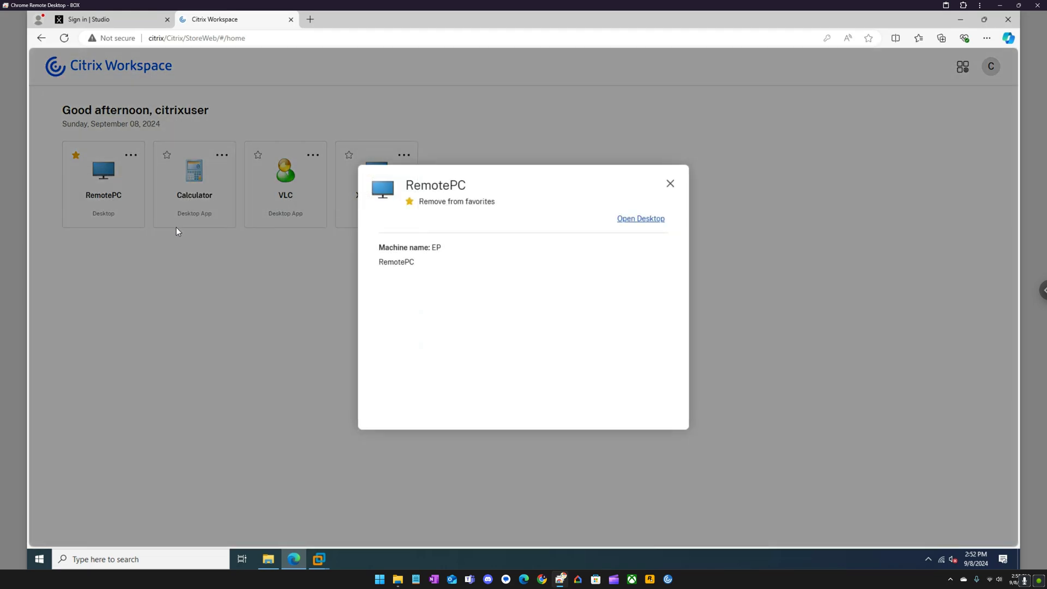
{"action": "left_click", "coordinate": [657, 219]}
{"action": "left_click", "coordinate": [670, 184]}
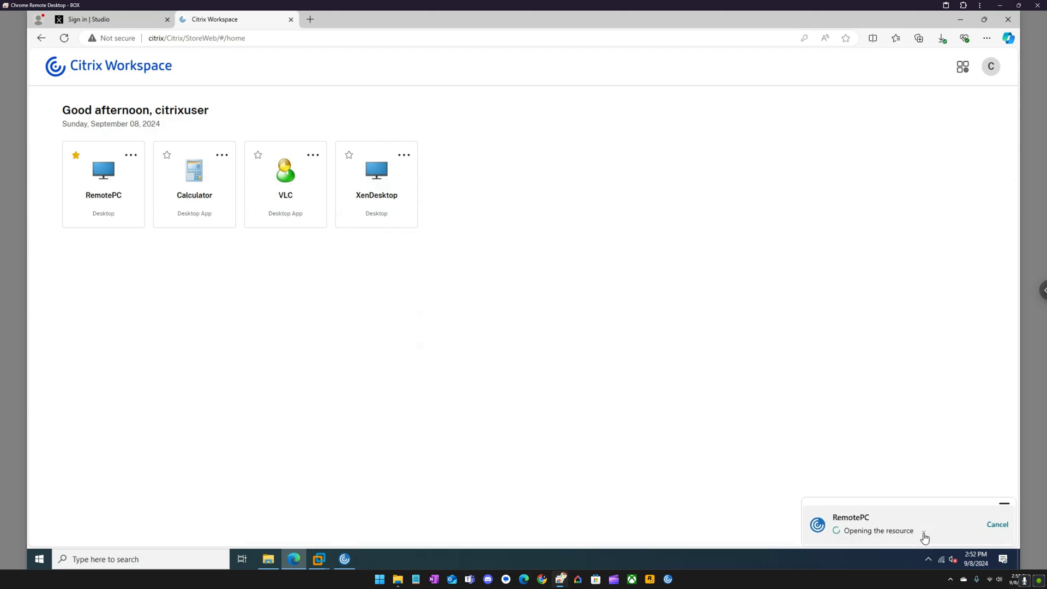
{"action": "left_click", "coordinate": [923, 535]}
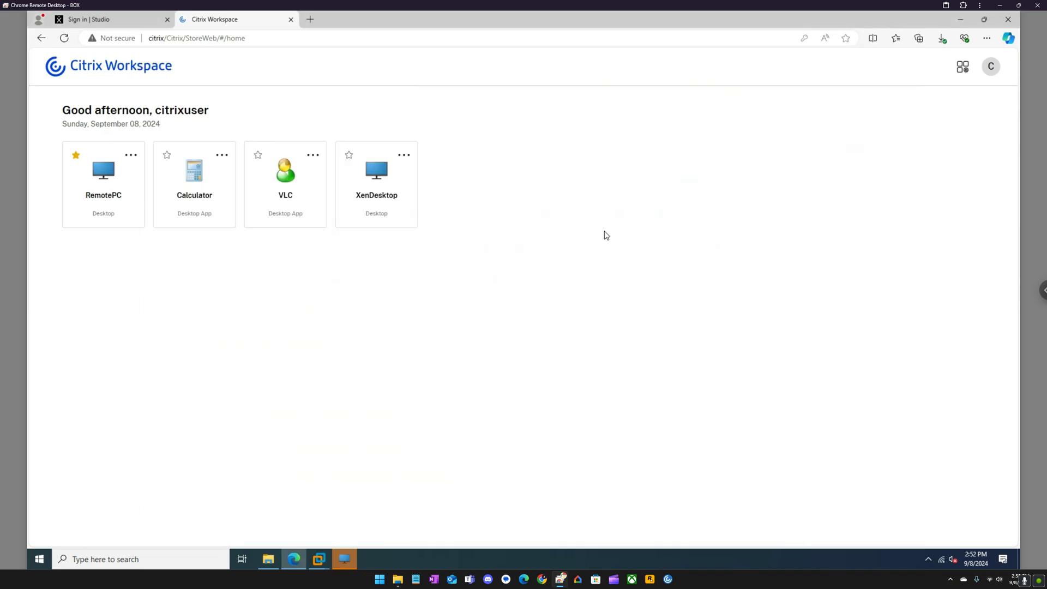
{"action": "left_click", "coordinate": [345, 557]}
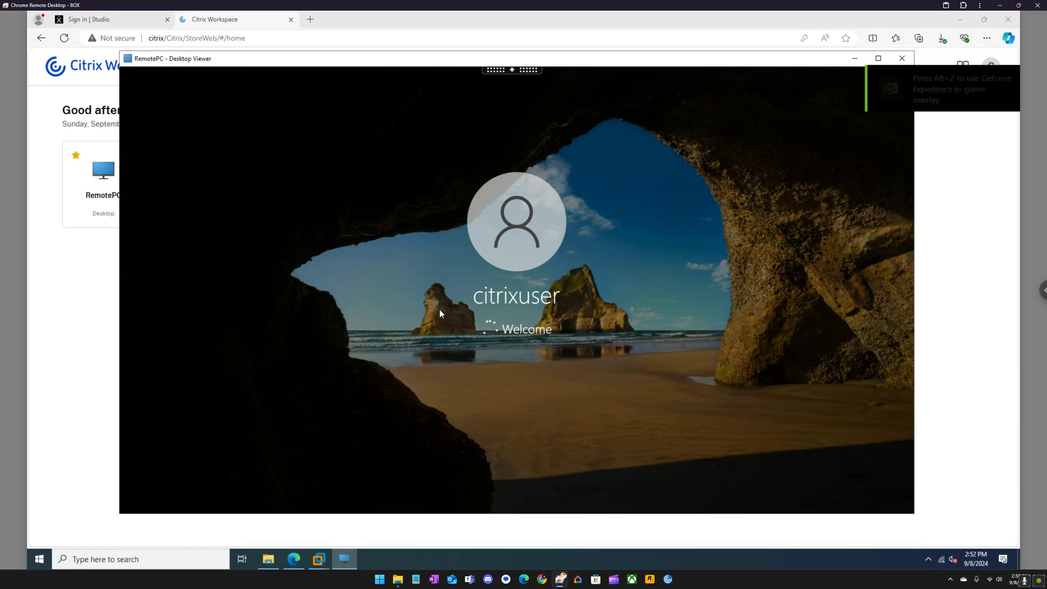
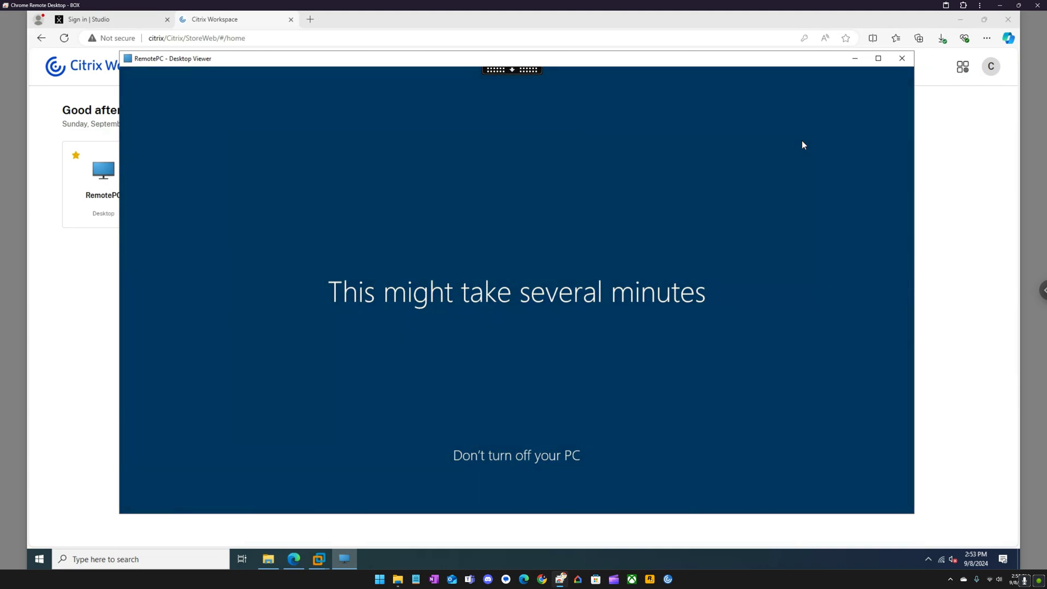
Return to Web Studio on the Citrix virtual machine and review the VLC package's applications, delivery groups, and details.
{"action": "left_click", "coordinate": [319, 559]}
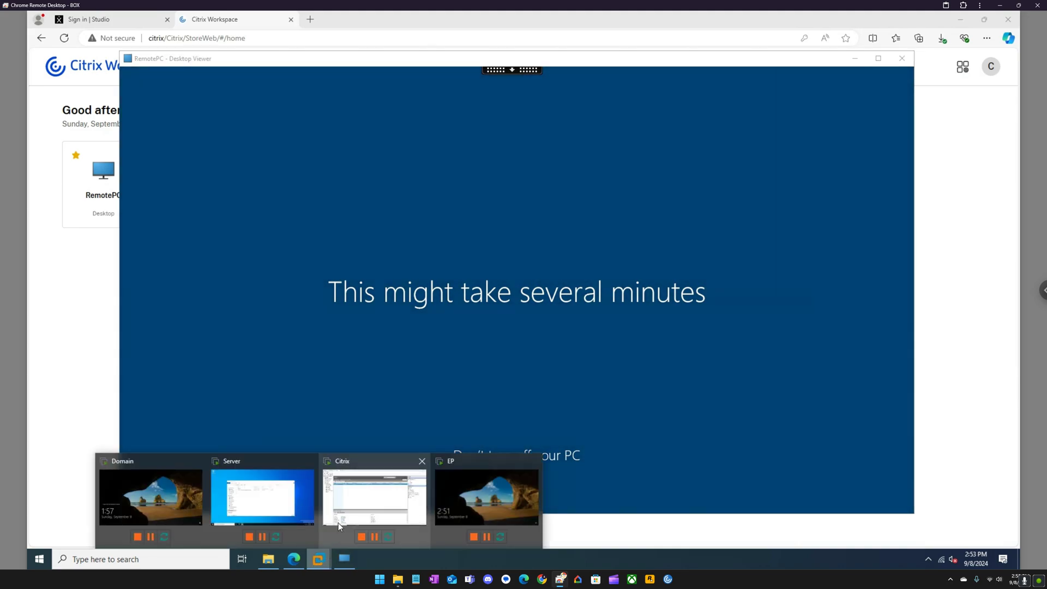
{"action": "left_click", "coordinate": [343, 508]}
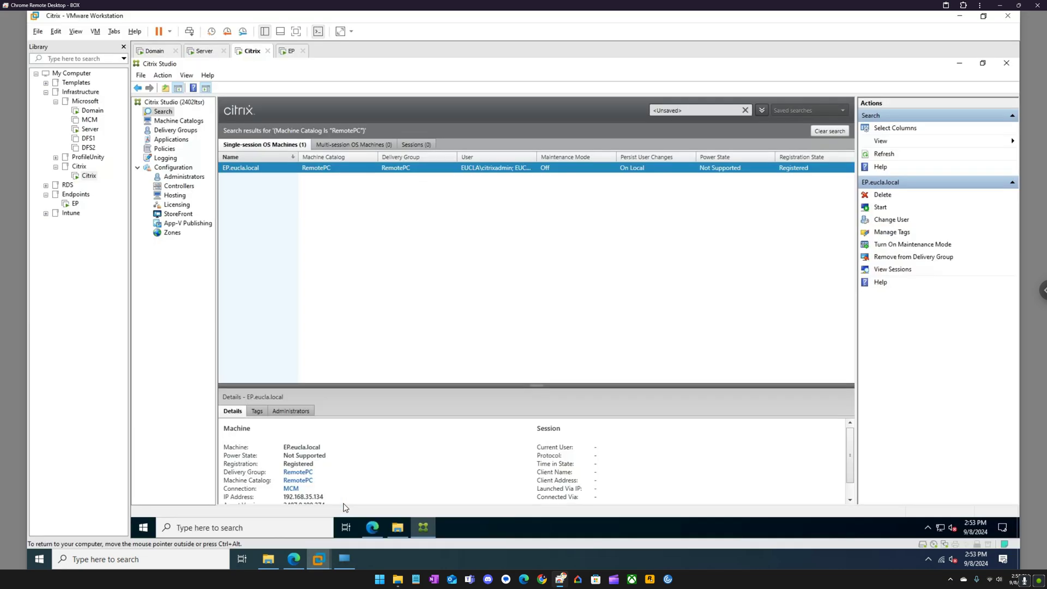
{"action": "left_click", "coordinate": [378, 528]}
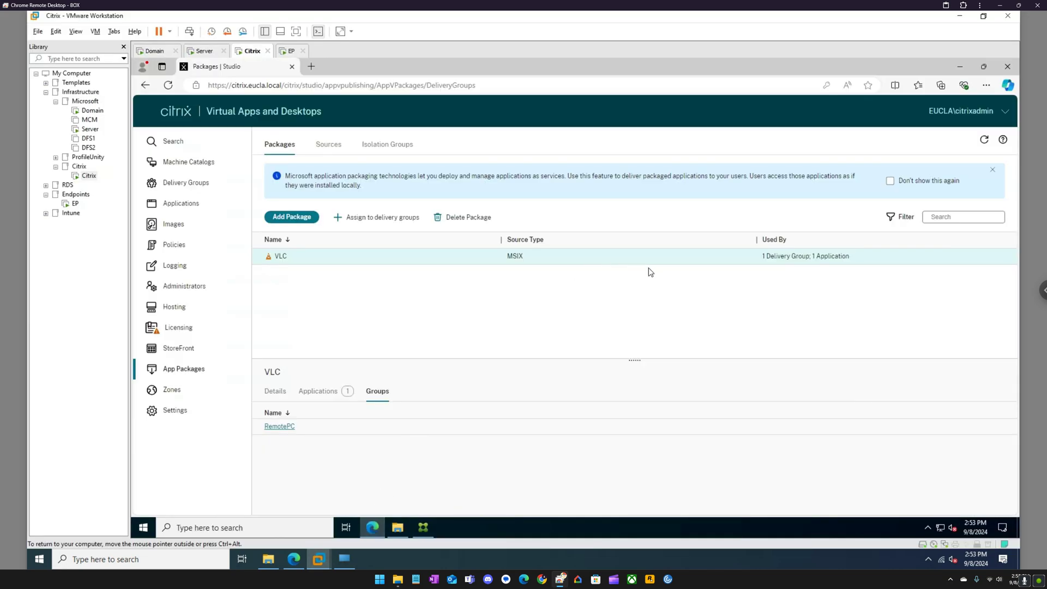
{"action": "left_click", "coordinate": [334, 393]}
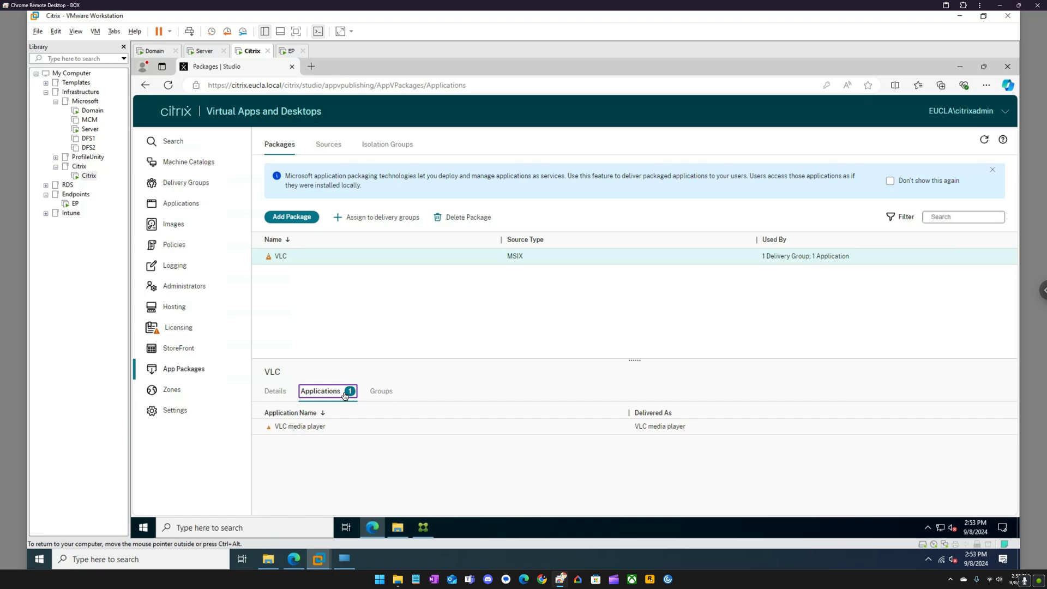
{"action": "left_click", "coordinate": [376, 394]}
{"action": "left_click", "coordinate": [310, 394]}
{"action": "left_click", "coordinate": [269, 397]}
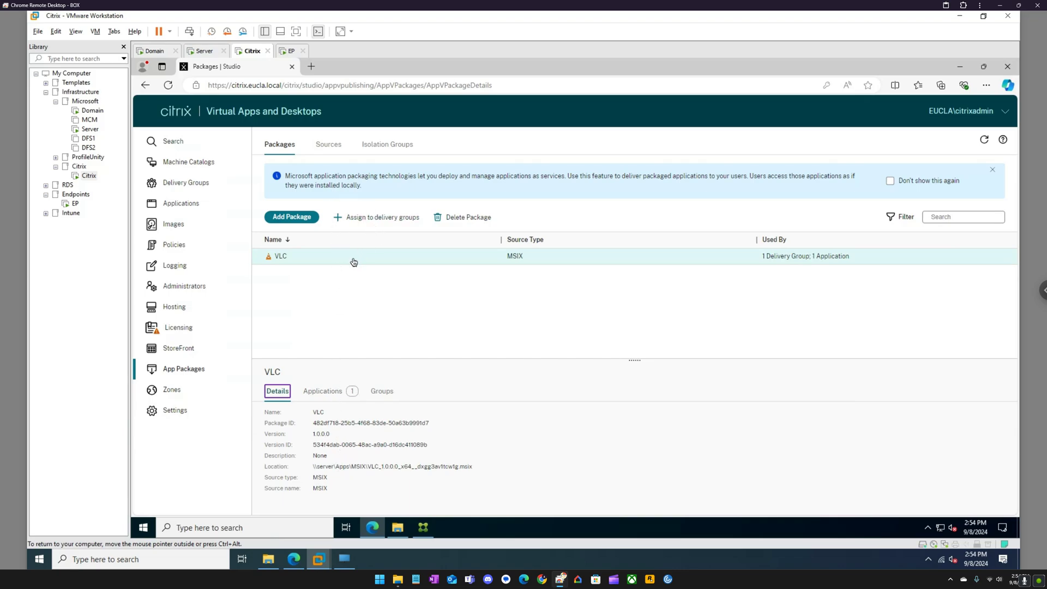
{"action": "left_click", "coordinate": [346, 332]}
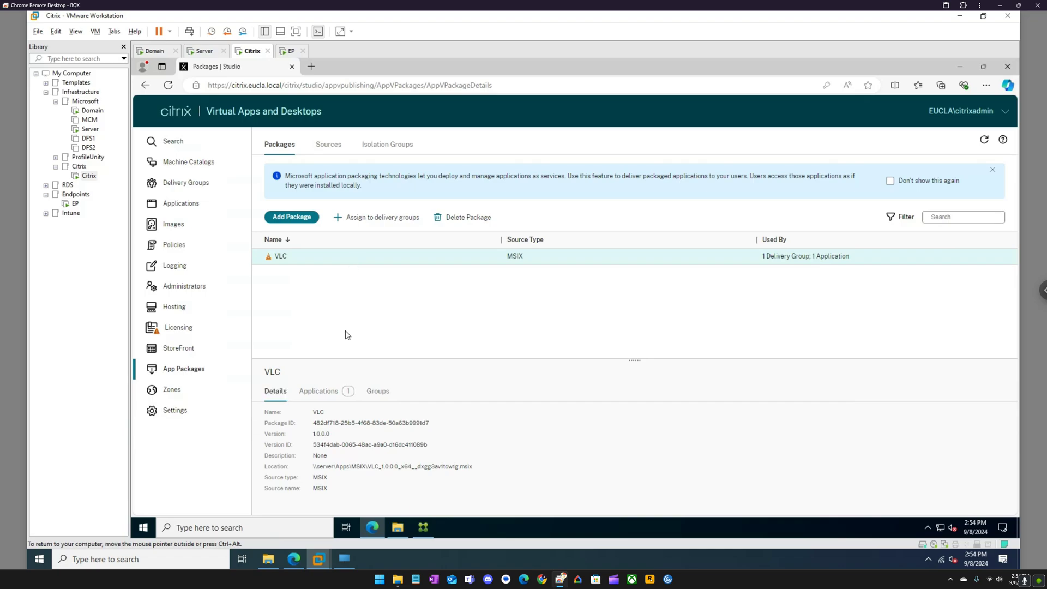
View the details of the Apps network share source in App Packages.
{"action": "left_click", "coordinate": [332, 144]}
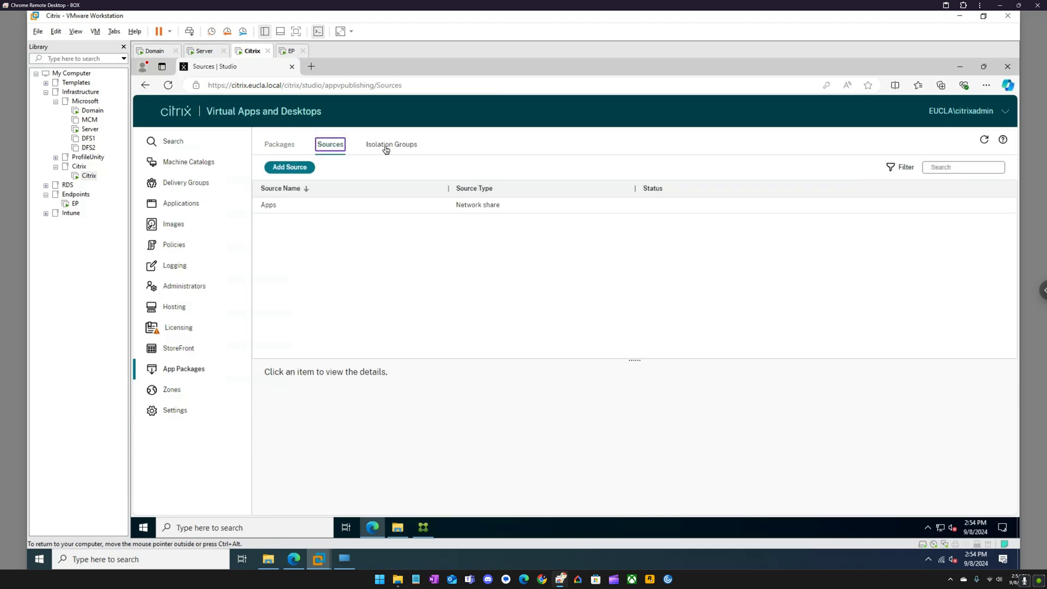
{"action": "left_click", "coordinate": [388, 206]}
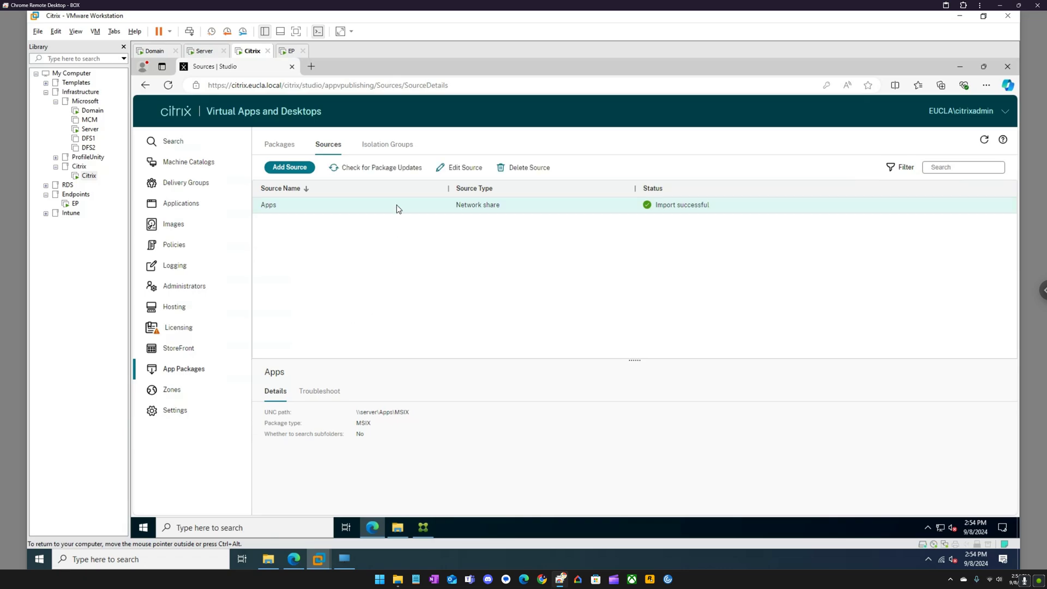
Review the Apps source's editable settings, close them without saving, and return to the package list.
{"action": "left_click", "coordinate": [461, 168]}
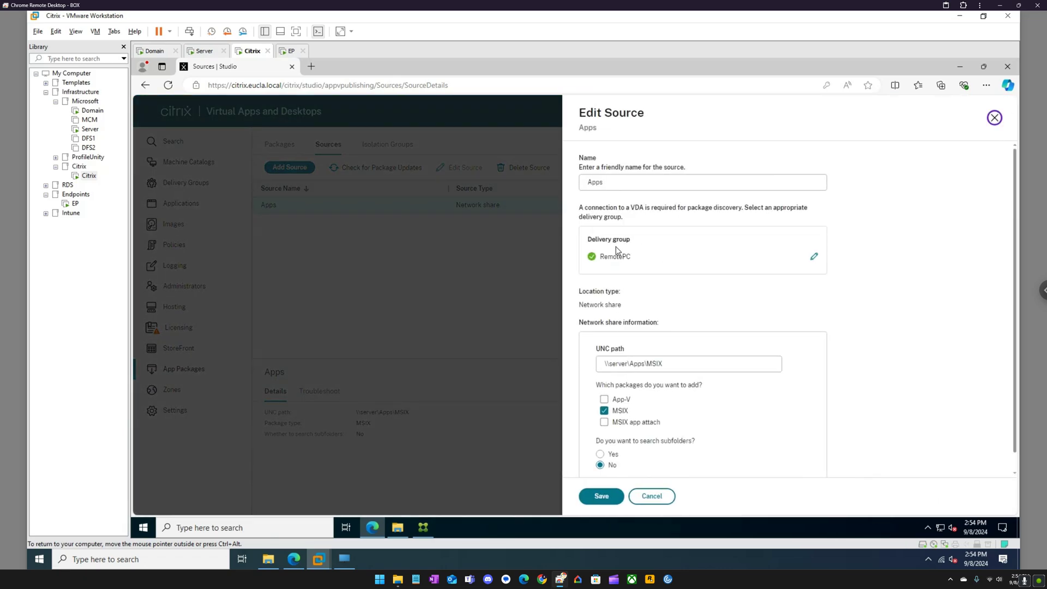
{"action": "left_click", "coordinate": [994, 118]}
{"action": "left_click", "coordinate": [280, 145]}
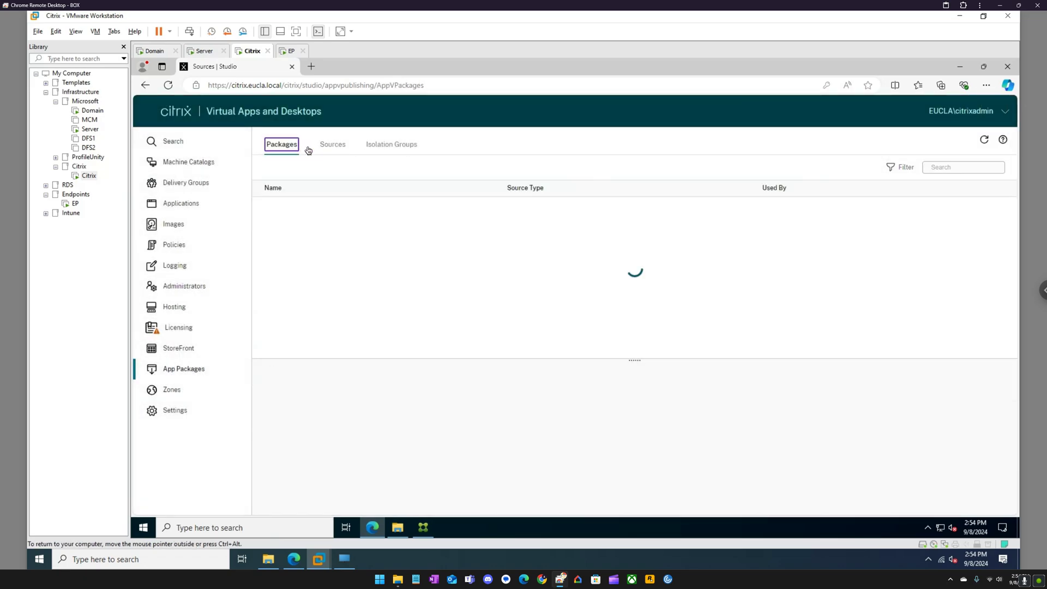
Inspect the form for adding an isolation group, close it without saving, and go back to the package list.
{"action": "left_click", "coordinate": [397, 145]}
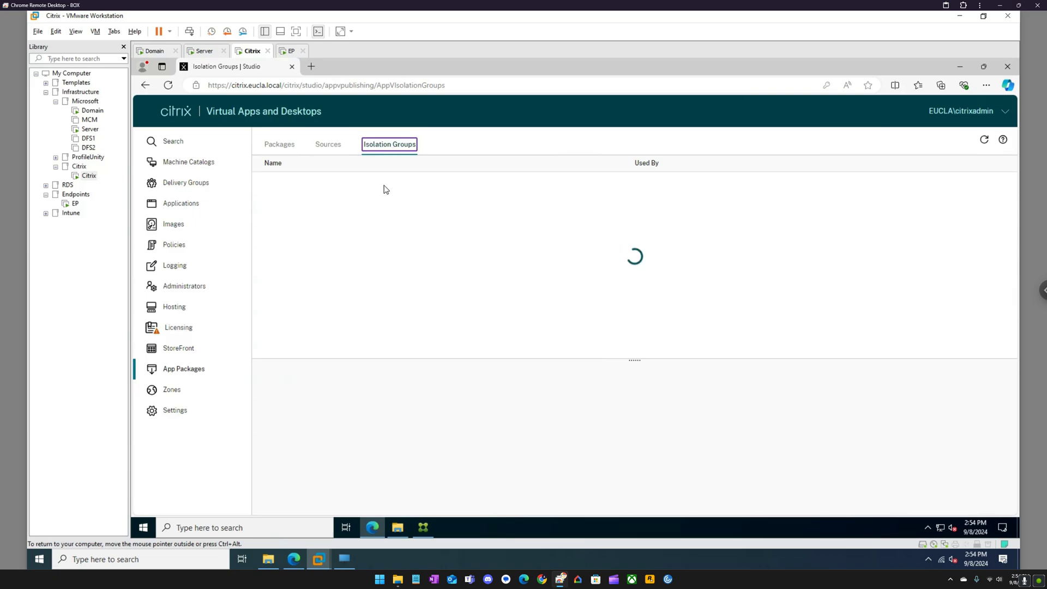
{"action": "left_click", "coordinate": [653, 280]}
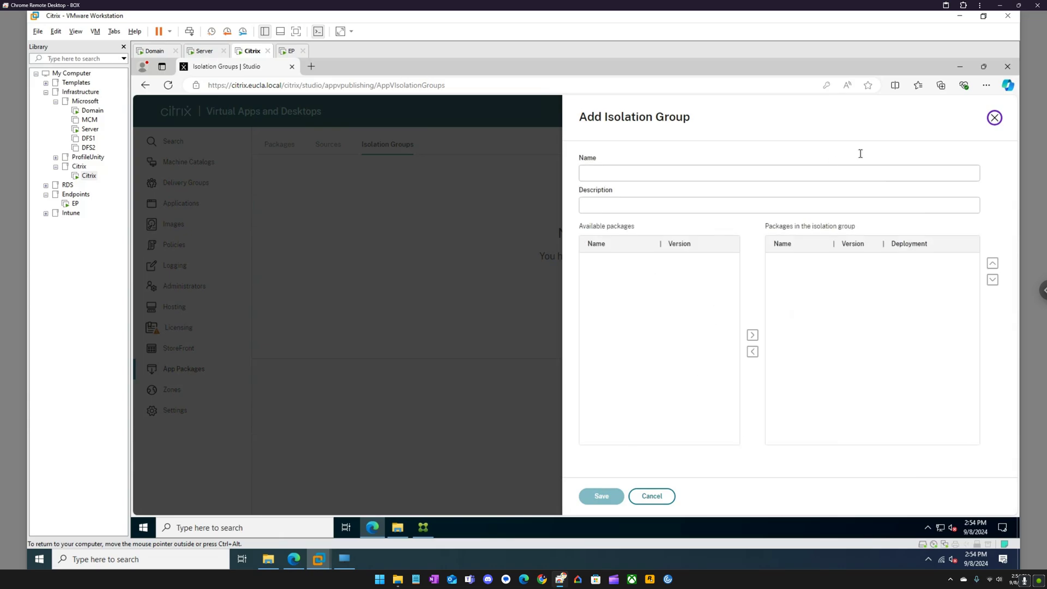
{"action": "left_click", "coordinate": [994, 118]}
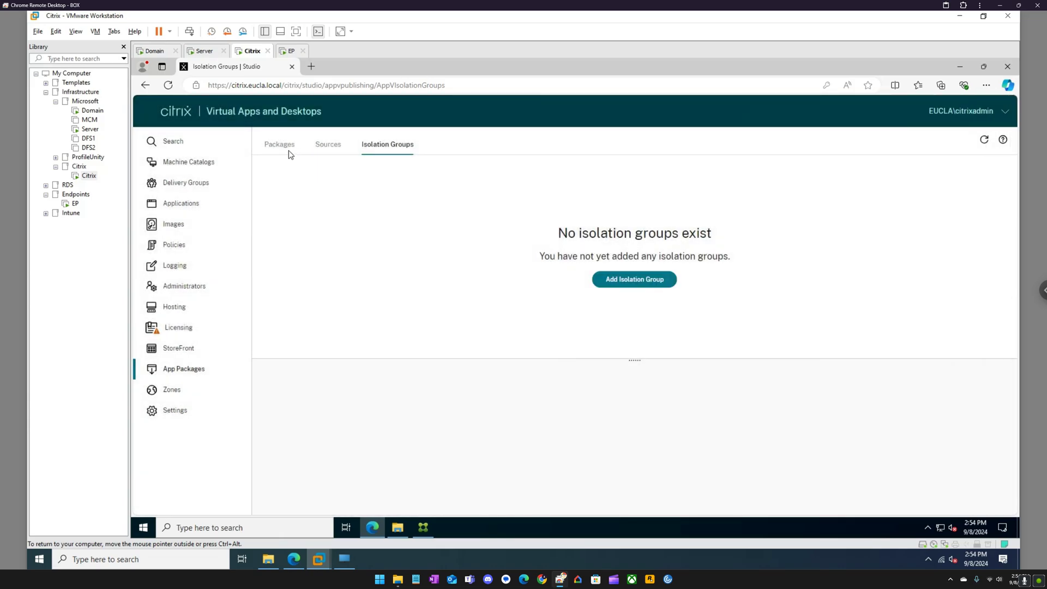
{"action": "left_click", "coordinate": [282, 144]}
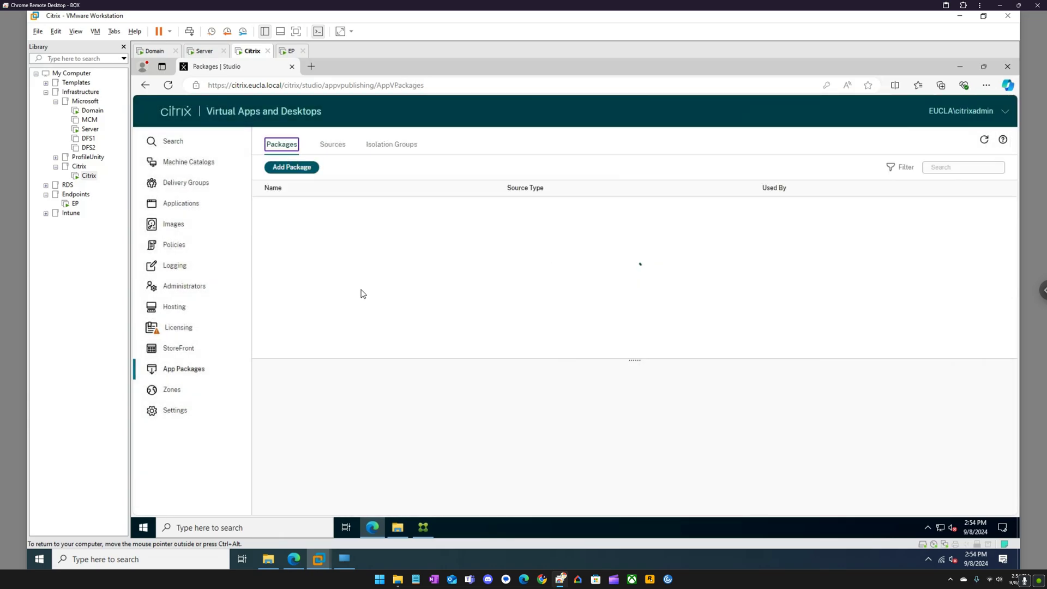
Switch to the RemotePC Desktop Viewer session and dismiss the Microsoft Edge welcome prompt.
{"action": "left_click", "coordinate": [351, 557]}
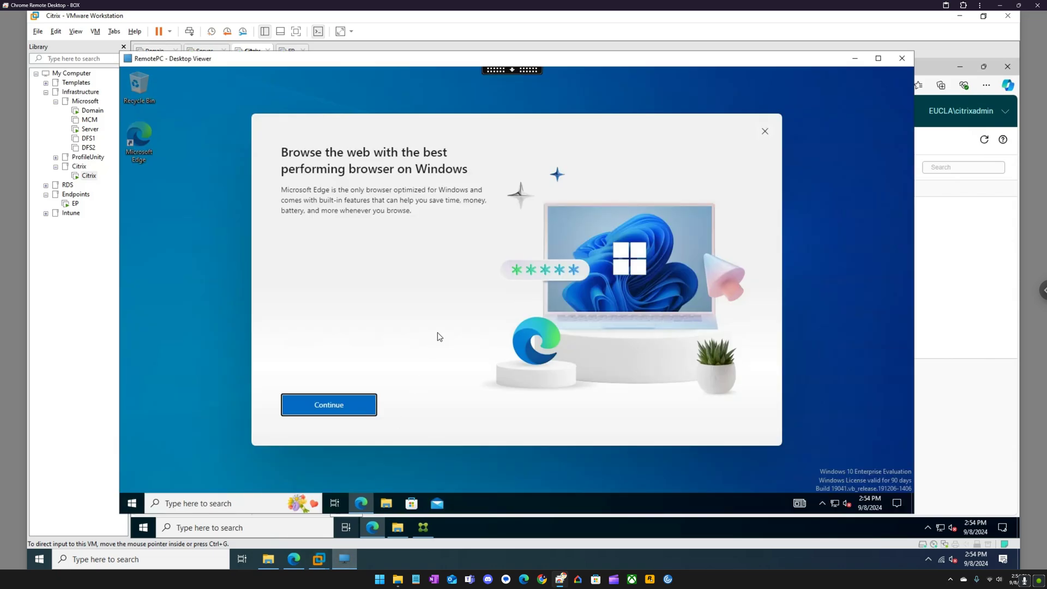
{"action": "left_click", "coordinate": [765, 132]}
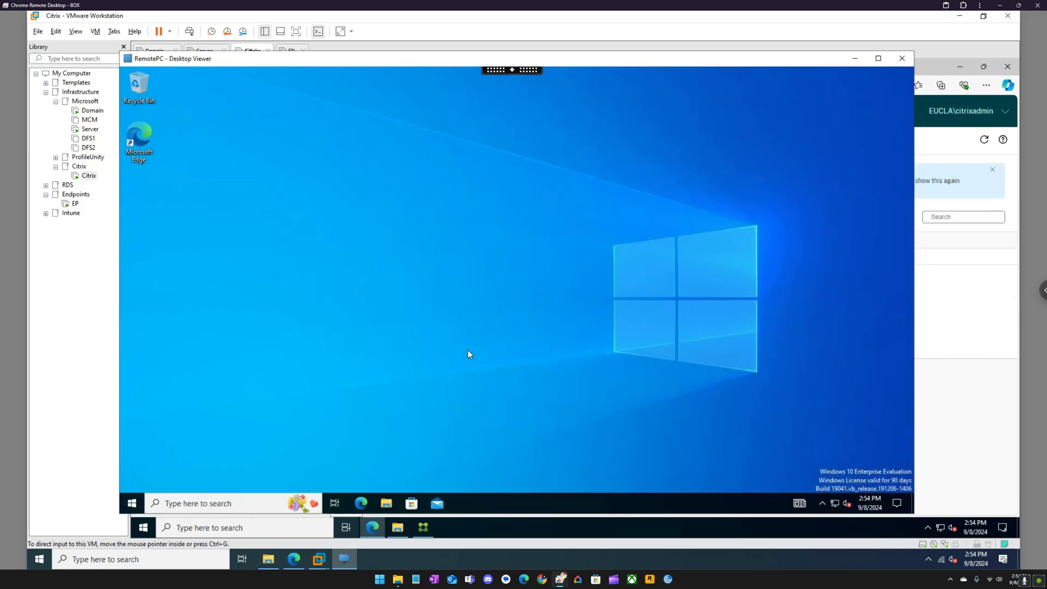
Look through the RemotePC session's app list for VLC and search Windows for "vlc".
{"action": "left_click", "coordinate": [134, 501]}
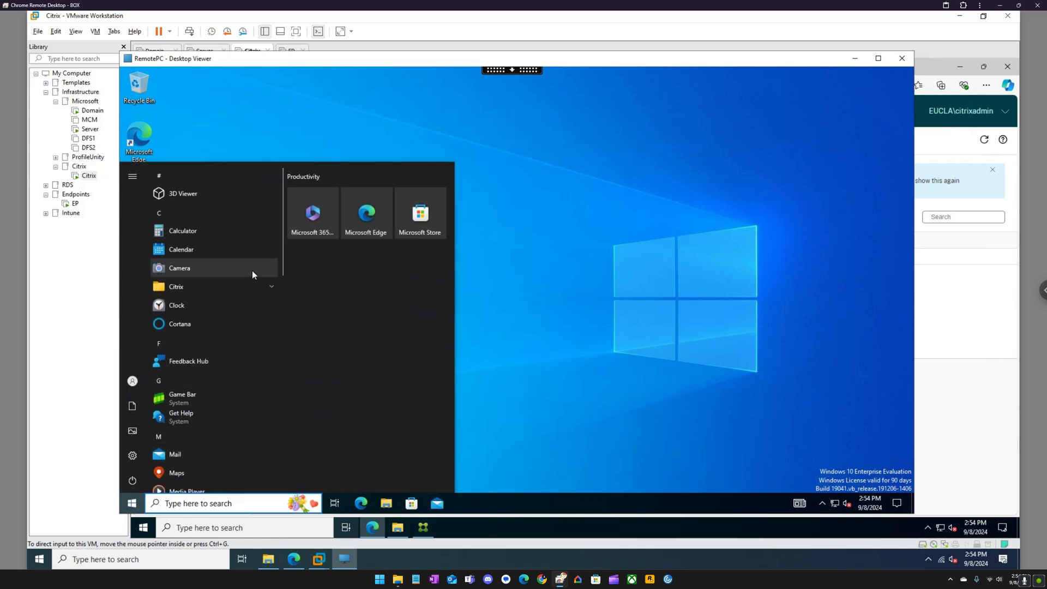
{"action": "scroll", "coordinate": [250, 304], "scroll_direction": "down", "scroll_amount": 5}
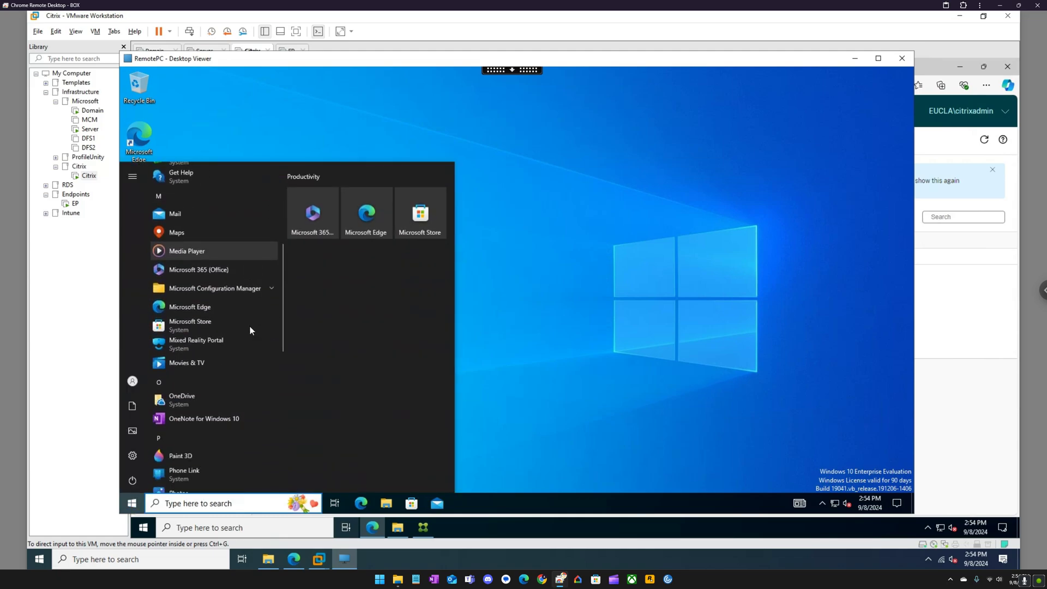
{"action": "scroll", "coordinate": [250, 327], "scroll_direction": "down", "scroll_amount": 6}
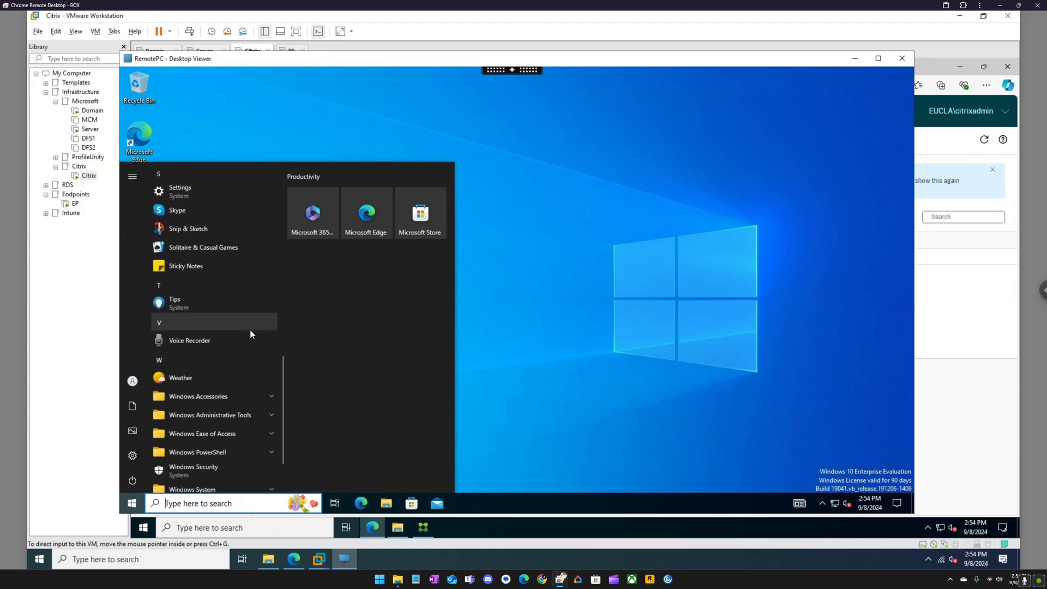
{"action": "scroll", "coordinate": [249, 330], "scroll_direction": "down", "scroll_amount": 2}
{"action": "scroll", "coordinate": [253, 332], "scroll_direction": "up", "scroll_amount": 4}
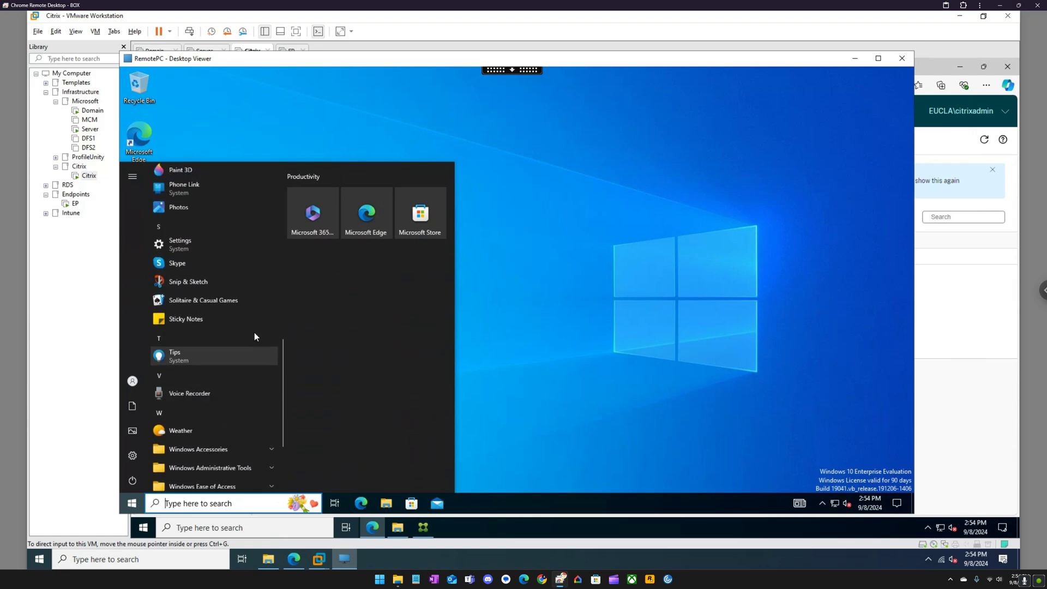
{"action": "scroll", "coordinate": [254, 337], "scroll_direction": "up", "scroll_amount": 3}
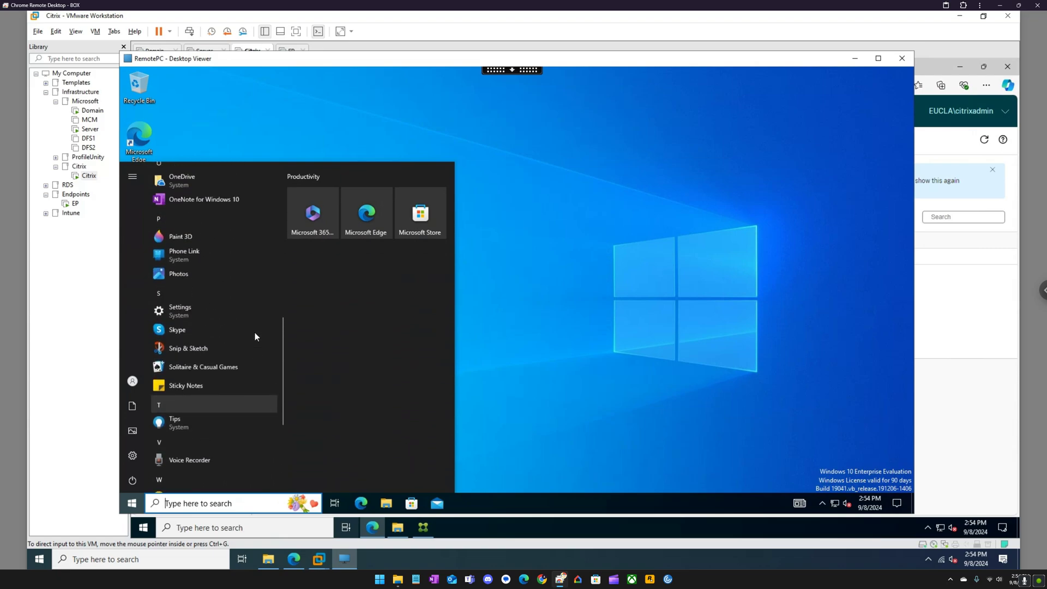
{"action": "left_click", "coordinate": [236, 502]}
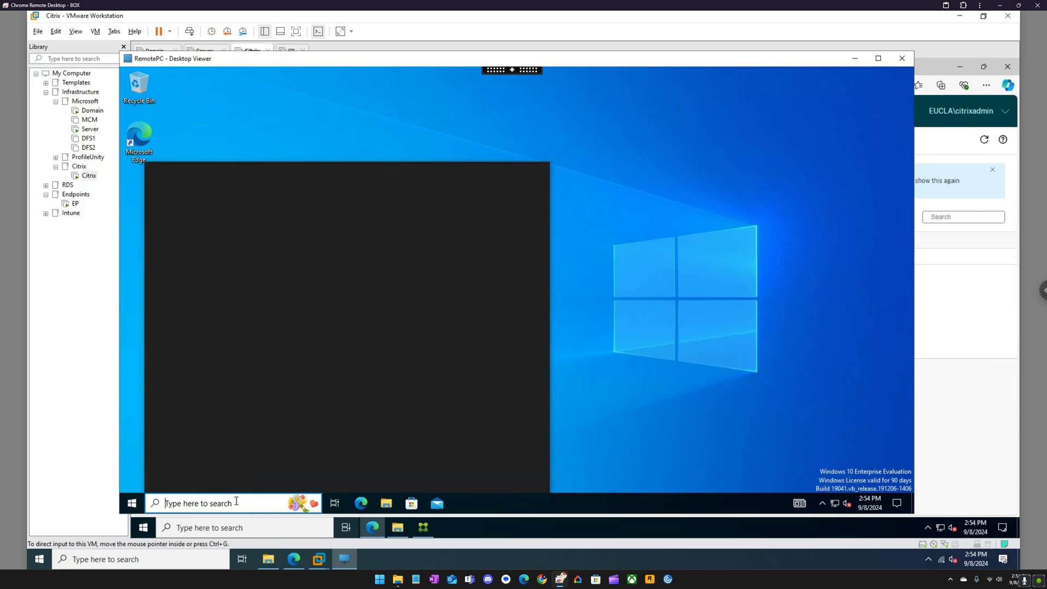
{"action": "type", "text": "vlc"}
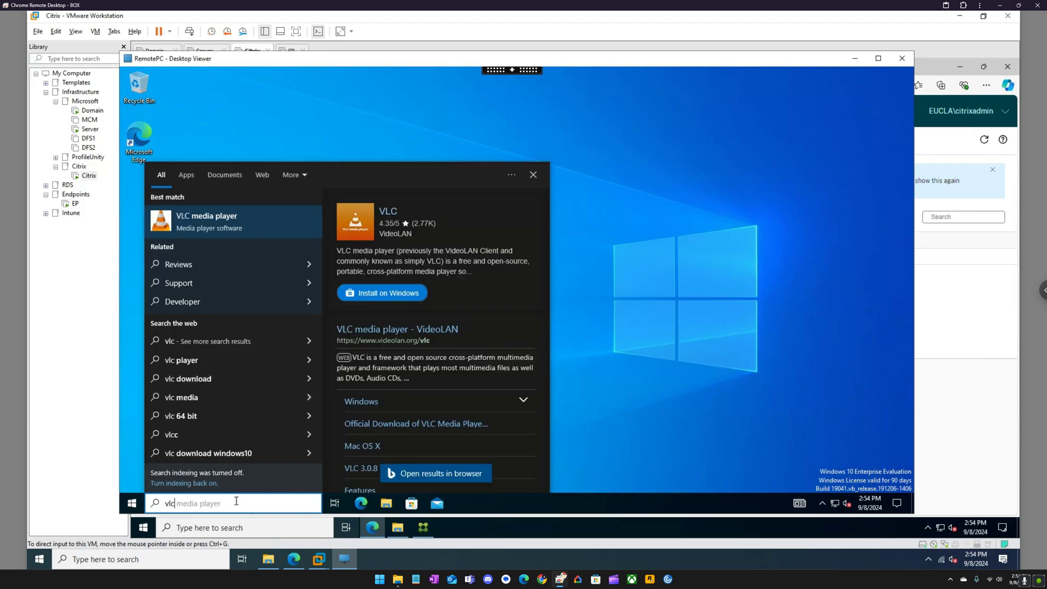
{"action": "left_click", "coordinate": [806, 459]}
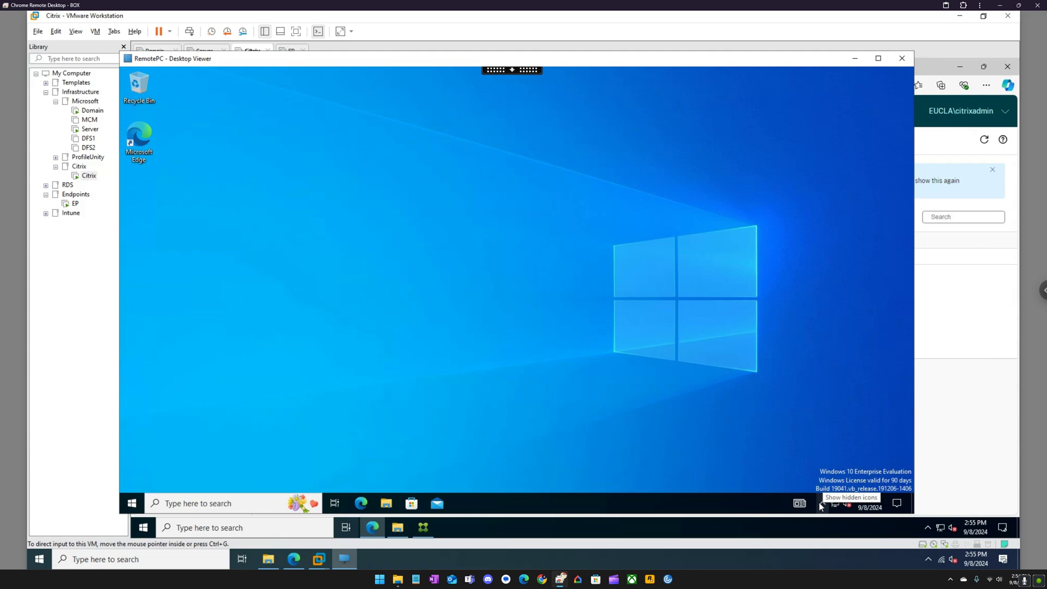
Turn off News and interests on the RemotePC session's taskbar and recheck the setting.
{"action": "right_click", "coordinate": [802, 509]}
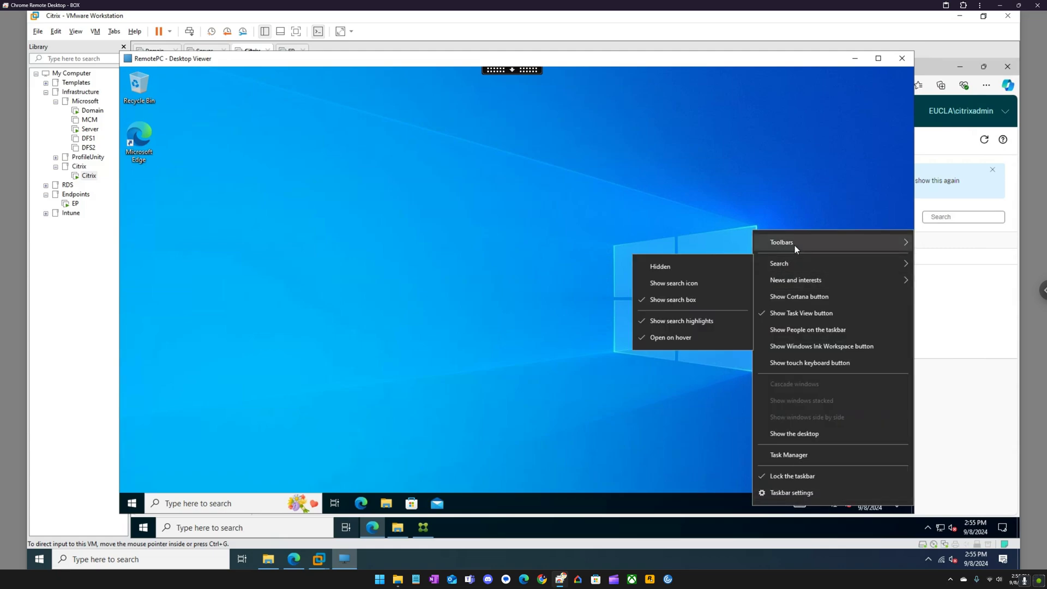
{"action": "mouse_move", "coordinate": [790, 280]}
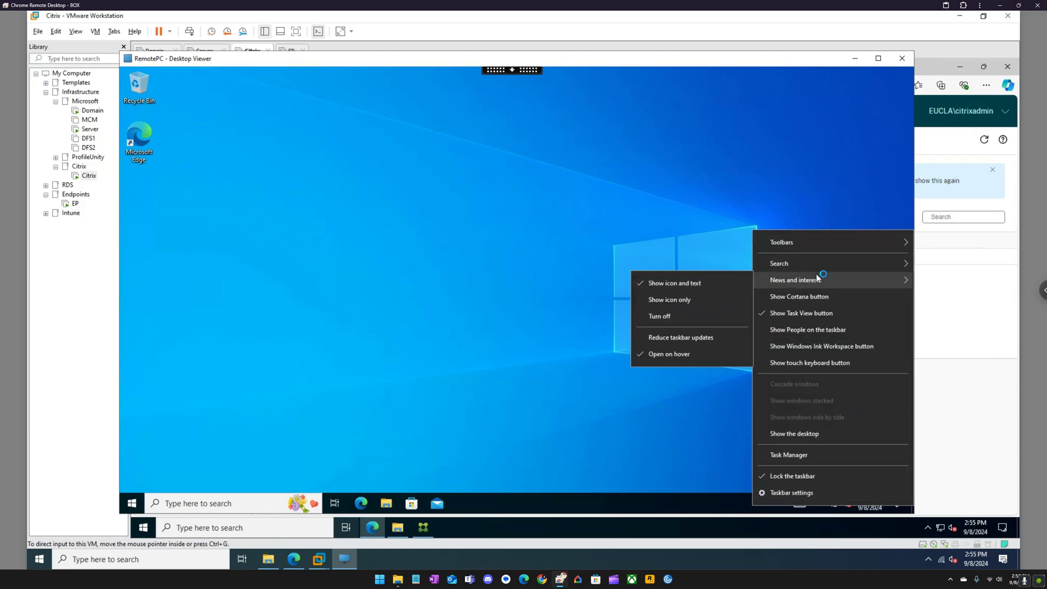
{"action": "left_click", "coordinate": [675, 316]}
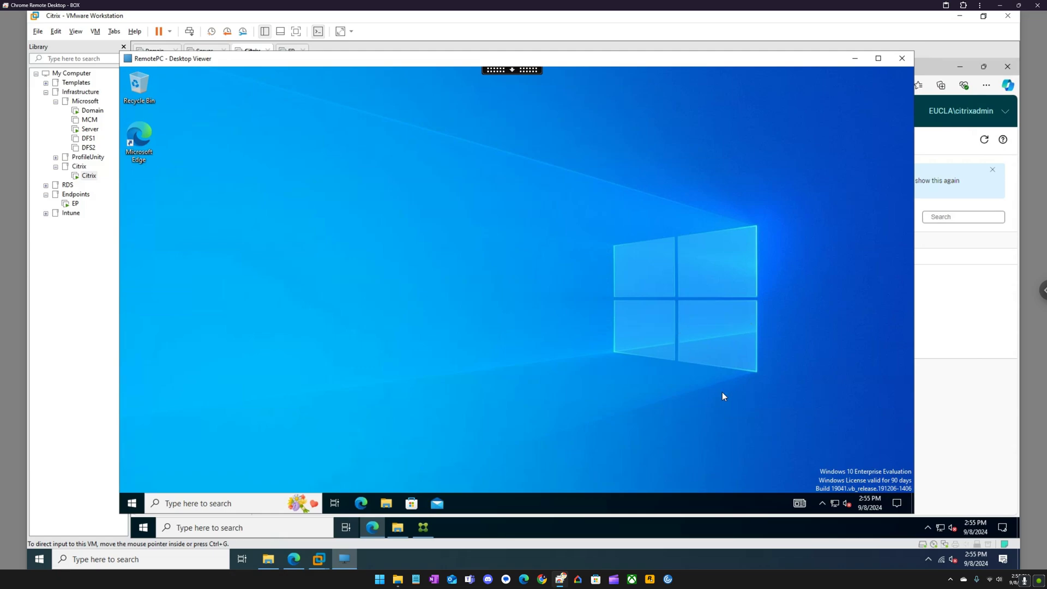
{"action": "right_click", "coordinate": [802, 504]}
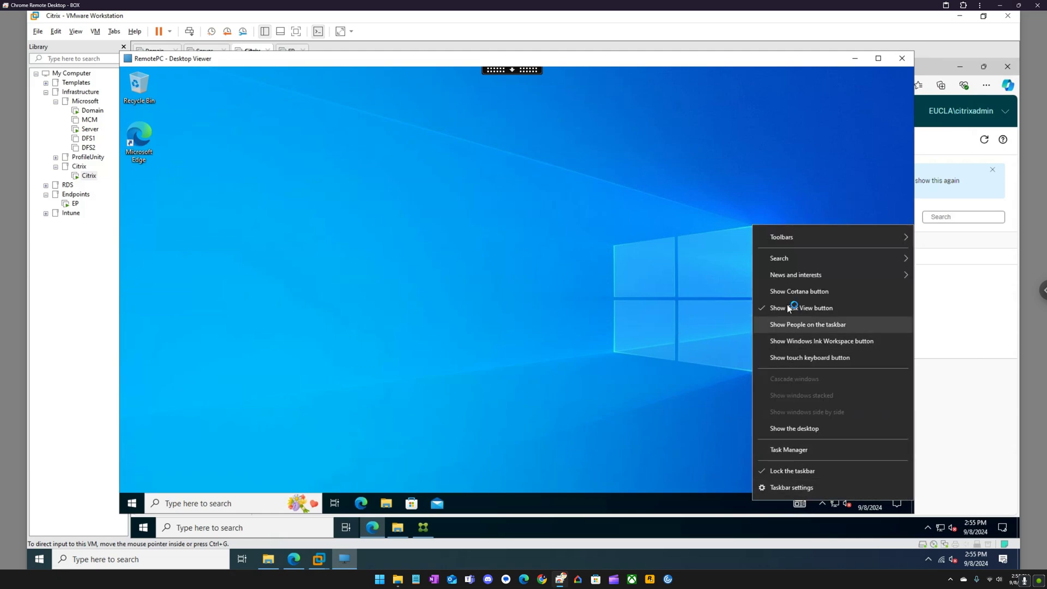
{"action": "mouse_move", "coordinate": [796, 279]}
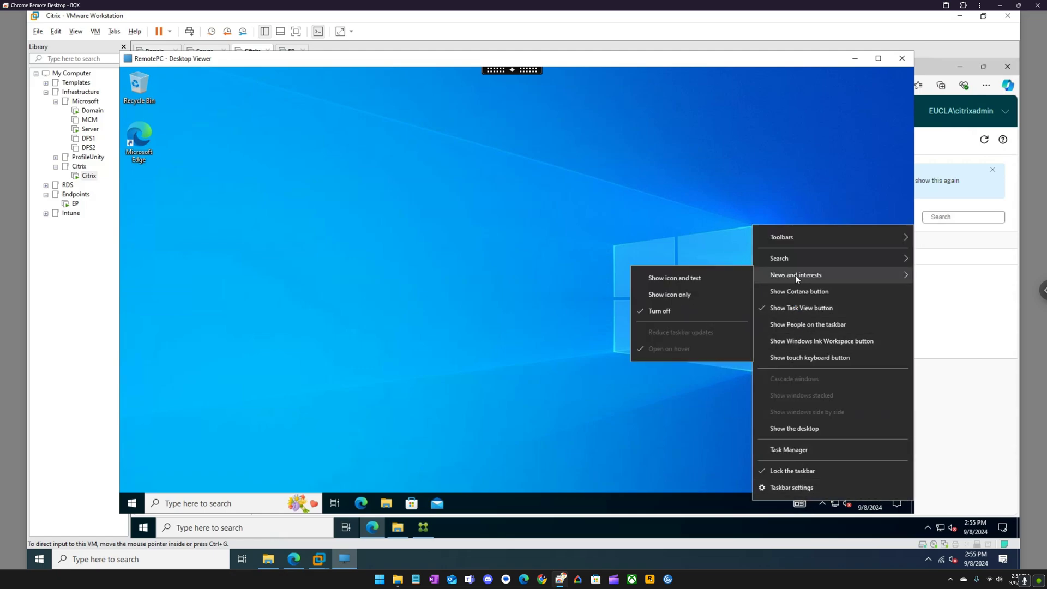
{"action": "mouse_move", "coordinate": [792, 258]}
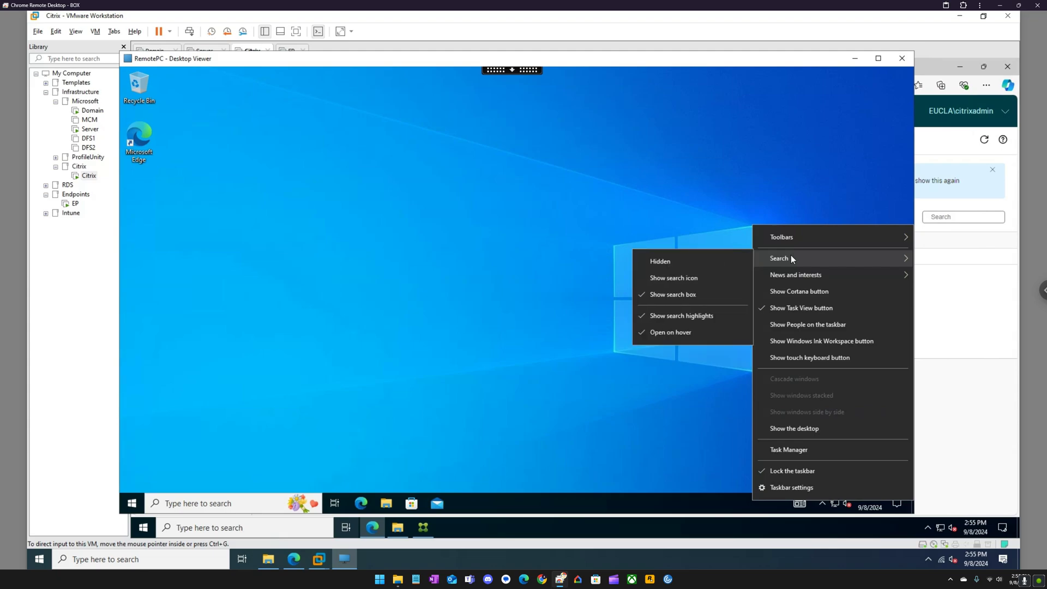
{"action": "left_click", "coordinate": [740, 362]}
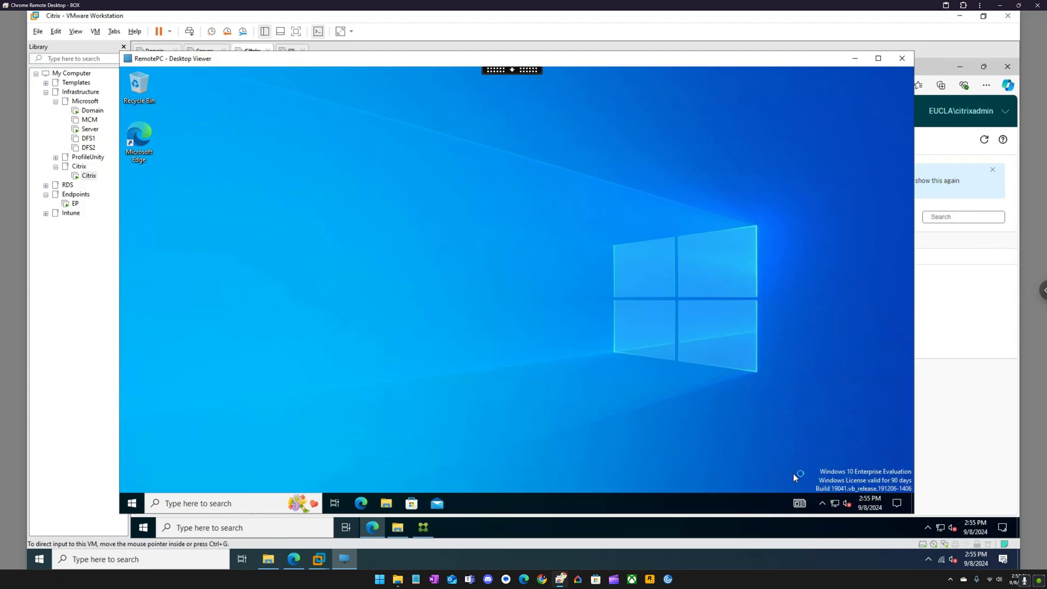
{"action": "right_click", "coordinate": [799, 502]}
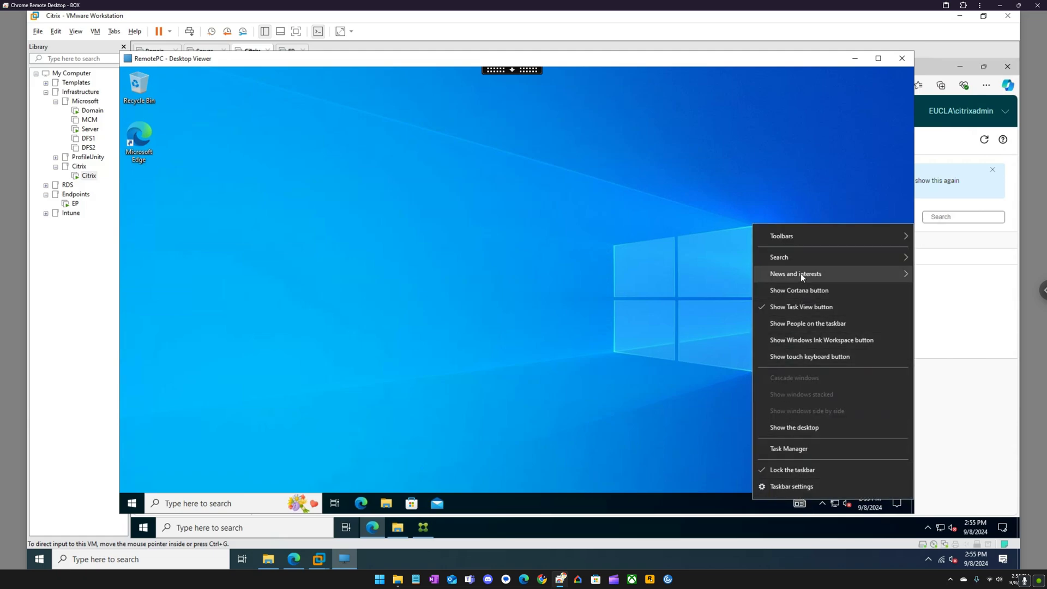
{"action": "mouse_move", "coordinate": [800, 273]}
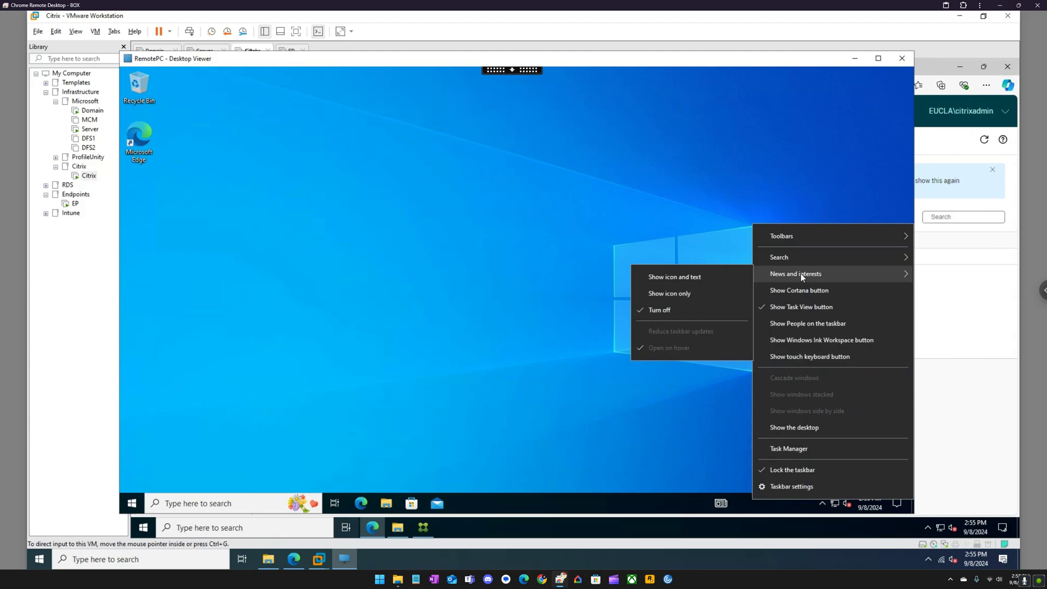
{"action": "left_click", "coordinate": [483, 246]}
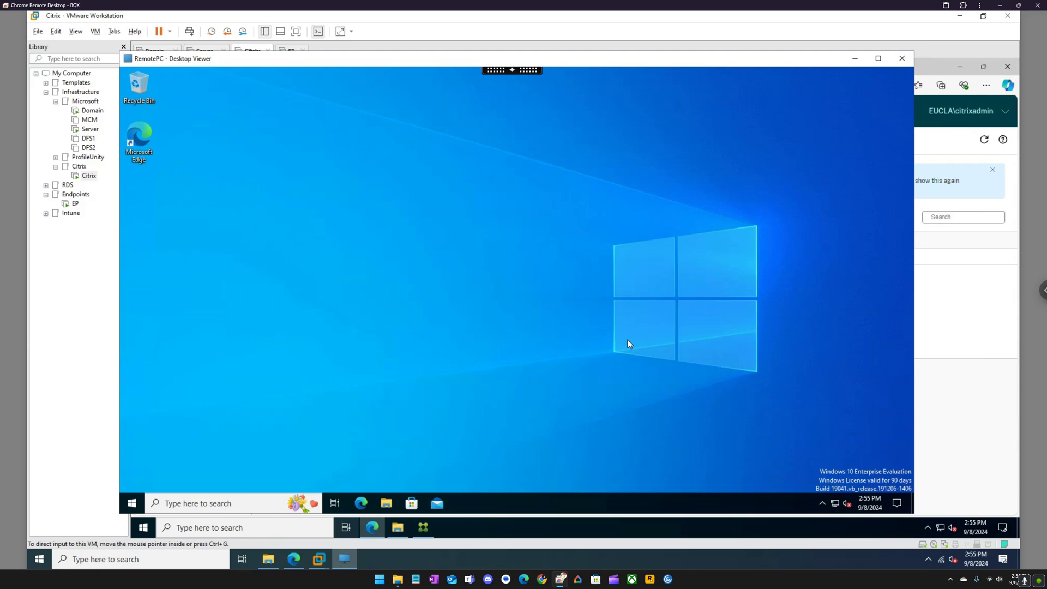
Launch VLC media player from the RemotePC session's list of installed apps.
{"action": "left_click", "coordinate": [137, 501]}
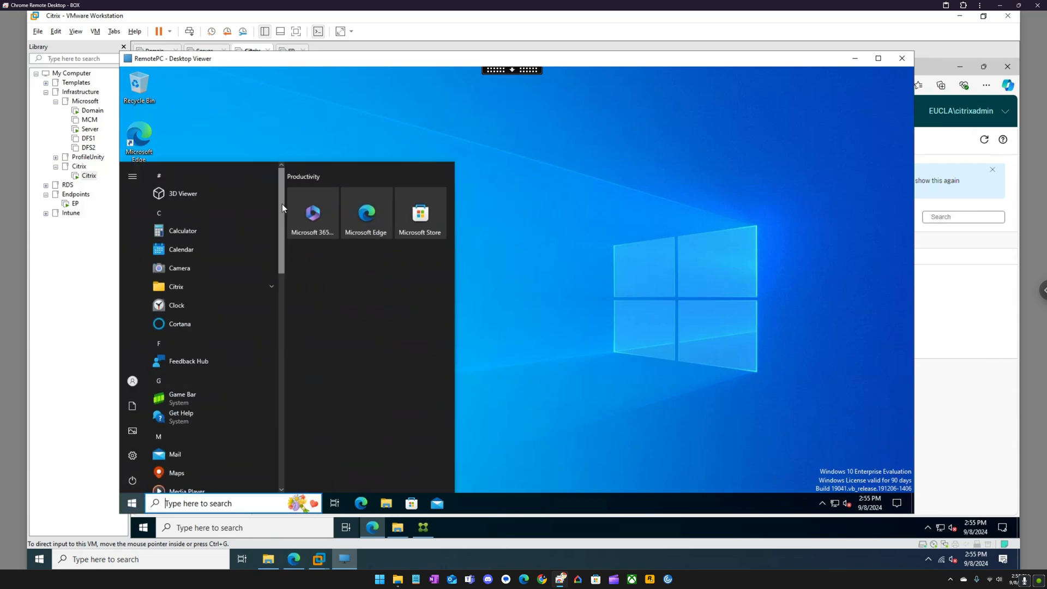
{"action": "left_click_drag", "start_coordinate": [283, 204], "coordinate": [281, 393]}
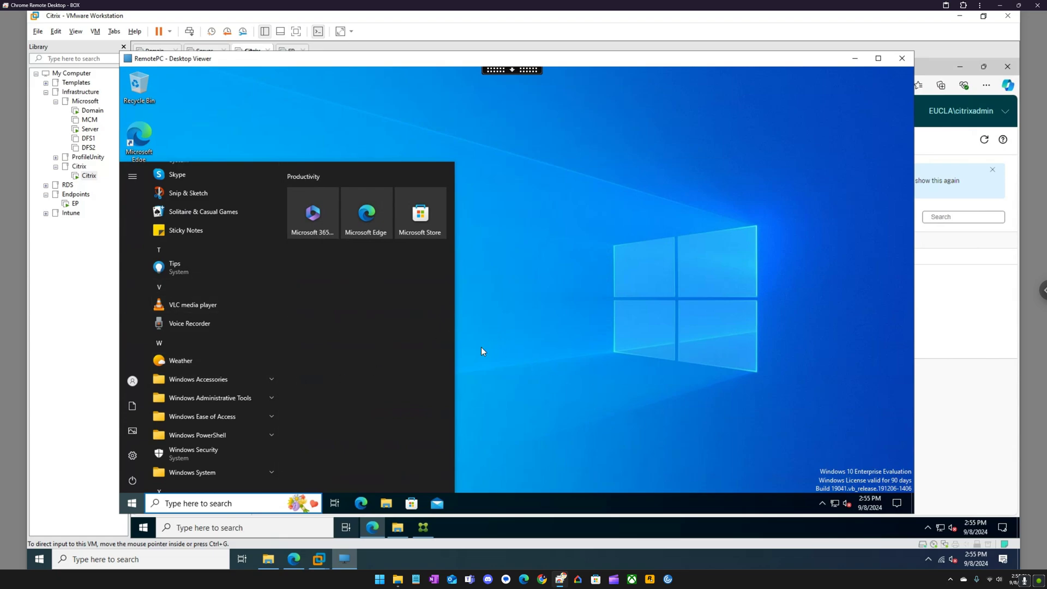
{"action": "left_click", "coordinate": [201, 305]}
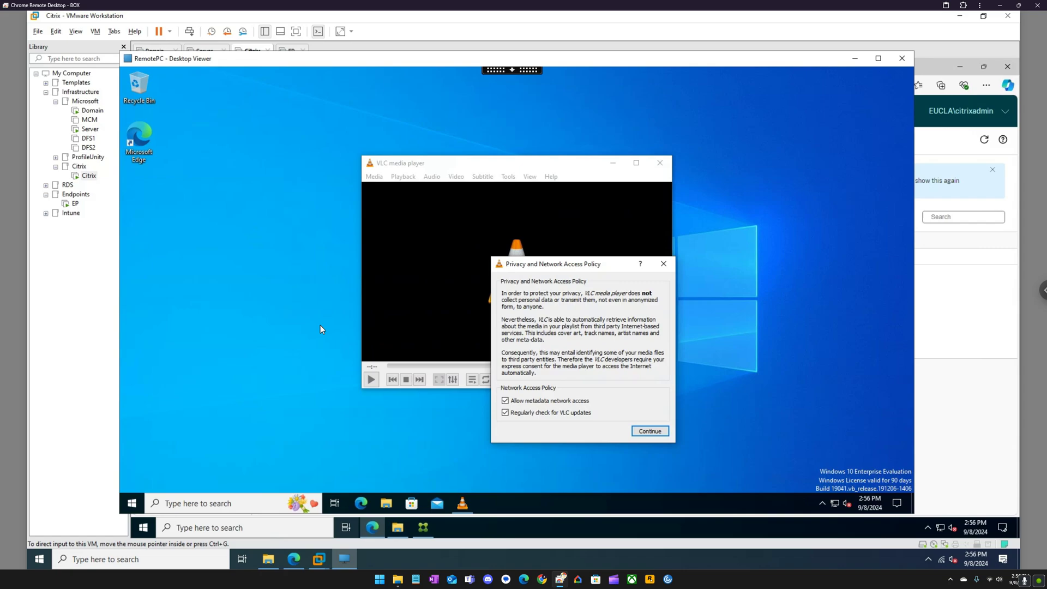
Open Apps & features in the RemotePC session and look through the installed apps for VLC media player.
{"action": "left_click", "coordinate": [232, 501]}
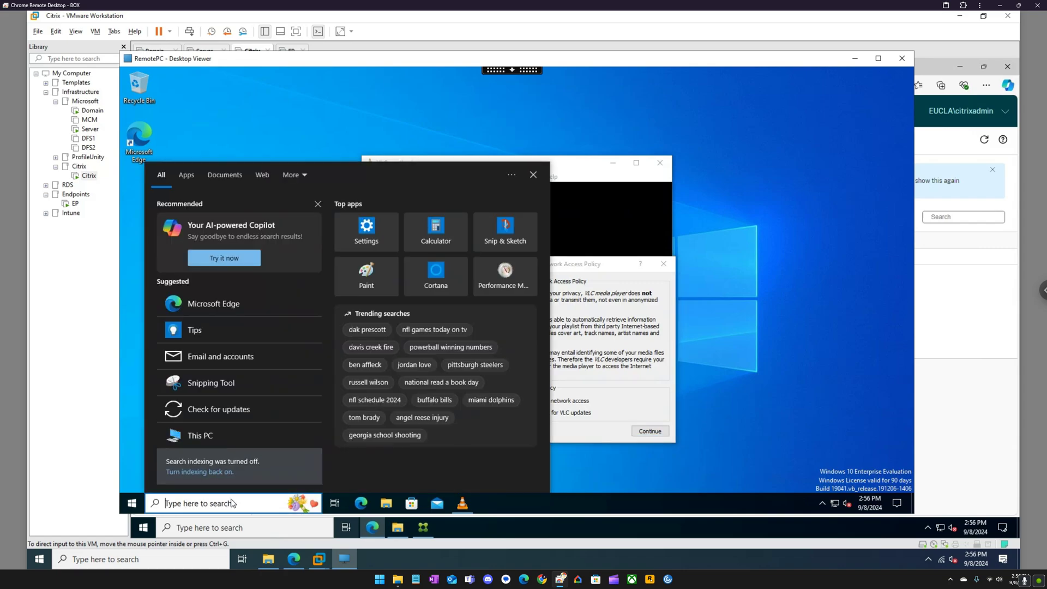
{"action": "type", "text": "apps"}
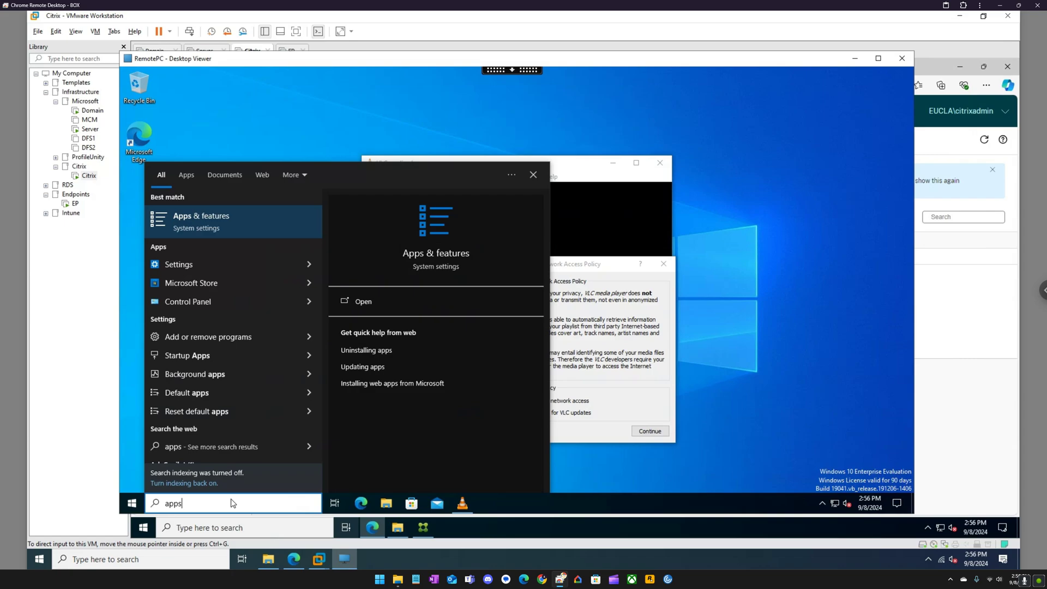
{"action": "key", "text": "Down"}
{"action": "key", "text": "Down"}
{"action": "key", "text": "Down"}
{"action": "key", "text": "Down"}
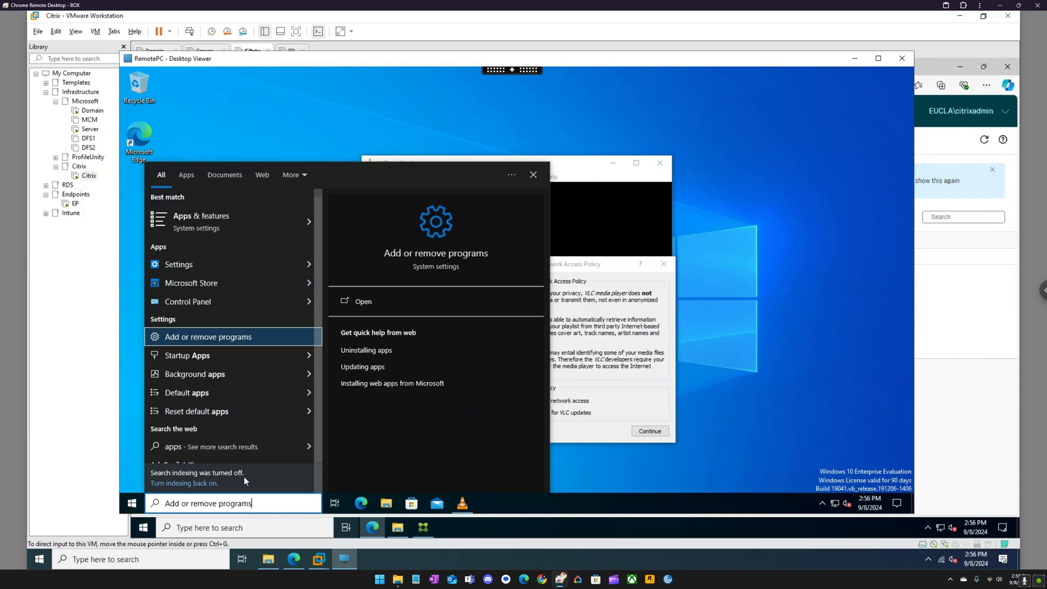
{"action": "left_click", "coordinate": [272, 338]}
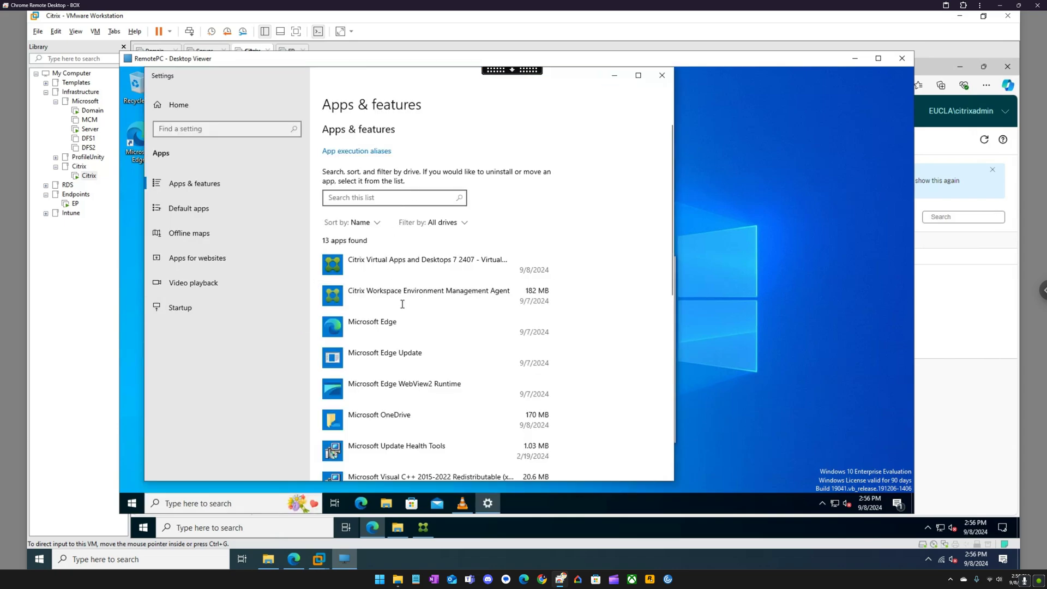
{"action": "scroll", "coordinate": [403, 305], "scroll_direction": "down", "scroll_amount": 5}
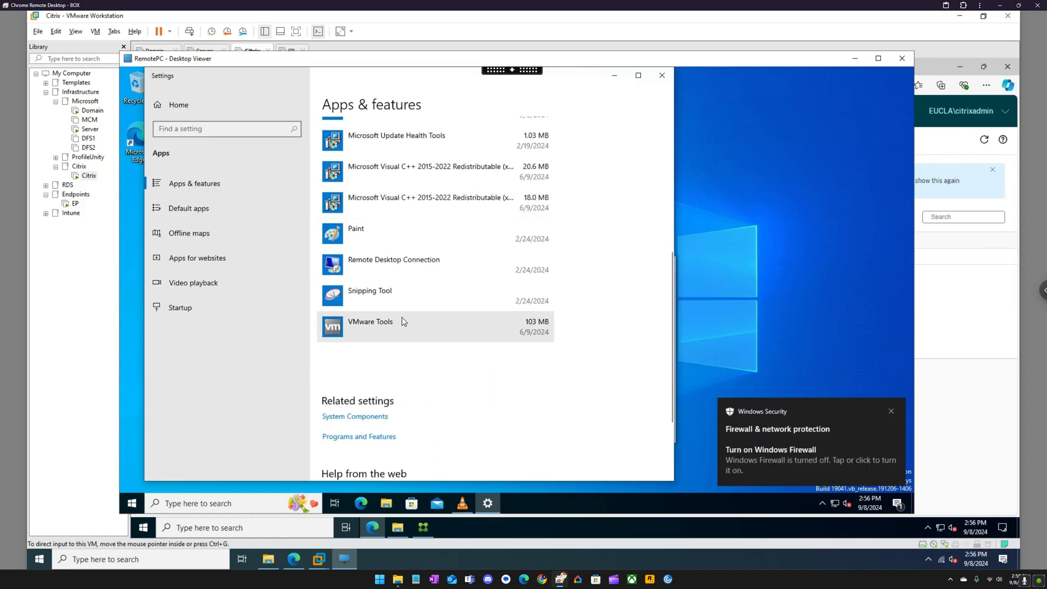
{"action": "scroll", "coordinate": [401, 325], "scroll_direction": "up", "scroll_amount": 10}
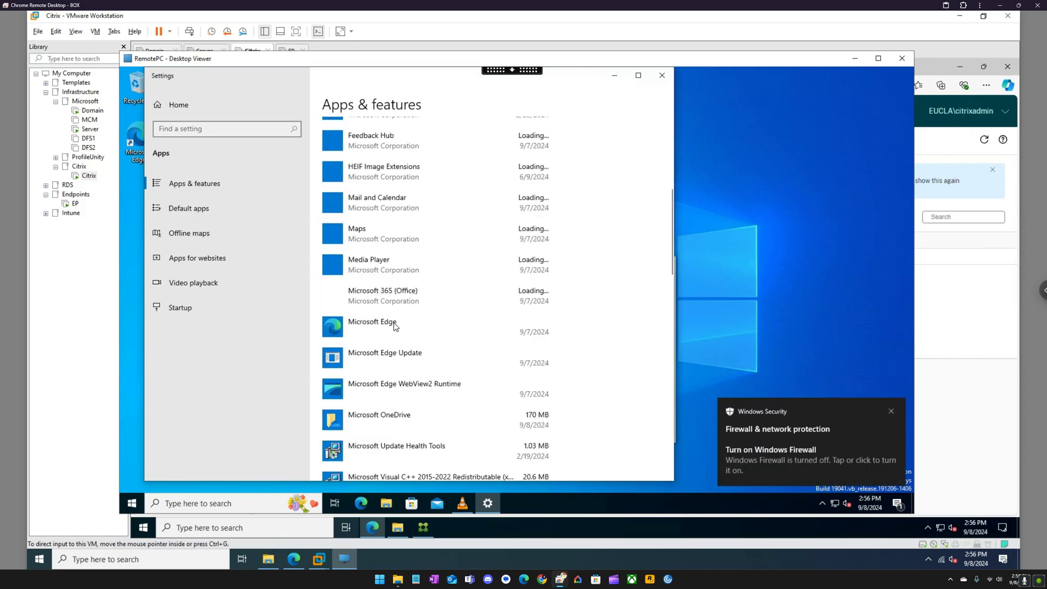
{"action": "scroll", "coordinate": [393, 331], "scroll_direction": "down", "scroll_amount": 4}
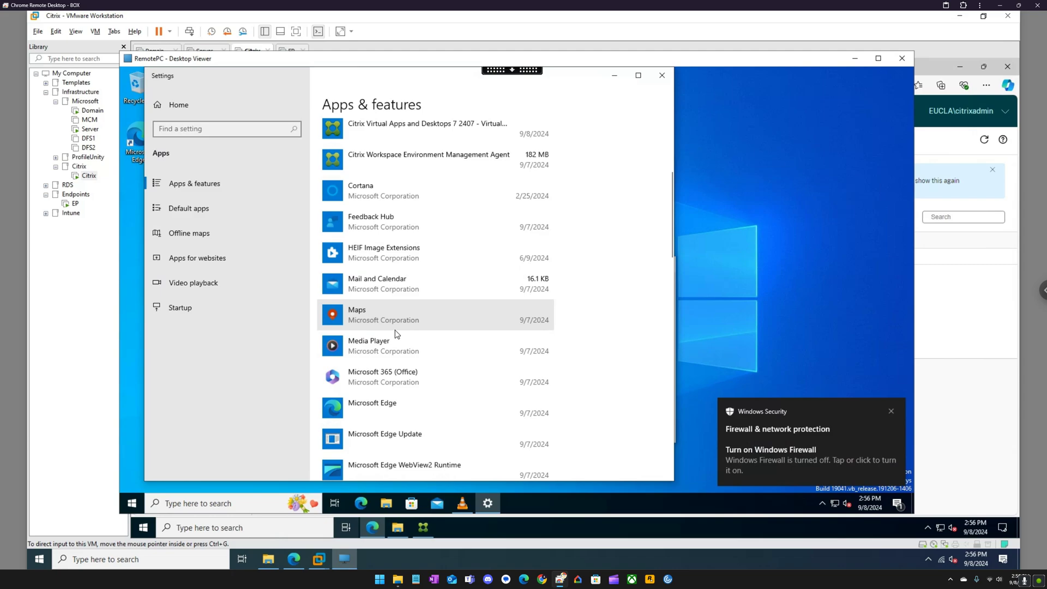
{"action": "scroll", "coordinate": [395, 341], "scroll_direction": "down", "scroll_amount": 5}
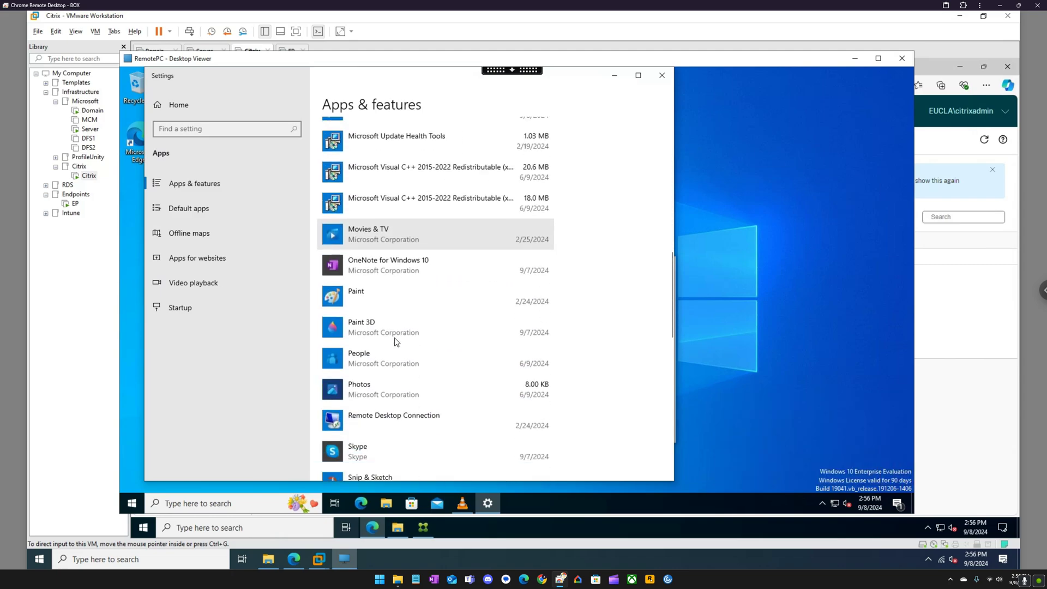
{"action": "scroll", "coordinate": [396, 342], "scroll_direction": "down", "scroll_amount": 3}
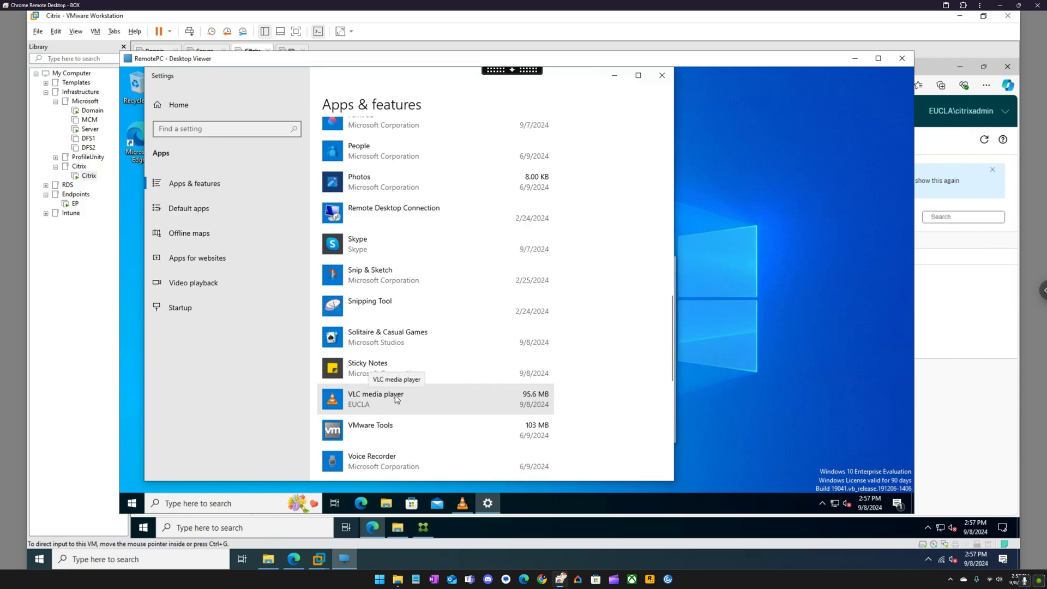
Bring VLC media player to the front, dismiss its Privacy and Network Access Policy dialog, and reposition the player window.
{"action": "left_click", "coordinate": [462, 503]}
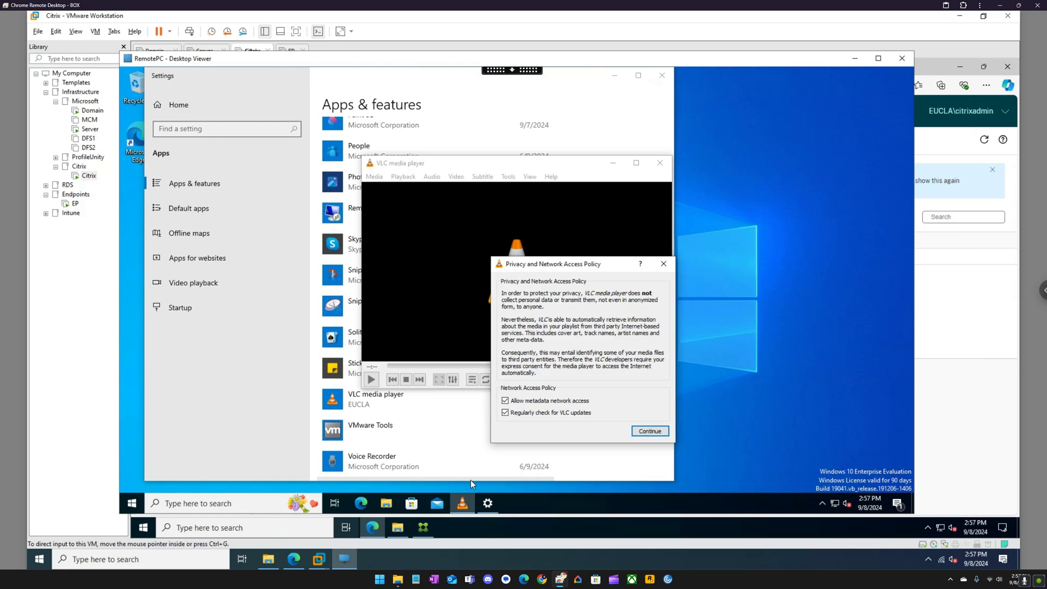
{"action": "left_click", "coordinate": [664, 264]}
{"action": "left_click_drag", "start_coordinate": [504, 165], "coordinate": [593, 183]}
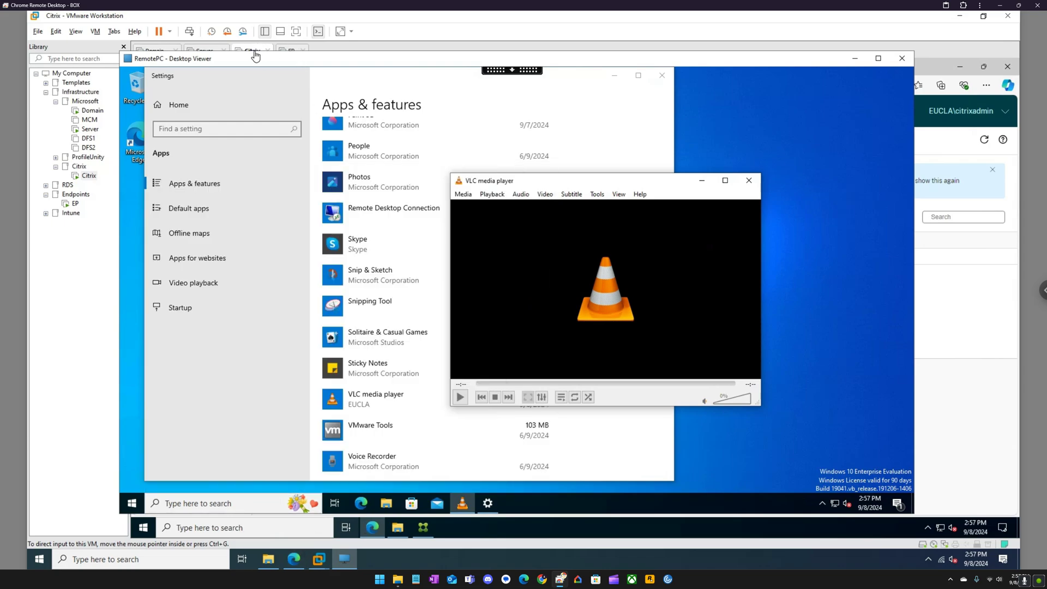
Return to Citrix Studio and review the delivery group and UNC path of the Apps package source without changing it.
{"action": "left_click", "coordinate": [855, 60]}
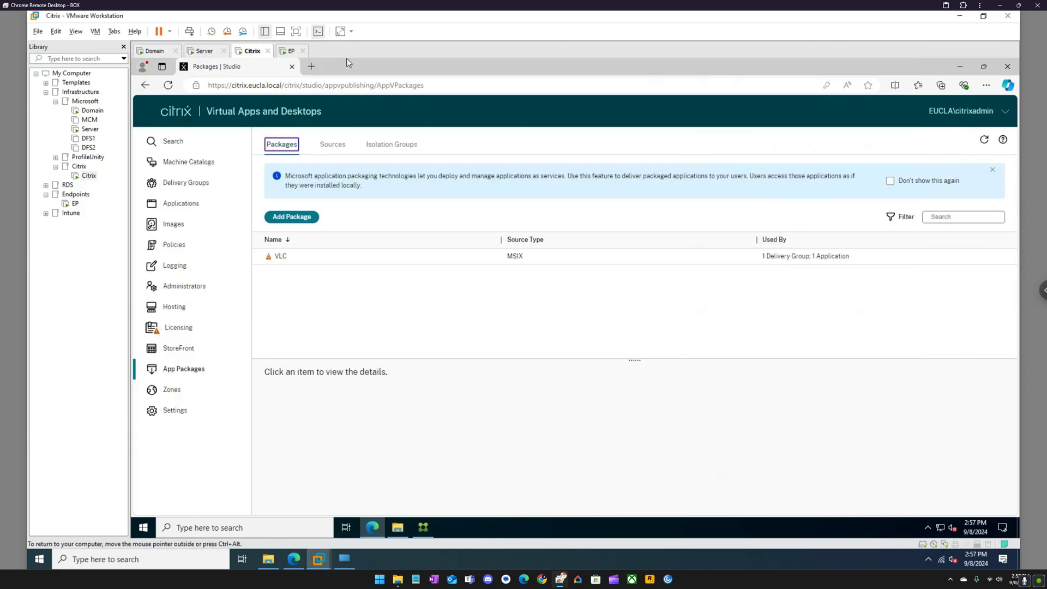
{"action": "left_click", "coordinate": [334, 147]}
{"action": "left_click", "coordinate": [359, 203]}
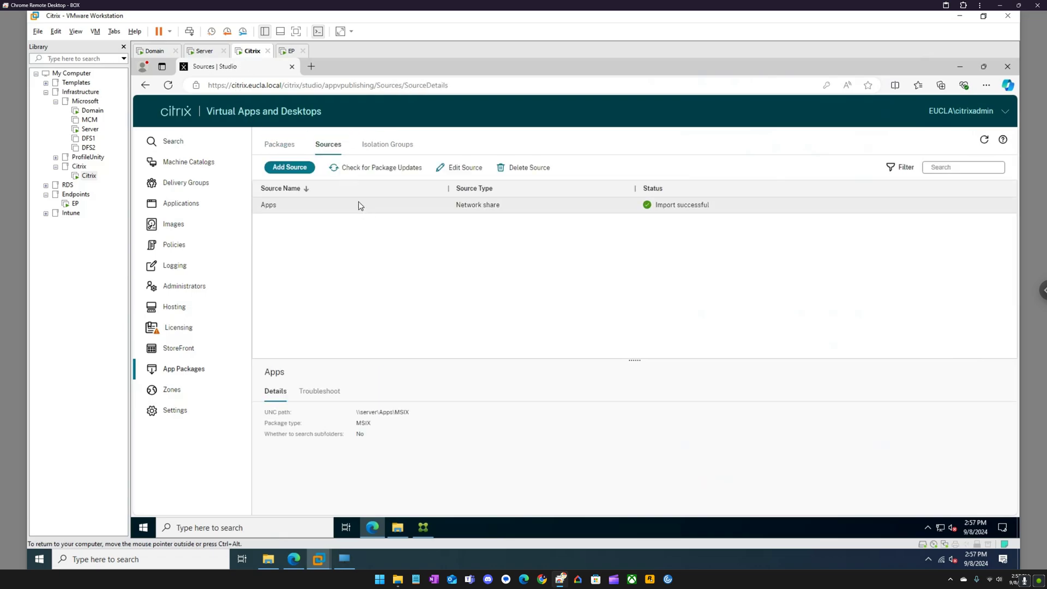
{"action": "left_click", "coordinate": [464, 168]}
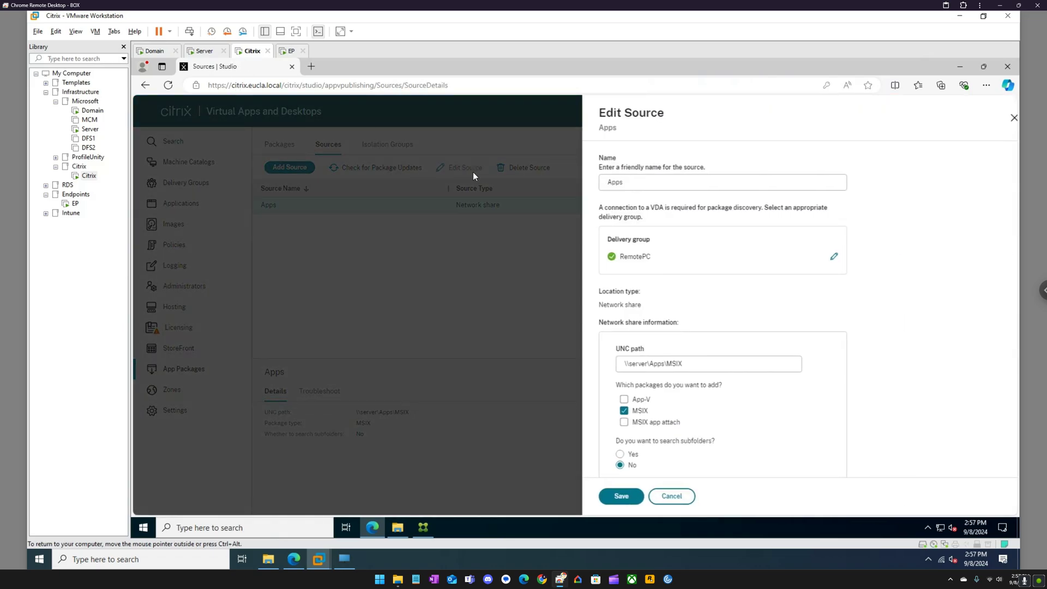
{"action": "left_click_drag", "start_coordinate": [592, 244], "coordinate": [657, 252]}
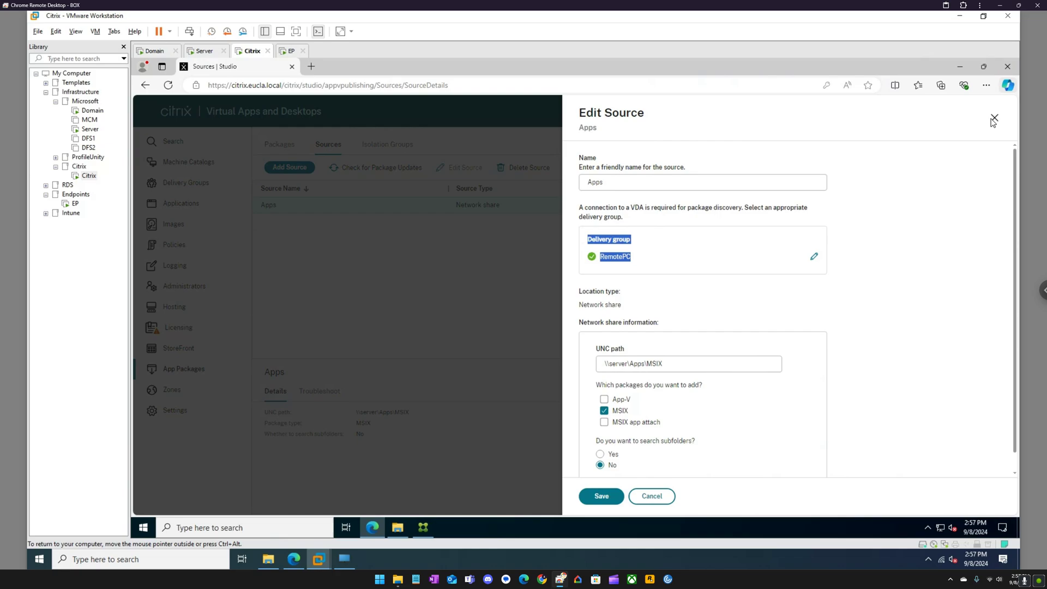
{"action": "left_click", "coordinate": [665, 368]}
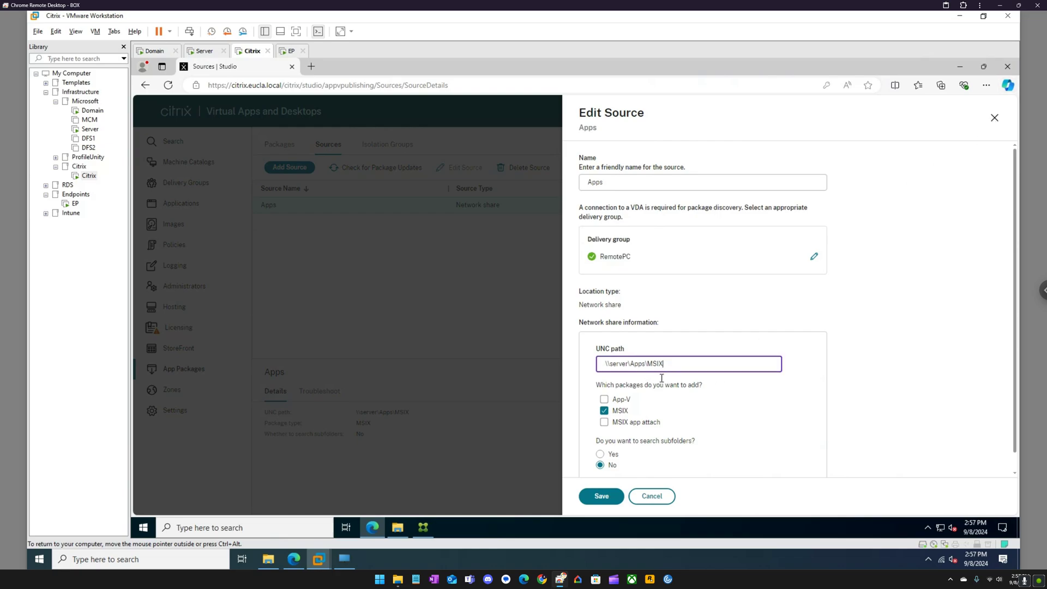
{"action": "left_click", "coordinate": [995, 117]}
Examine the options for adding a package directly, cancel, and compare the Sources and Packages lists.
{"action": "left_click", "coordinate": [289, 150]}
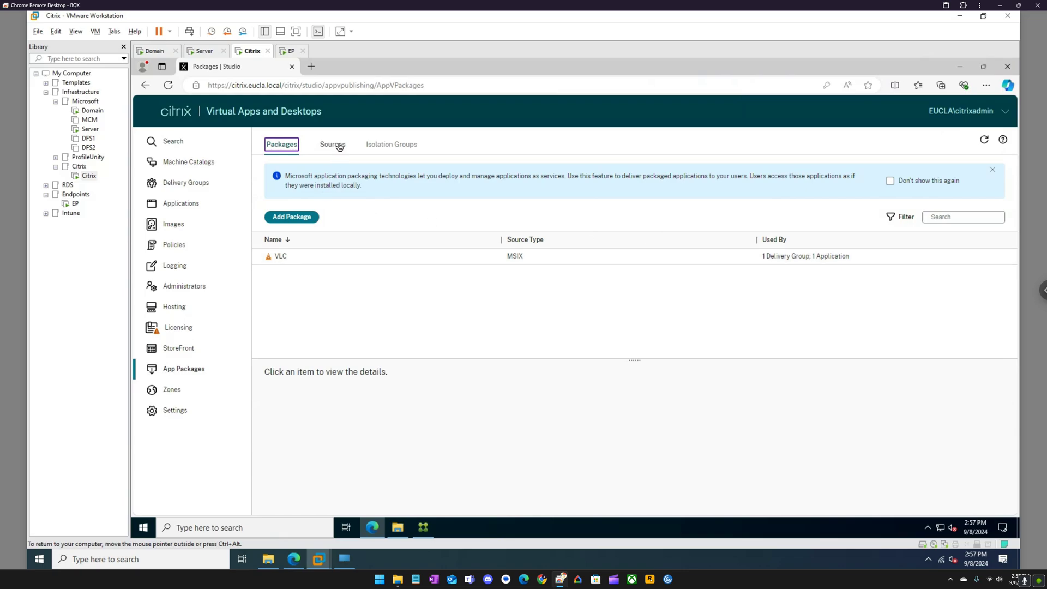
{"action": "left_click", "coordinate": [303, 218]}
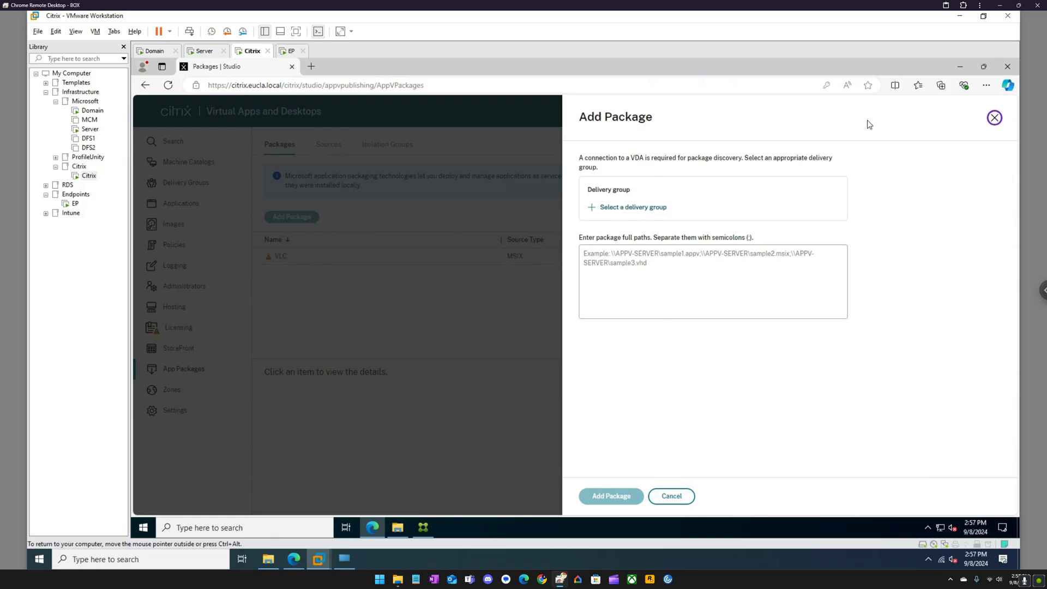
{"action": "left_click", "coordinate": [995, 118]}
{"action": "left_click", "coordinate": [329, 145]}
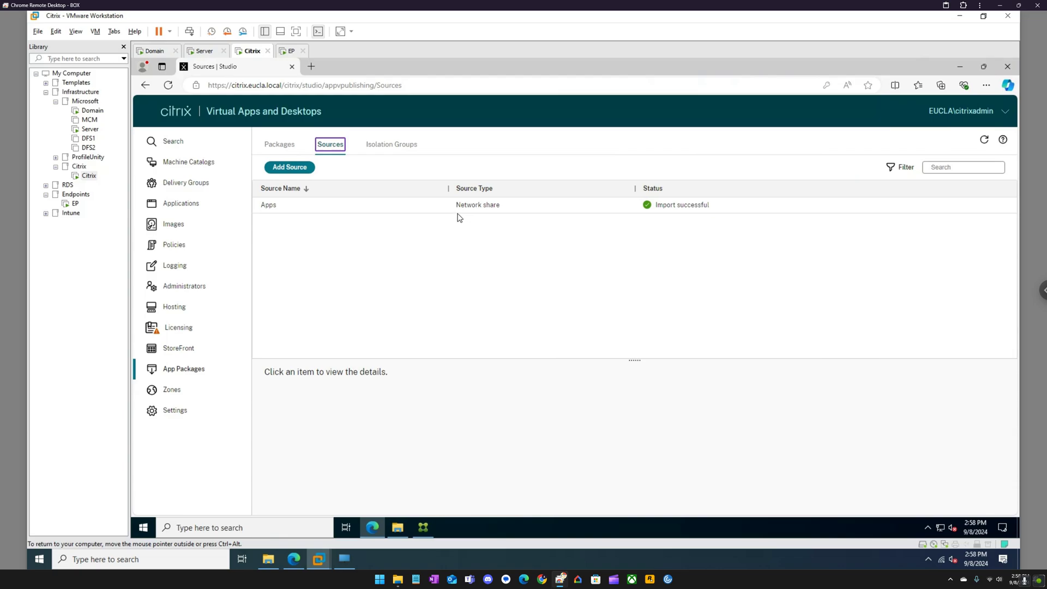
{"action": "left_click", "coordinate": [283, 145]}
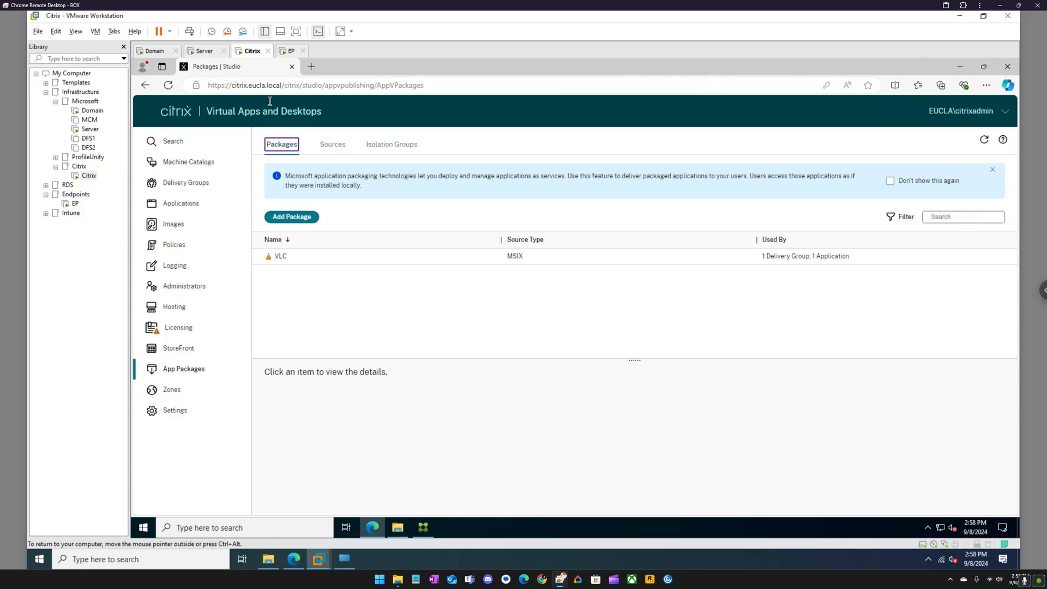
Launch Citrix Director on the Citrix server.
{"action": "left_click", "coordinate": [144, 527]}
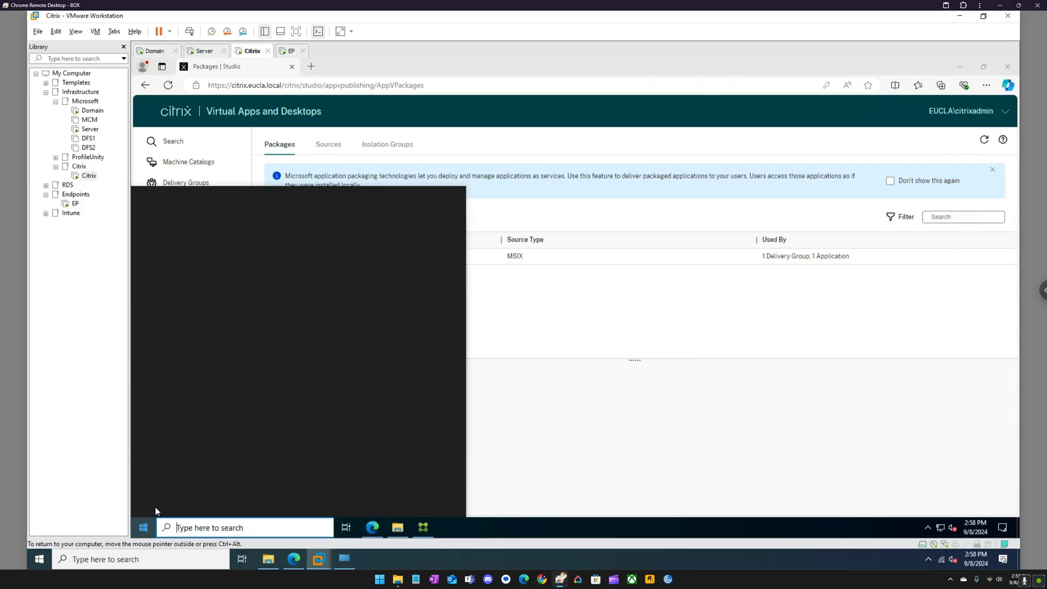
{"action": "left_click", "coordinate": [215, 218]}
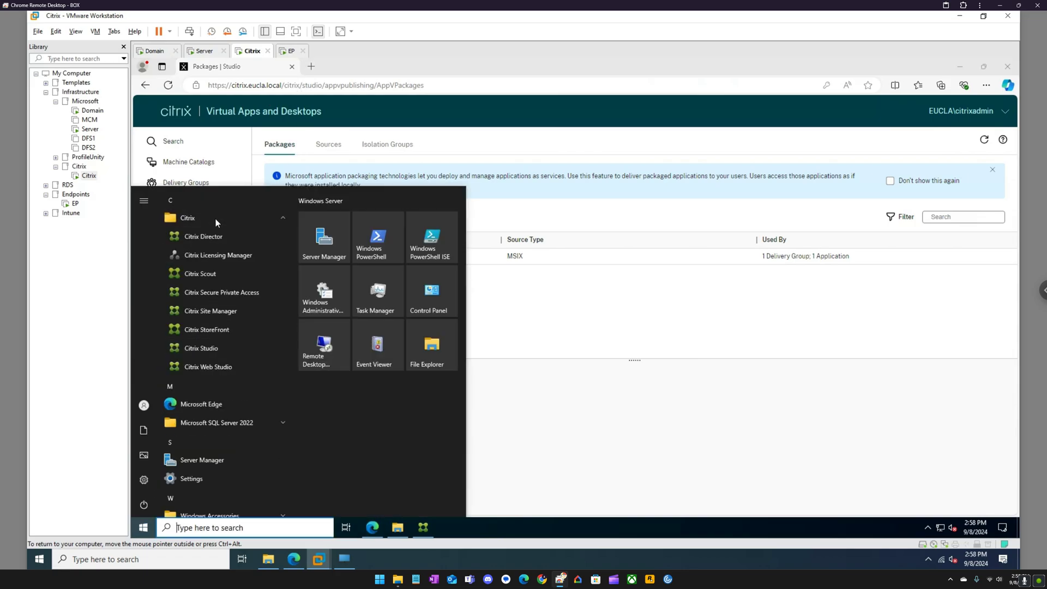
{"action": "left_click", "coordinate": [217, 238]}
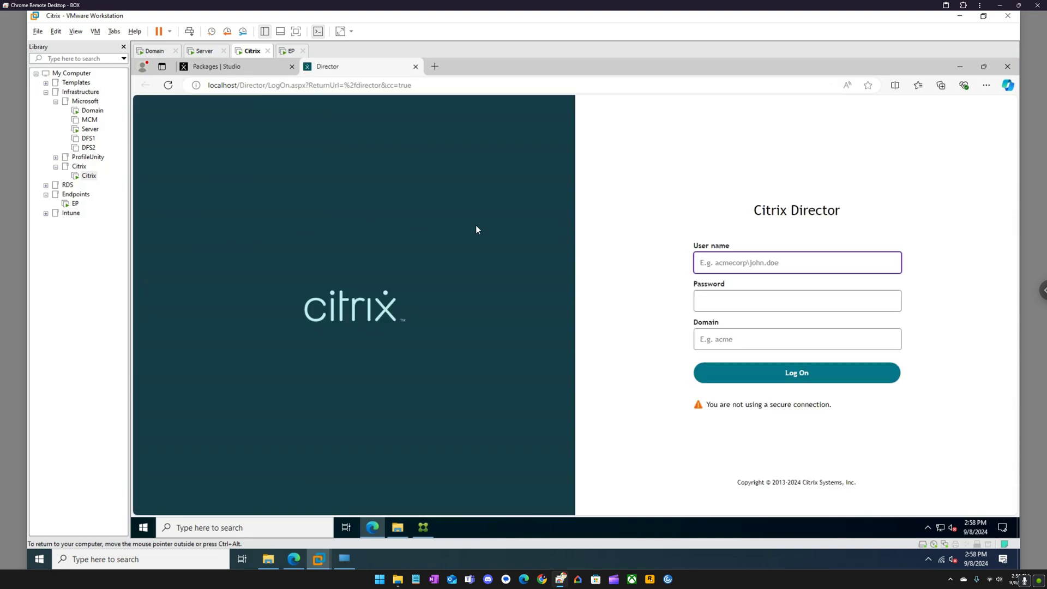
Log on to Citrix Director as citrixadmin with the account password and domain eucla, and acknowledge the browser's save-password prompt.
{"action": "left_click", "coordinate": [710, 263]}
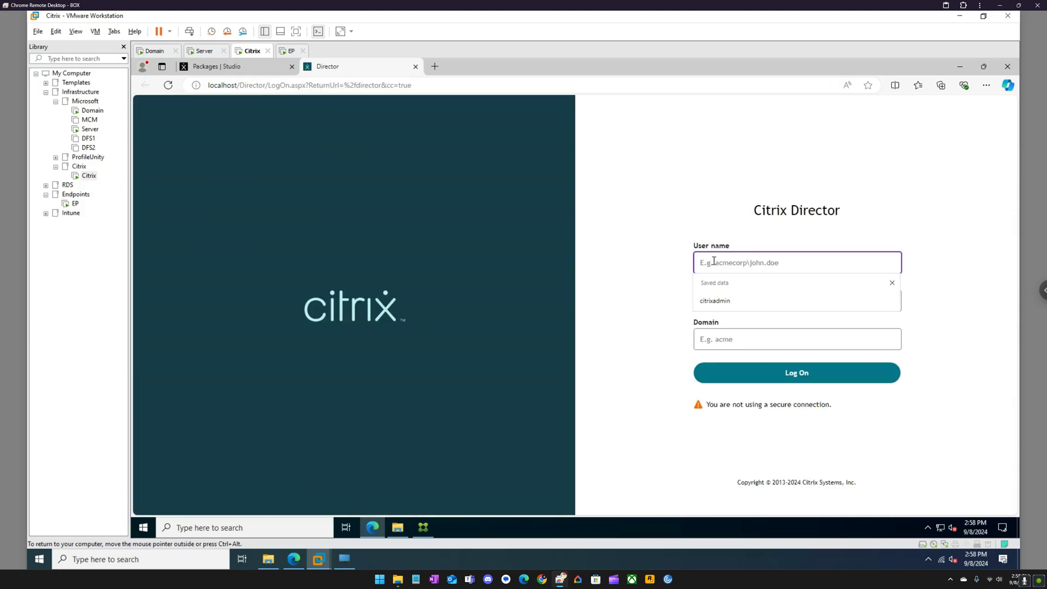
{"action": "left_click", "coordinate": [711, 297]}
{"action": "left_click", "coordinate": [711, 297]}
{"action": "left_click", "coordinate": [751, 268]}
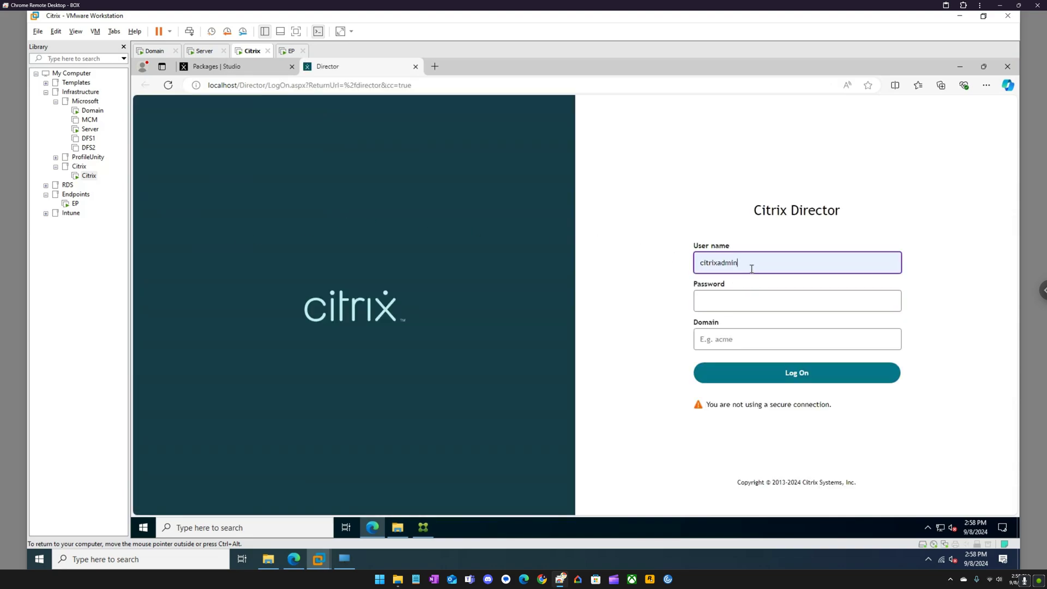
{"action": "left_click", "coordinate": [721, 300]}
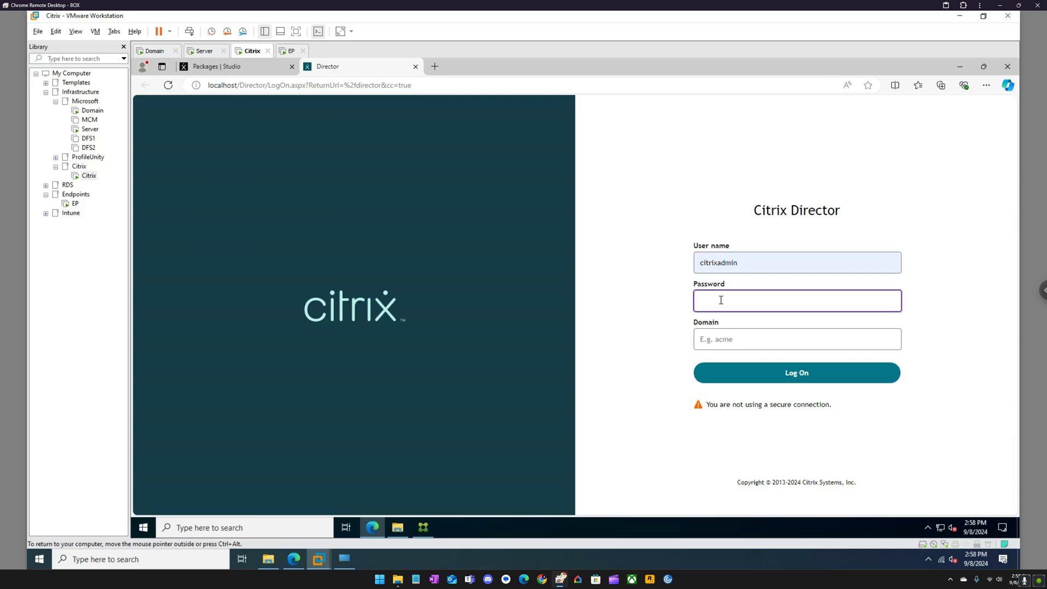
{"action": "type", "text": "••••••••••"}
{"action": "key", "text": "Tab"}
{"action": "type", "text": "eucla"}
{"action": "key", "text": "Return"}
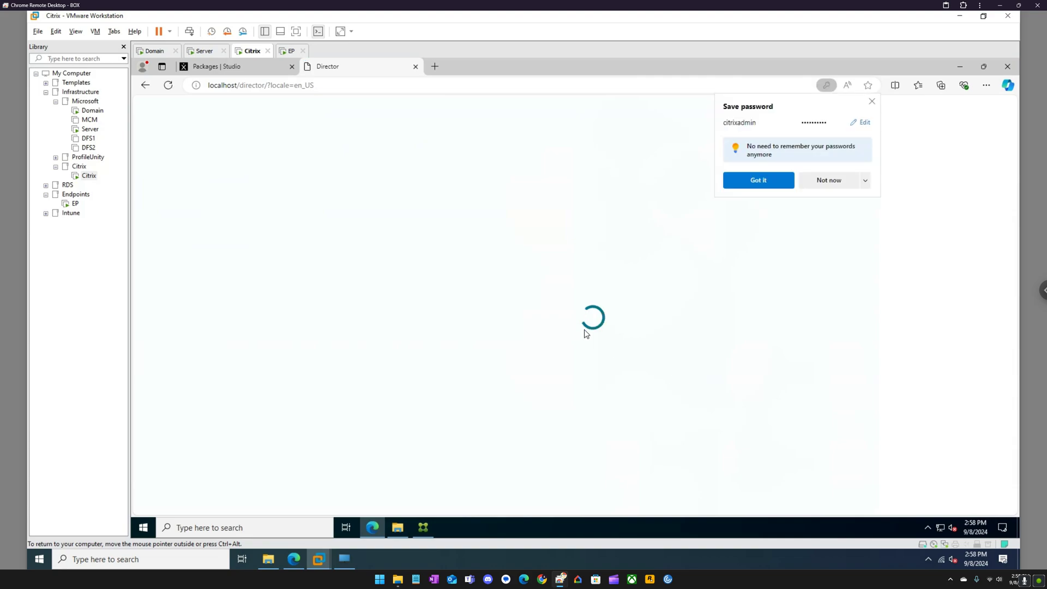
{"action": "left_click", "coordinate": [759, 182]}
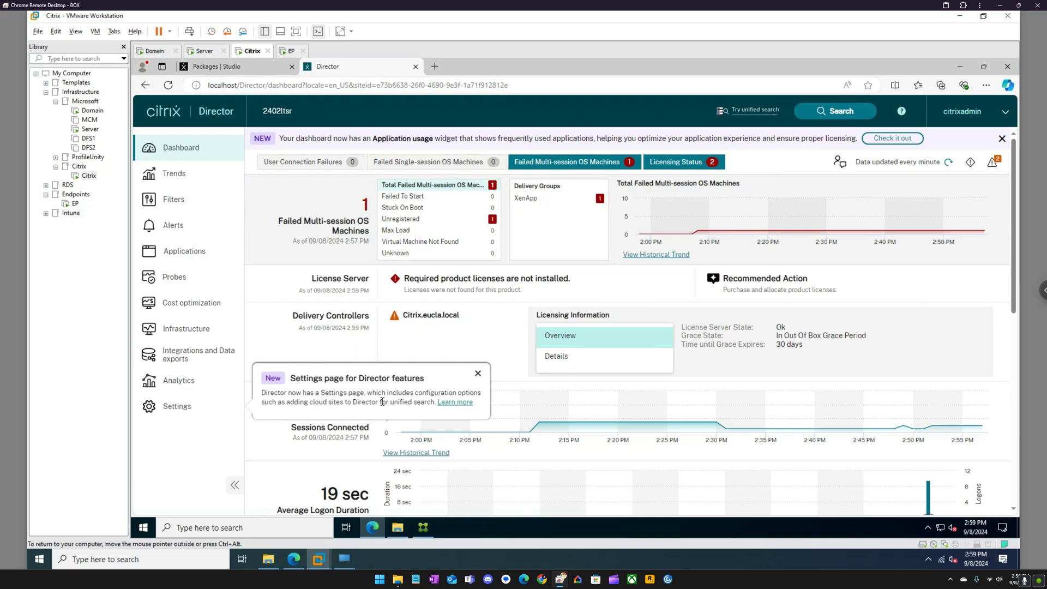
Dismiss the Director feature tips, search for the user citrixuser, and open that user's activity details to check running applications.
{"action": "left_click", "coordinate": [478, 375]}
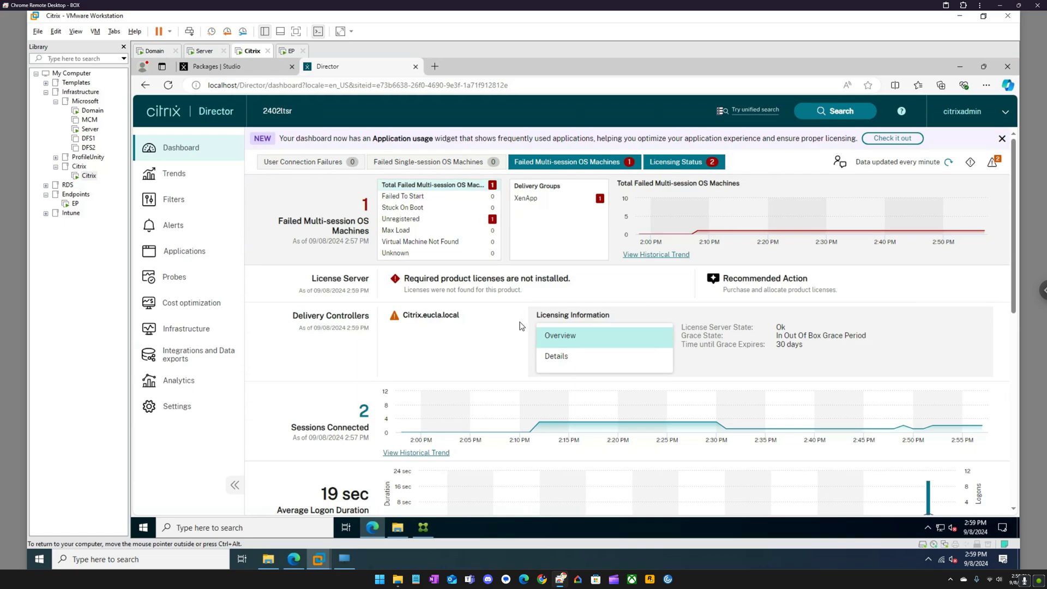
{"action": "left_click", "coordinate": [848, 113]}
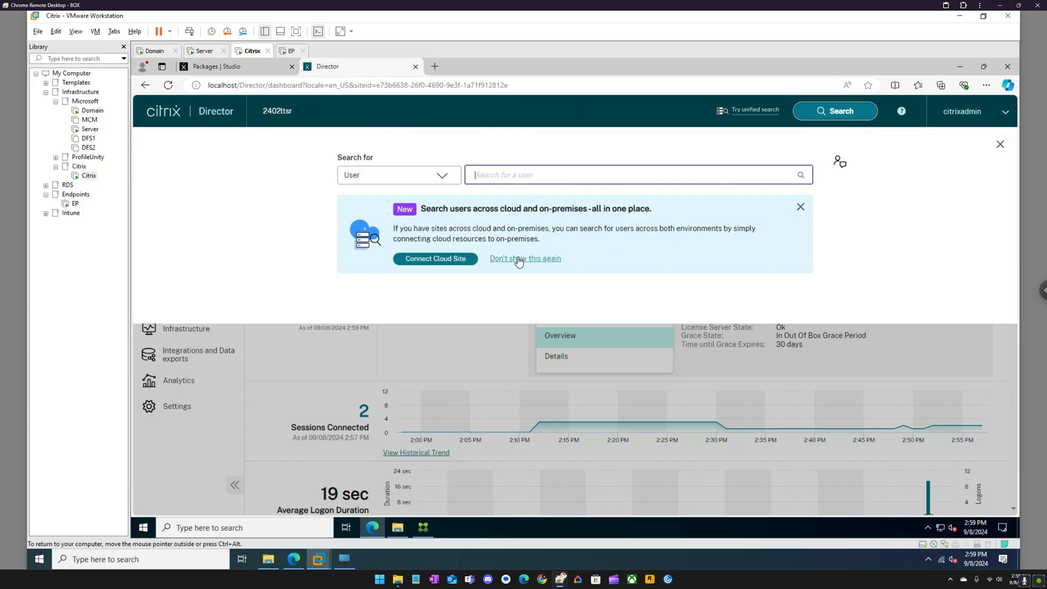
{"action": "left_click", "coordinate": [516, 260]}
{"action": "left_click", "coordinate": [508, 180]}
{"action": "type", "text": "citrixuser"}
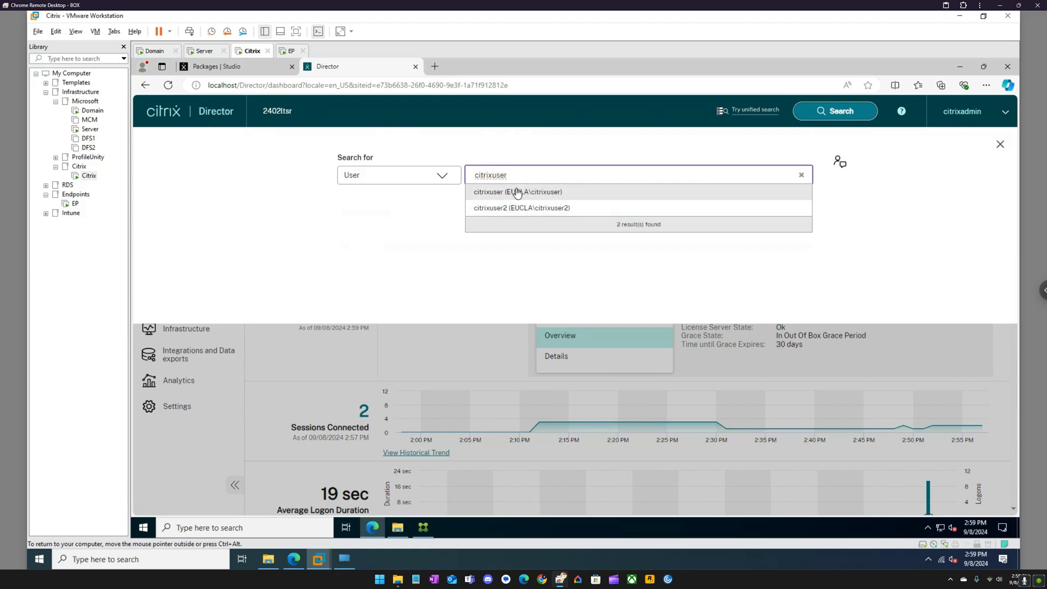
{"action": "left_click", "coordinate": [512, 195]}
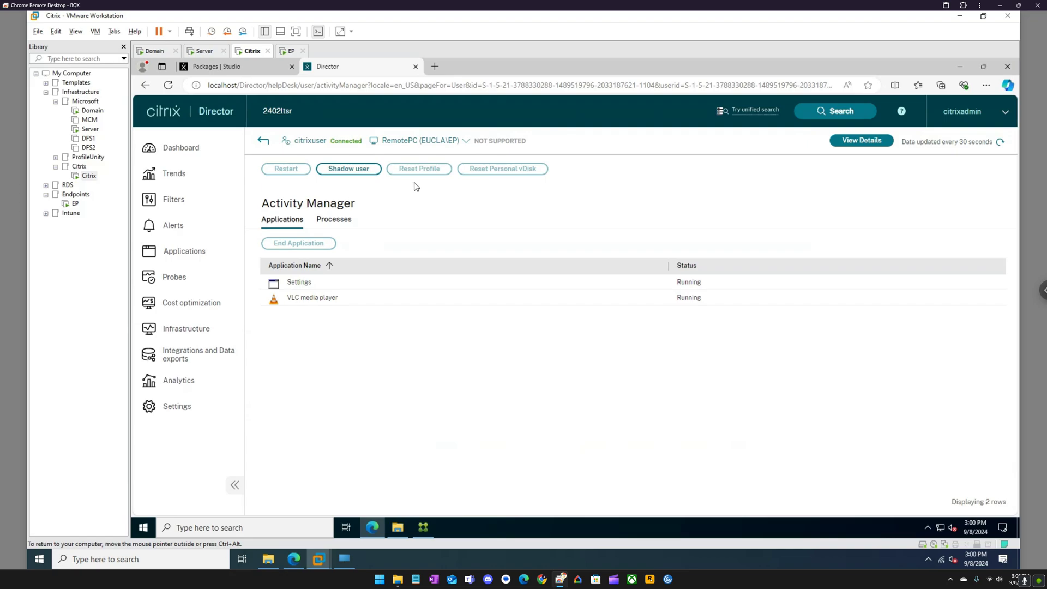
Close Director and revisit the Sources and Packages lists under App Packages in Studio.
{"action": "left_click", "coordinate": [416, 66]}
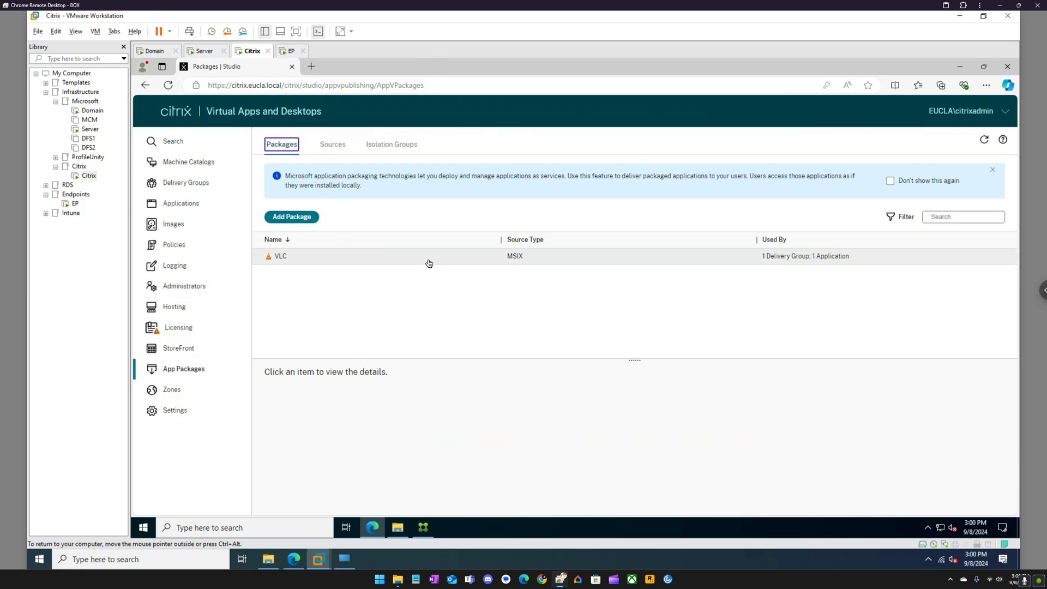
{"action": "left_click", "coordinate": [328, 145]}
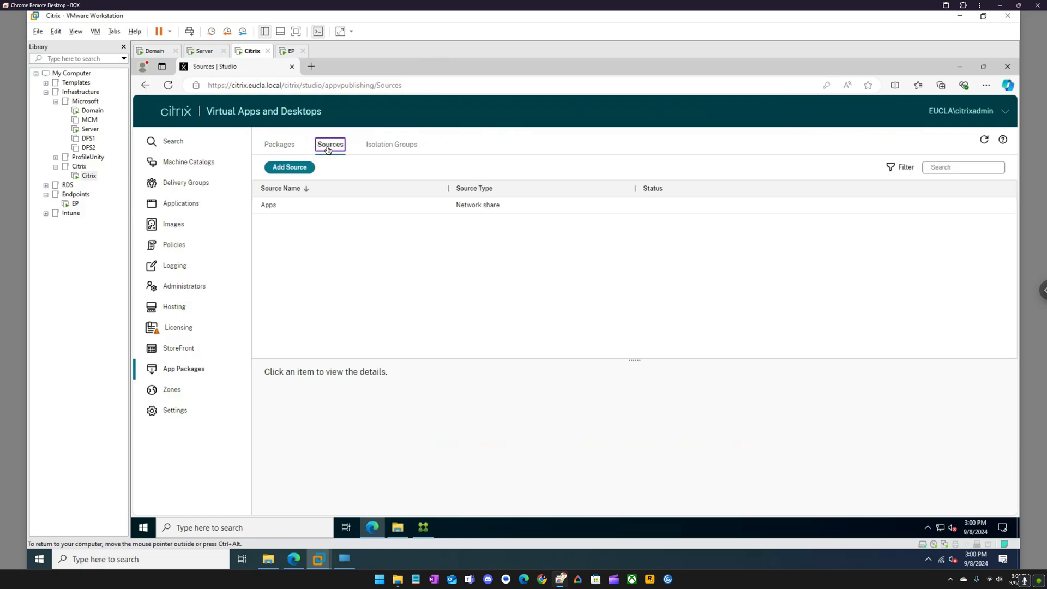
{"action": "left_click", "coordinate": [292, 147]}
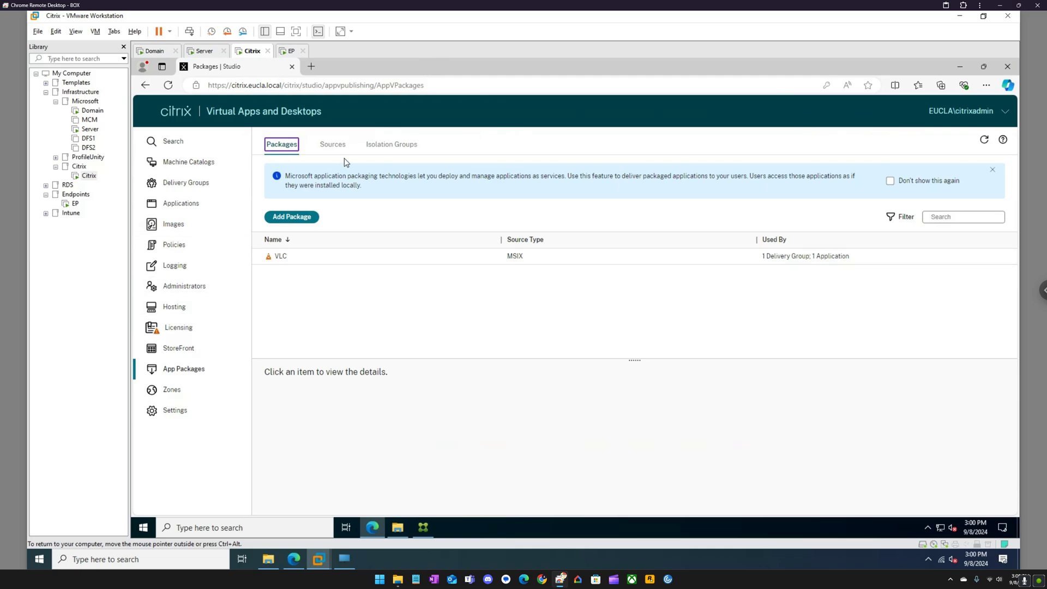
Open the Apps source for editing, examine its UNC path and package settings, and close it without saving.
{"action": "left_click", "coordinate": [336, 146]}
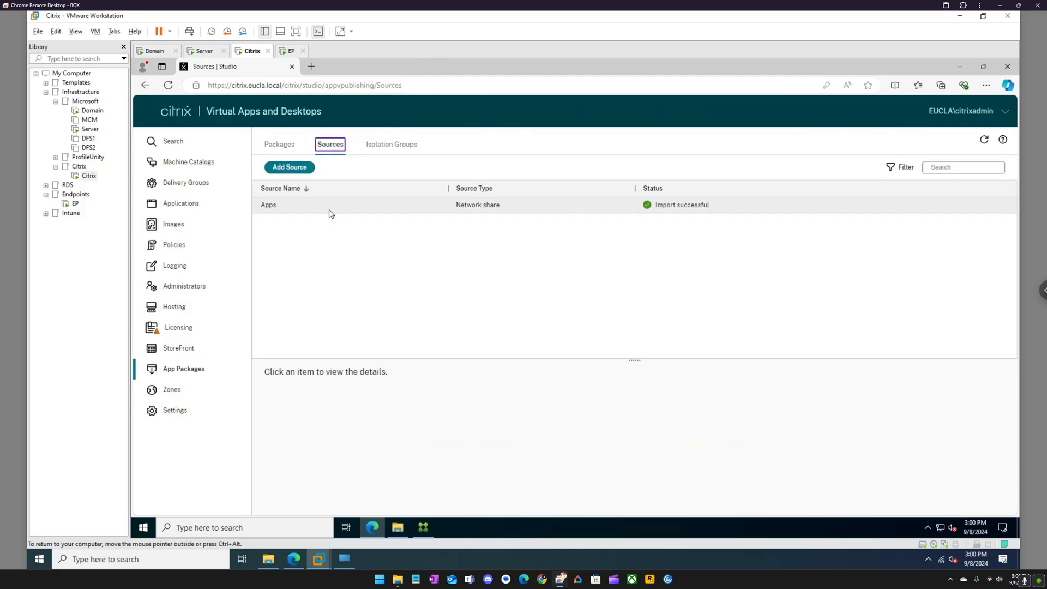
{"action": "left_click", "coordinate": [329, 209]}
{"action": "left_click", "coordinate": [467, 168]}
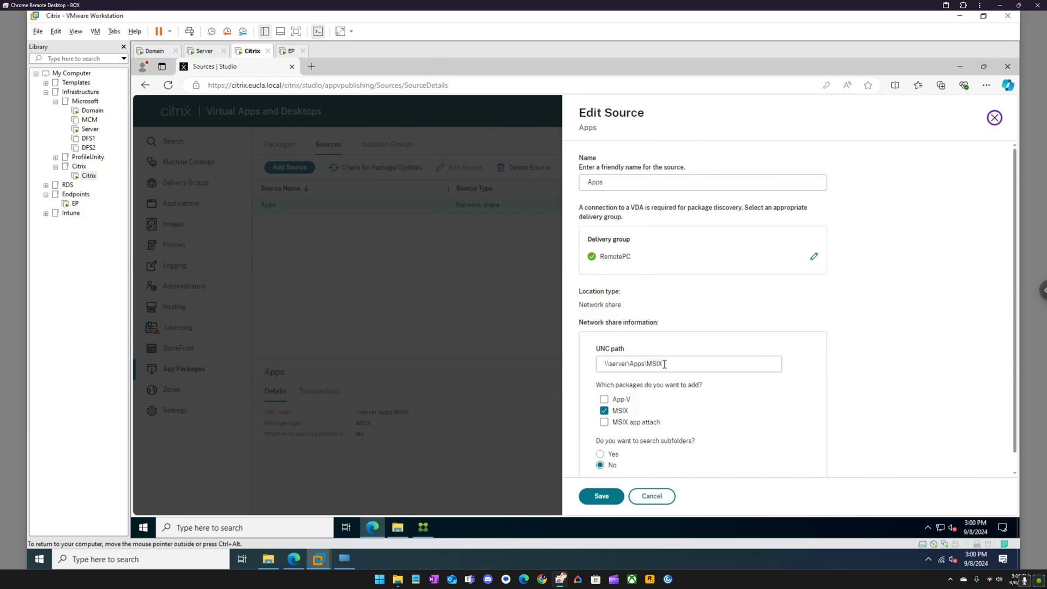
{"action": "left_click_drag", "start_coordinate": [663, 364], "coordinate": [606, 366]}
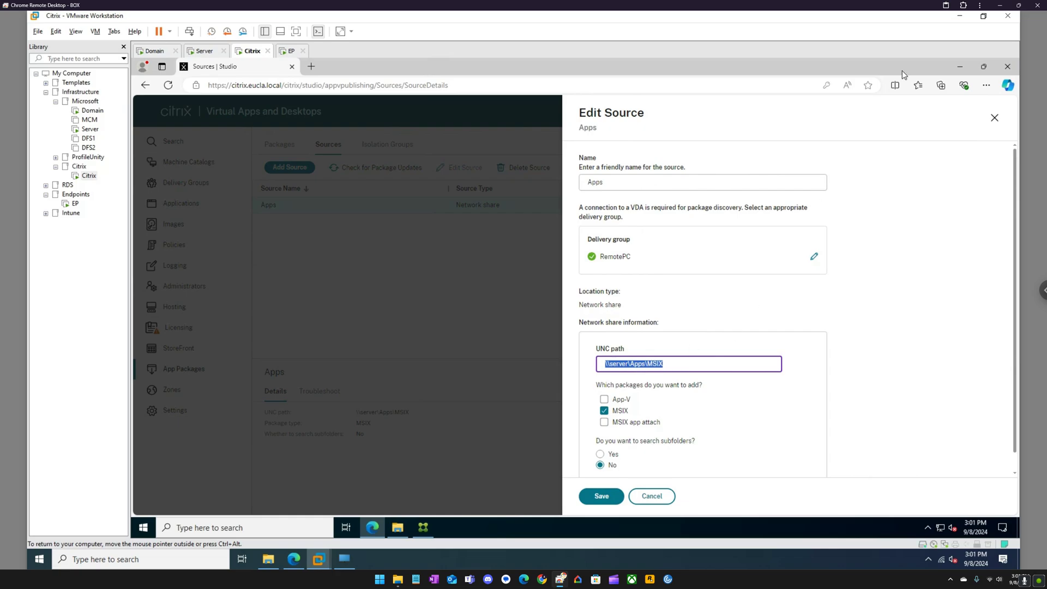
{"action": "left_click", "coordinate": [307, 236]}
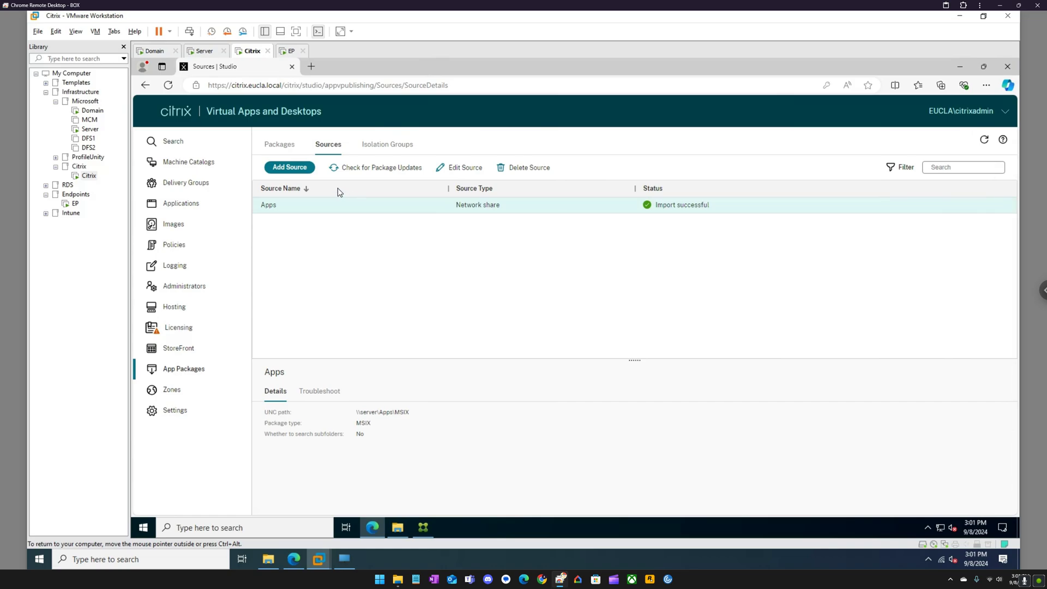
Review the package, source and isolation group lists, and show the details of the VLC package.
{"action": "left_click", "coordinate": [281, 148]}
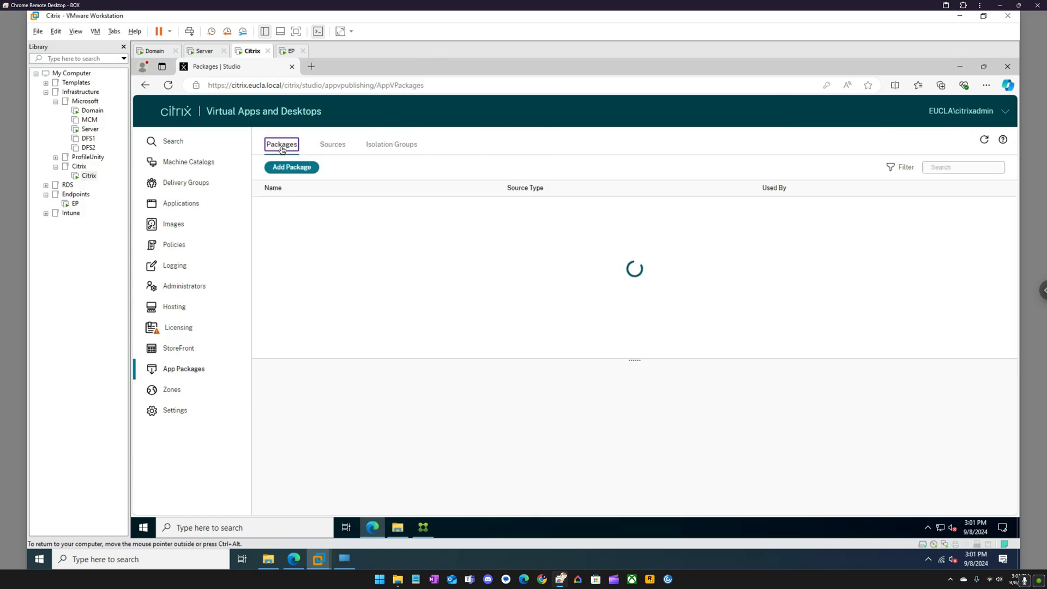
{"action": "left_click", "coordinate": [330, 149]}
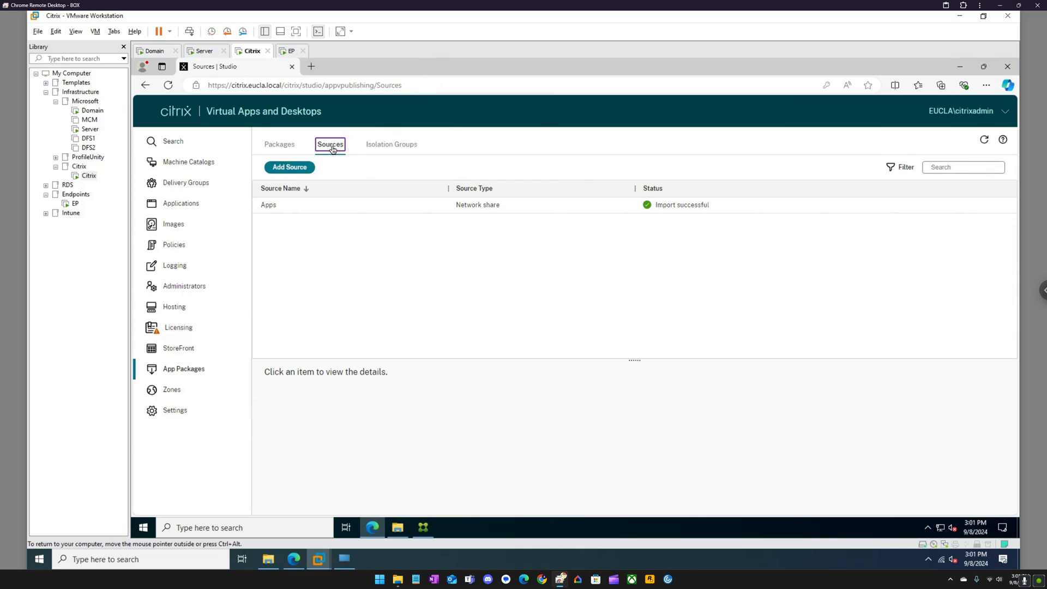
{"action": "left_click", "coordinate": [389, 149]}
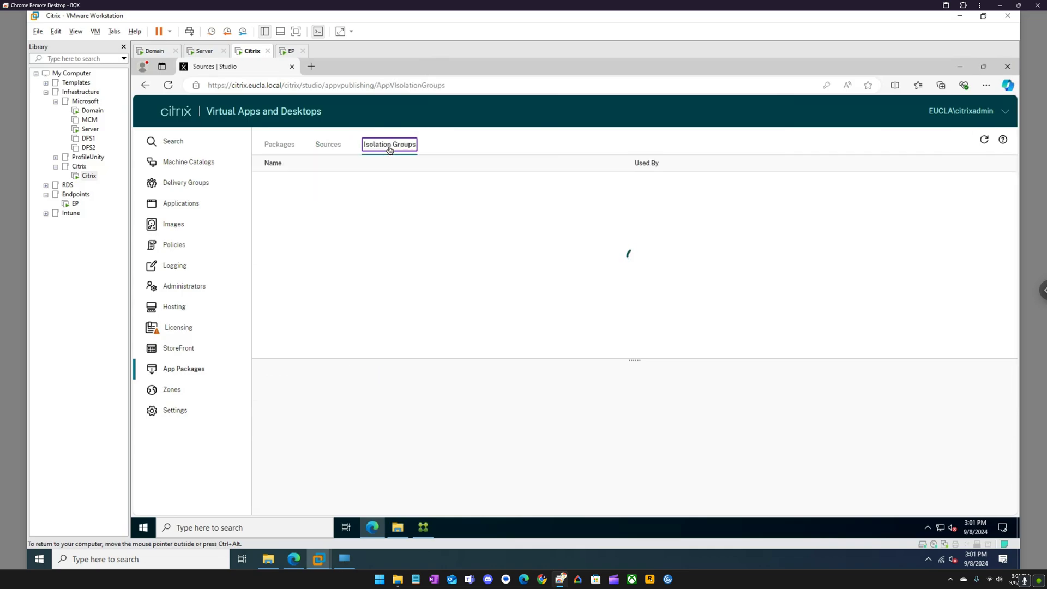
{"action": "left_click", "coordinate": [329, 146]}
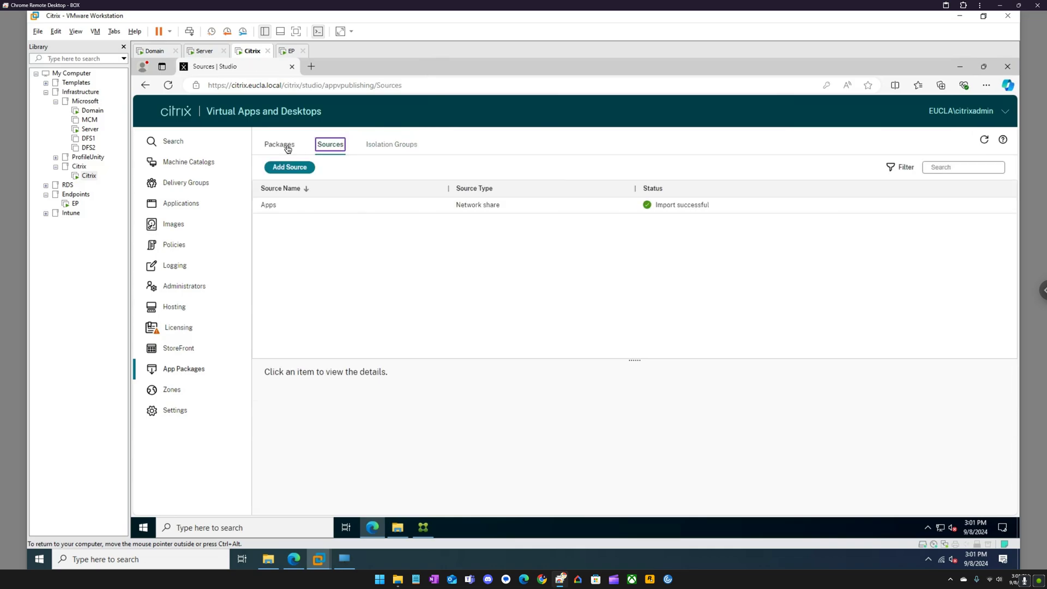
{"action": "left_click", "coordinate": [287, 148]}
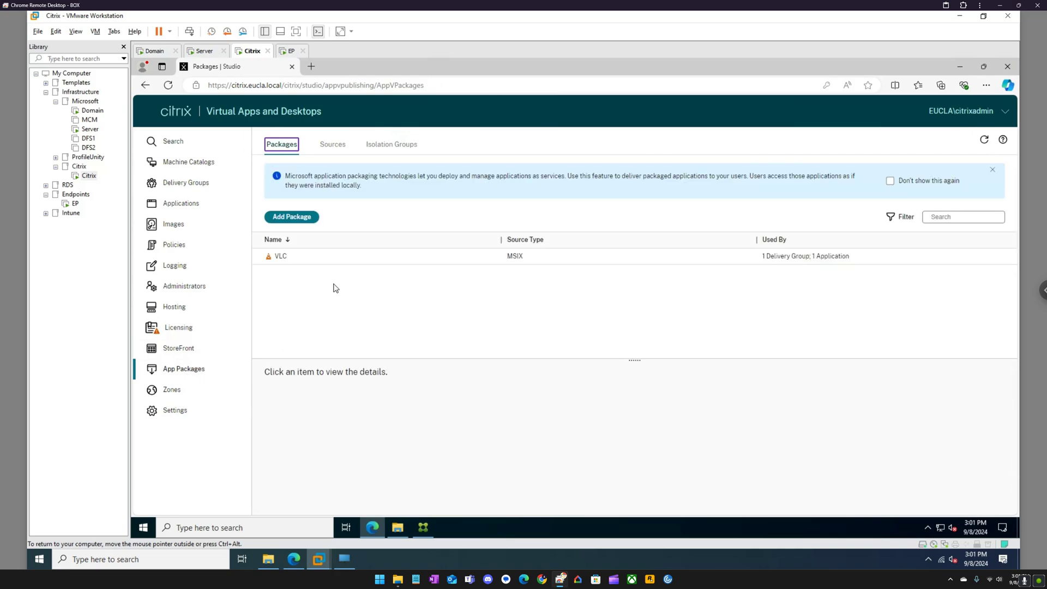
{"action": "left_click", "coordinate": [389, 256]}
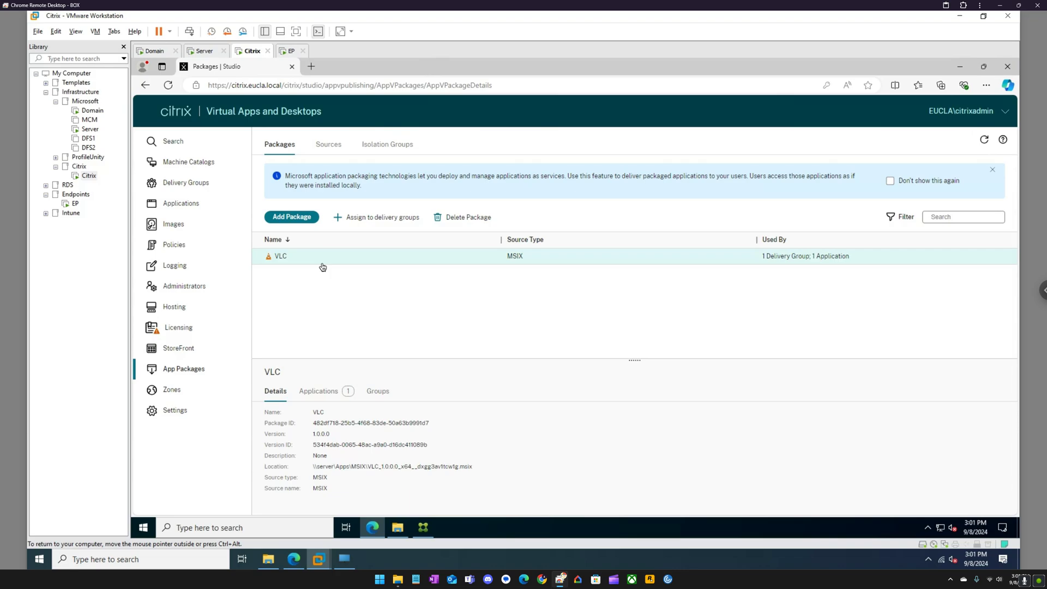